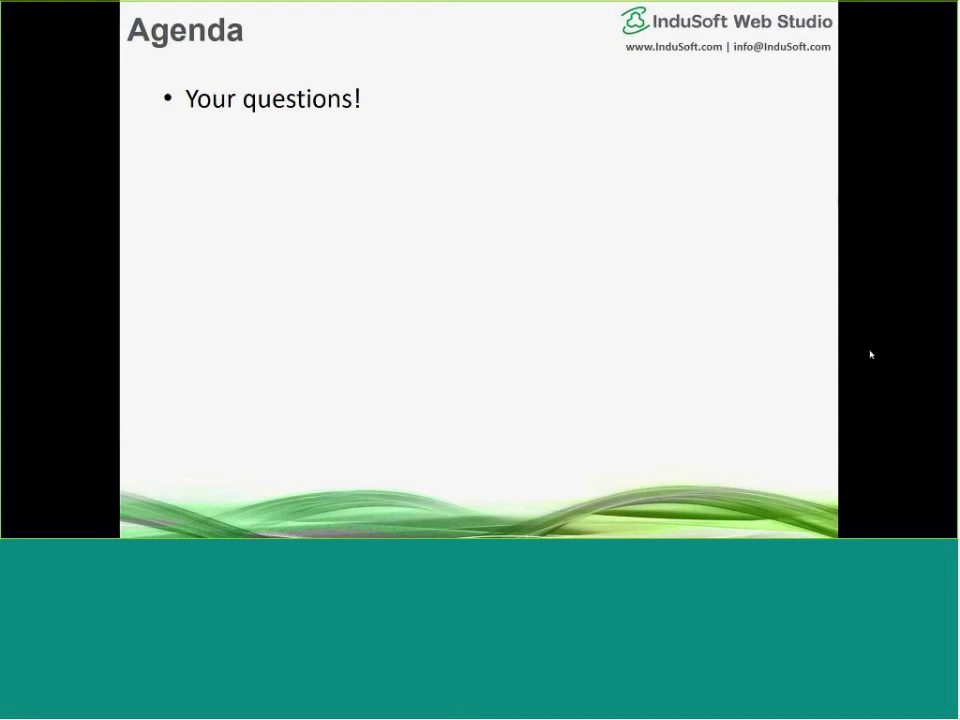
In Notepad, highlight the chromium-browser kiosk line and its --kiosk option, then move the window aside
key(alt+Tab)
key(alt+Tab)
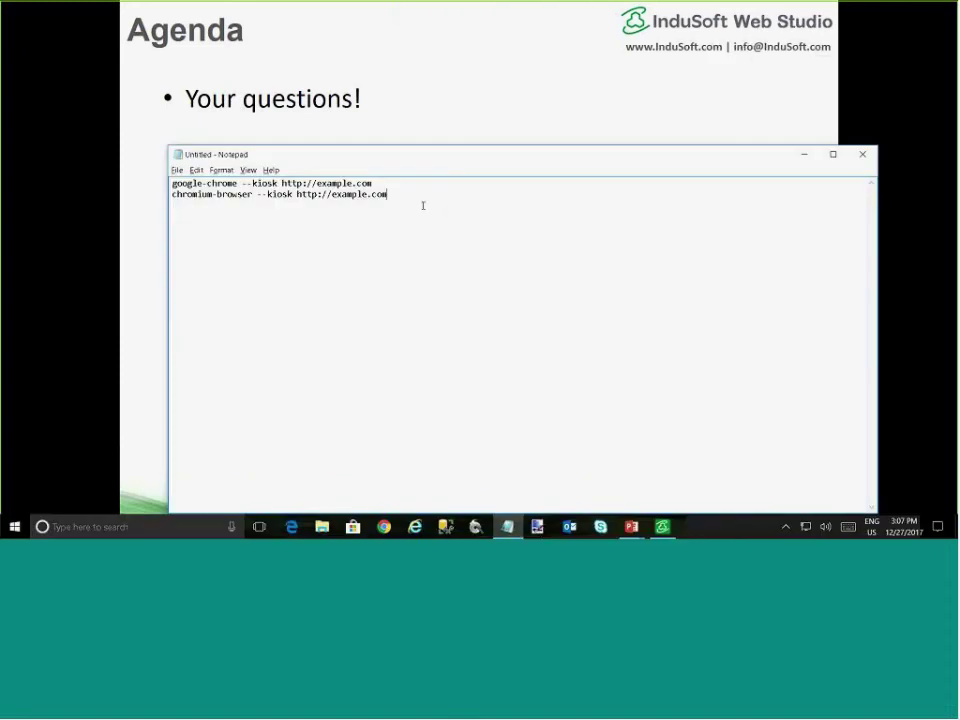
drag(410, 205, 156, 190)
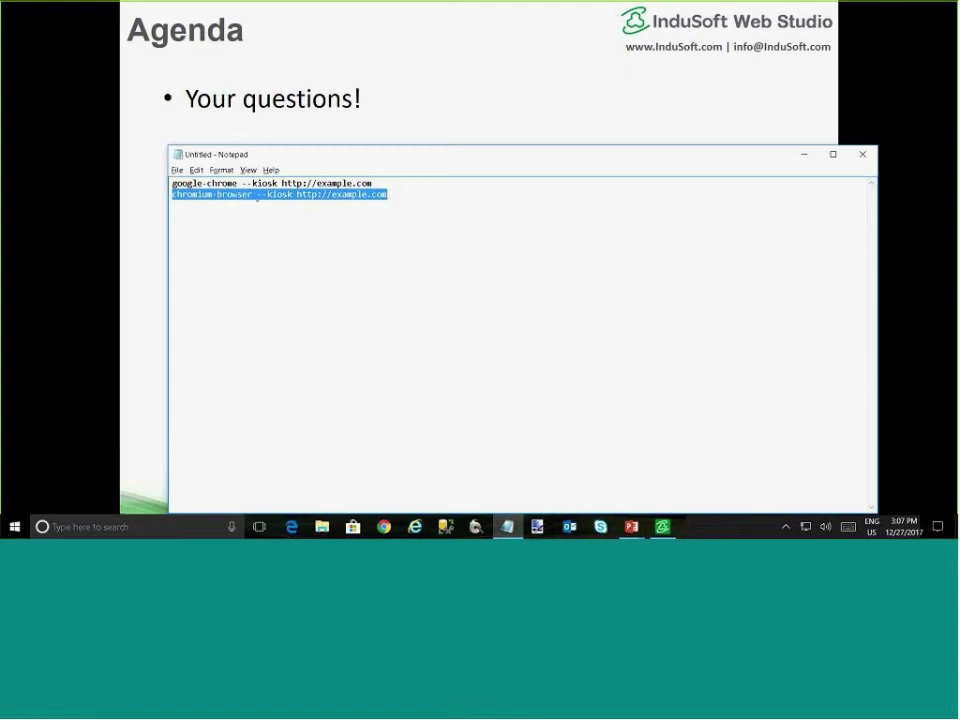
drag(257, 198, 292, 197)
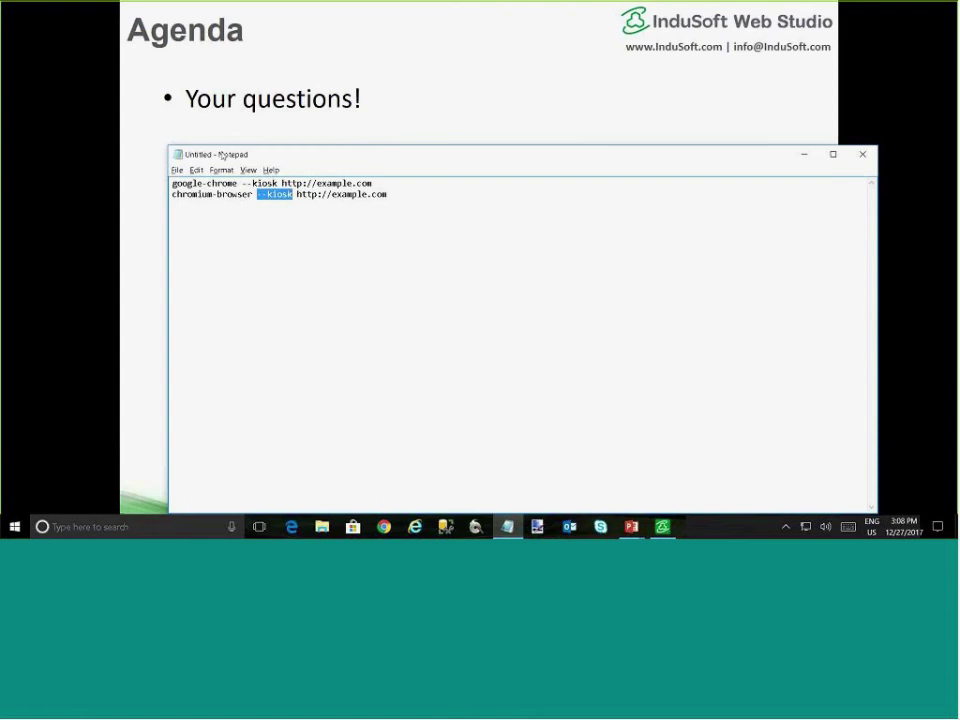
drag(783, 158, 596, 146)
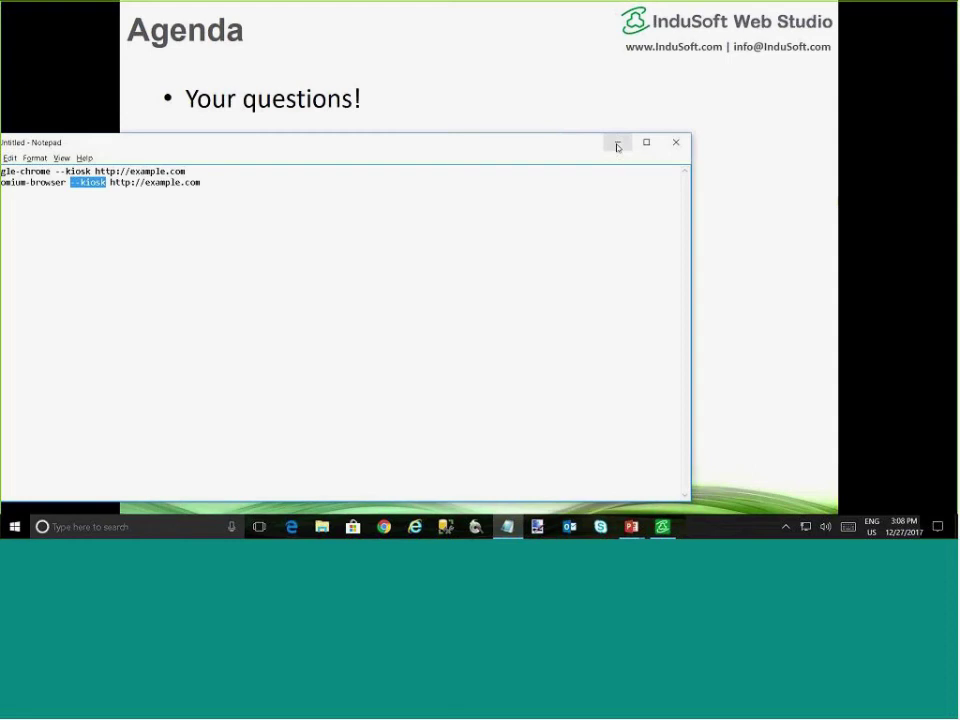
Minimize Notepad so the PowerPoint 'Agenda' slide is fully visible again
click(617, 146)
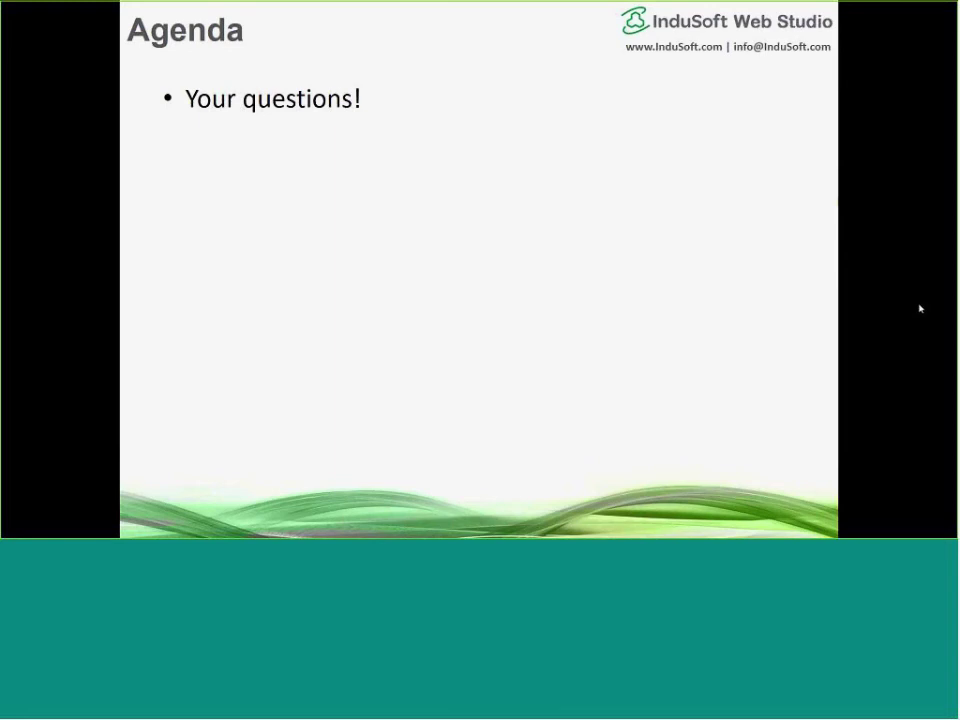
Switch to InduSoft Web Studio and insert Screen4 and Screen5 from the Screens folder with default attributes
key(alt+Tab)
key(Tab)
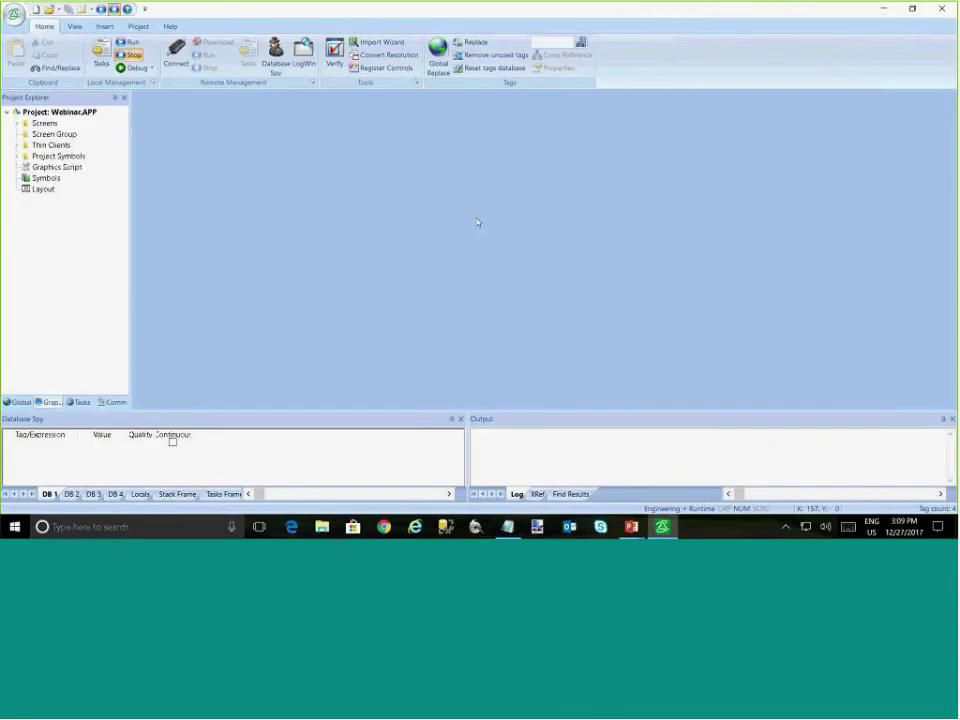
right_click(47, 125)
click(77, 133)
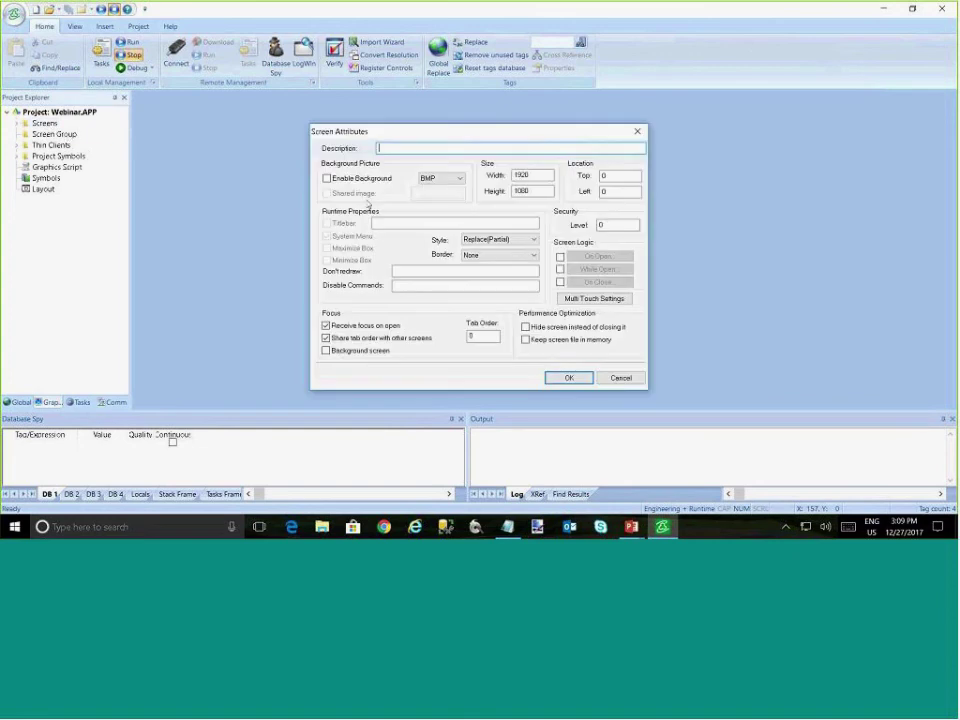
click(569, 377)
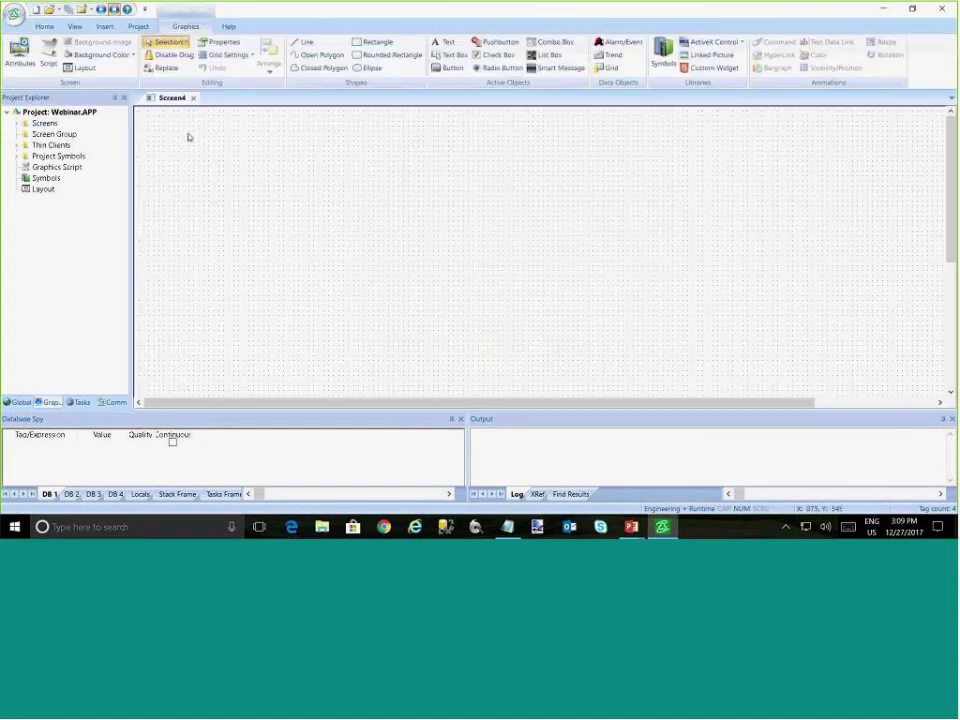
right_click(45, 125)
click(77, 132)
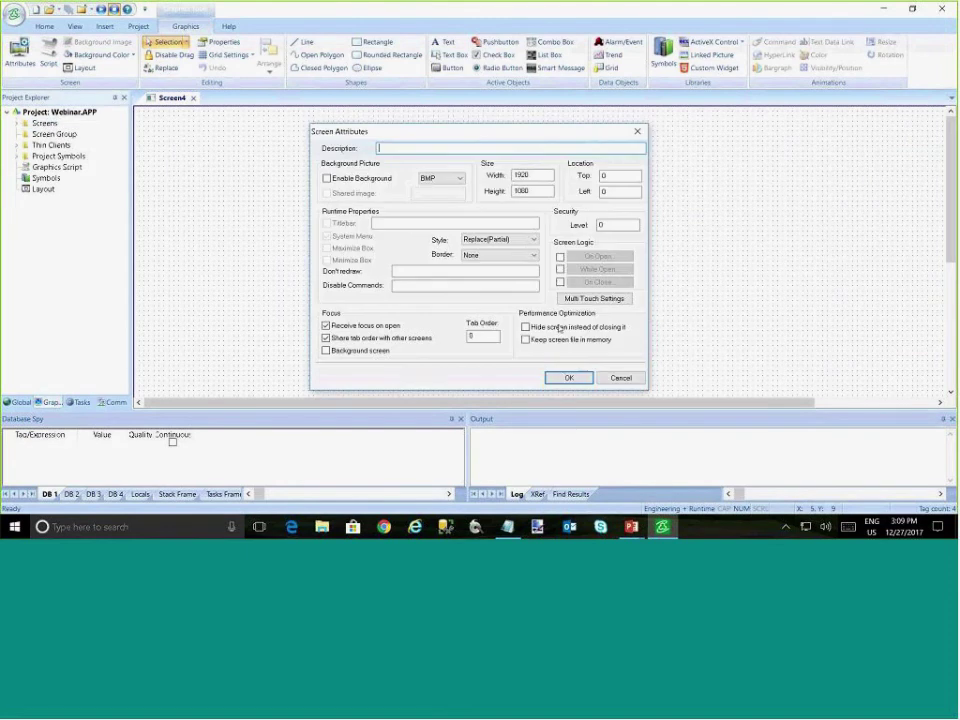
click(568, 378)
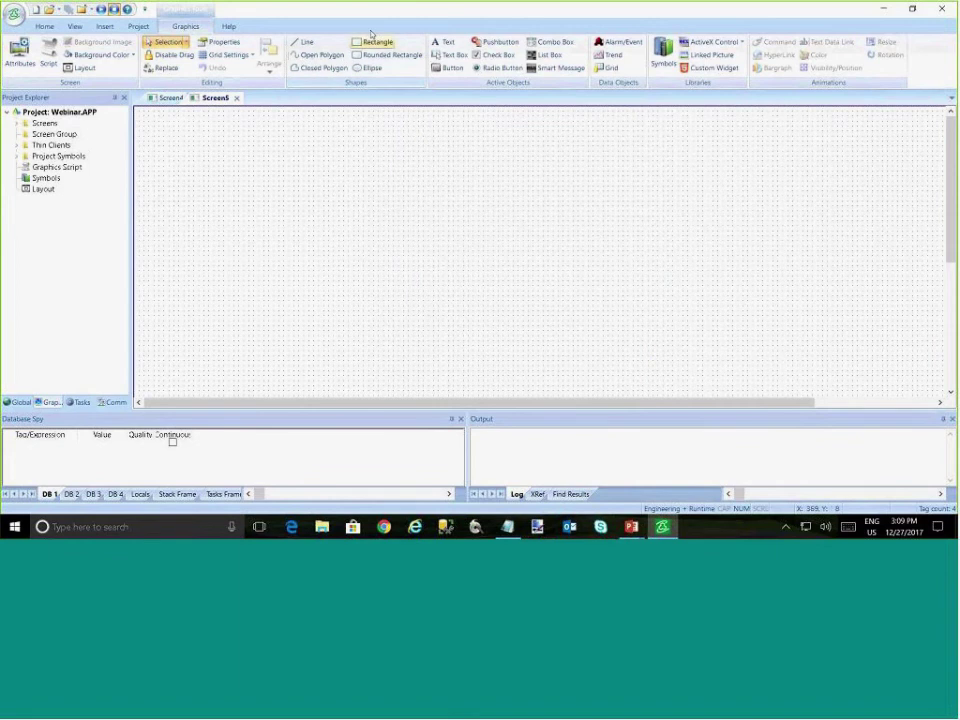
Draw a large rectangle on Screen5 and a small rectangle at Screen4's top-left
click(373, 44)
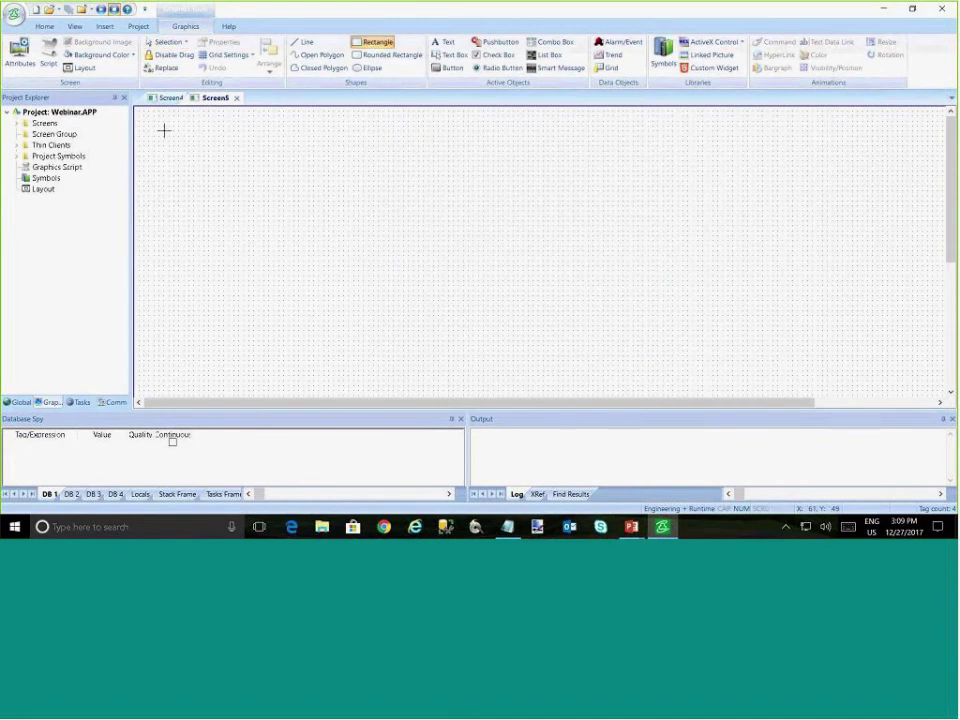
drag(162, 130, 490, 383)
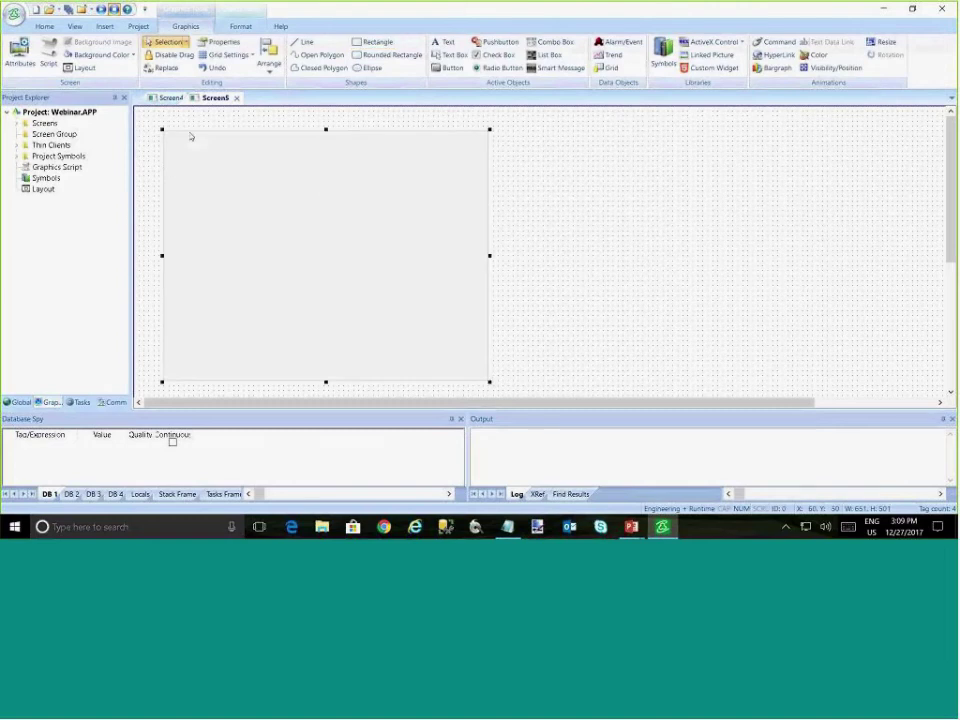
click(168, 98)
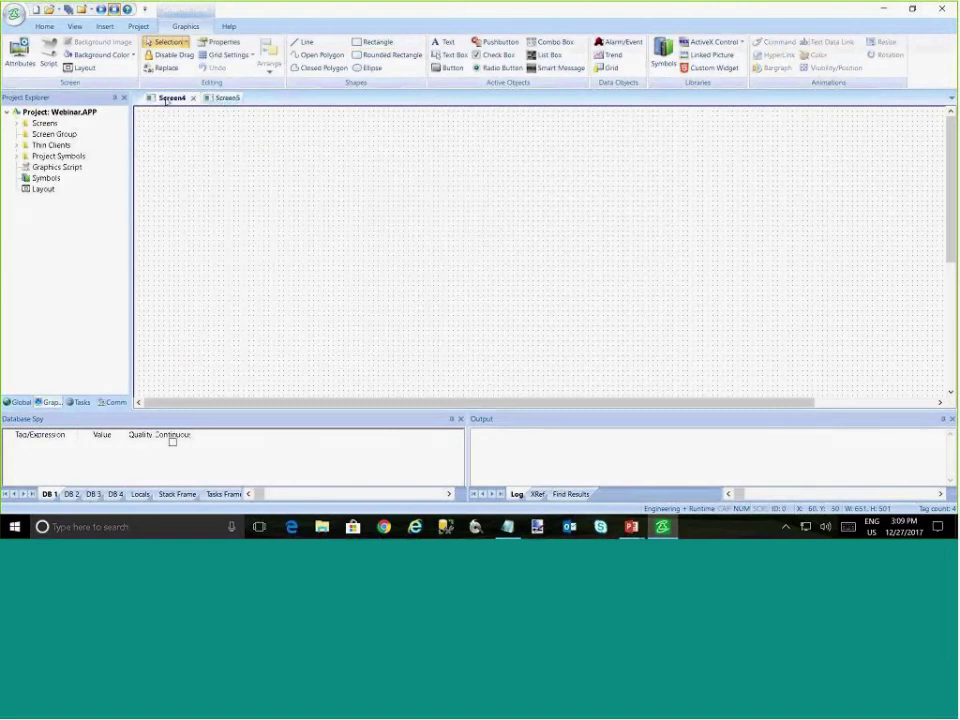
click(376, 41)
drag(150, 128, 173, 152)
Flip between Screen5 and Screen4 to compare the two rectangles, ending on Screen4
click(221, 97)
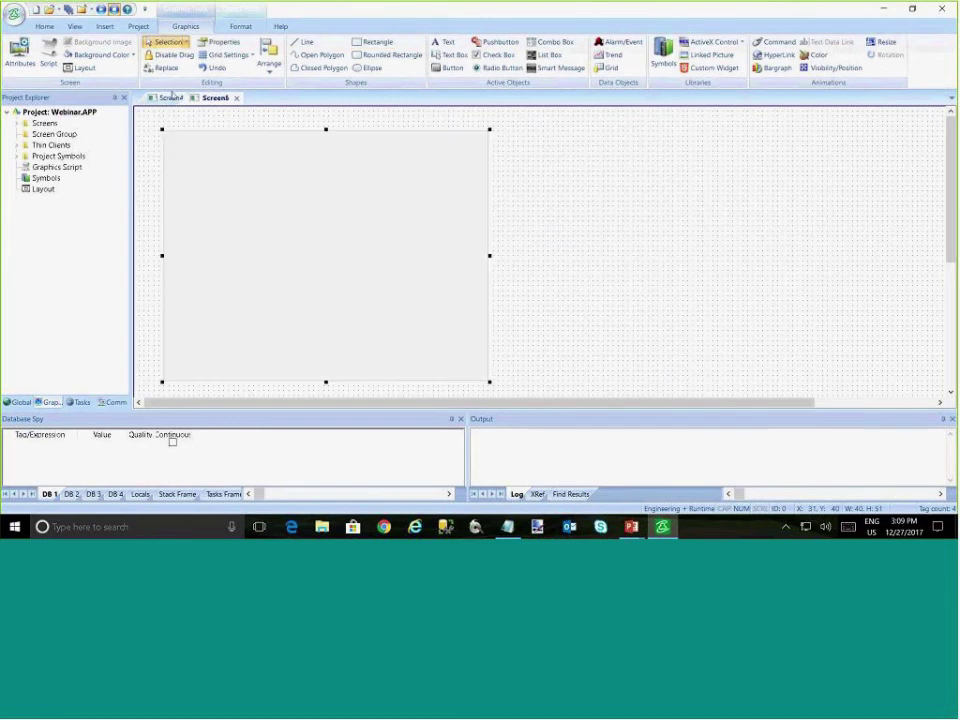
click(170, 98)
click(215, 98)
click(171, 98)
click(215, 98)
click(171, 98)
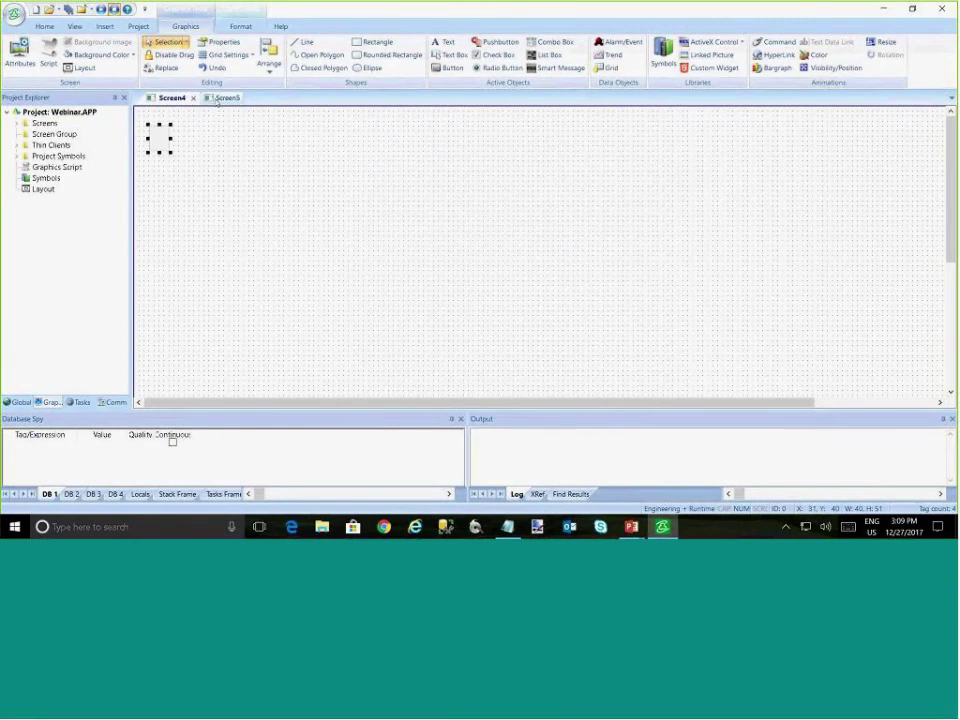
click(215, 98)
click(163, 99)
Inspect the small rectangle's Object Properties and Format-tab size on Screen4, then close the properties
double_click(158, 148)
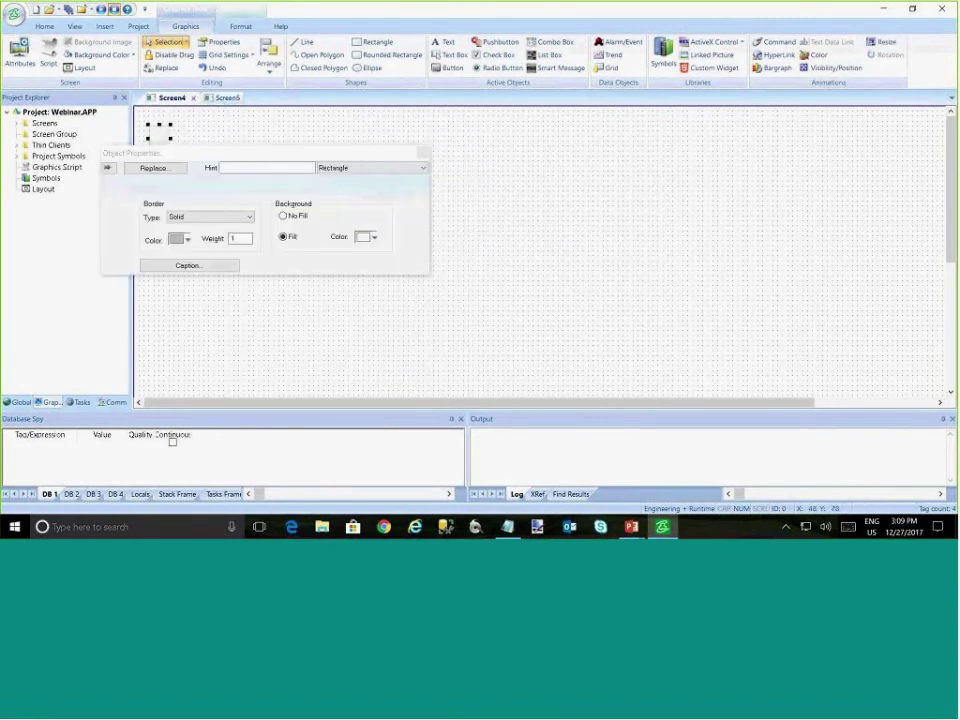
drag(213, 157, 277, 201)
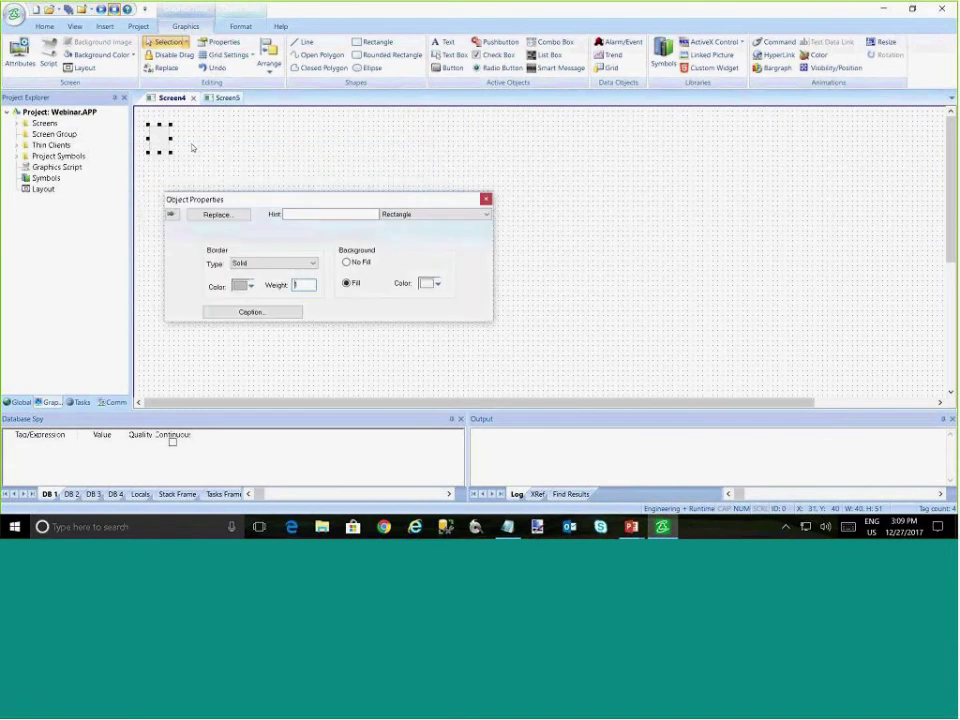
click(157, 145)
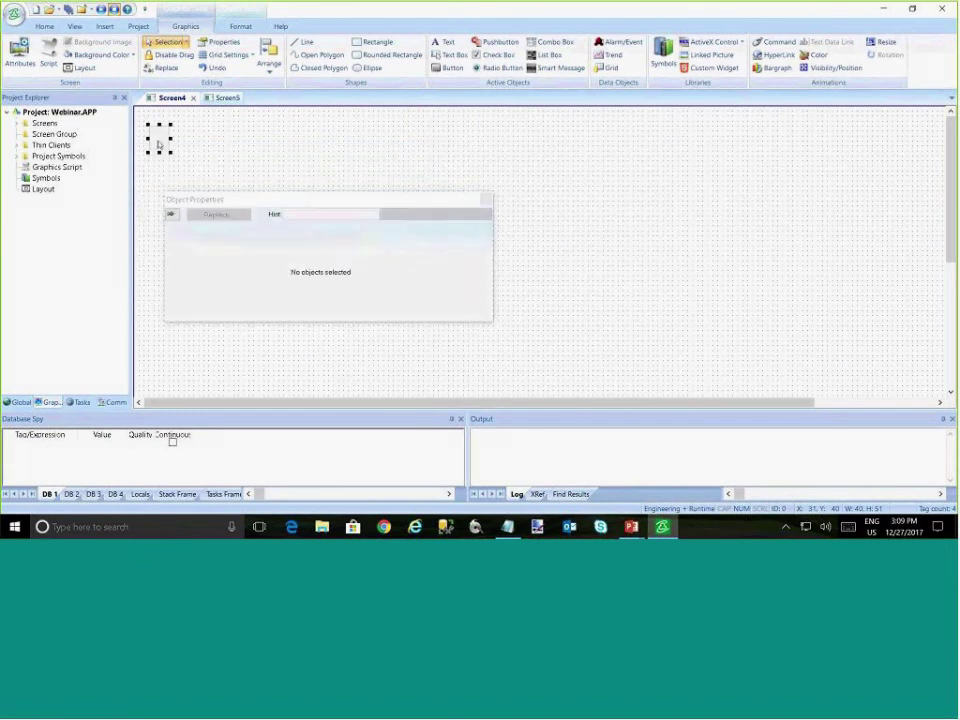
click(236, 28)
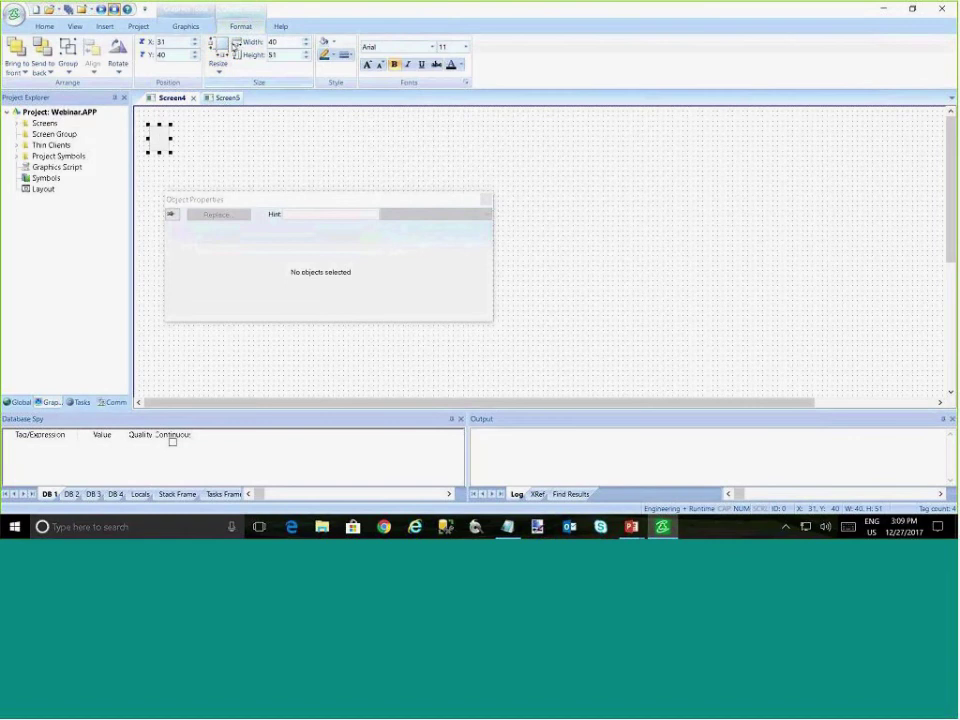
click(485, 199)
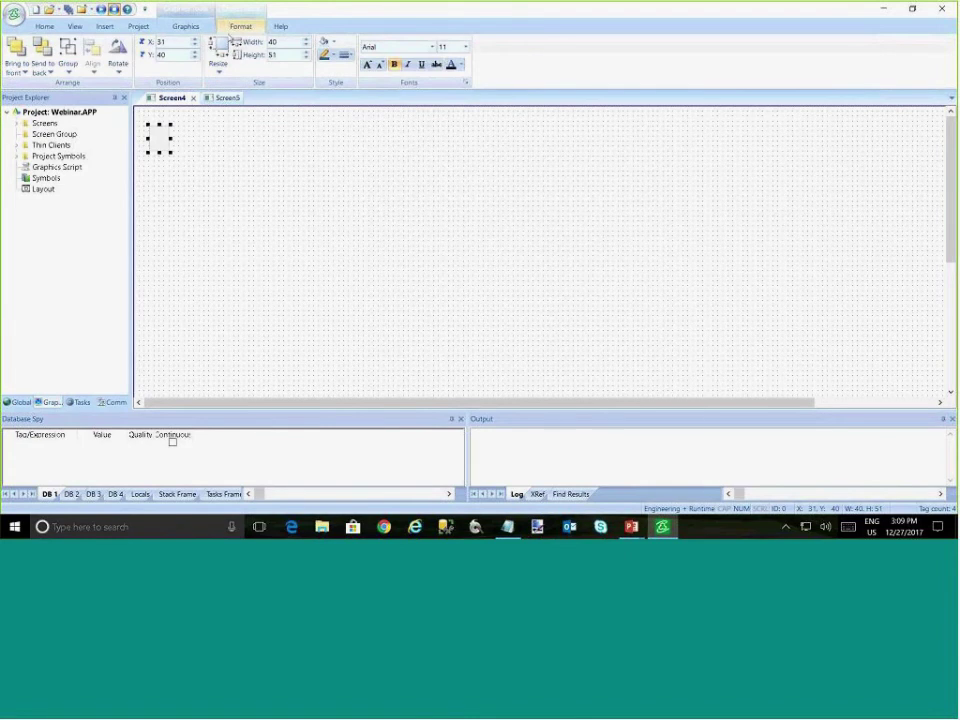
Flip between Screen5 and Screen4 to compare their rectangles
click(214, 98)
click(170, 98)
click(214, 98)
click(222, 100)
click(171, 98)
Set the rectangle width to 40, making Screen5's bar 40 by 501, then return to Screen4
double_click(280, 44)
click(267, 46)
click(221, 101)
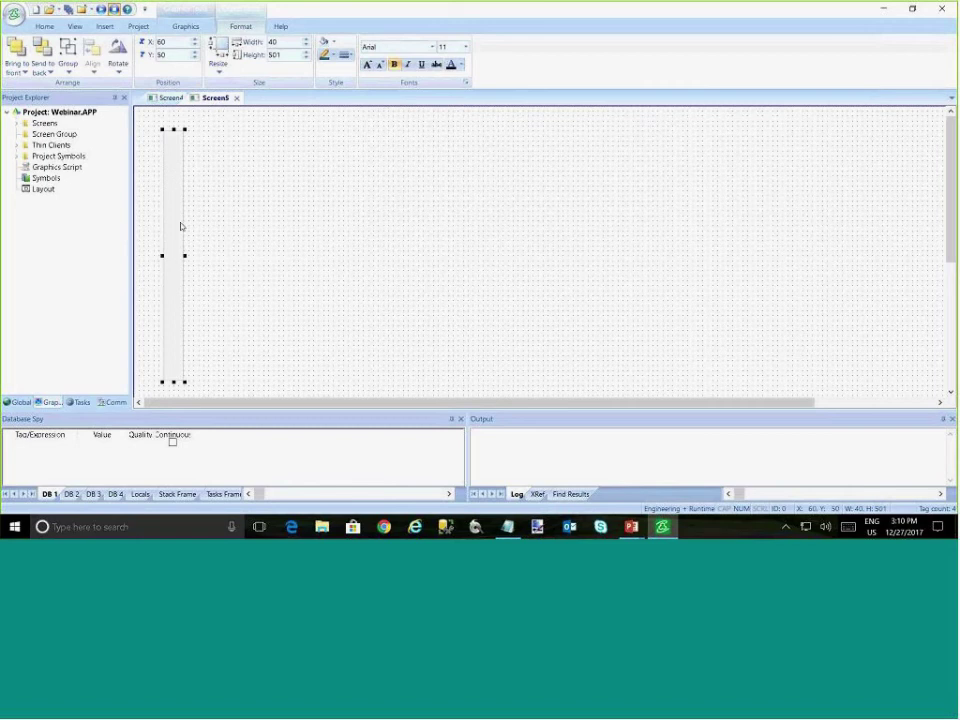
click(233, 188)
key(ctrl+Tab)
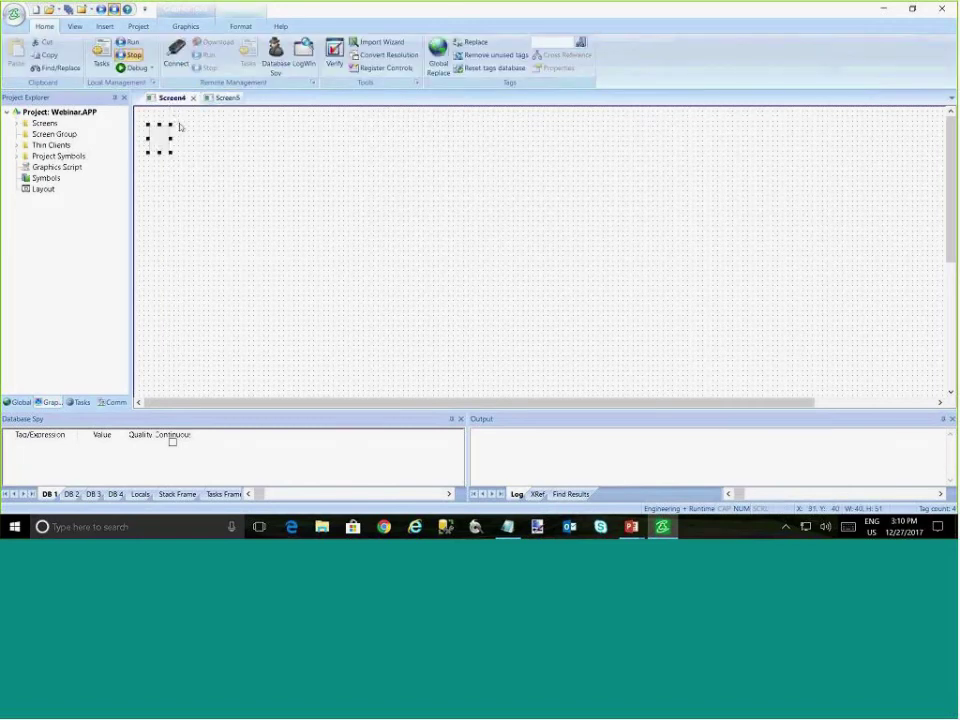
Open the Screen4 rectangle's properties and show its size settings on the Format tab
click(222, 98)
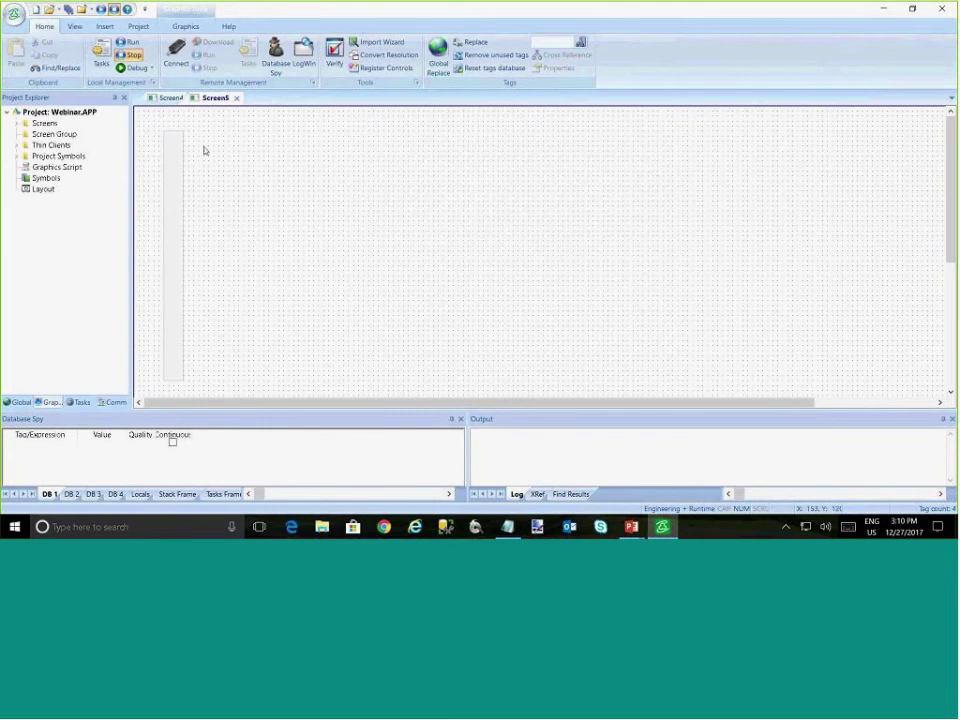
key(ctrl+Tab)
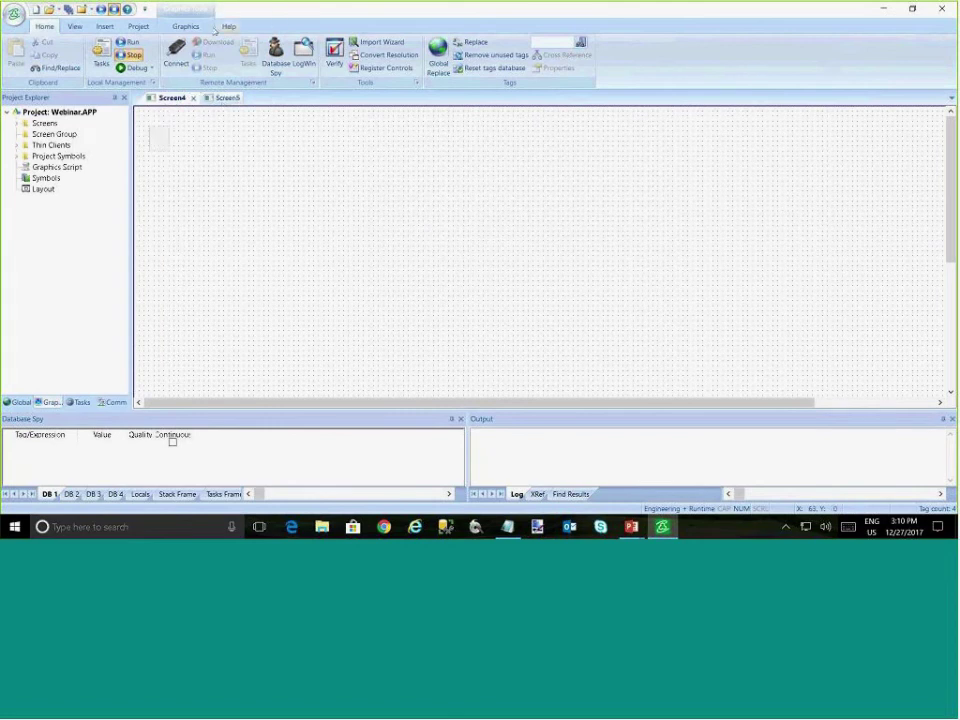
double_click(155, 144)
click(216, 99)
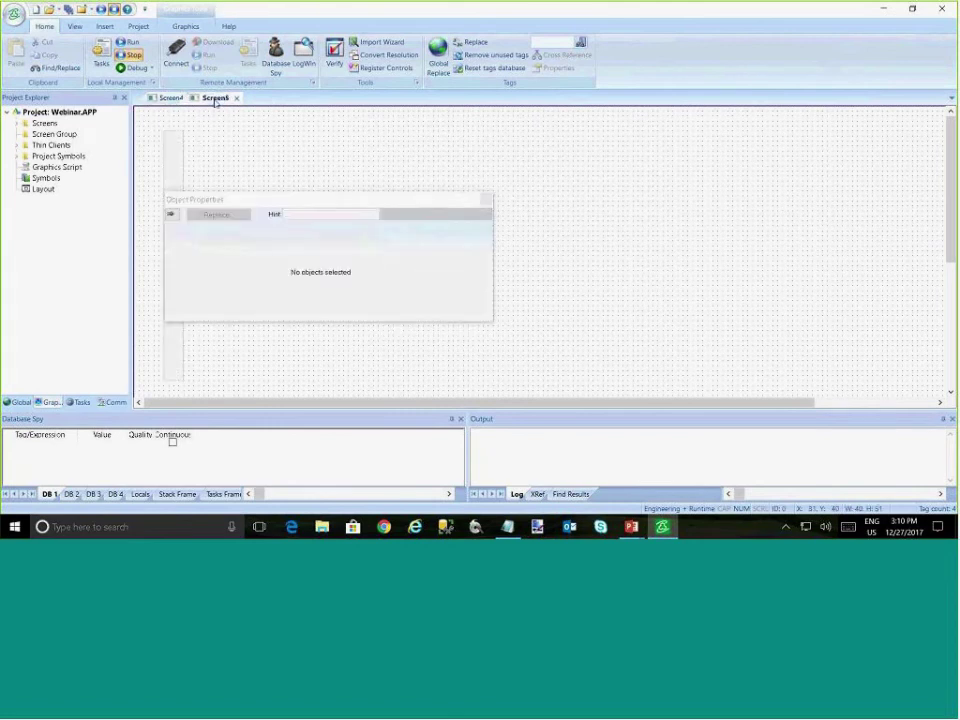
click(170, 98)
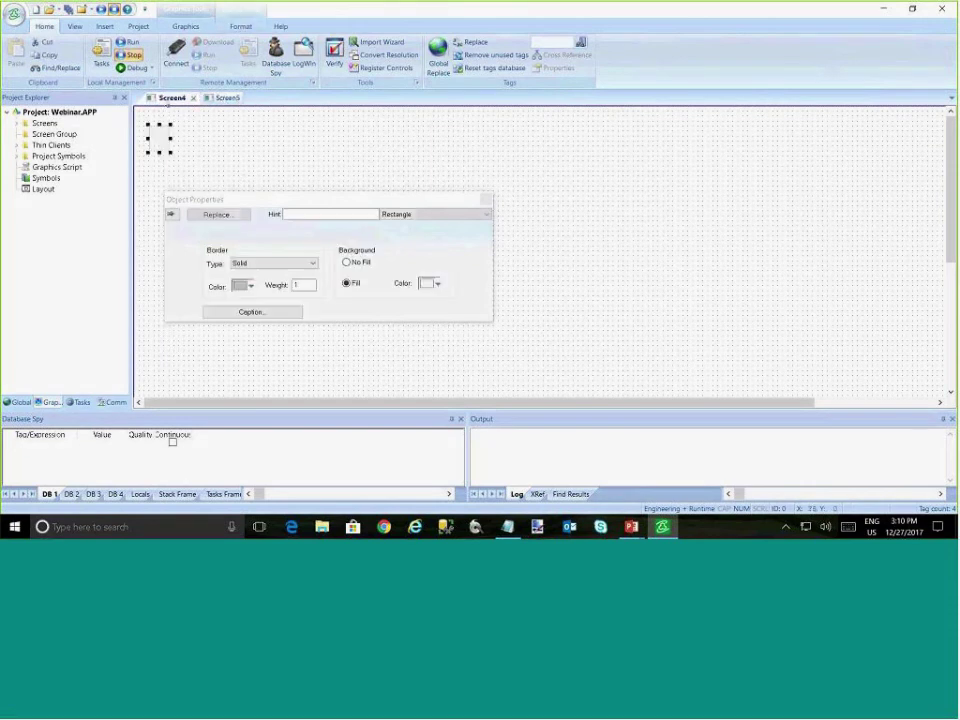
click(240, 26)
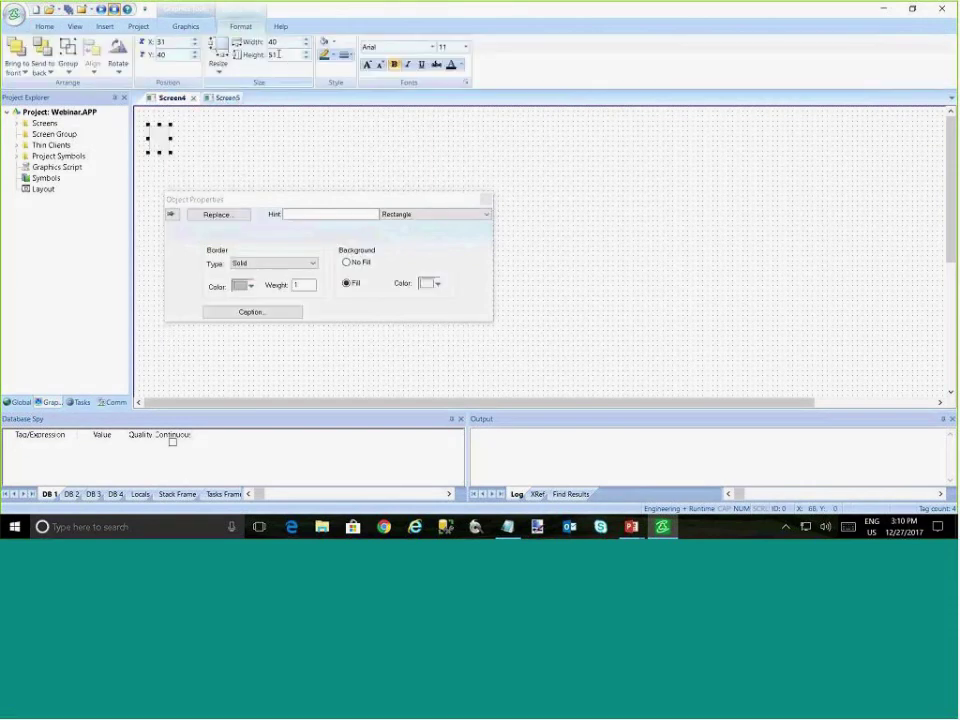
Compare the screens side by side and select Screen5's vertical bar
click(220, 99)
click(165, 98)
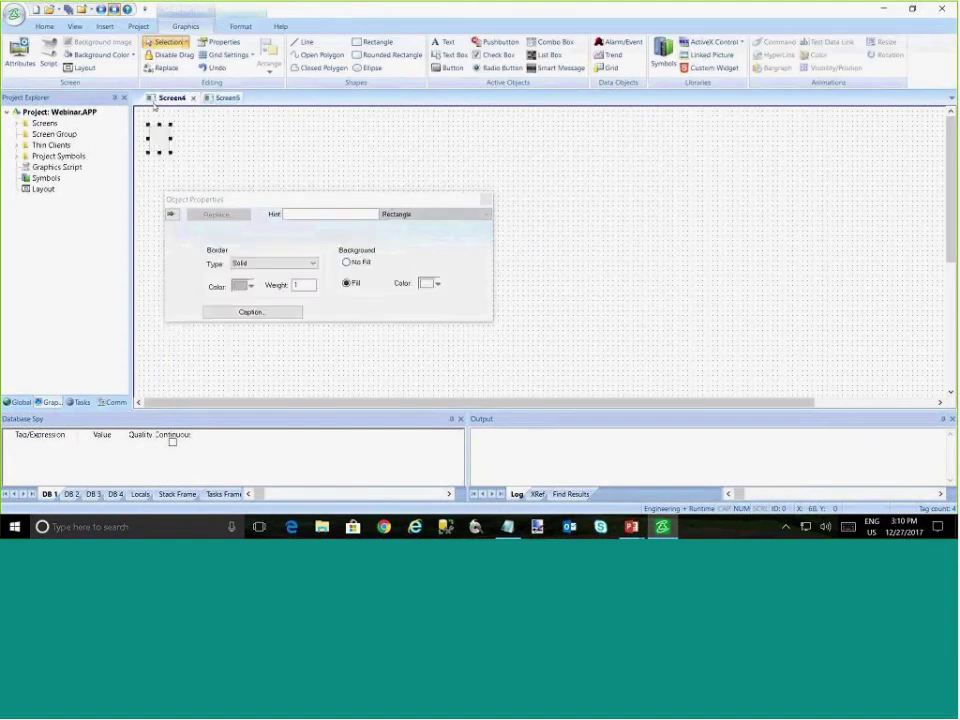
click(215, 98)
click(162, 99)
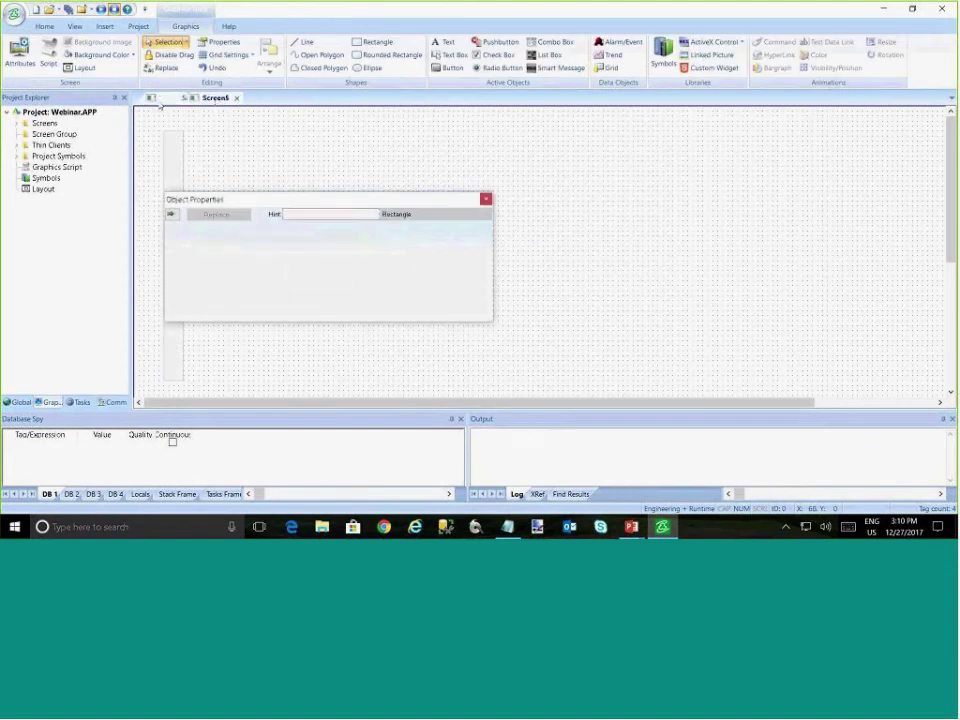
click(218, 99)
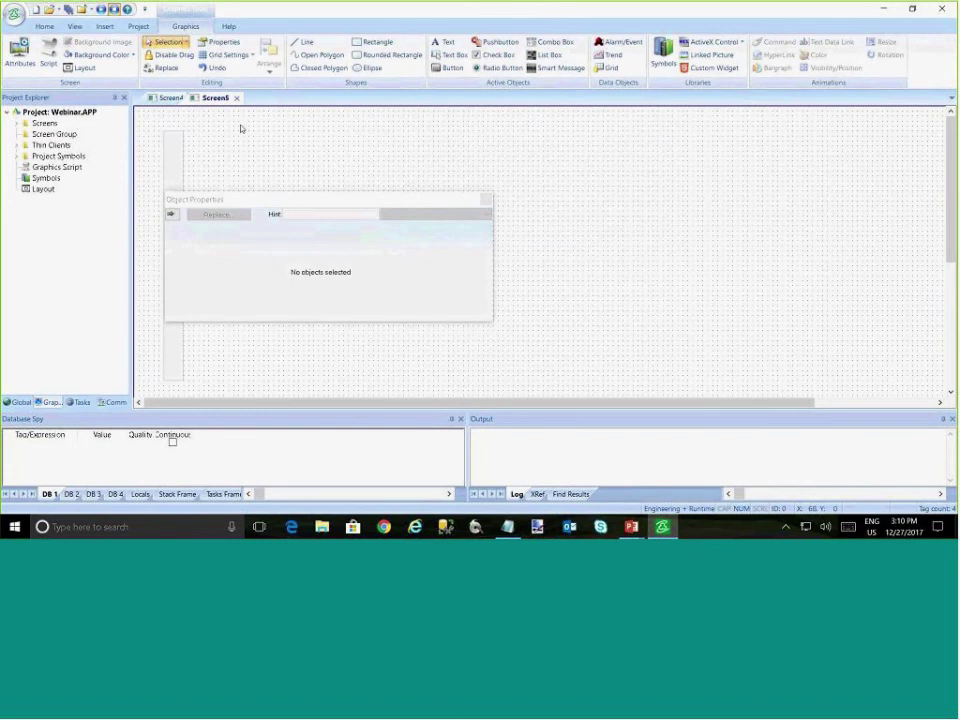
click(172, 140)
Back on Screen4, check the object's Height value, then bring up Screen5
click(165, 98)
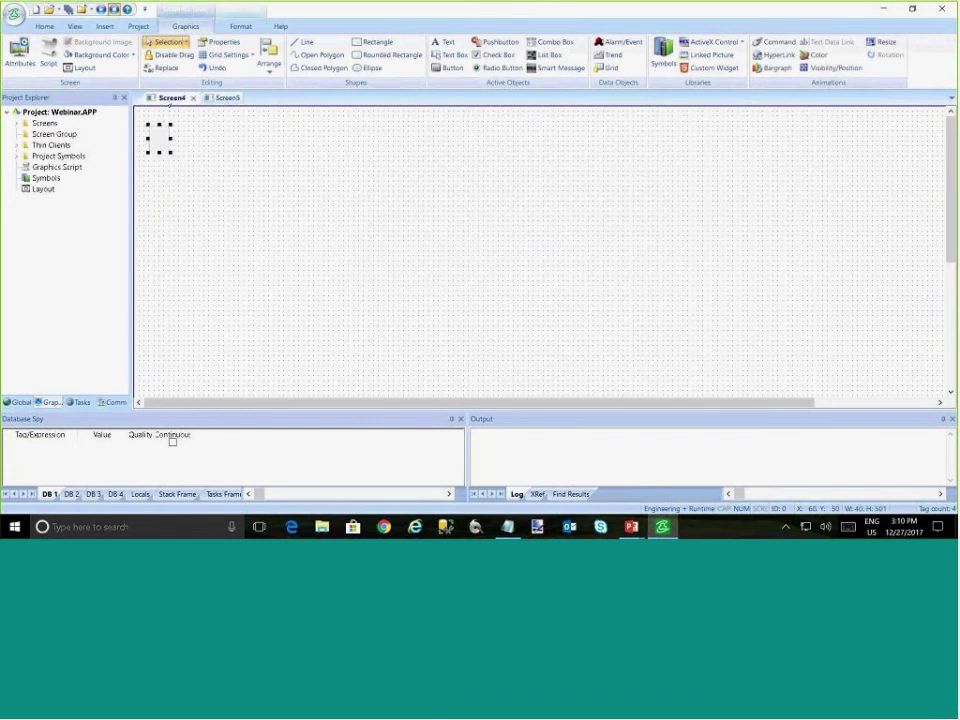
click(240, 26)
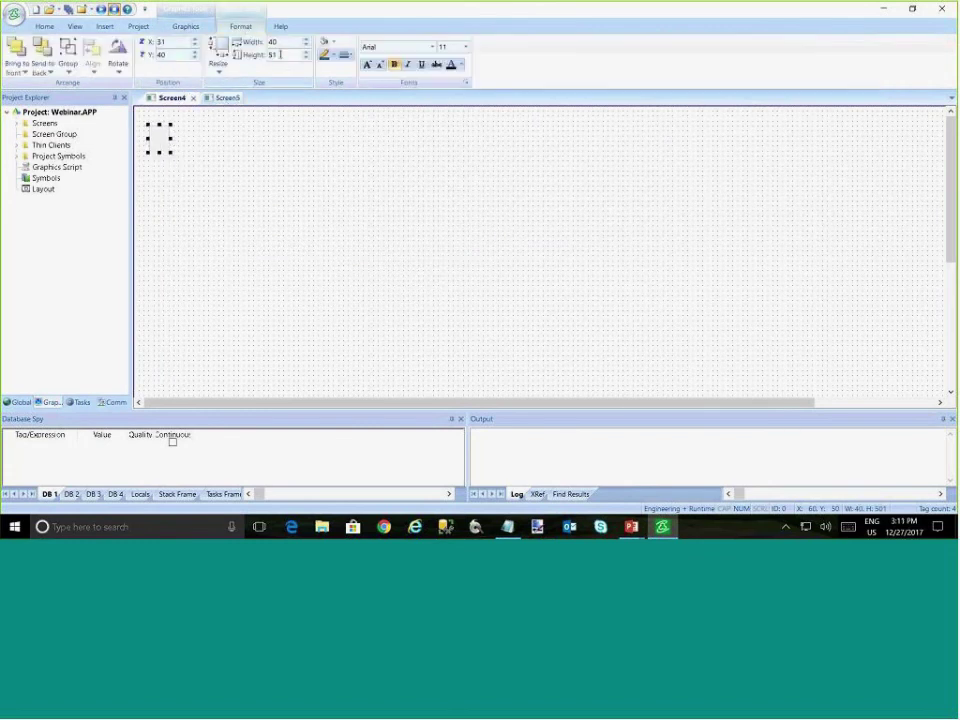
click(274, 56)
click(227, 100)
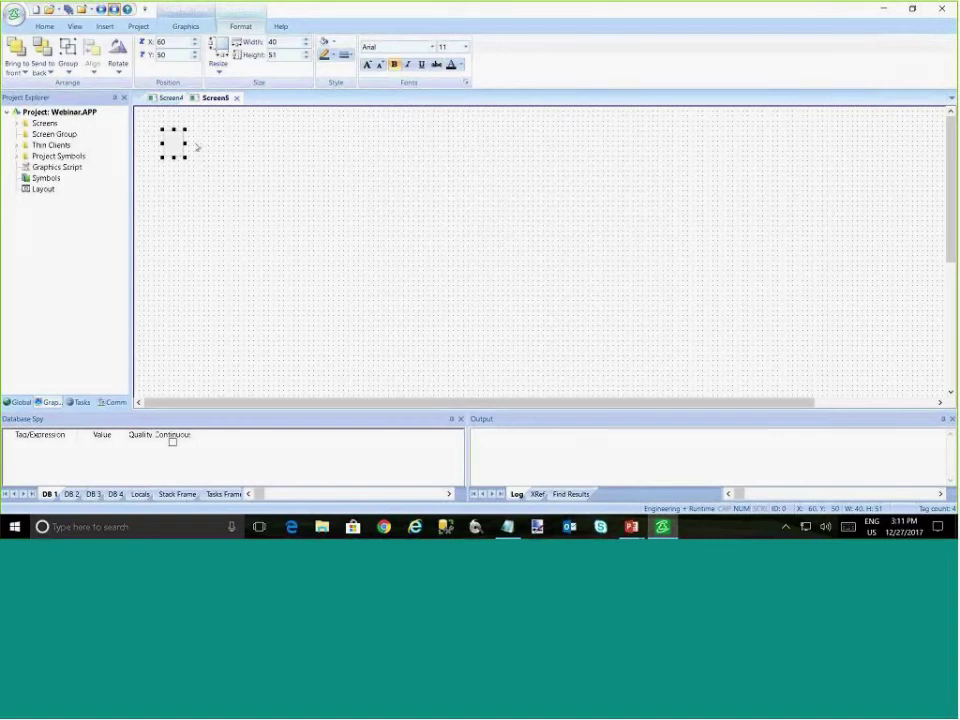
Drag Screen4's object to position 60, 80 and compare it with Screen5
click(171, 98)
drag(167, 137, 175, 160)
click(228, 98)
click(171, 98)
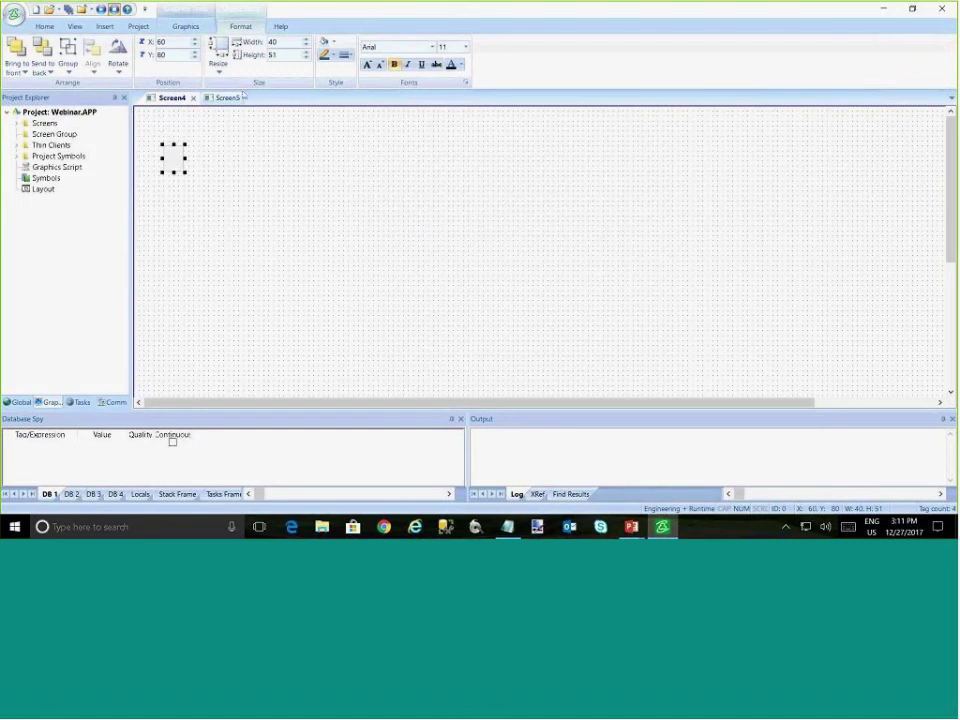
Check the object's height, then view Screen5 and deselect its object
click(288, 54)
click(220, 100)
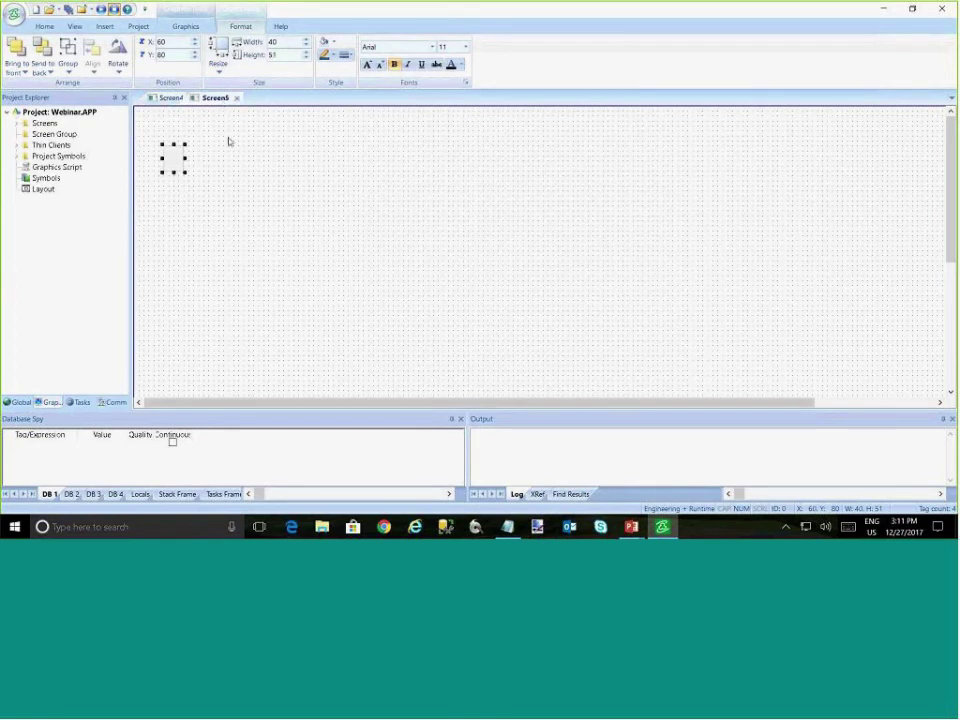
click(229, 151)
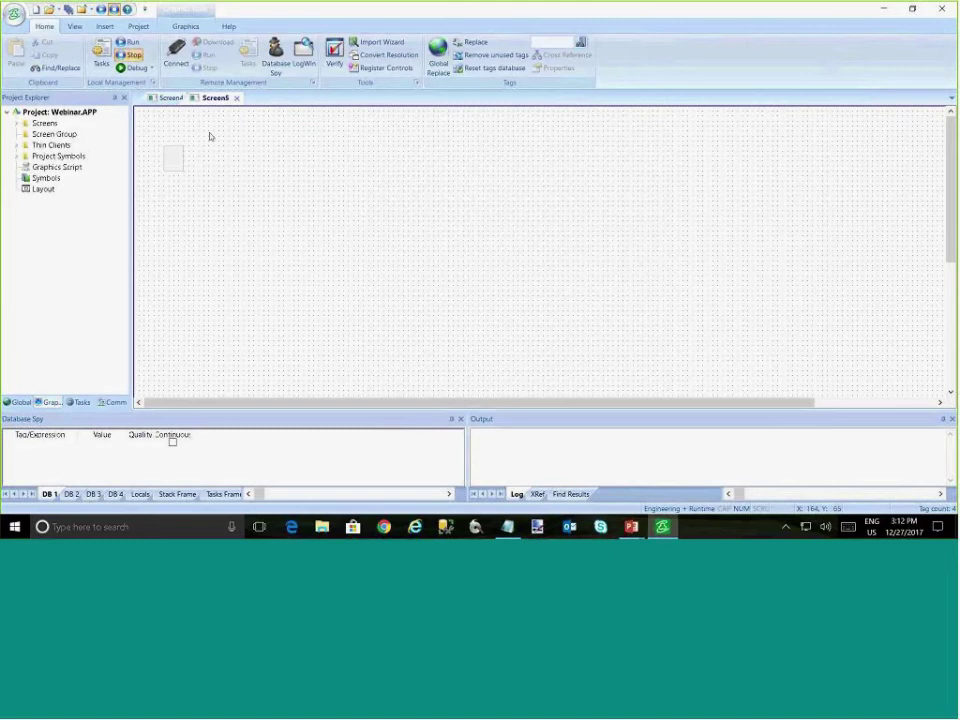
Alternate between Screen4 and Screen5, ending on Screen4 with its rectangle deselected
click(170, 97)
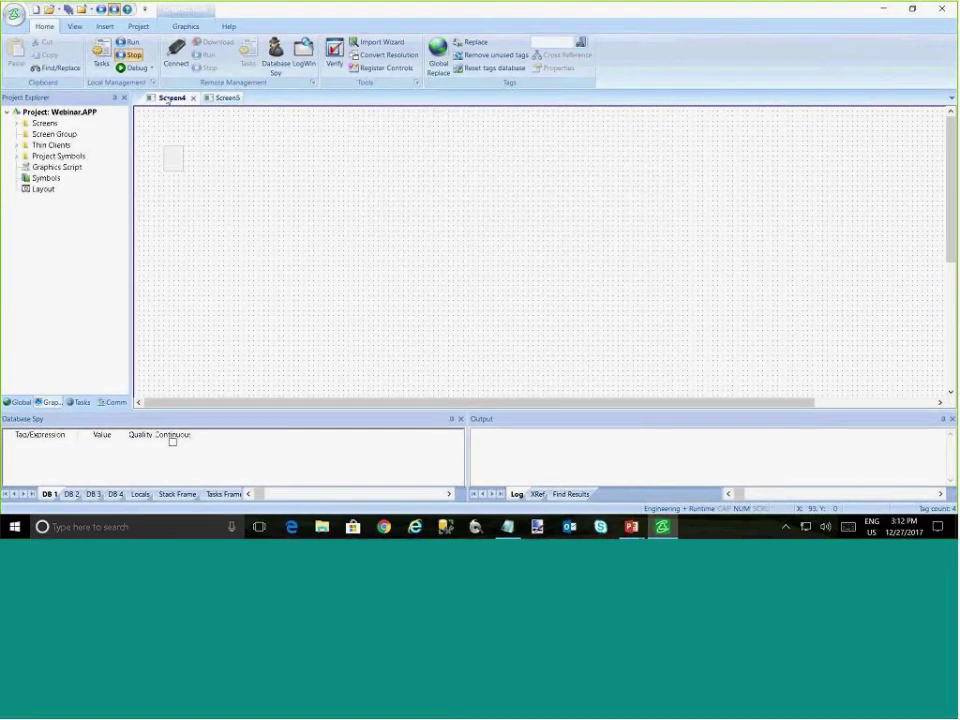
click(226, 97)
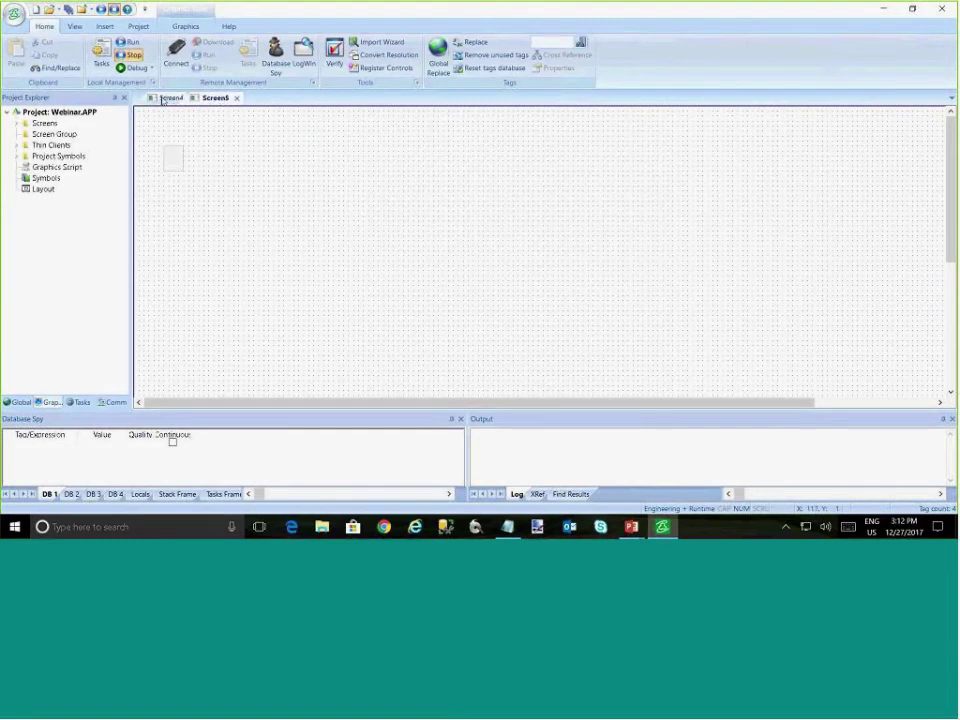
click(170, 97)
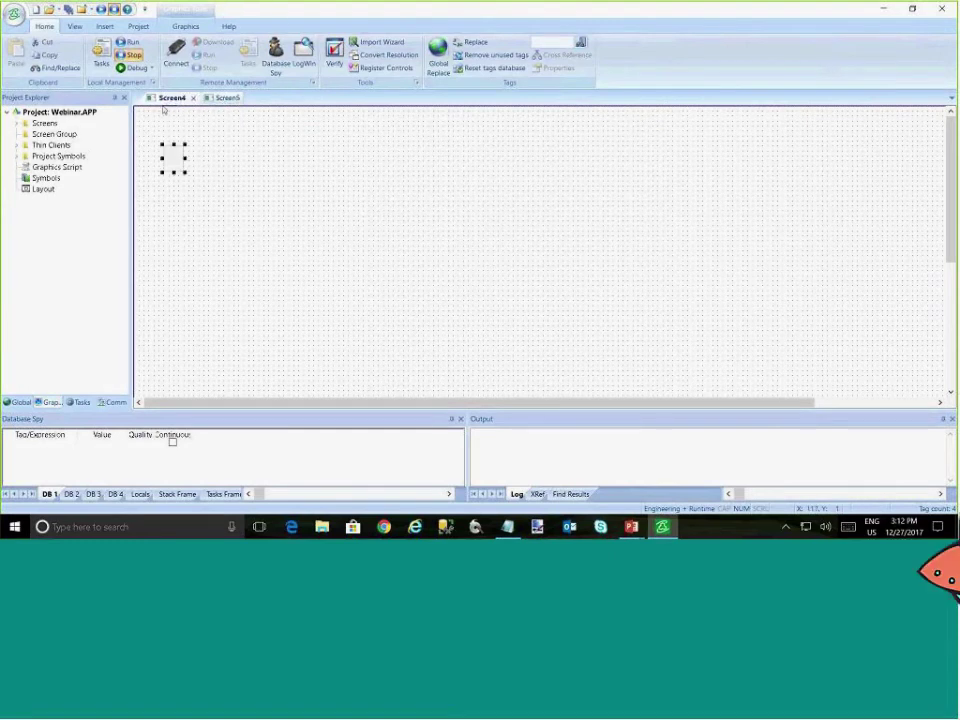
click(223, 163)
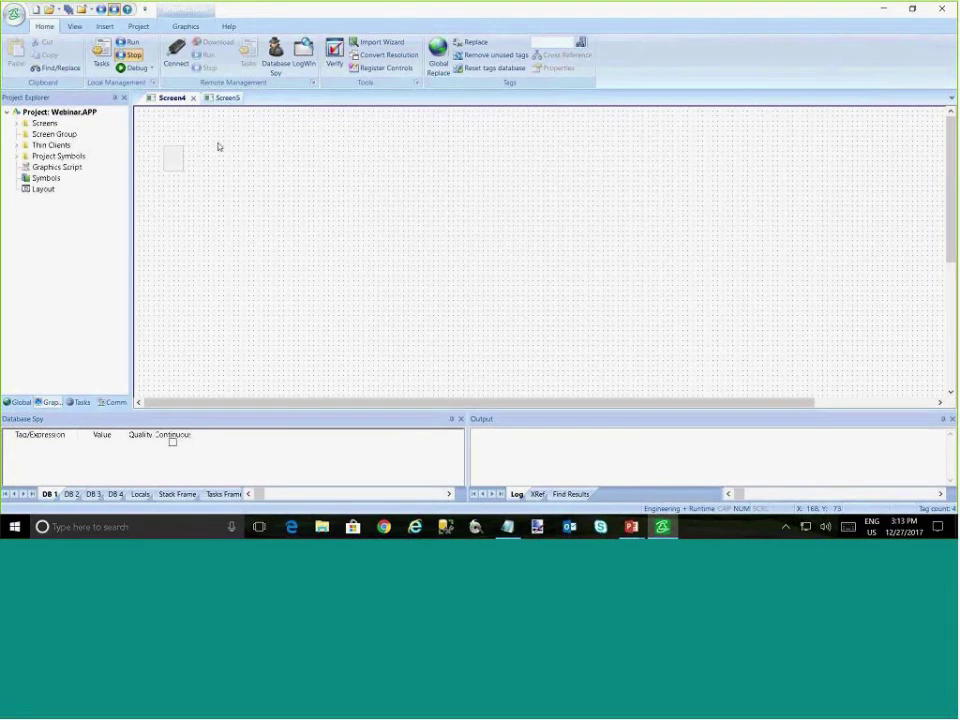
Enable the dump file and memory logging in Project Preferences
click(139, 27)
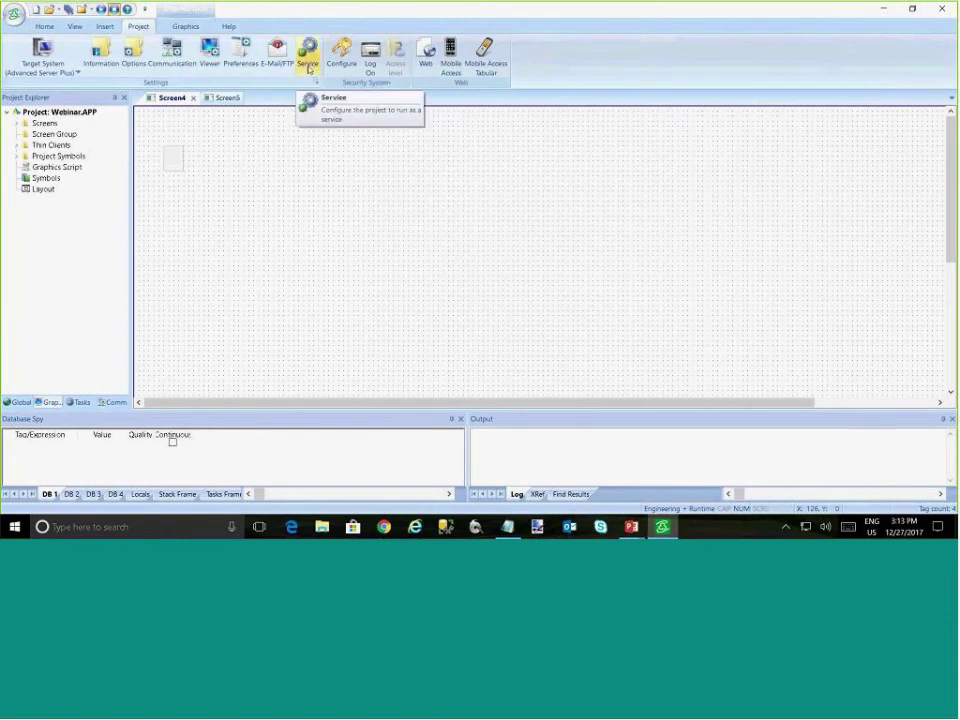
click(242, 72)
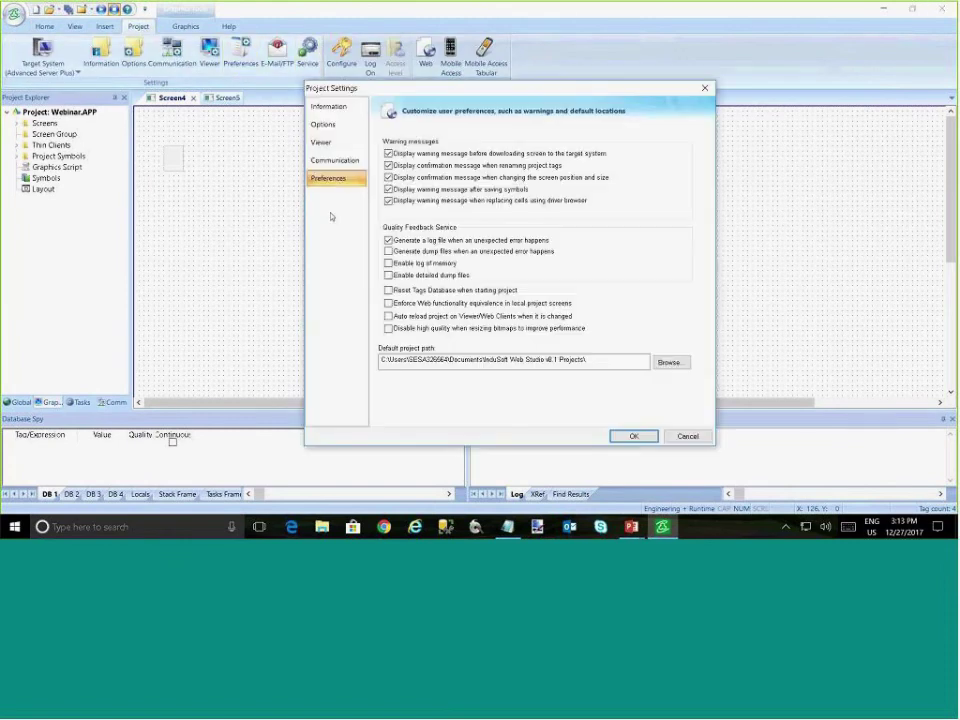
click(389, 262)
click(633, 436)
Evaluate GetAppPath() in Database Spy and select the returned application path
click(38, 444)
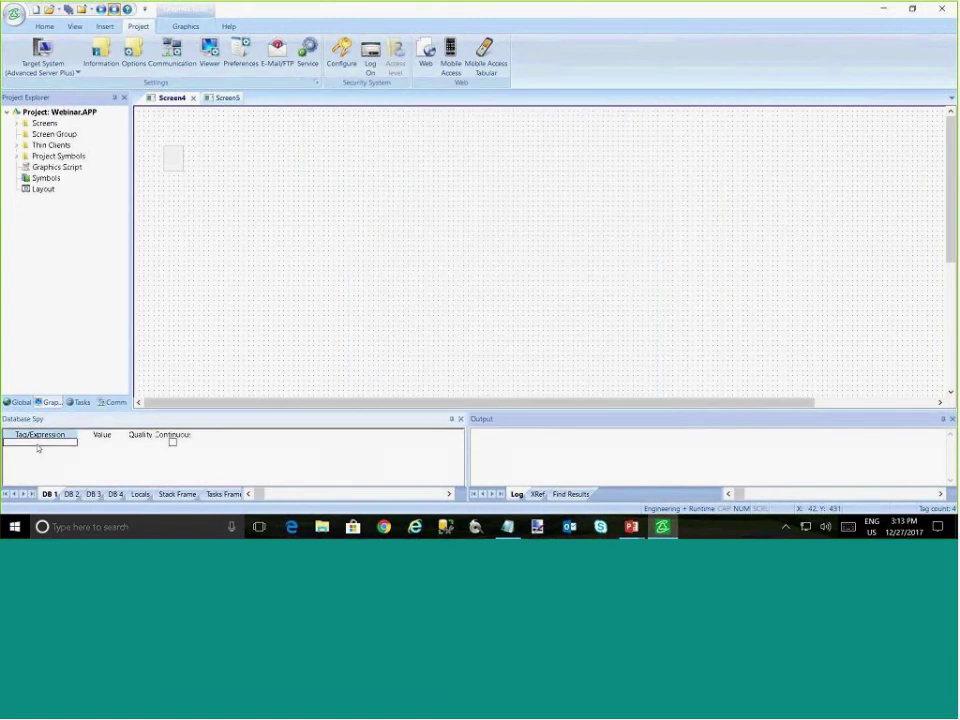
text(GetAppPath())
key(Return)
click(92, 443)
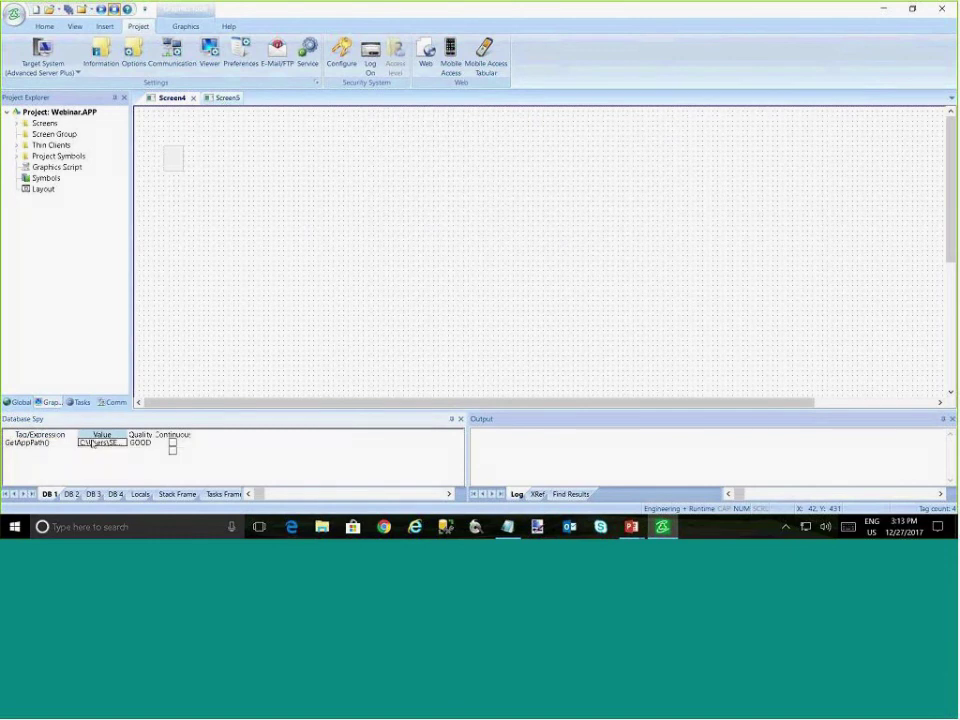
Open File Explorer at the pasted Webinar project path and browse into Web\Dump
key(super+e)
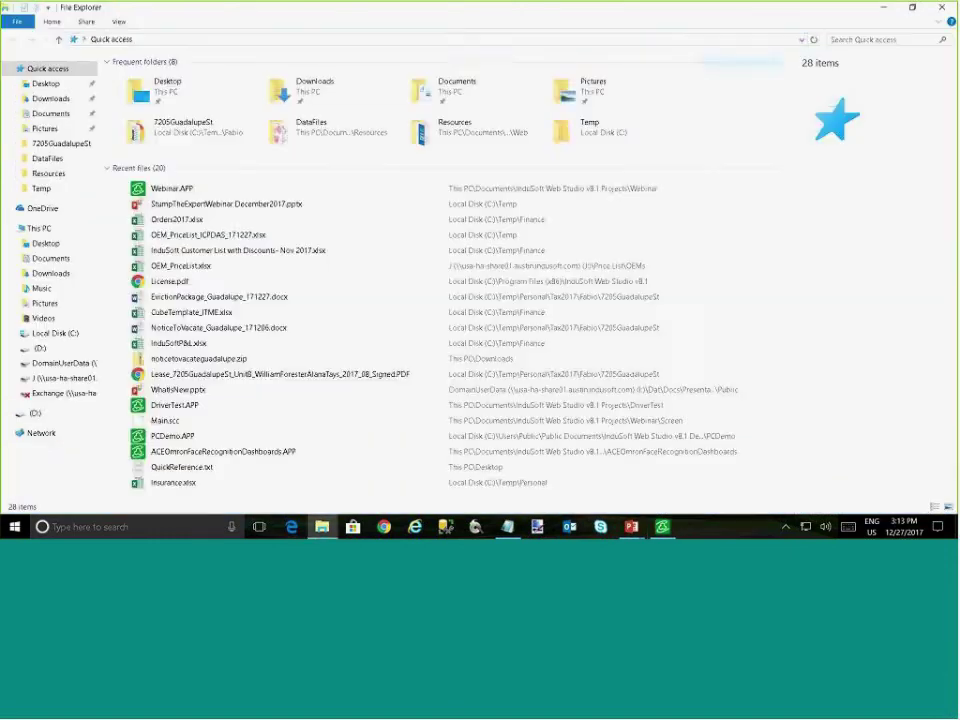
click(274, 41)
text(C:\Users\SESA326564\Documents\InduSoft Web Studio v8.1 Projects\Webinar\)
key(Return)
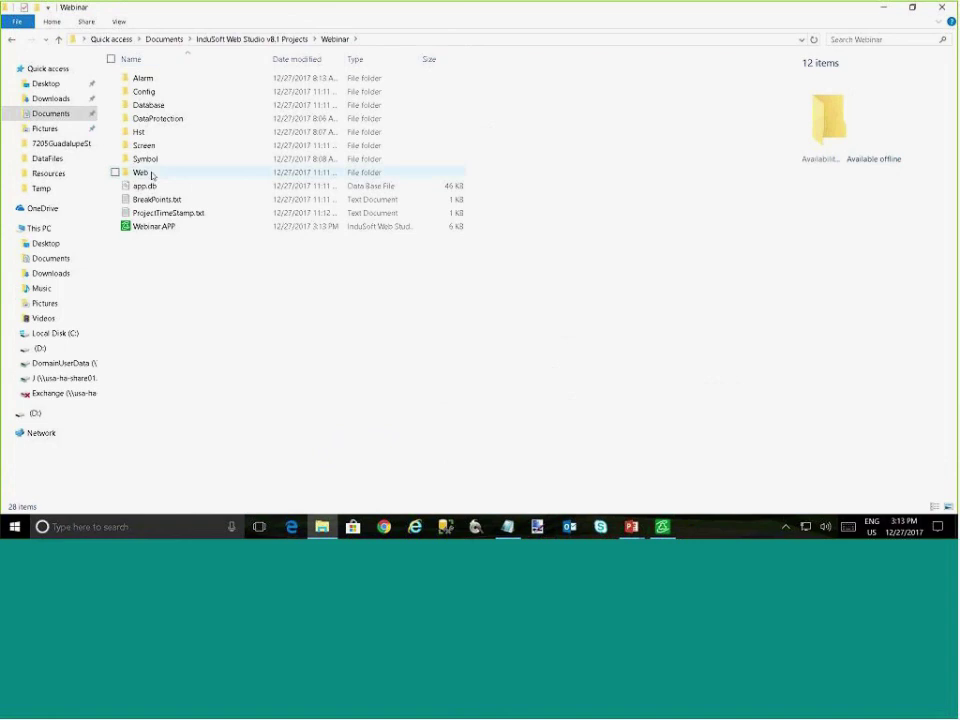
double_click(150, 175)
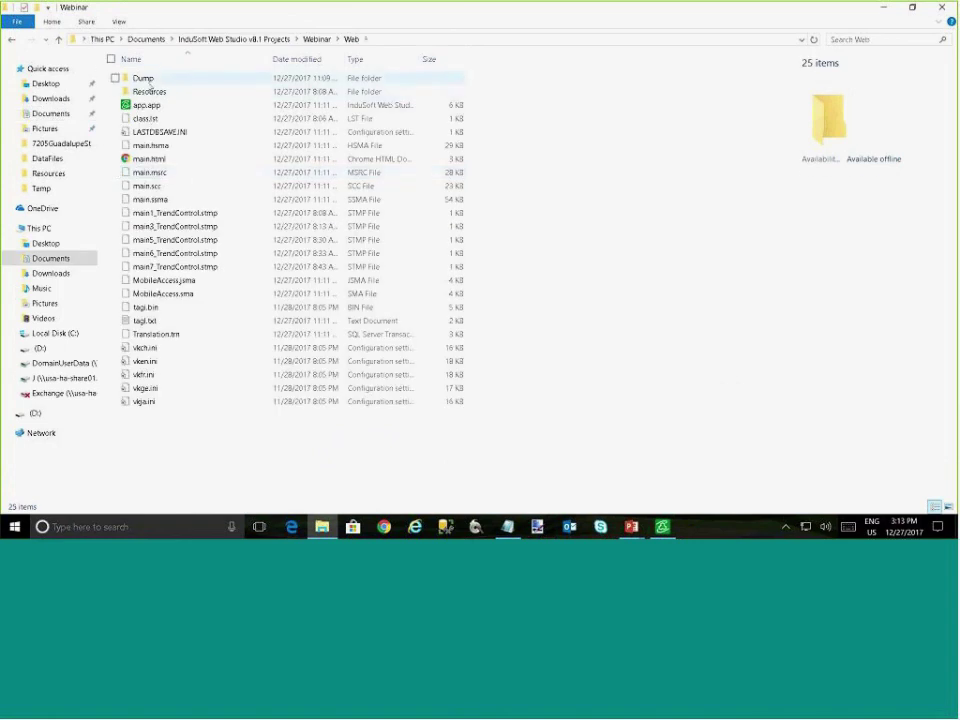
double_click(145, 79)
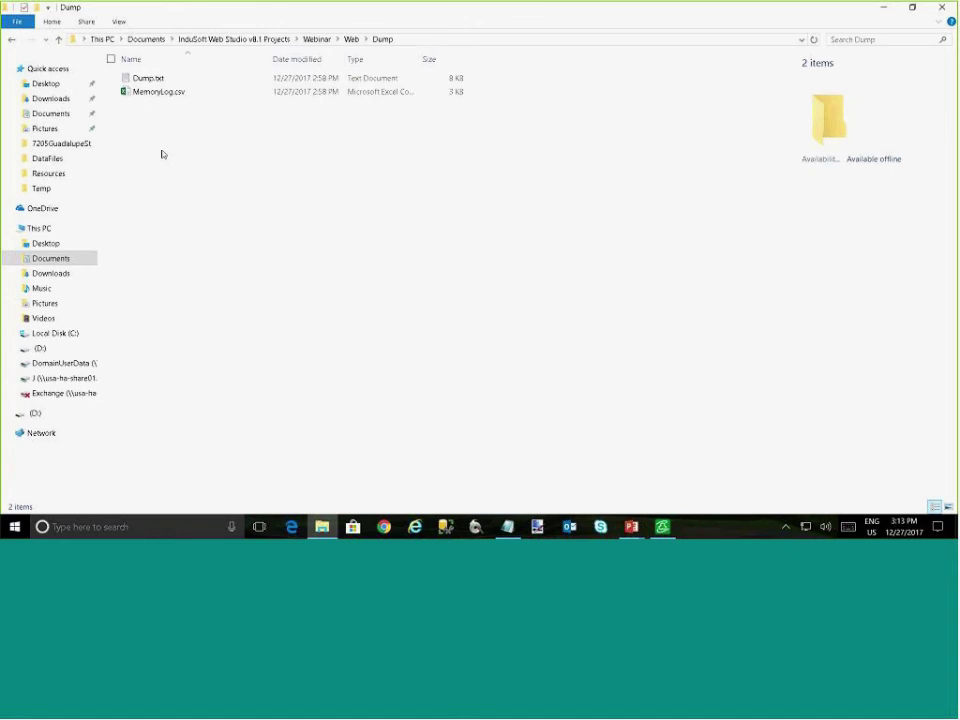
key(alt+Tab)
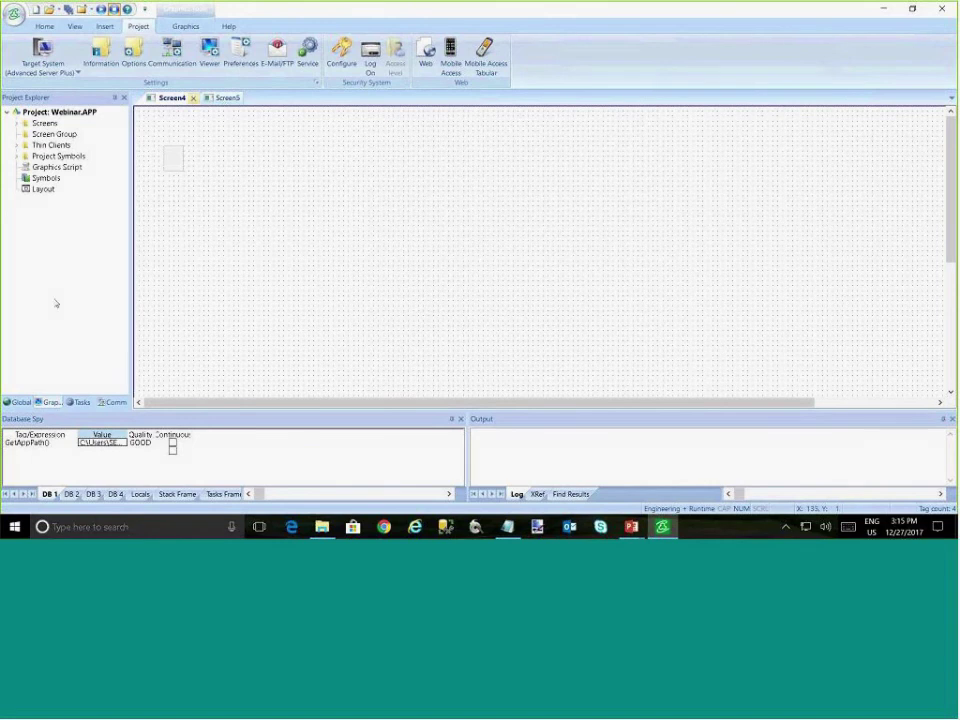
Open the Project Tags datasheet listing Pressure, Level, Motor and TotalAir, and select the first empty name cell
click(17, 402)
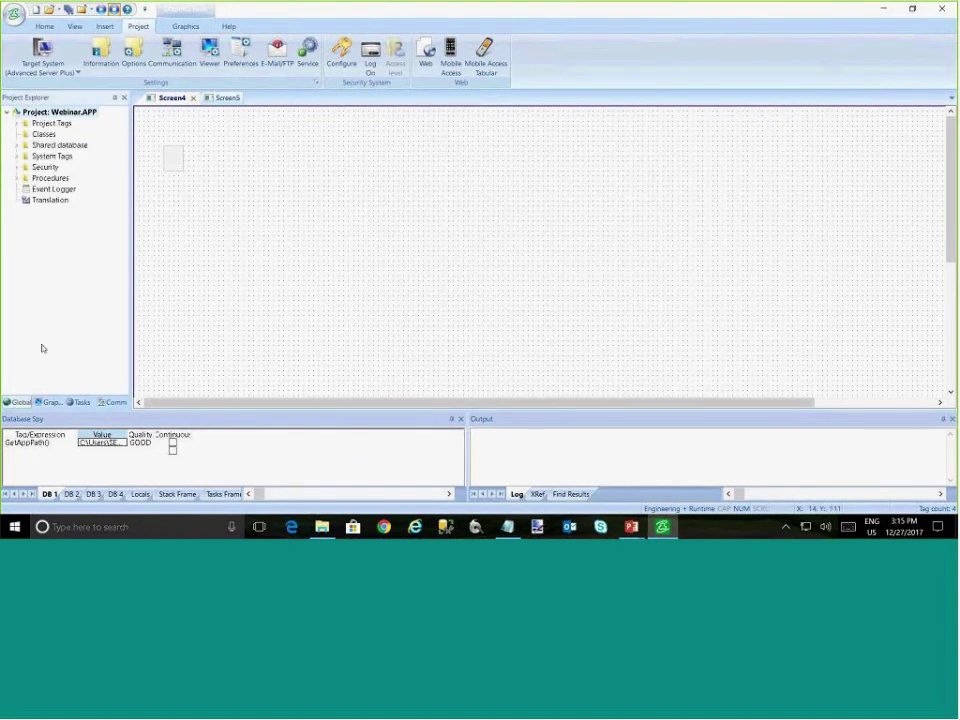
double_click(50, 123)
double_click(67, 134)
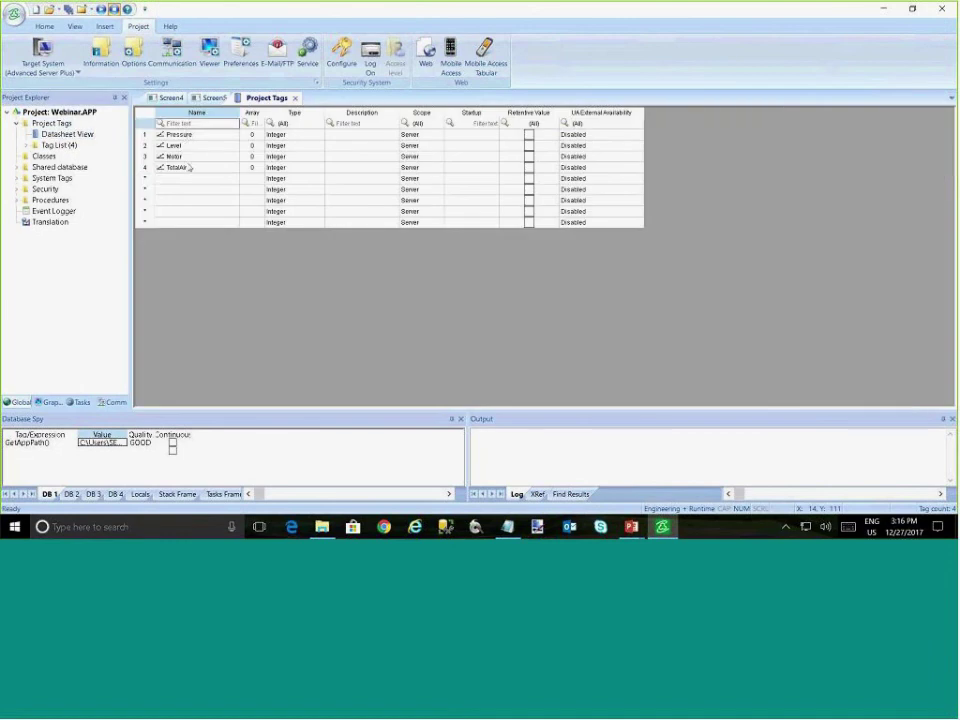
click(189, 180)
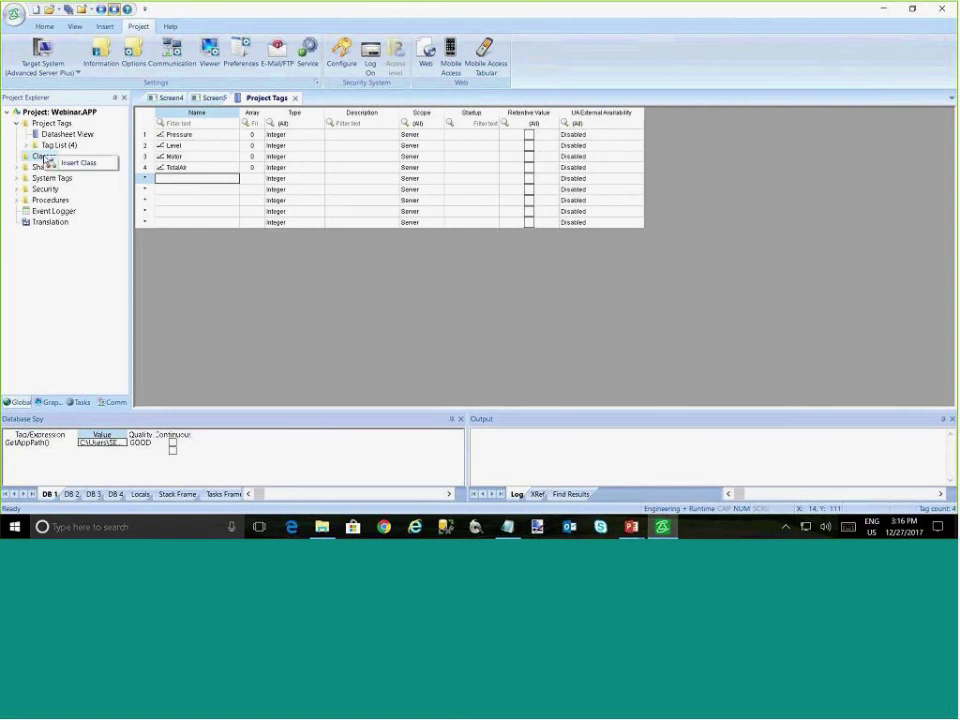
Create a new class named cPID
double_click(45, 158)
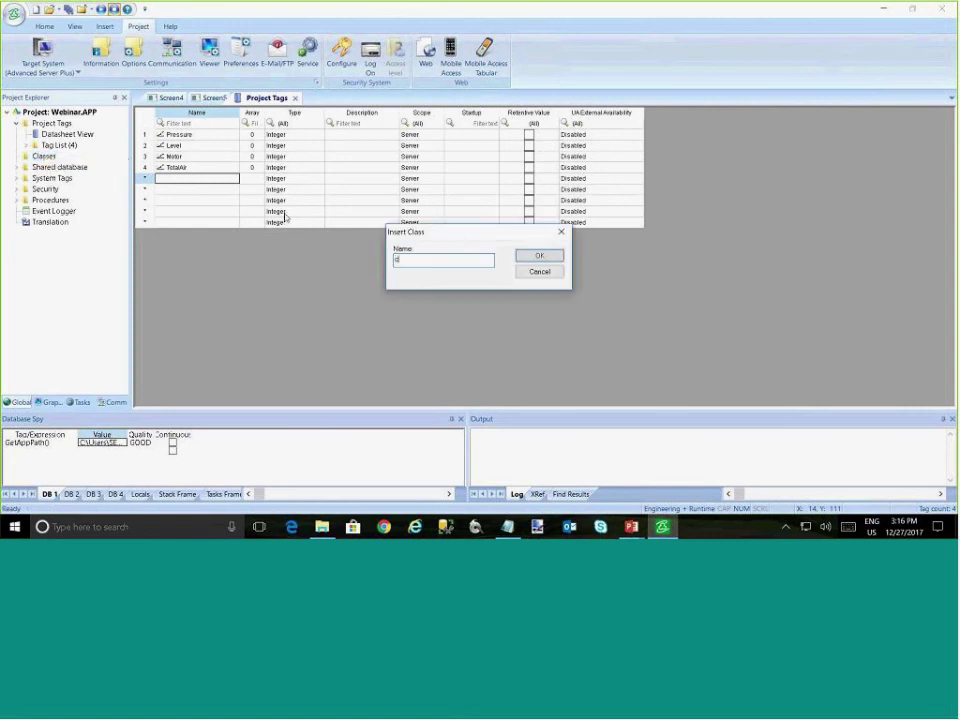
text(ID)
key(Left)
key(Left)
key(Return)
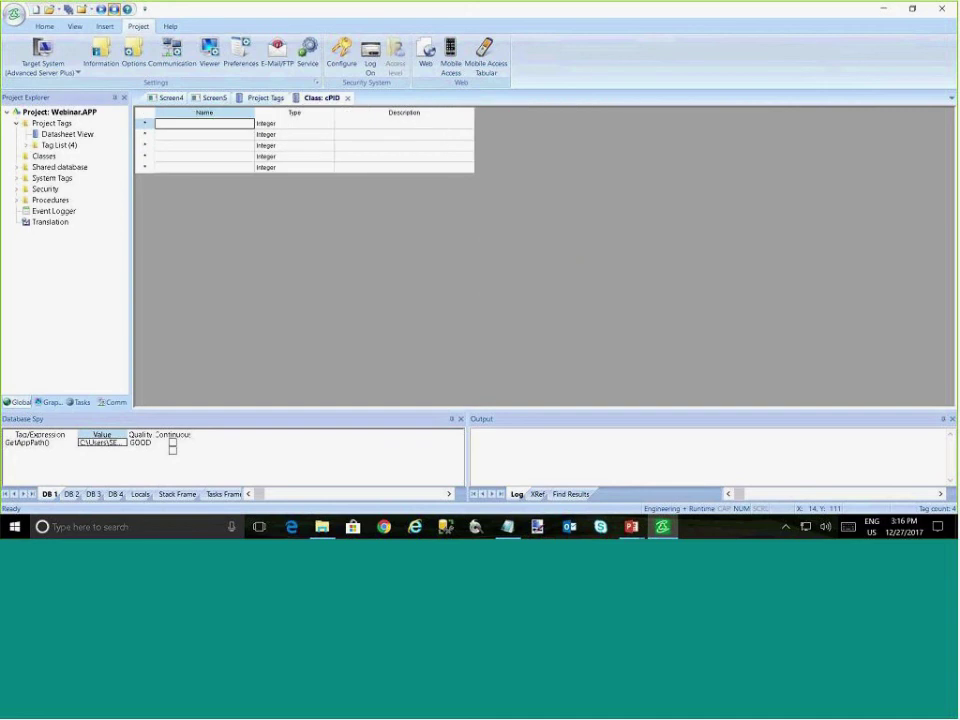
Add the members SP, PV, MV, KP, KI and KD to the cPID class
text(SP)
key(Return)
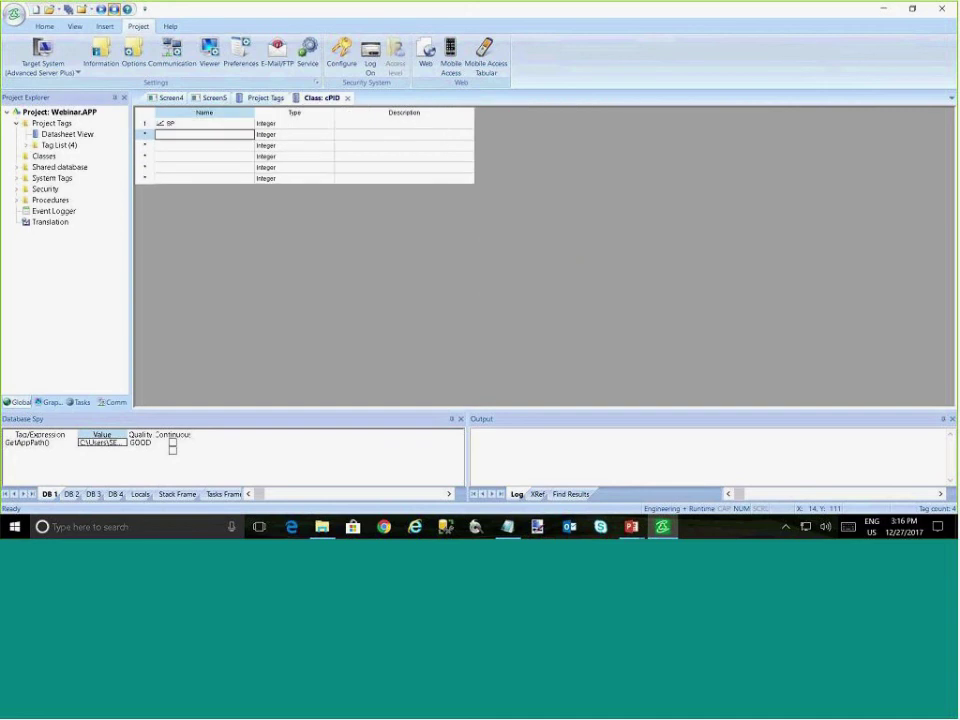
text(PV)
key(Return)
text(MV)
key(Return)
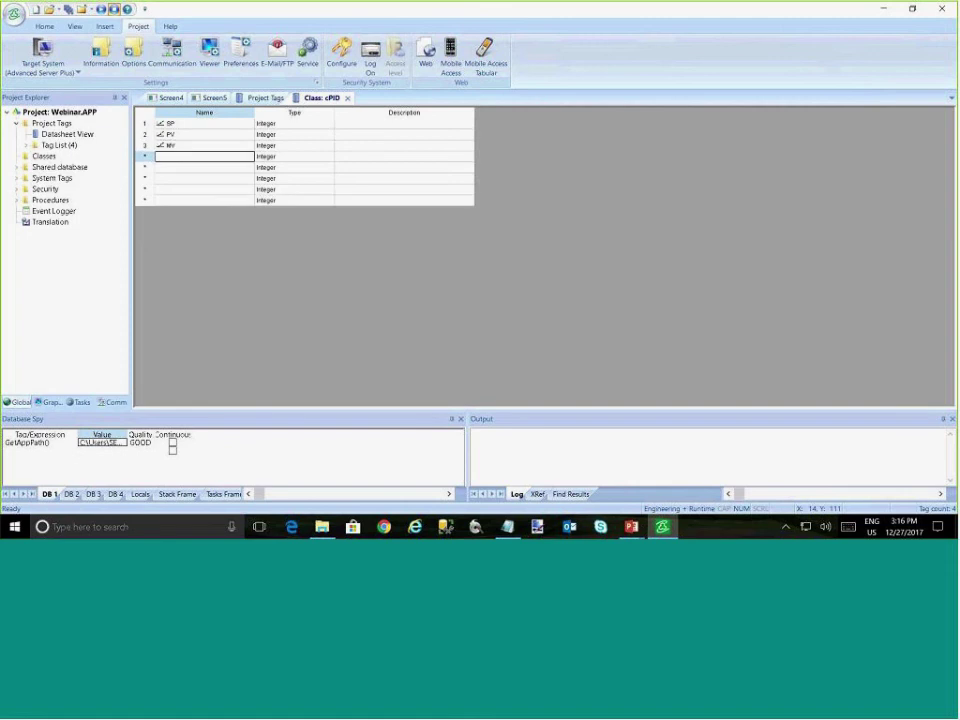
text(KP)
key(Return)
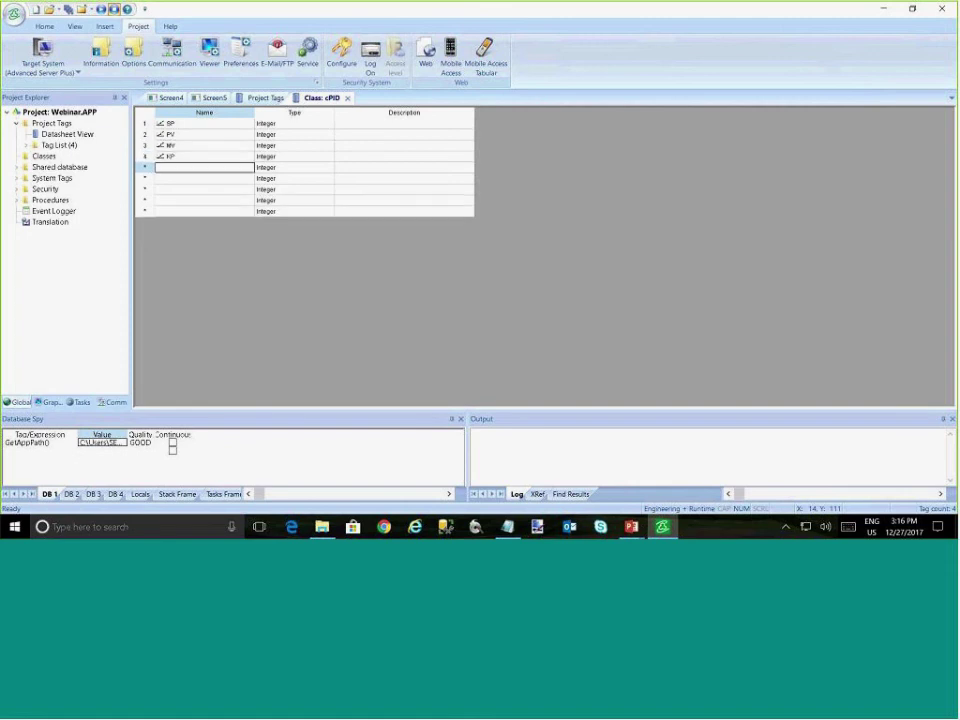
text(KI)
key(Return)
text(KD)
key(Return)
Set KI and KD to Real and add a Name member of type String
click(293, 167)
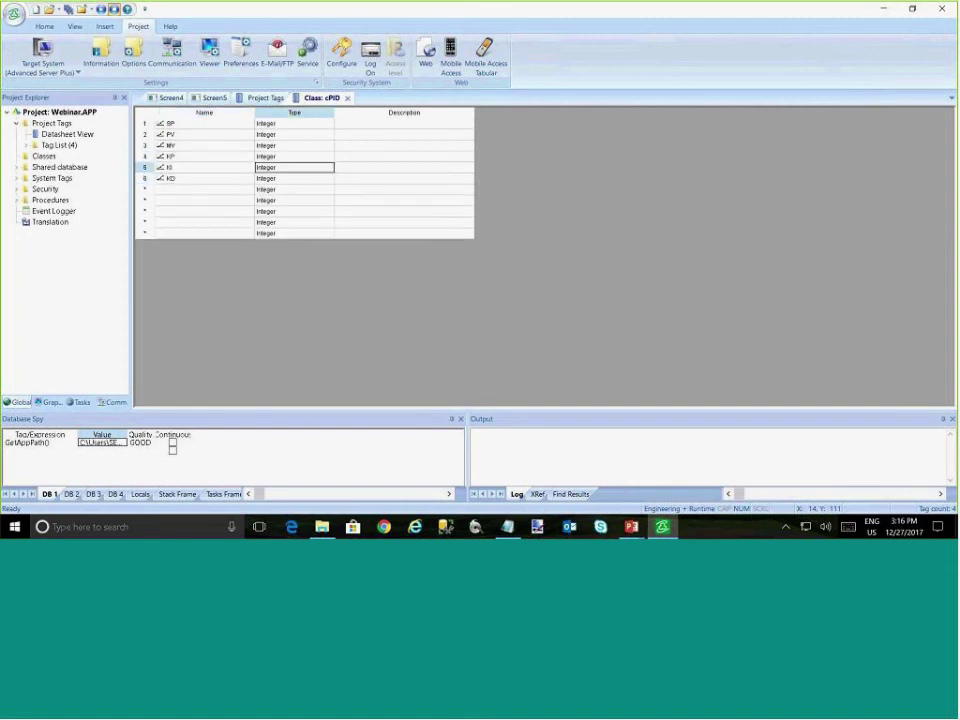
text(Real)
click(293, 178)
text(Real)
click(204, 189)
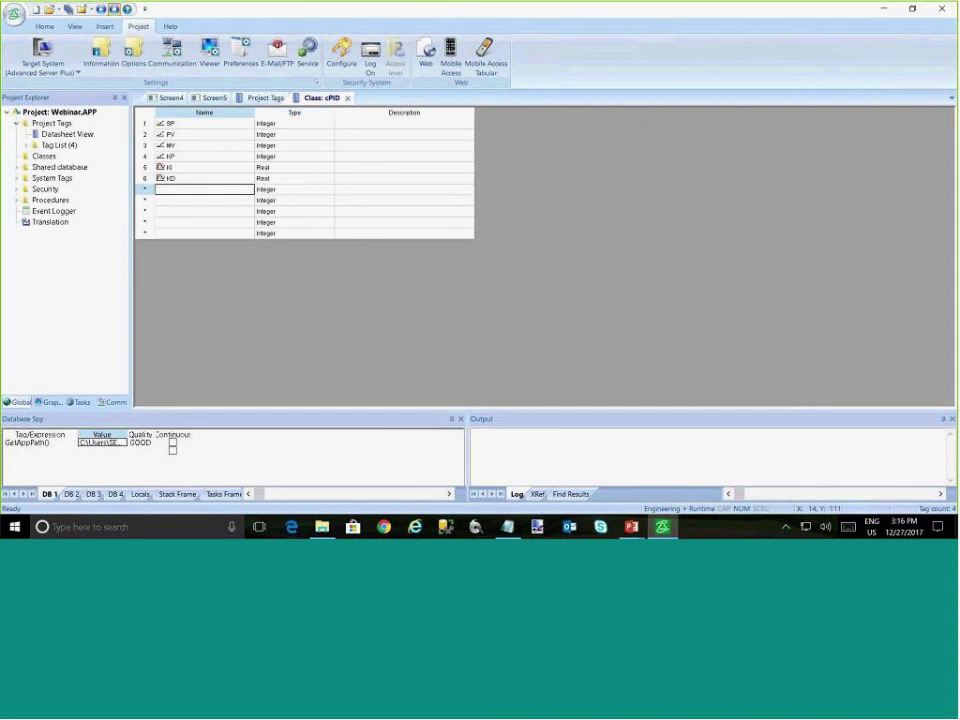
text(Name)
key(Return)
click(293, 189)
text(String)
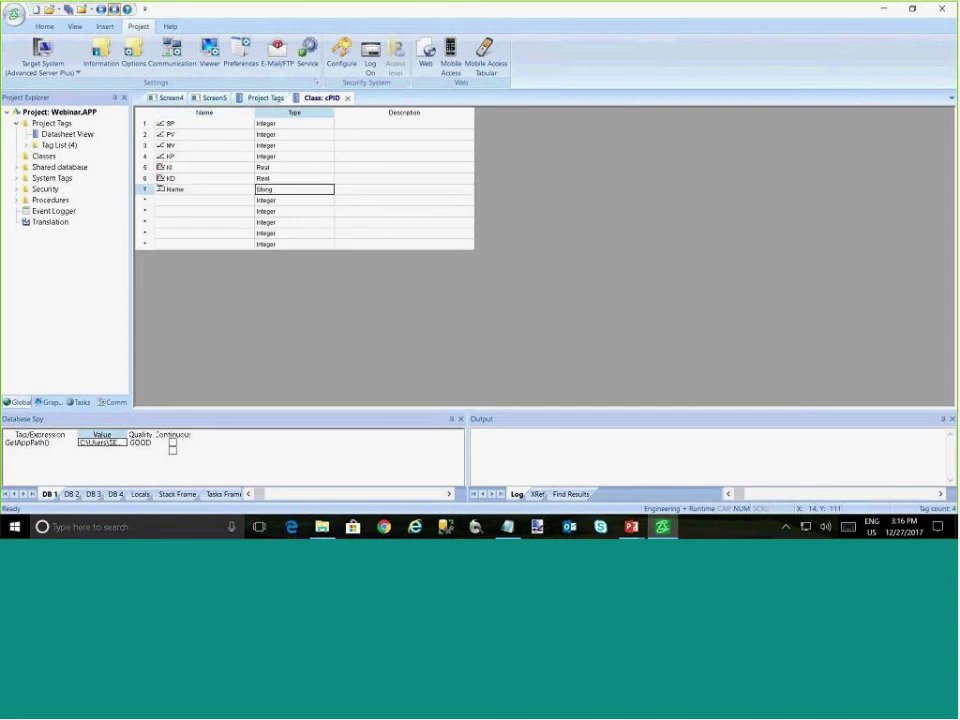
key(Return)
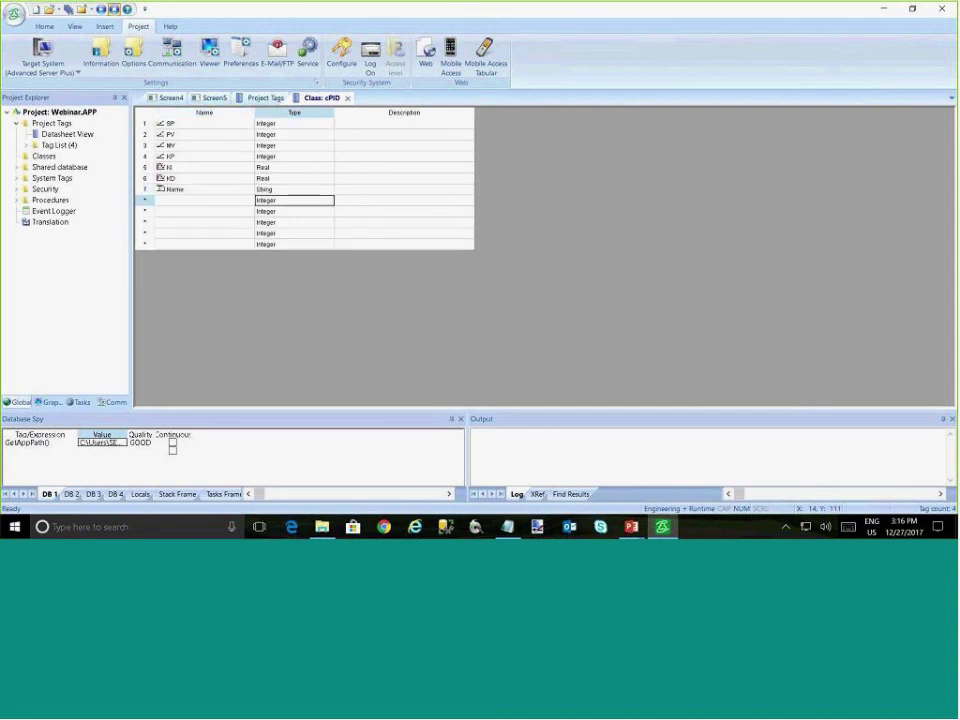
Close the cPID class definition and expand Classes to show cPID
click(348, 99)
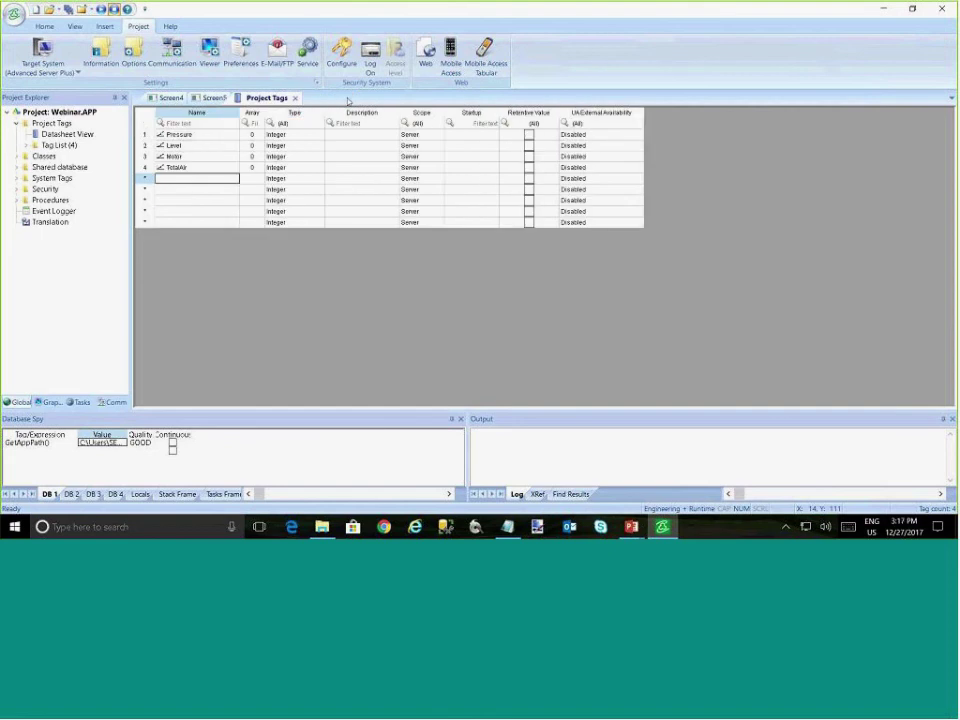
click(24, 156)
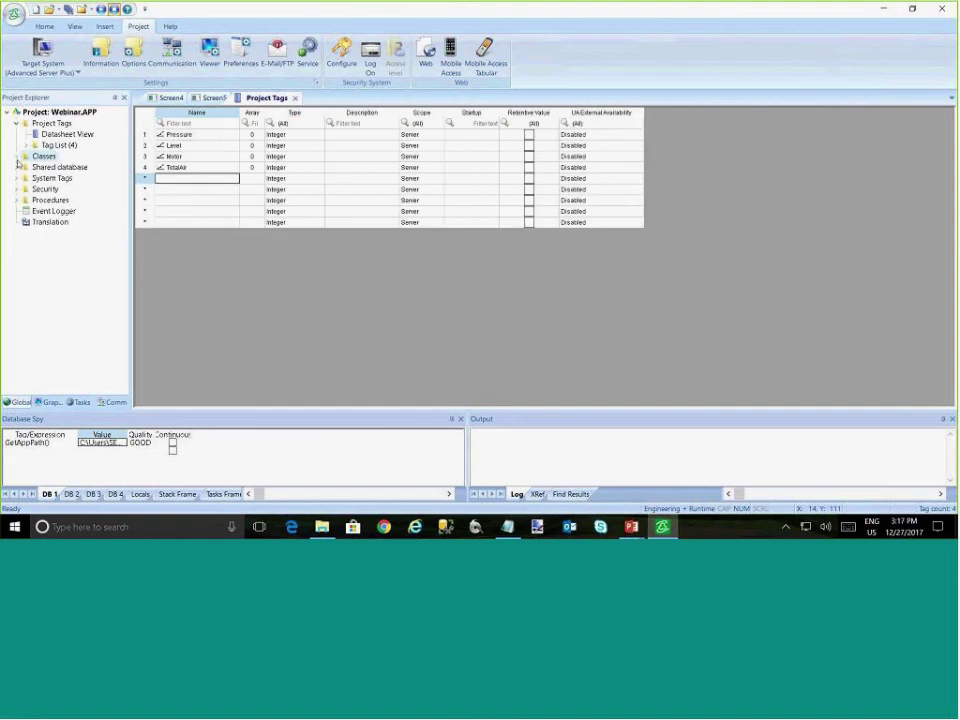
click(16, 156)
click(25, 167)
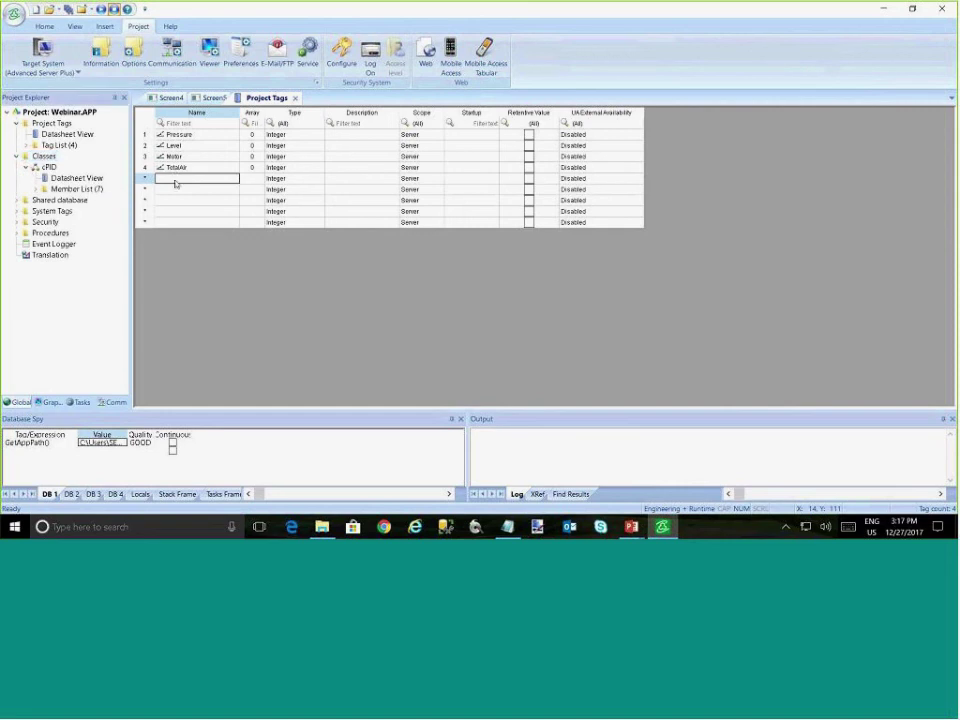
Add a project tag named PID with data type cPID
text(PID)
key(Return)
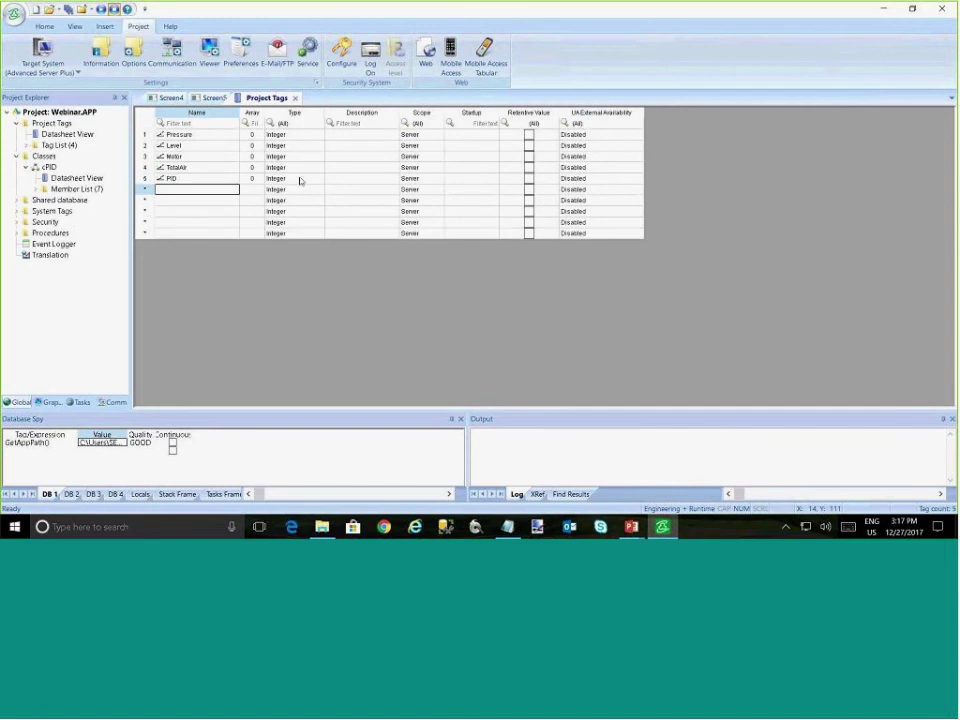
click(296, 180)
click(296, 180)
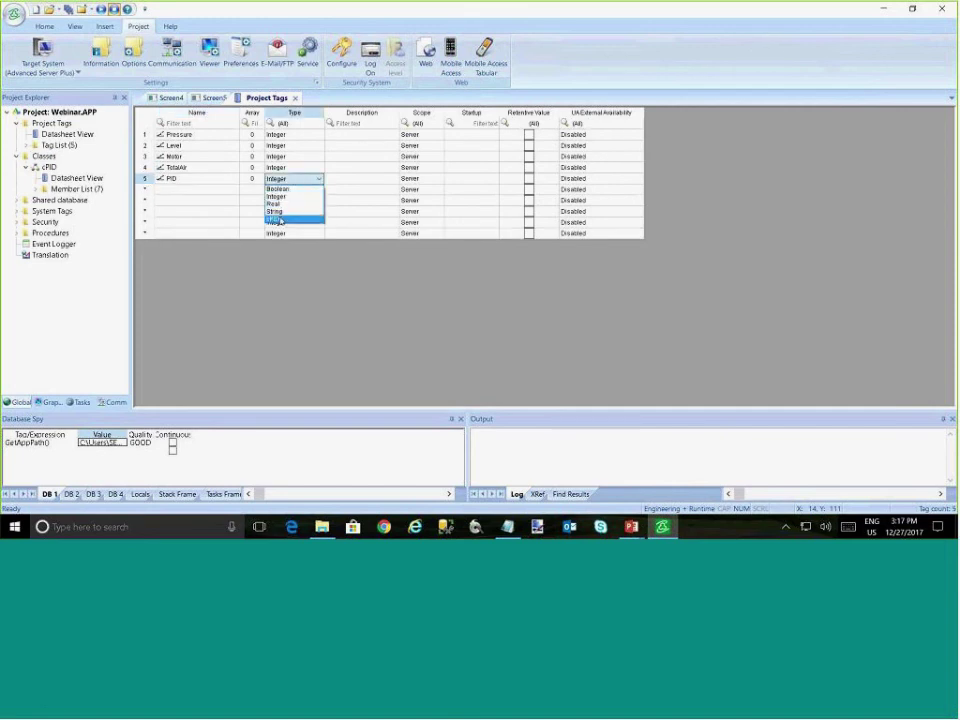
click(274, 218)
Set the PID tag's array size to 10
click(251, 181)
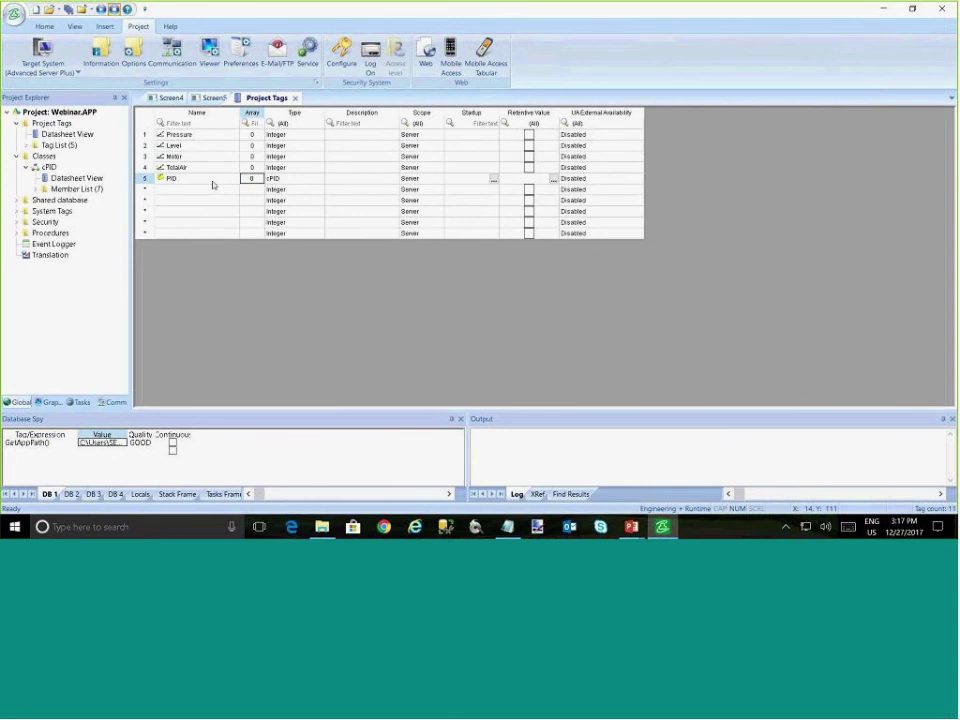
text(10)
key(Return)
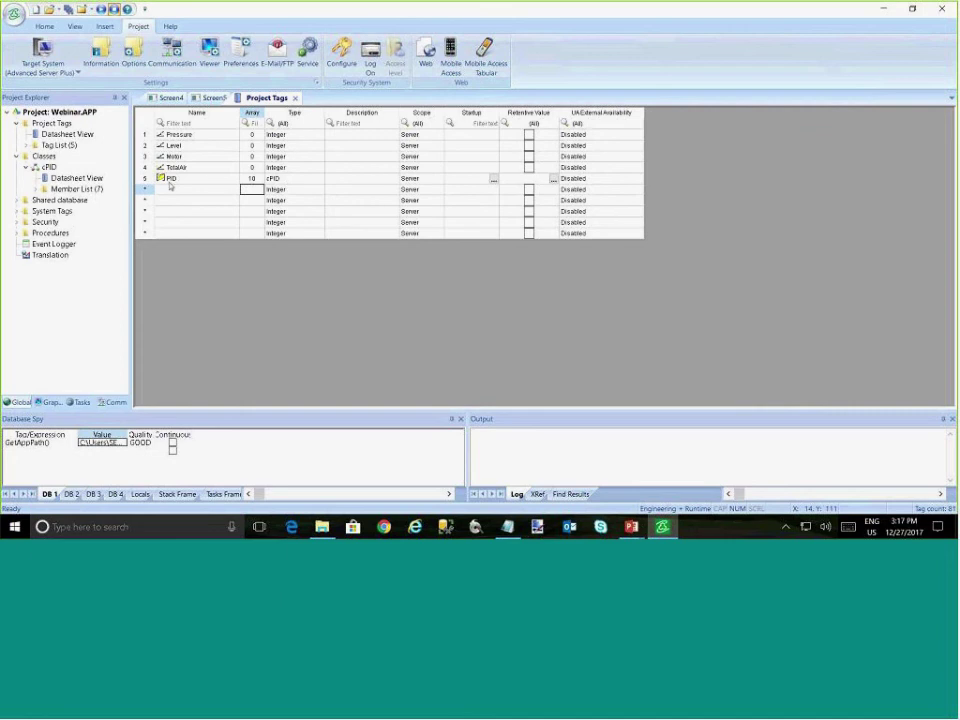
click(253, 181)
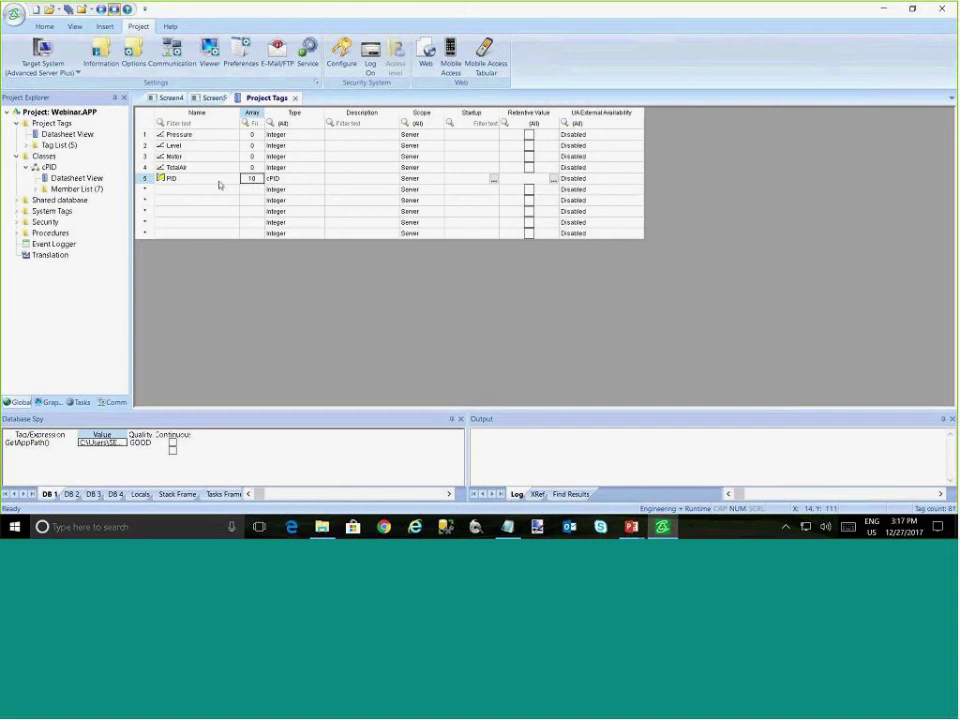
click(218, 183)
click(209, 189)
Revisit the PID tag's name and array size cells in the Project Tags datasheet
click(195, 179)
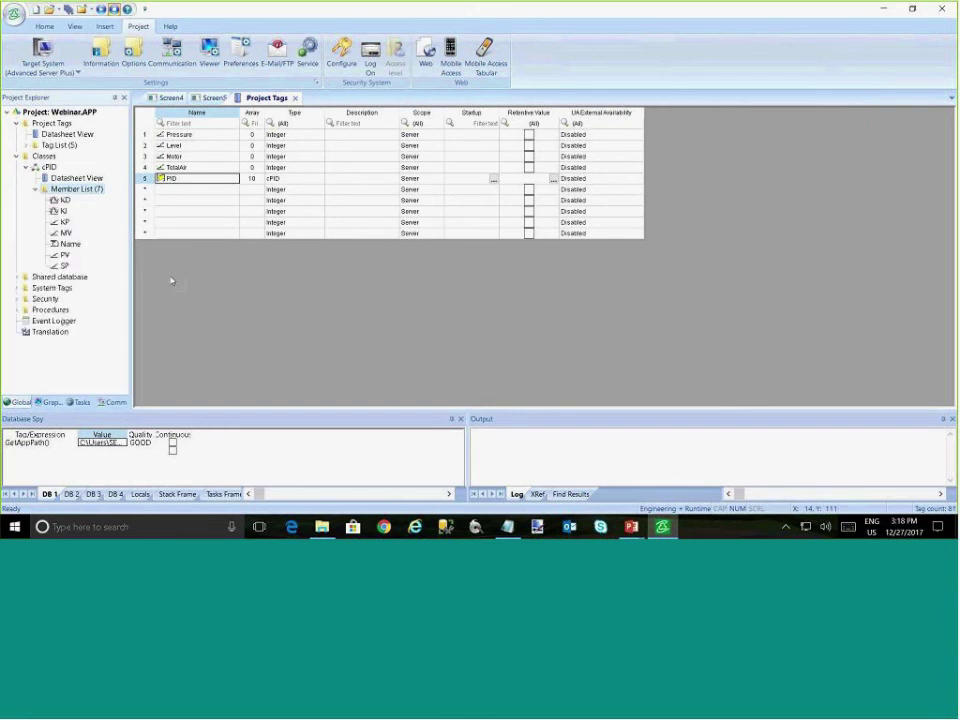
click(252, 178)
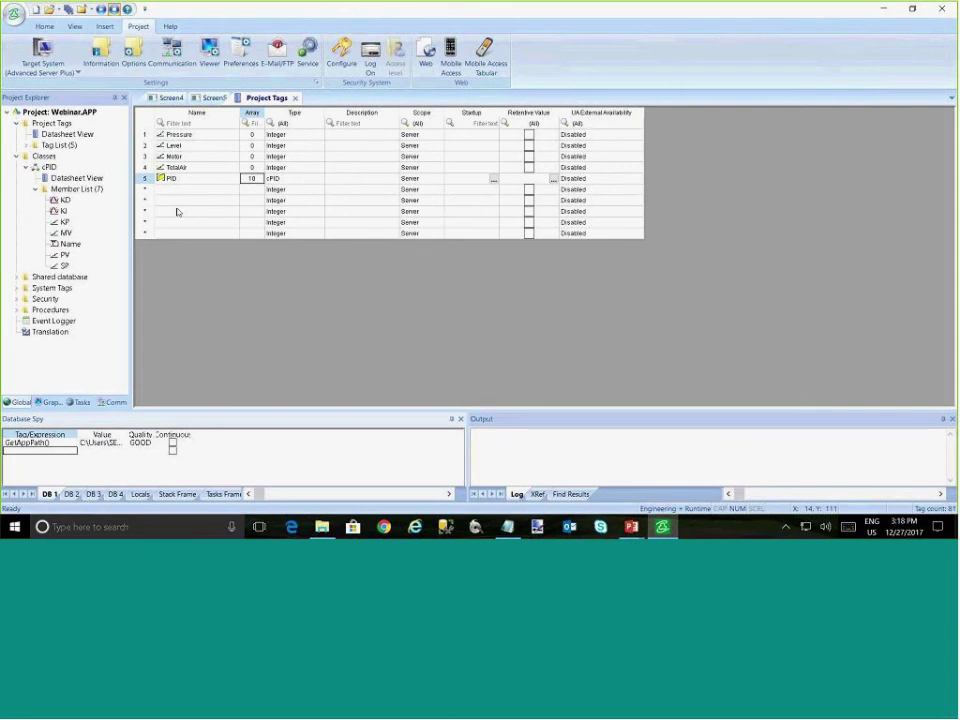
Add PID[5].SP and PID[6].SP to the Database Spy watch list
text(PID[5].SP)
key(Return)
text(PID[6])
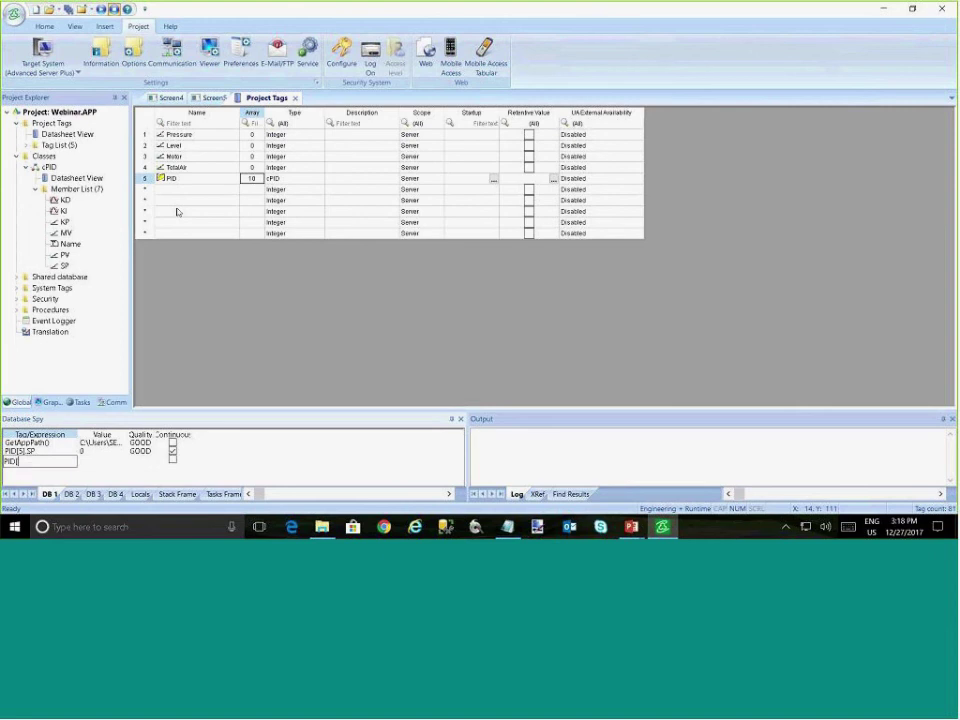
text(.SP)
key(Return)
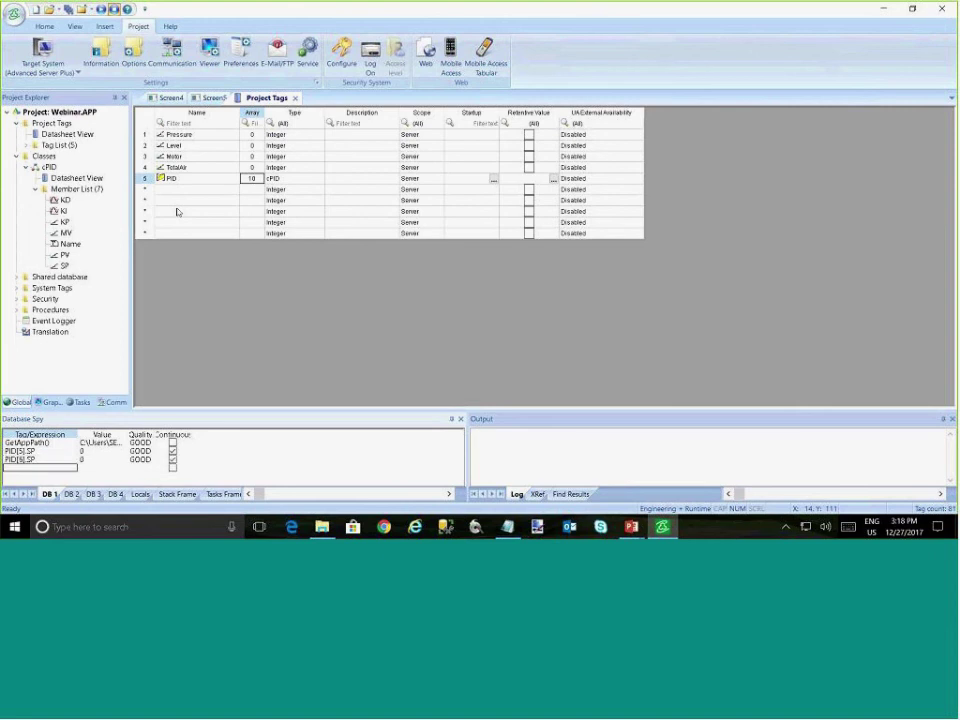
Set PID[6].SP to 20 and close the Project Tags tab
key(Up)
text(20)
key(Return)
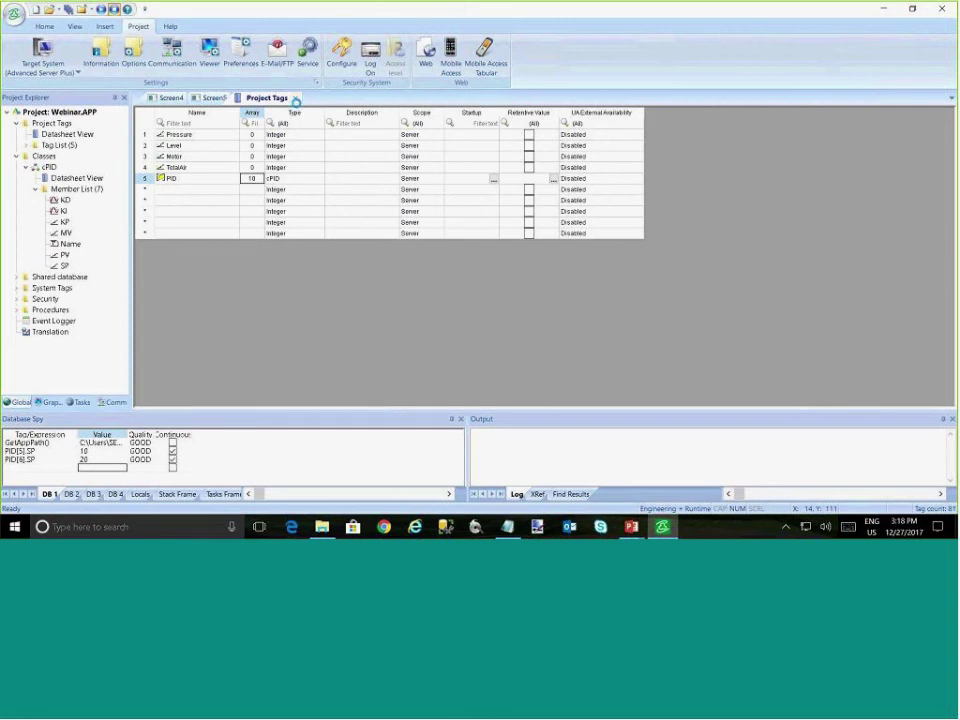
click(295, 98)
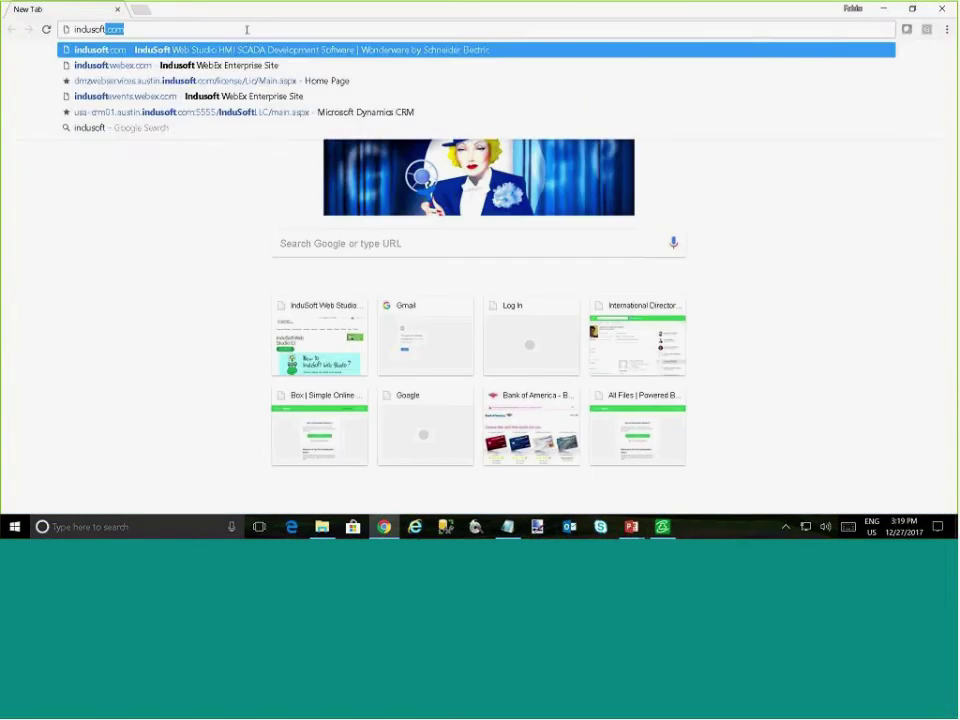
Load indusoft.com and bring up the Partners > Certified System Integrators menu entry
key(Return)
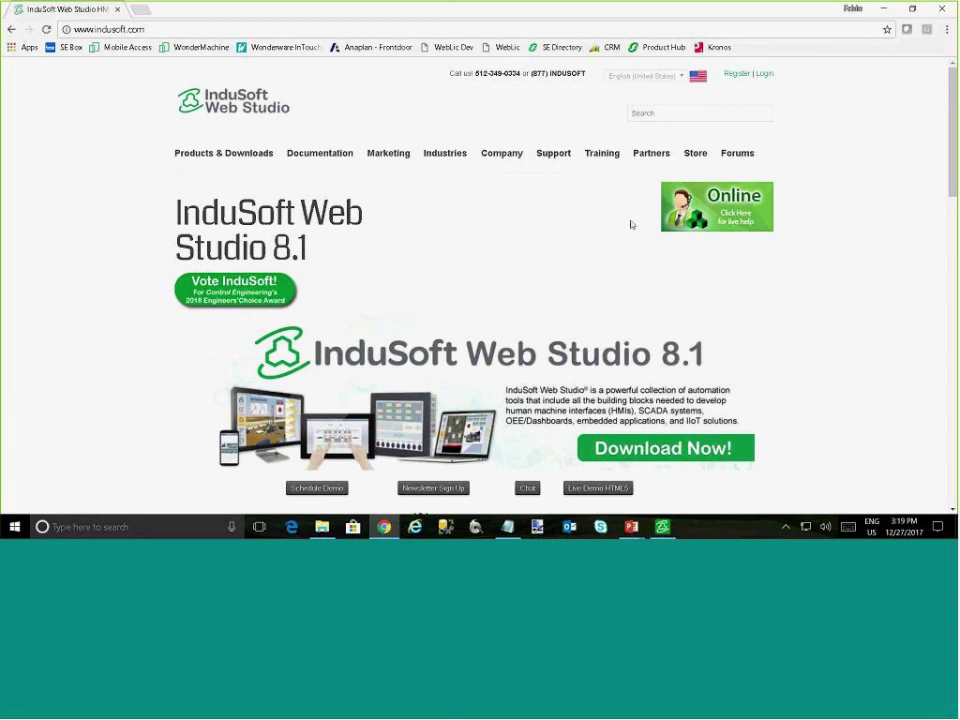
mouse_move(596, 160)
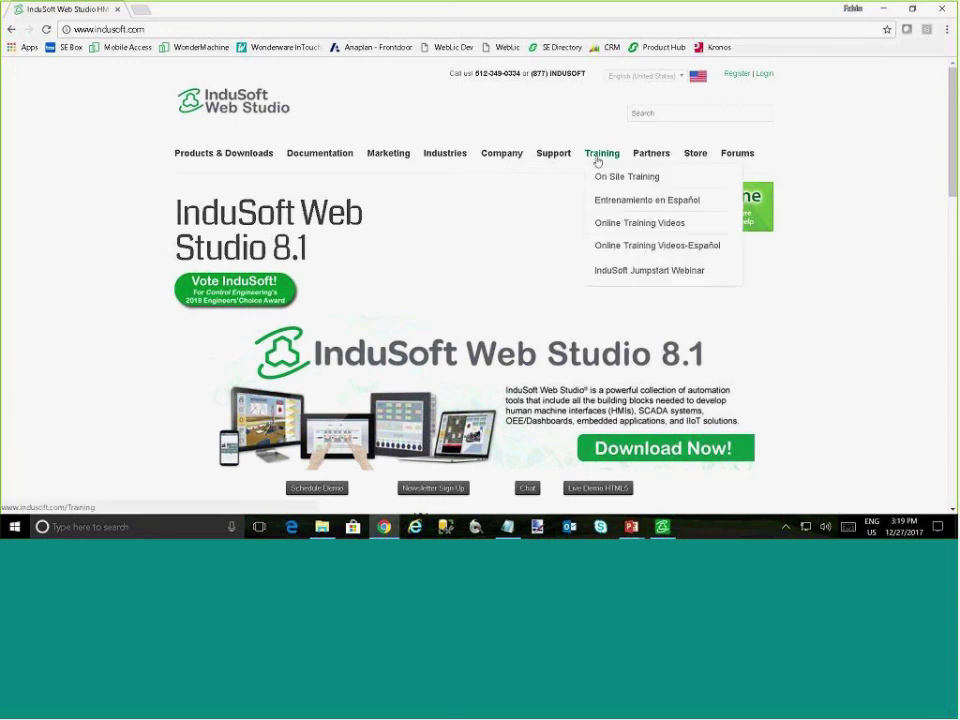
mouse_move(647, 155)
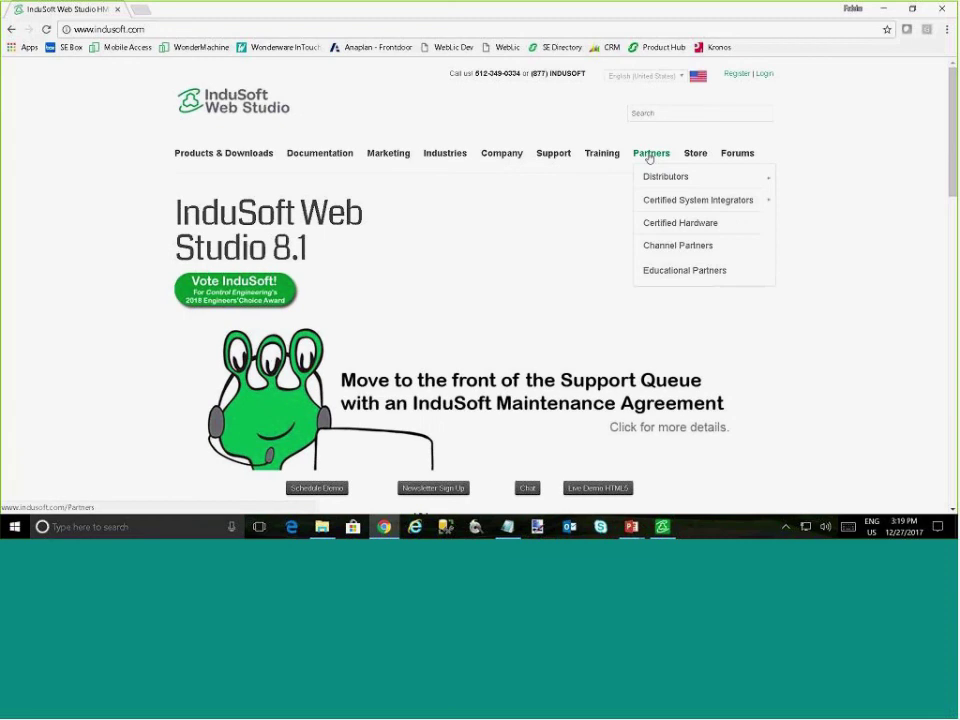
mouse_move(669, 202)
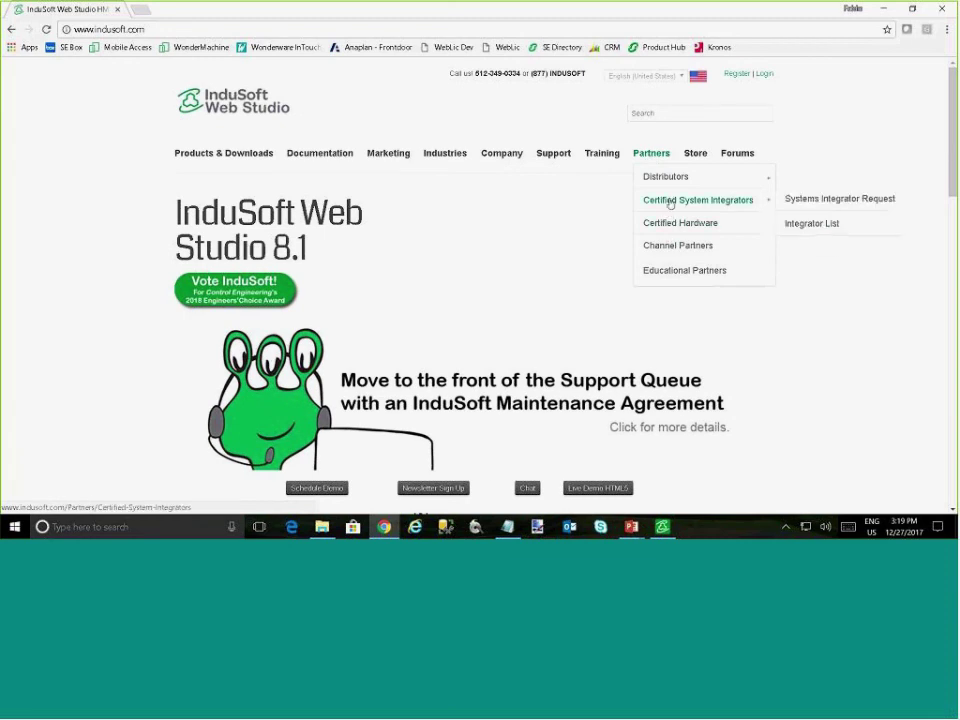
Open Certified System Integrators, skim the SIBestPractices.pdf document, then close the PDF
click(669, 201)
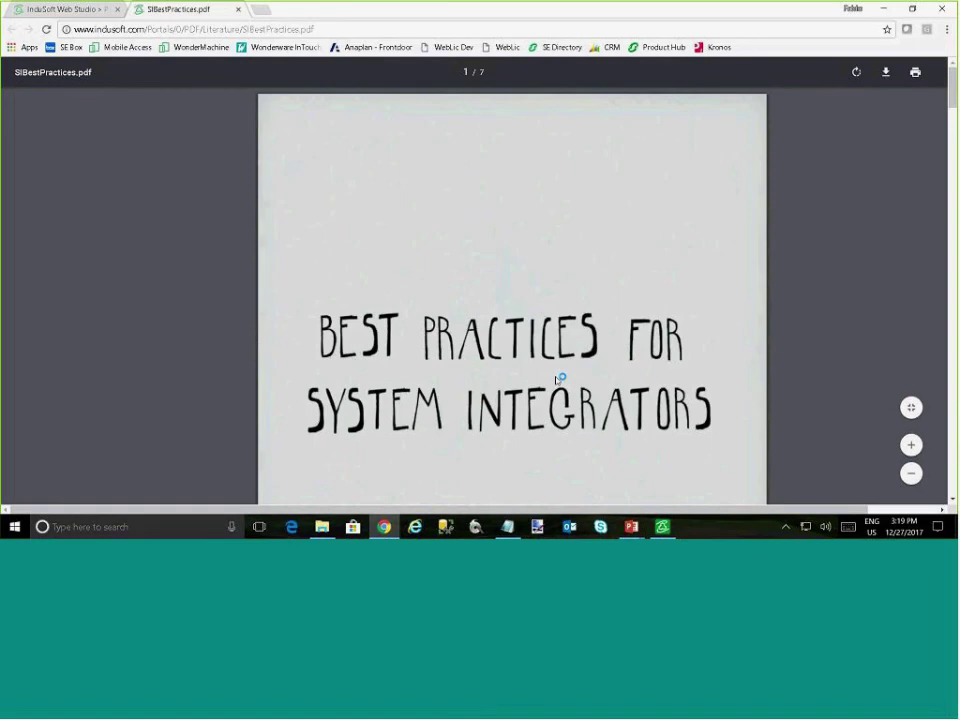
scroll(557, 380, down, 10)
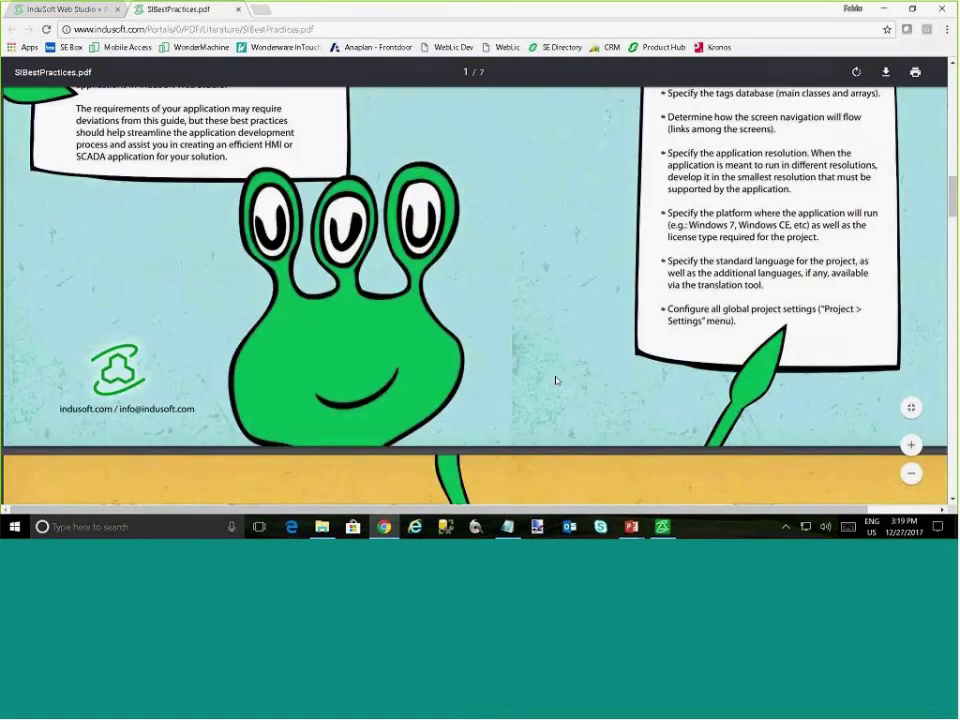
scroll(557, 380, down, 20)
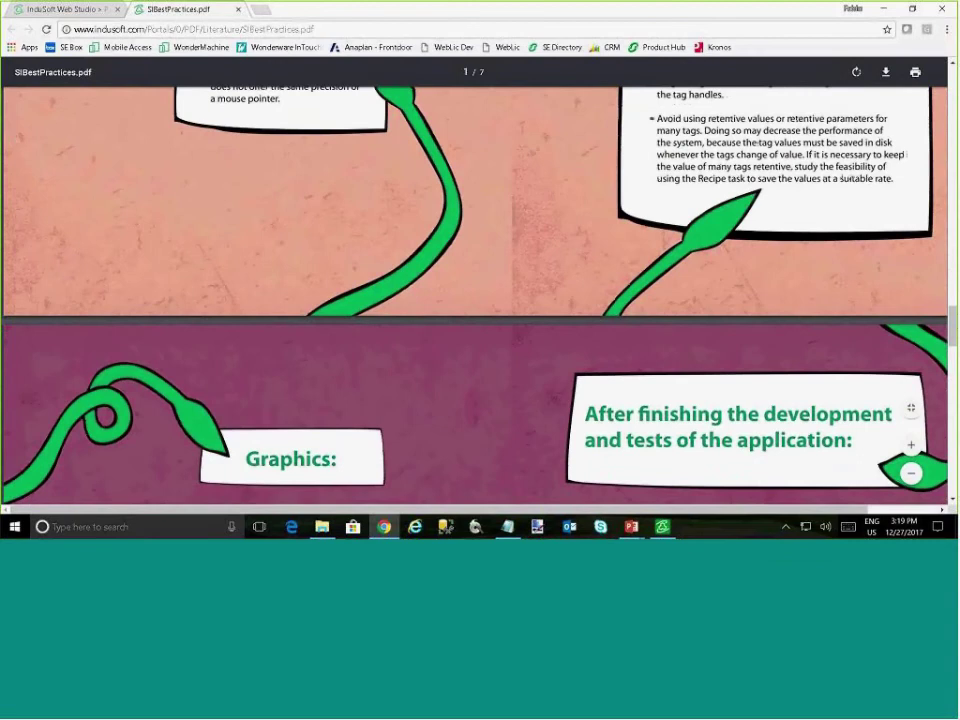
scroll(557, 380, down, 15)
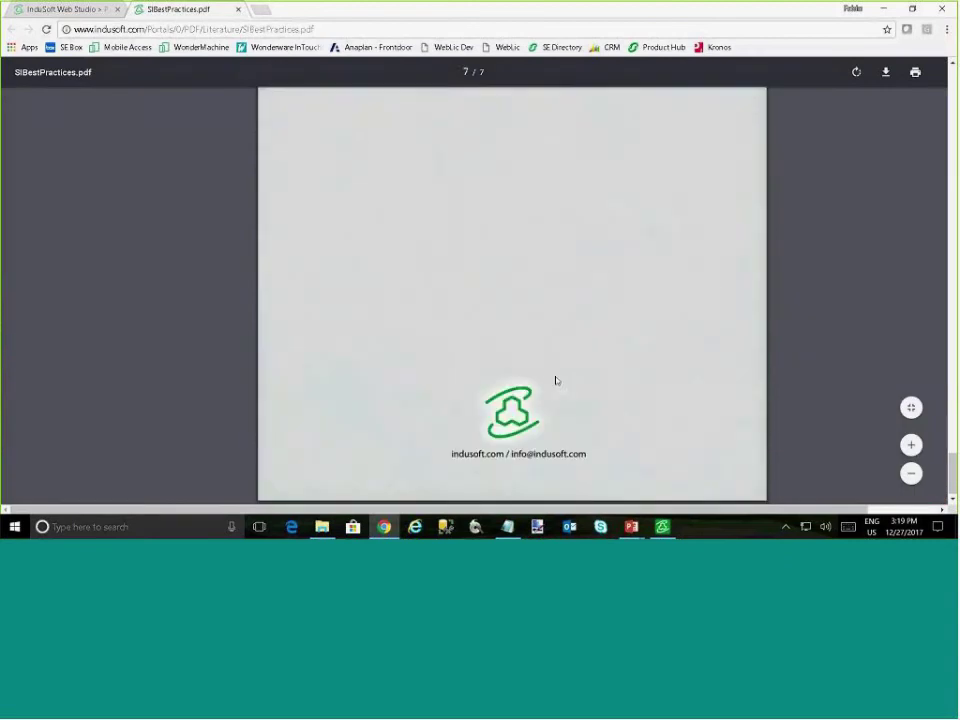
scroll(557, 380, up, 5)
scroll(557, 380, up, 20)
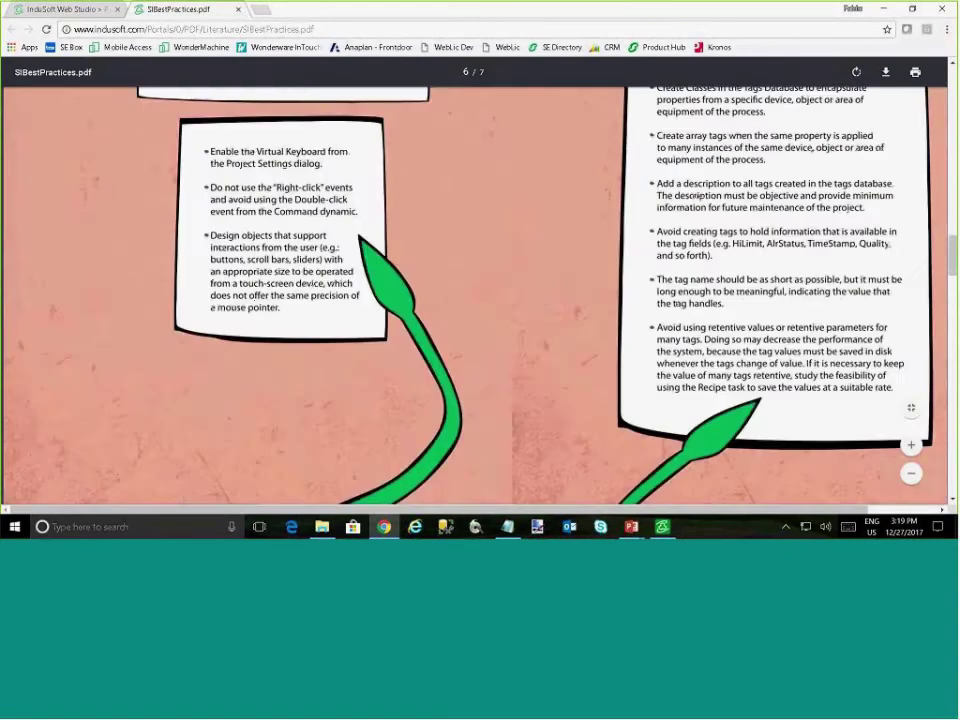
scroll(557, 380, up, 20)
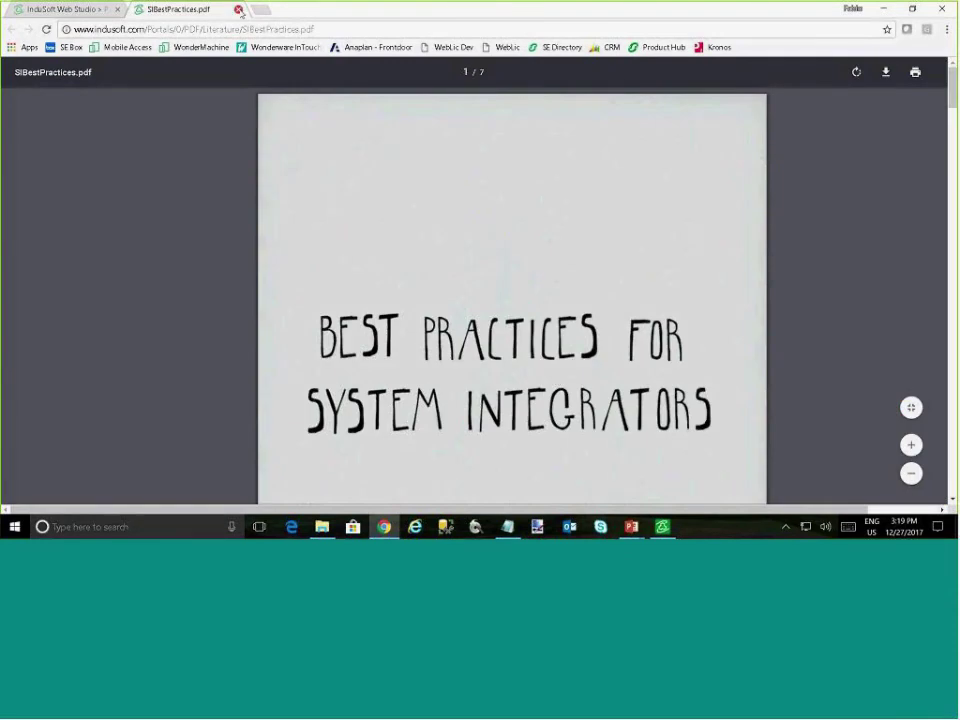
click(239, 9)
Switch from Chrome back to InduSoft Web Studio with Alt+Tab
key(alt+Tab)
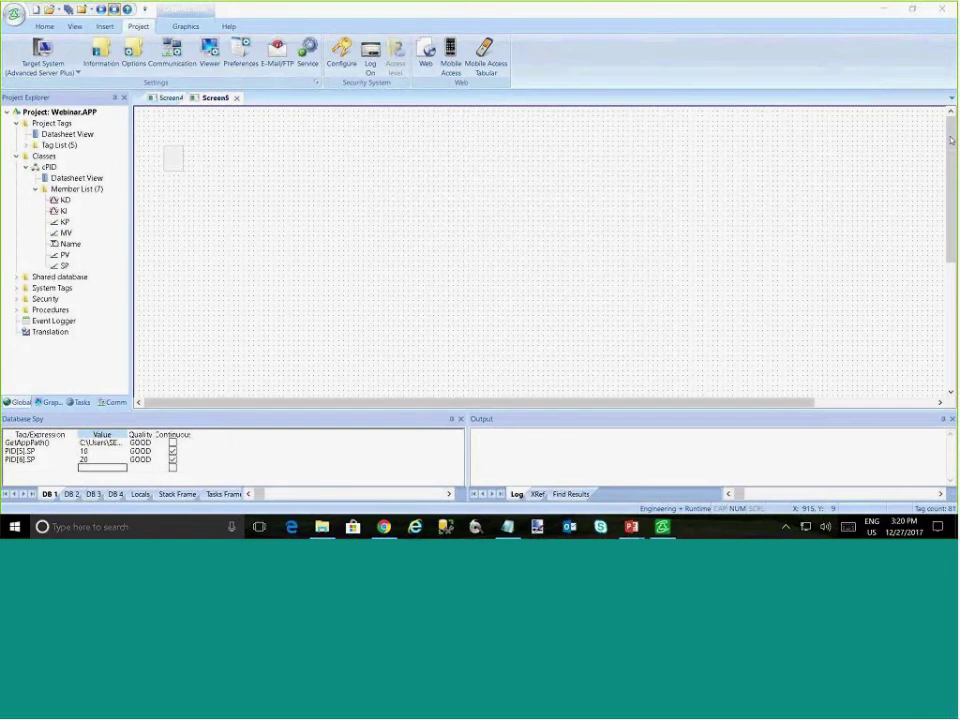
Draw a trend chart across the middle of Screen5 and view its Advanced Trend Control settings
click(48, 402)
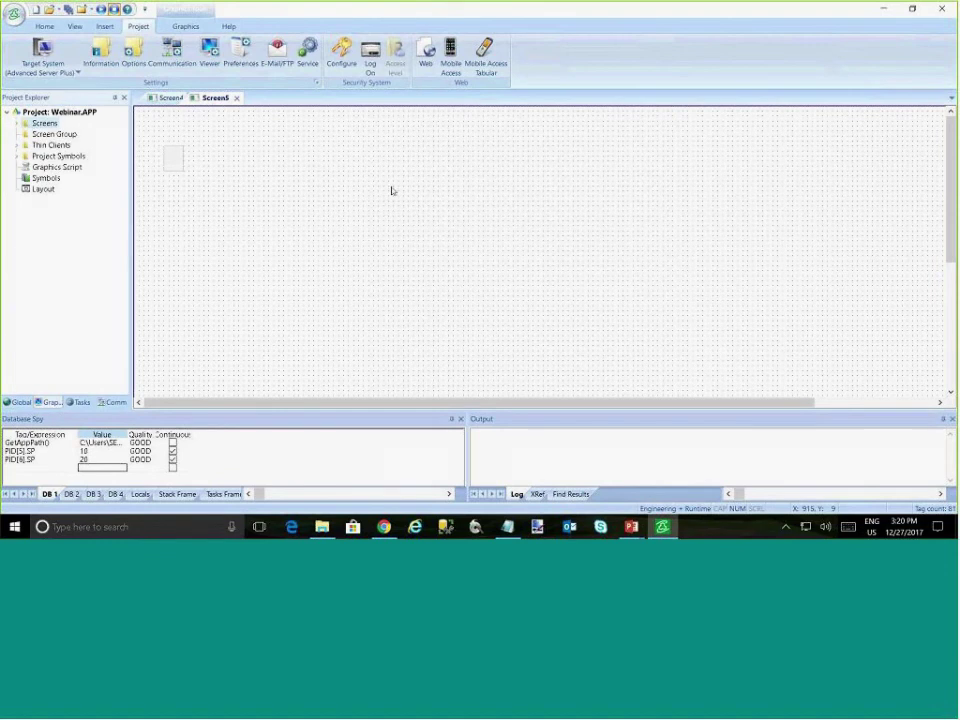
click(185, 26)
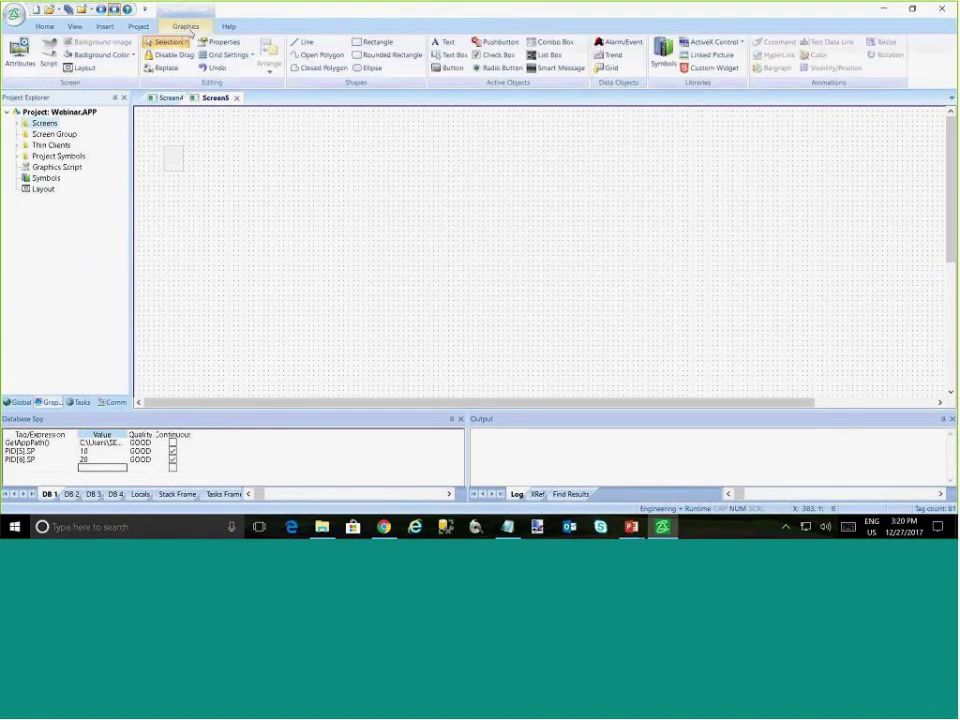
click(611, 57)
drag(160, 234, 577, 345)
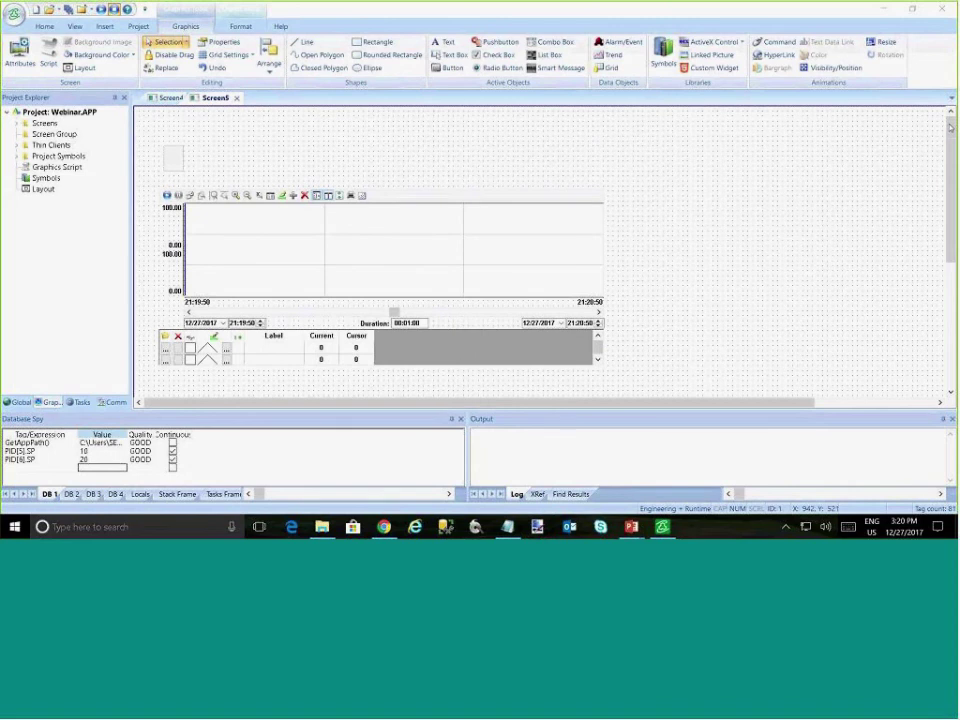
double_click(504, 251)
click(426, 264)
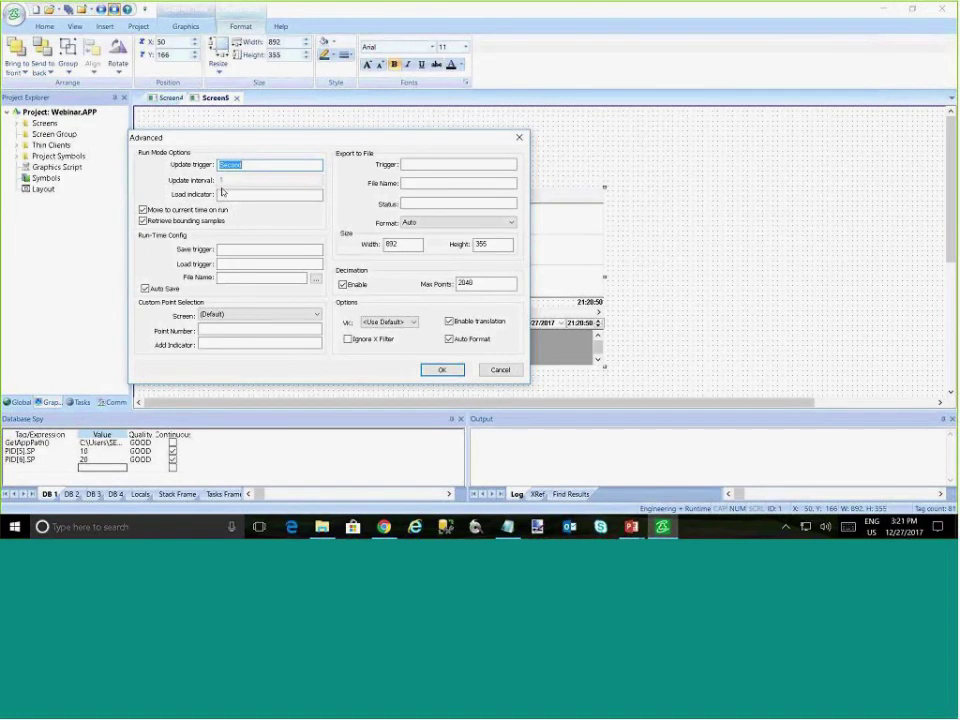
Cancel the Advanced settings, then inspect point 1's extra options in the Points list without changes
click(499, 370)
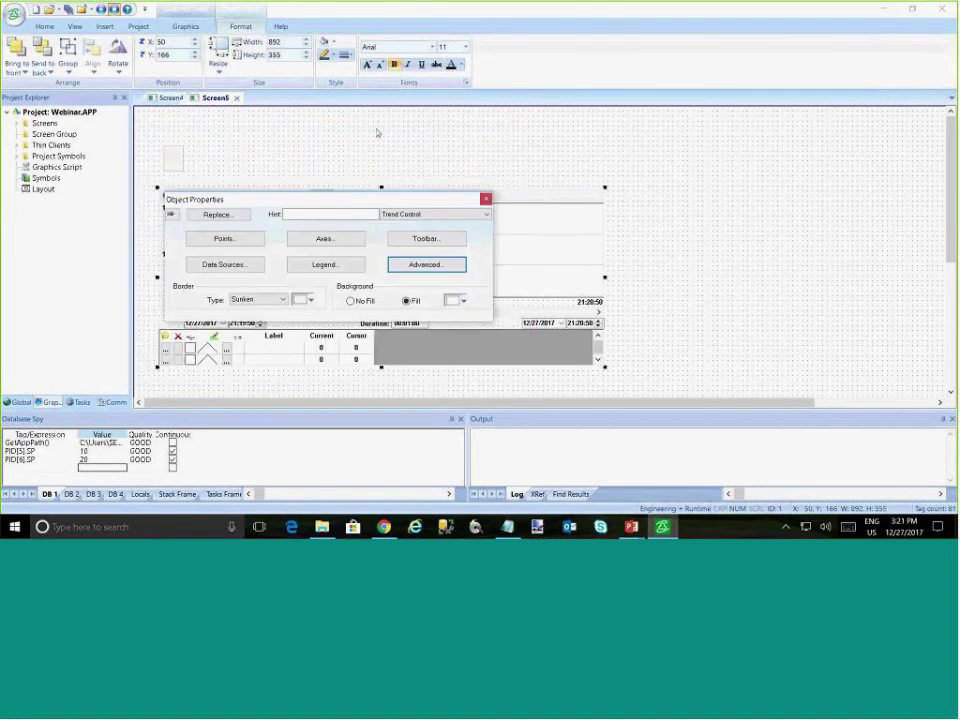
click(376, 134)
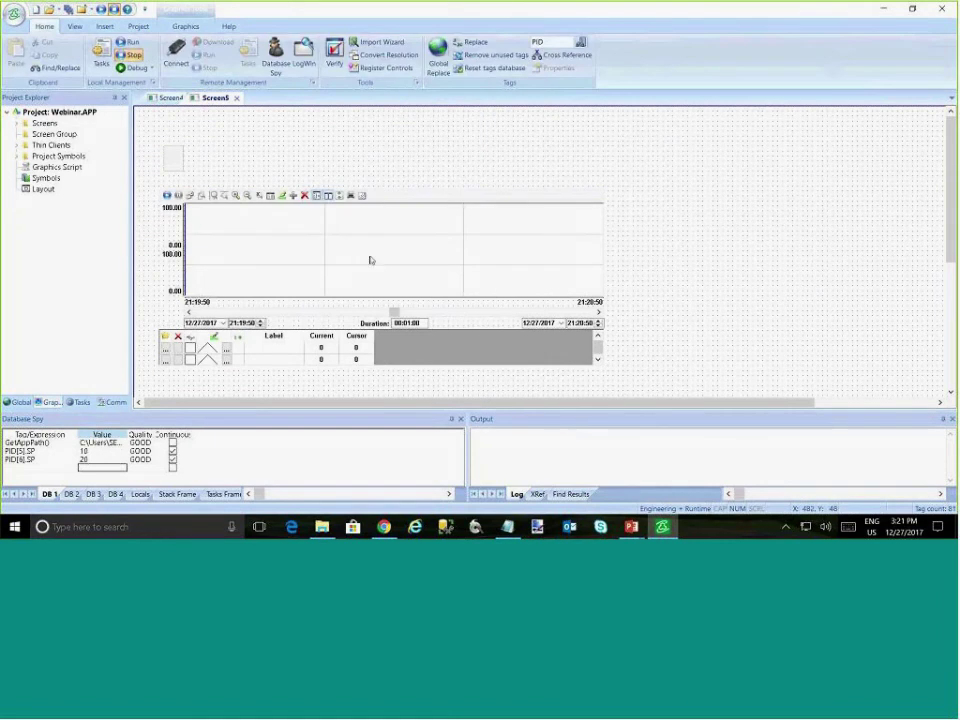
double_click(371, 259)
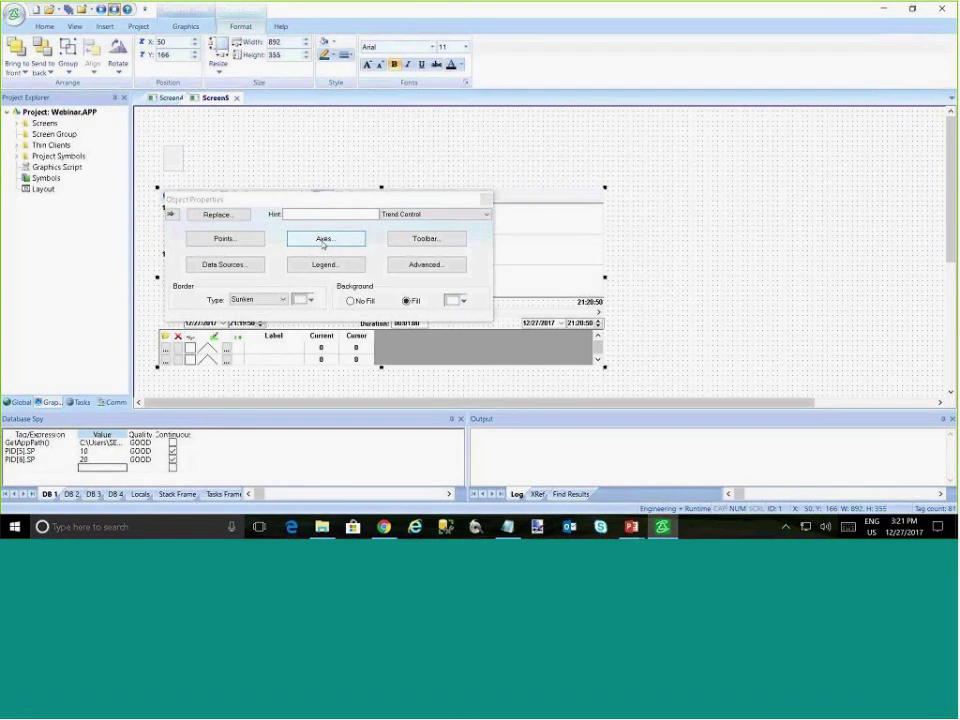
click(241, 241)
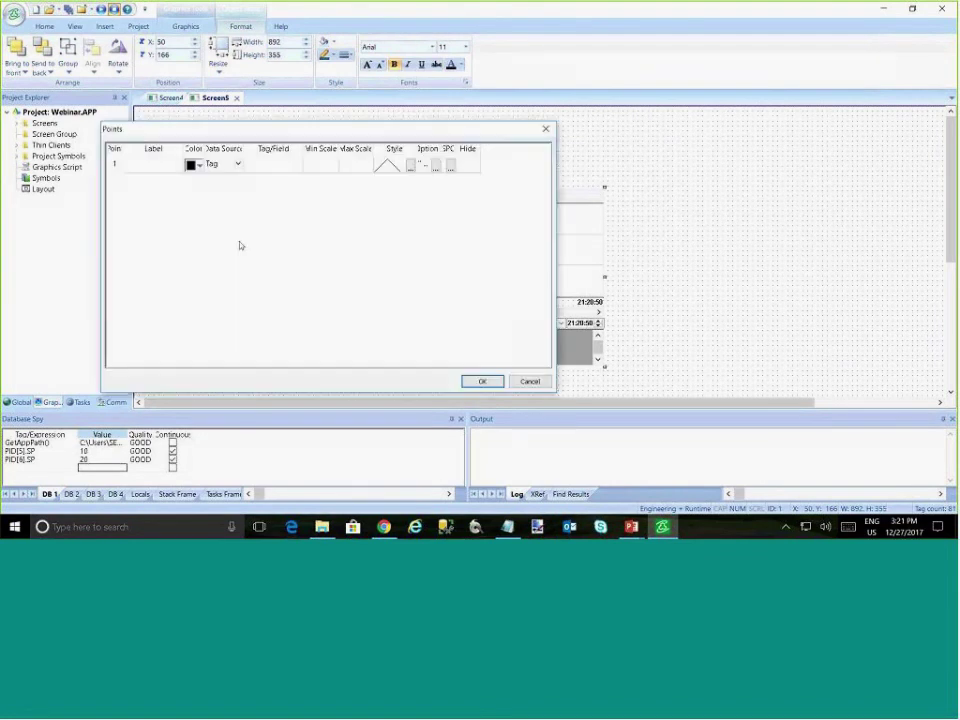
click(436, 165)
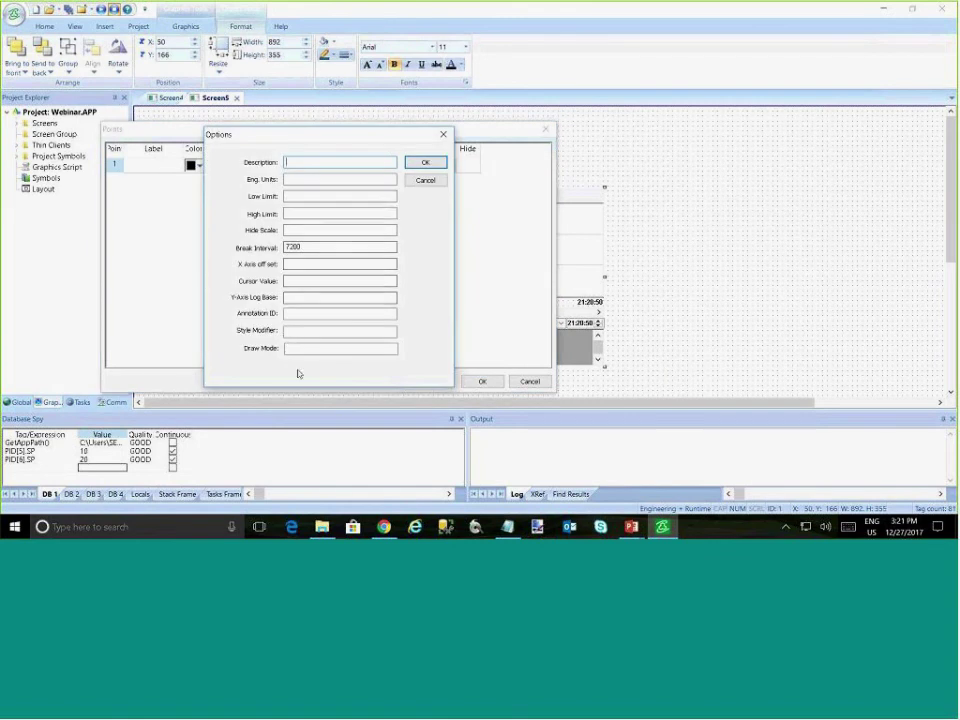
click(424, 184)
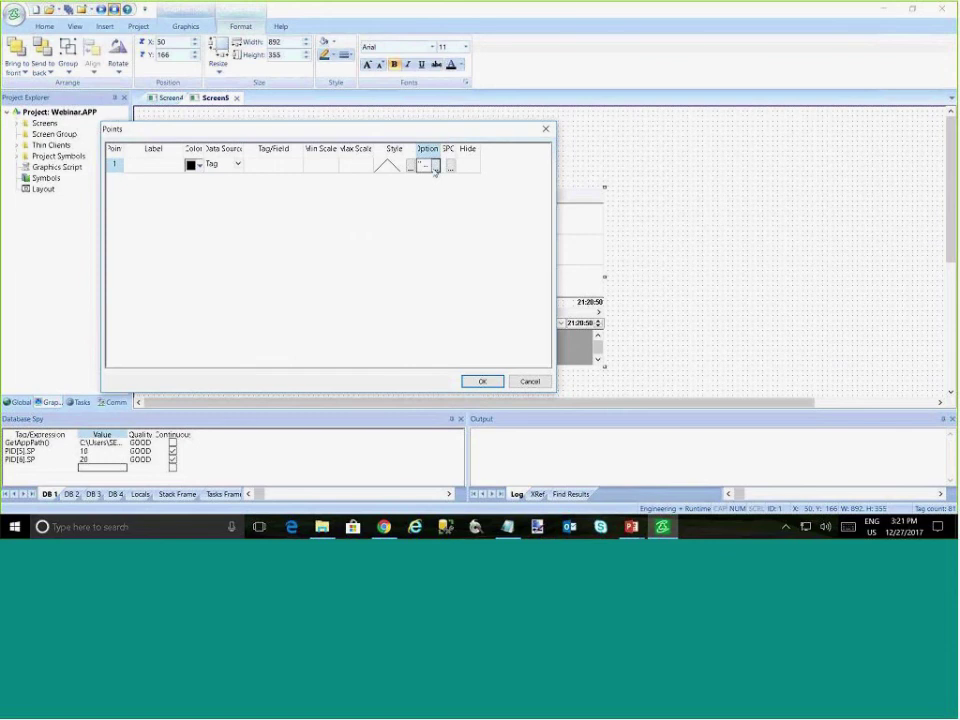
click(431, 166)
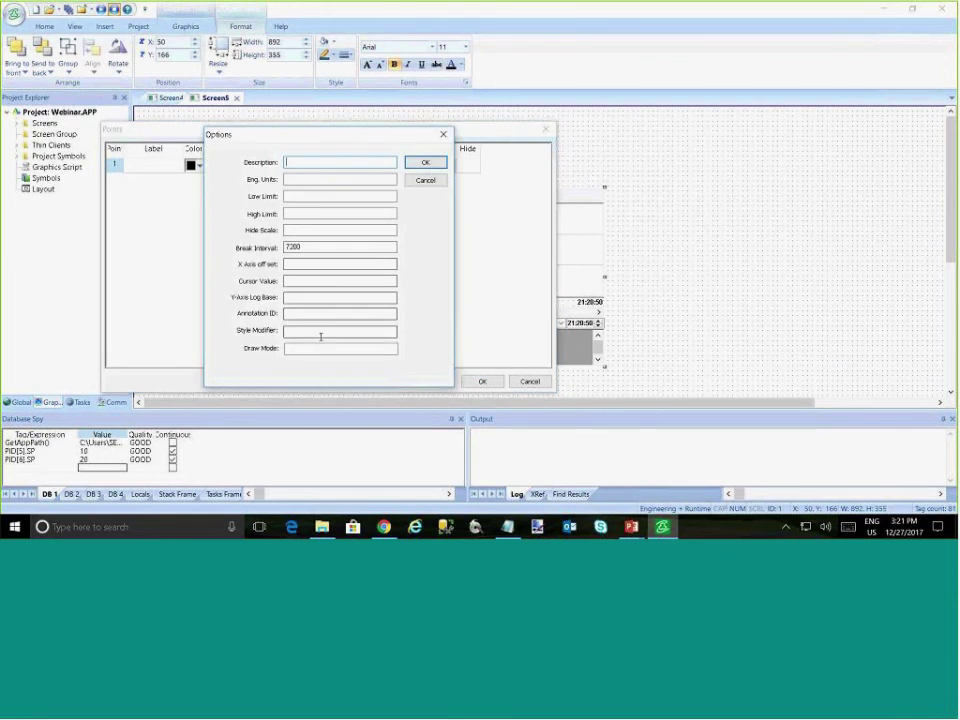
click(424, 182)
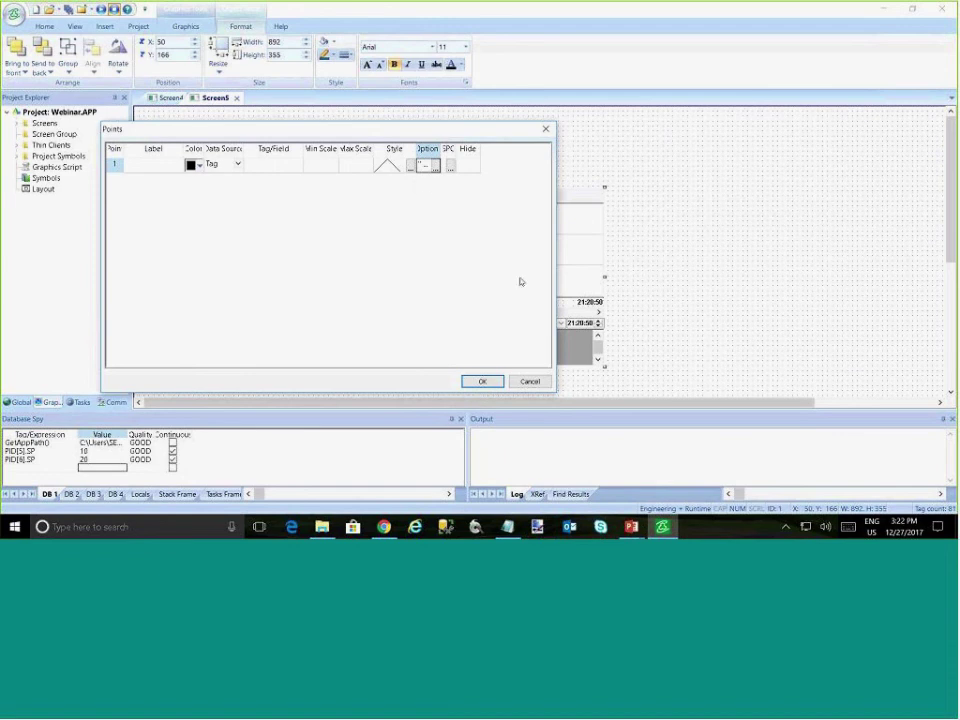
click(530, 381)
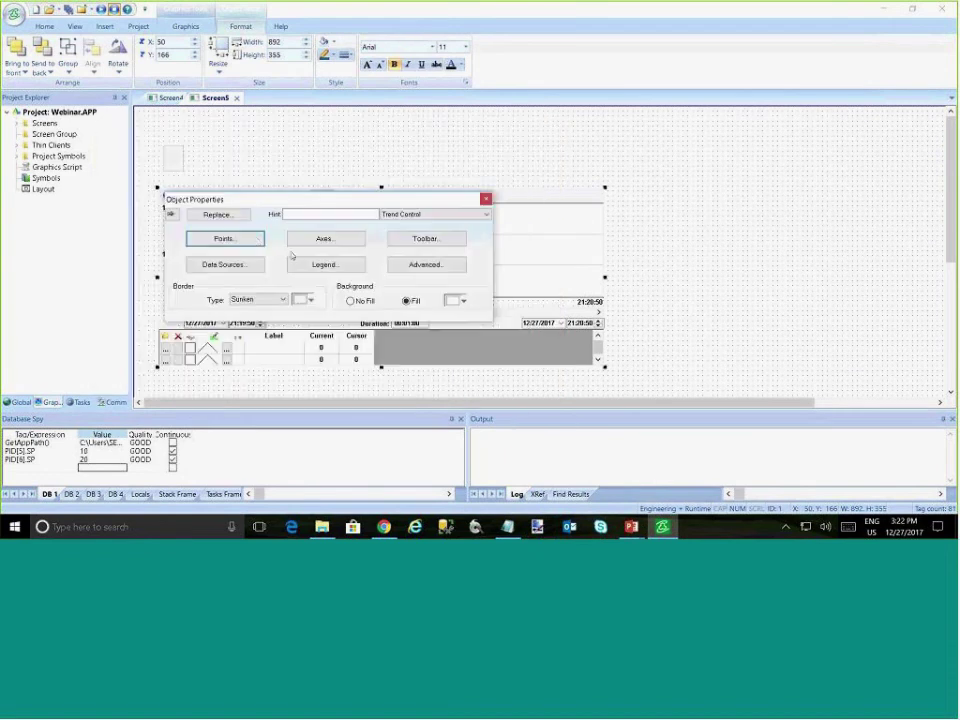
Inspect point 1's pen style settings, discard them, and close the trend's properties
click(242, 240)
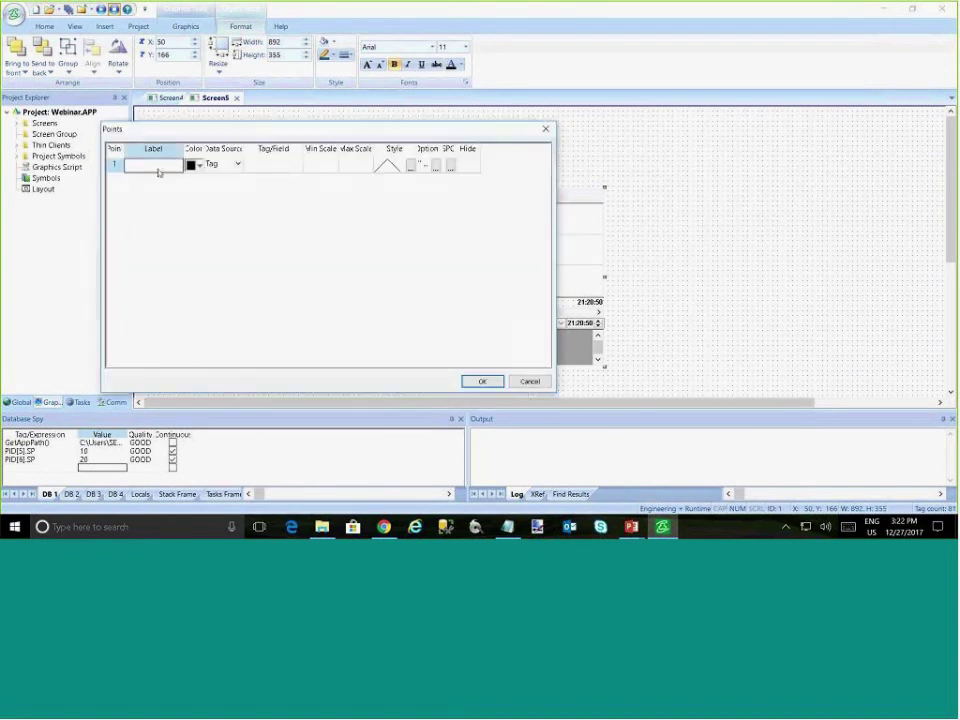
click(281, 167)
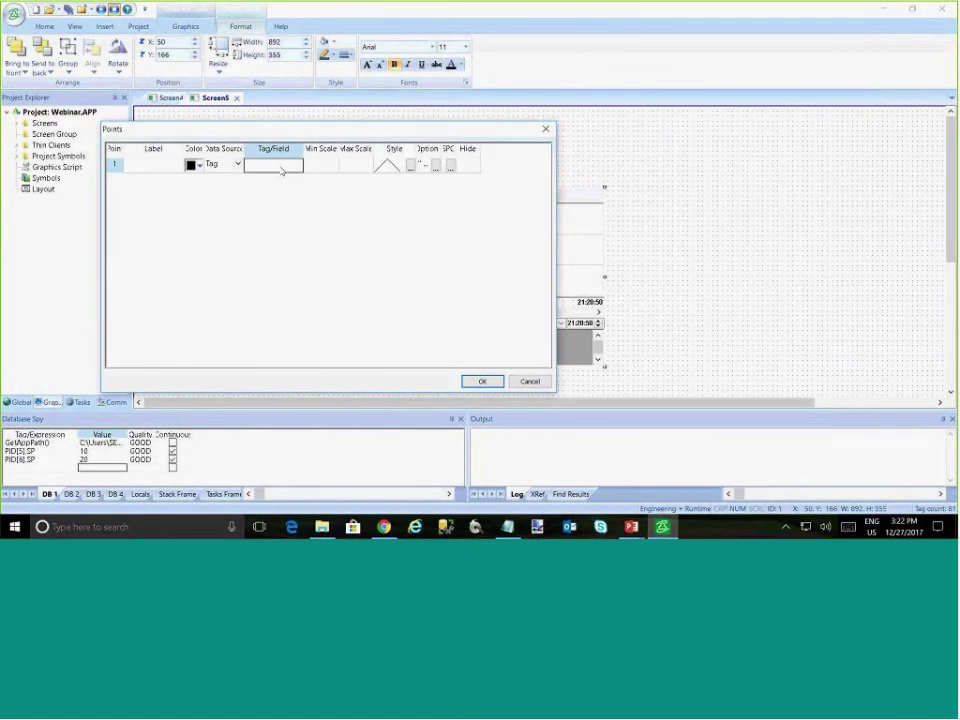
click(410, 166)
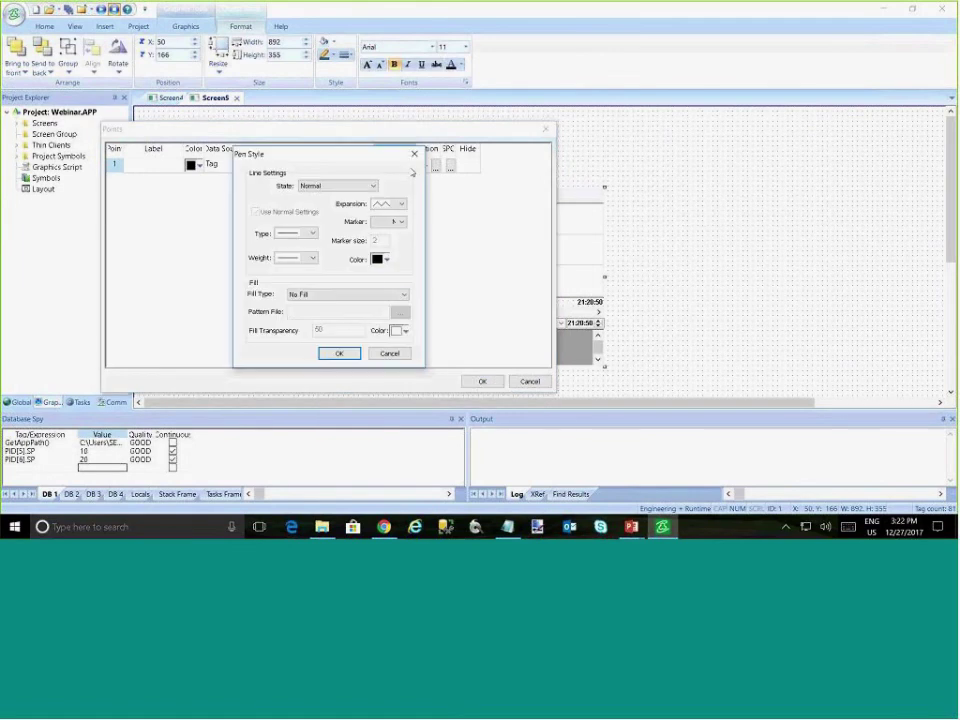
click(397, 357)
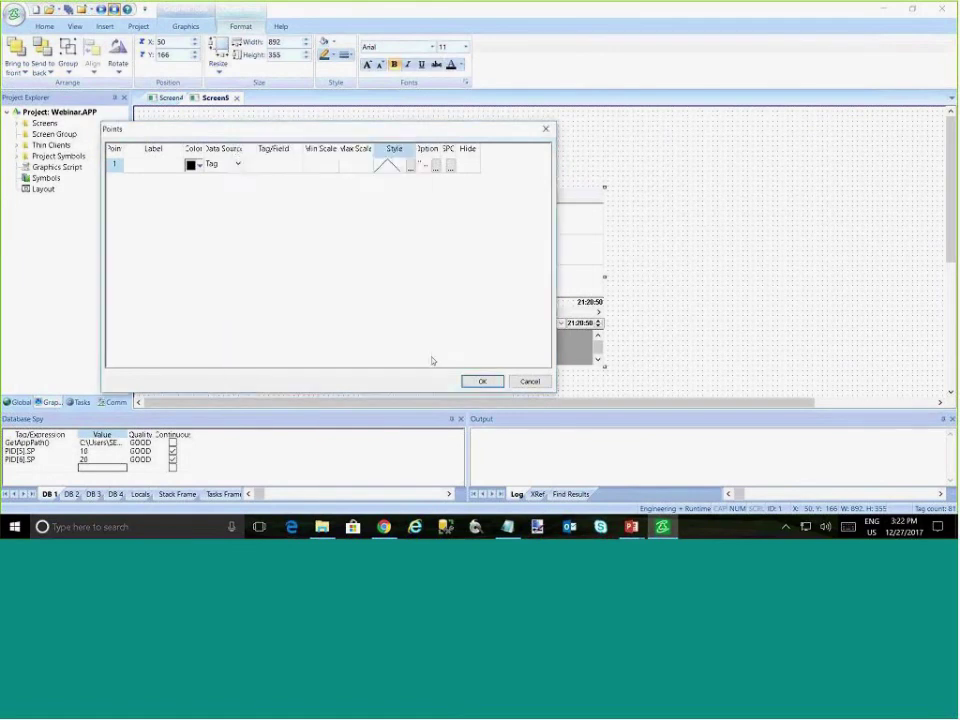
click(527, 381)
click(379, 166)
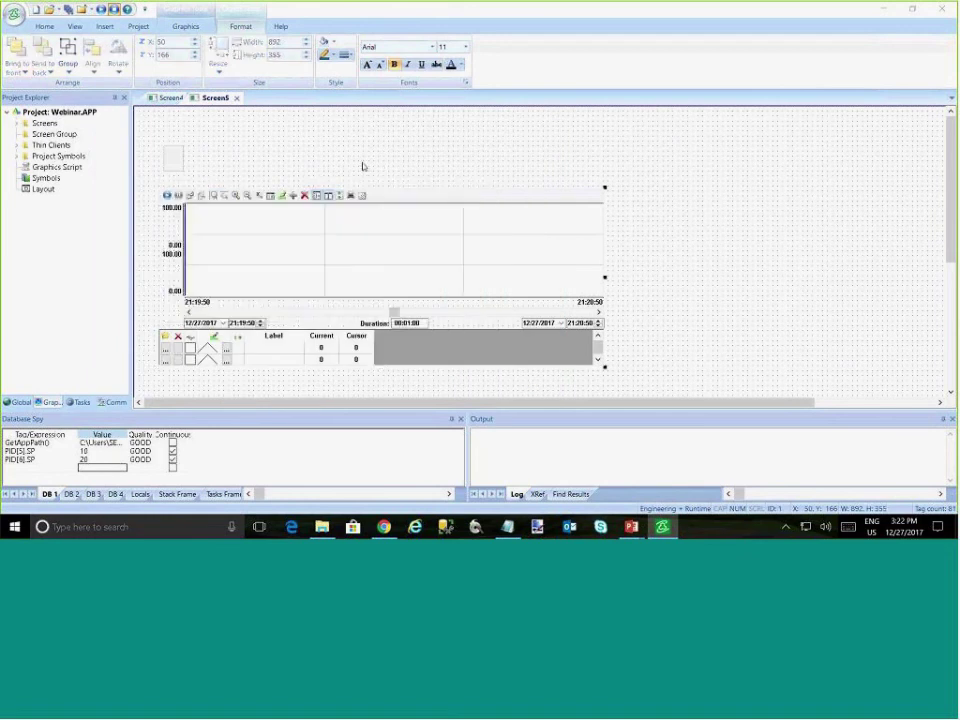
Search the InduSoft Sample Applications for 'trend', download Trend Profile, and open TrendProfile.zip
click(384, 527)
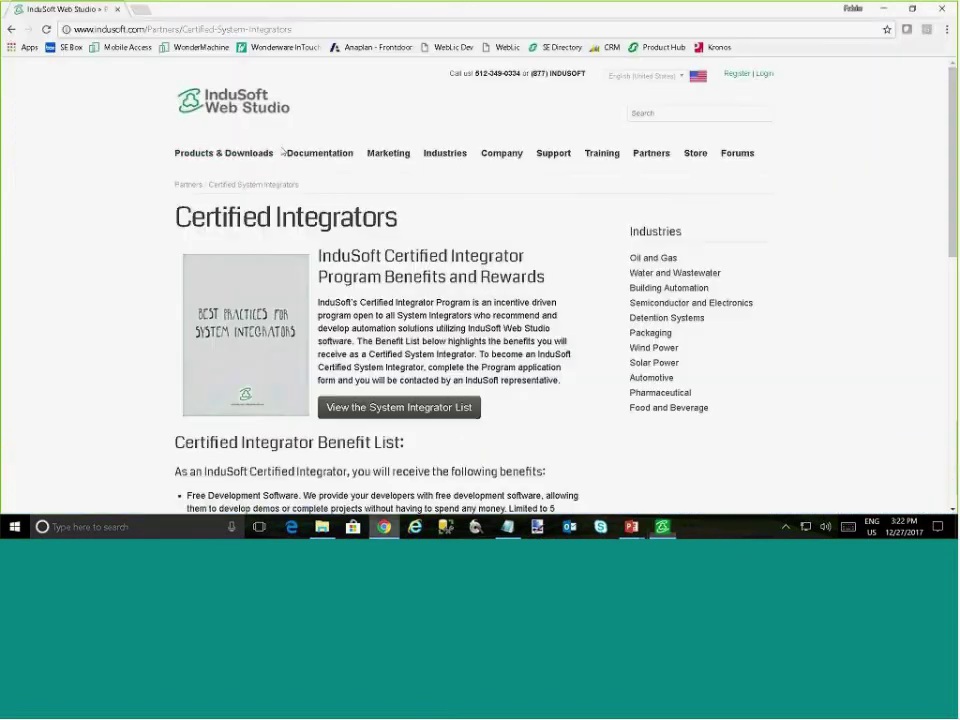
mouse_move(227, 156)
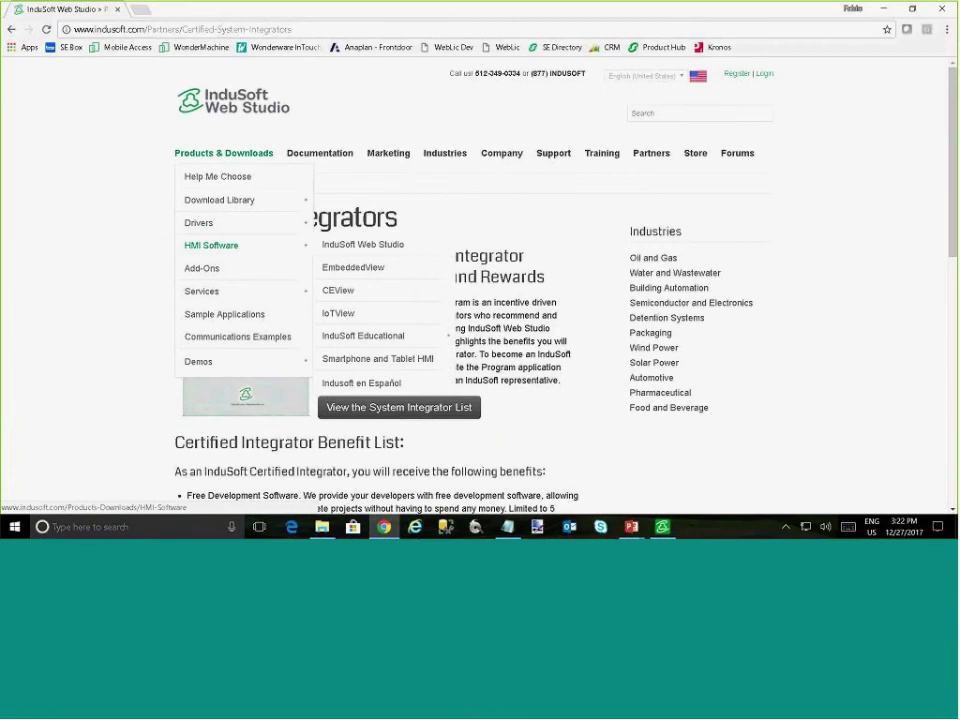
click(222, 316)
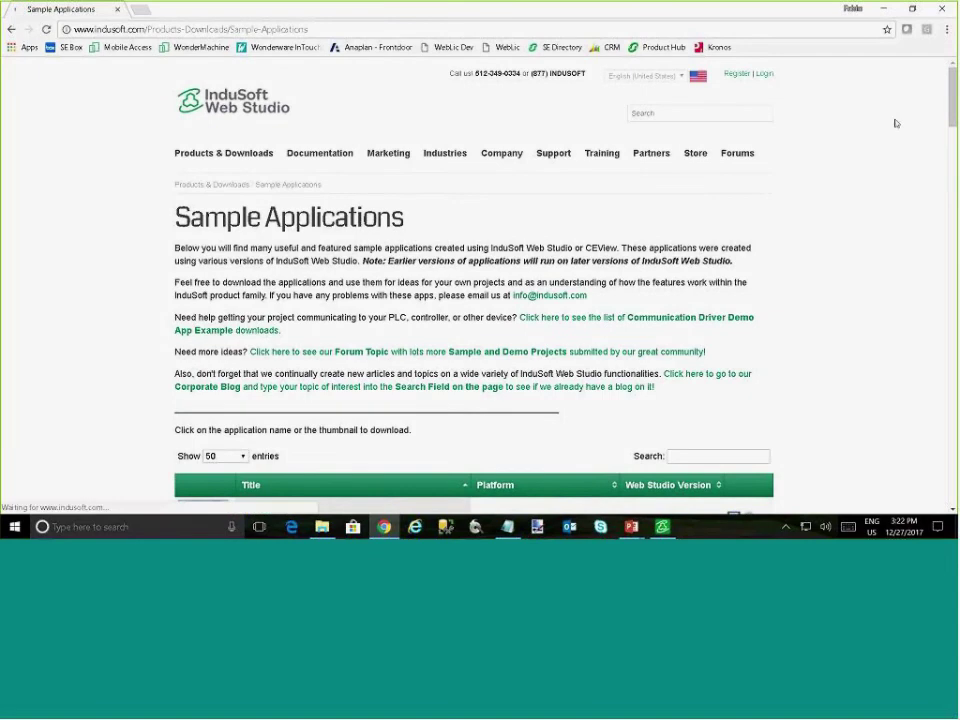
click(681, 457)
text(trend)
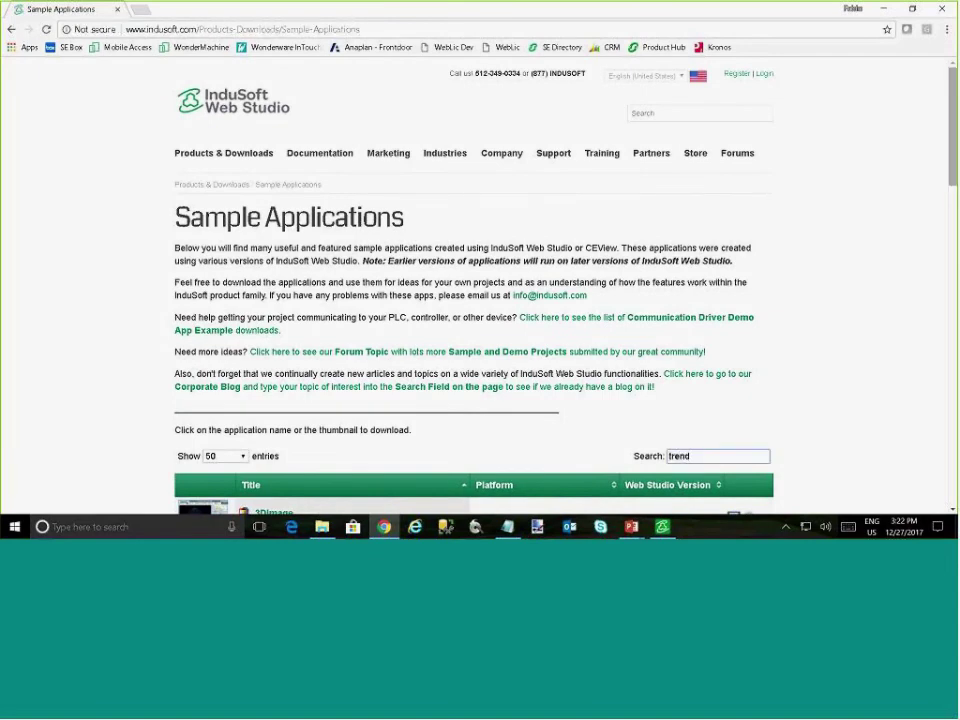
scroll(954, 200, down, 5)
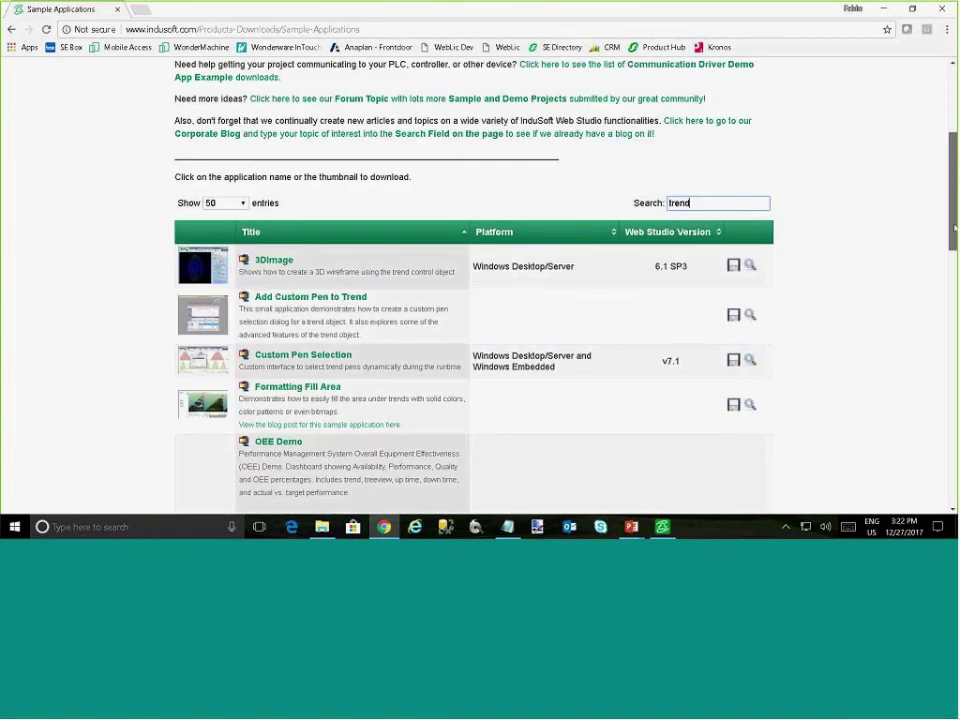
drag(954, 228, 955, 403)
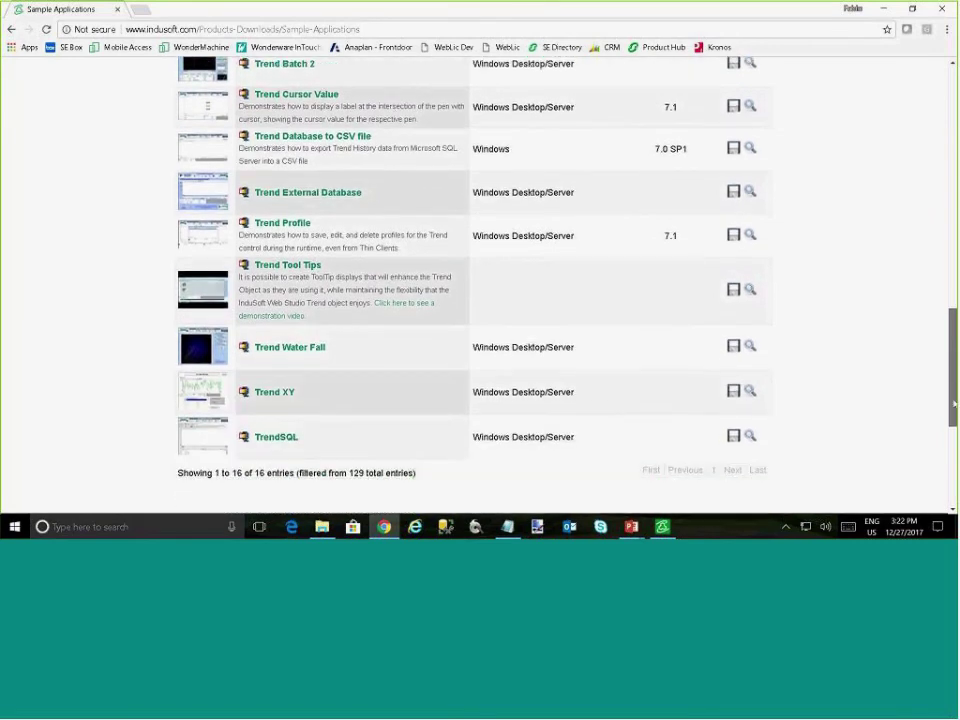
click(272, 228)
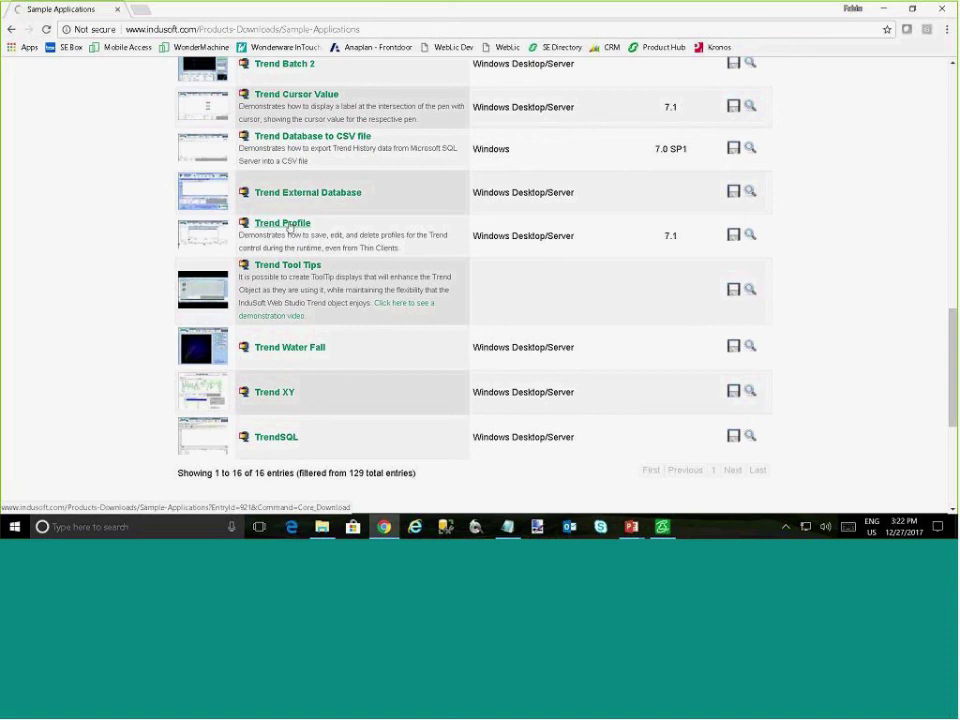
click(60, 502)
Extract the TrendProfile folder into Documents\InduSoft Web Studio v8.1 Projects
click(152, 80)
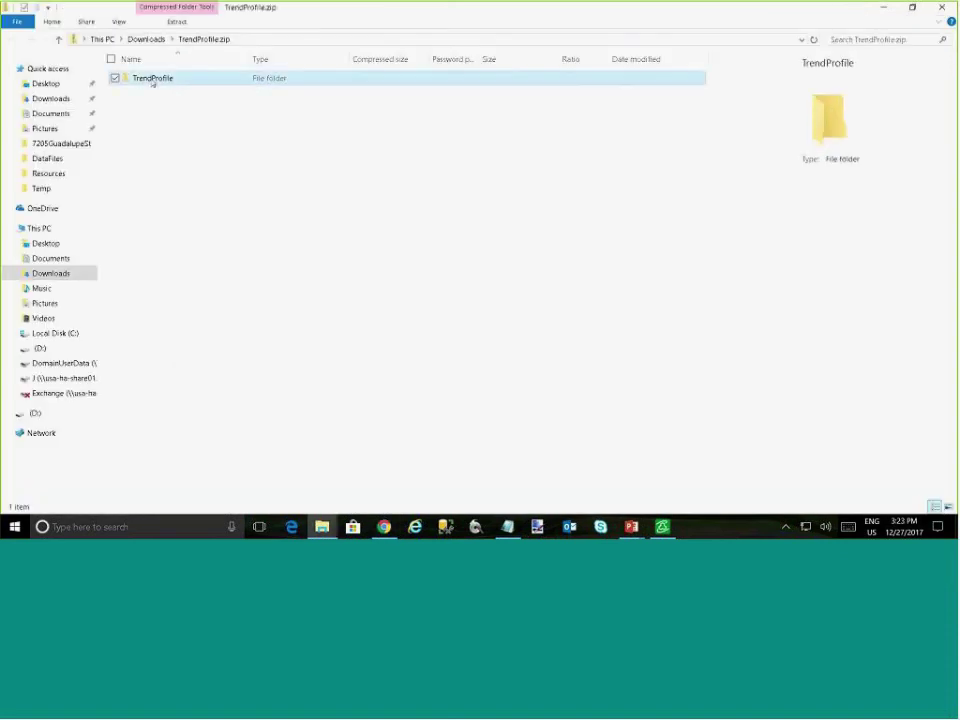
click(45, 116)
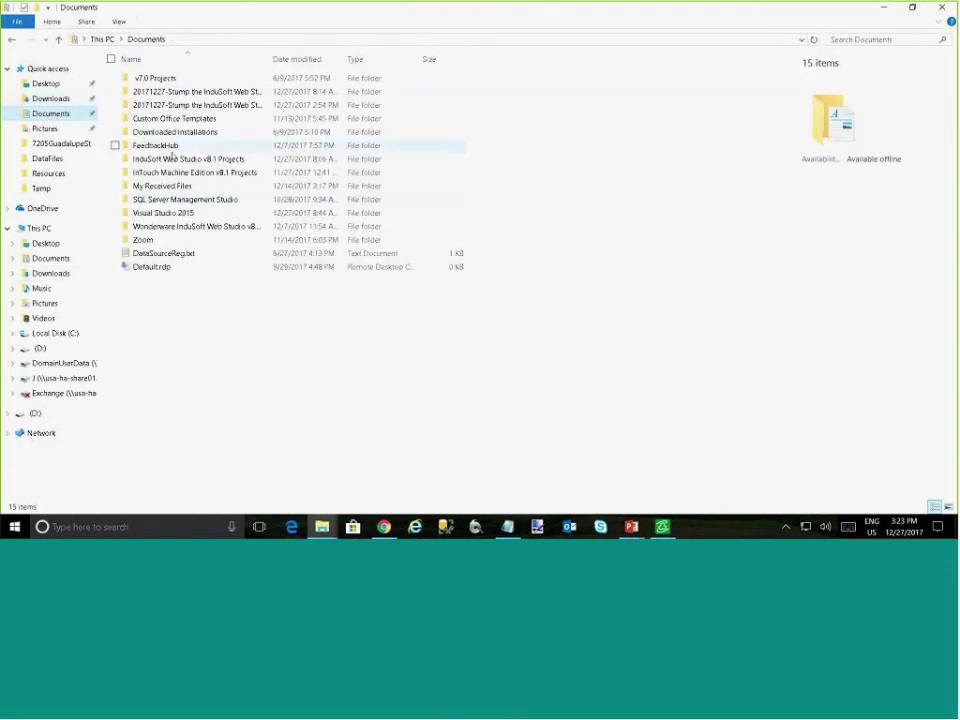
double_click(178, 160)
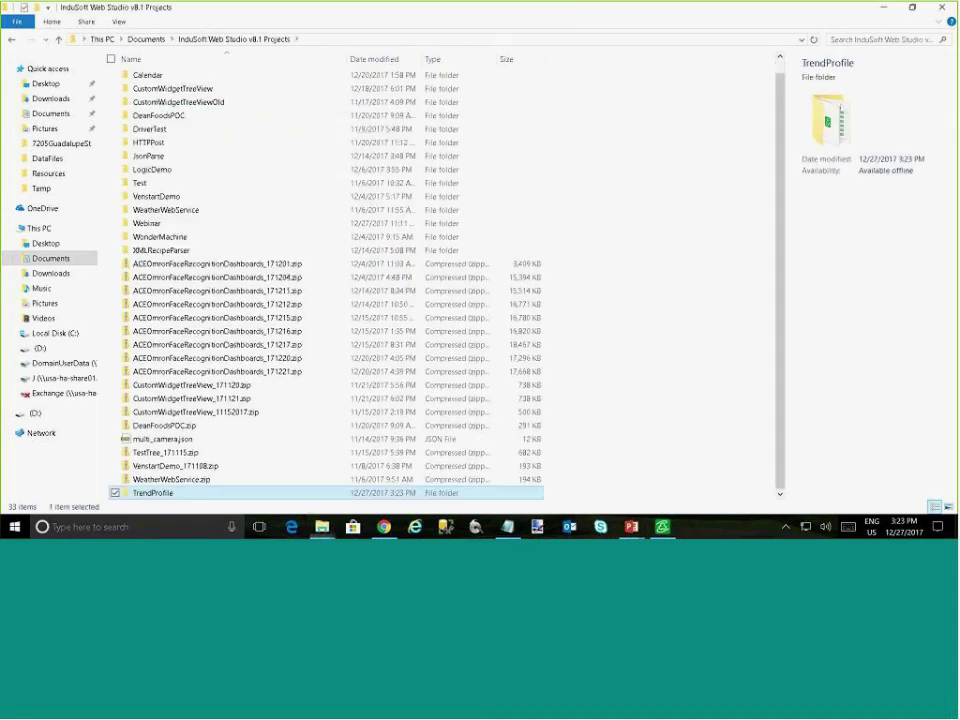
double_click(143, 495)
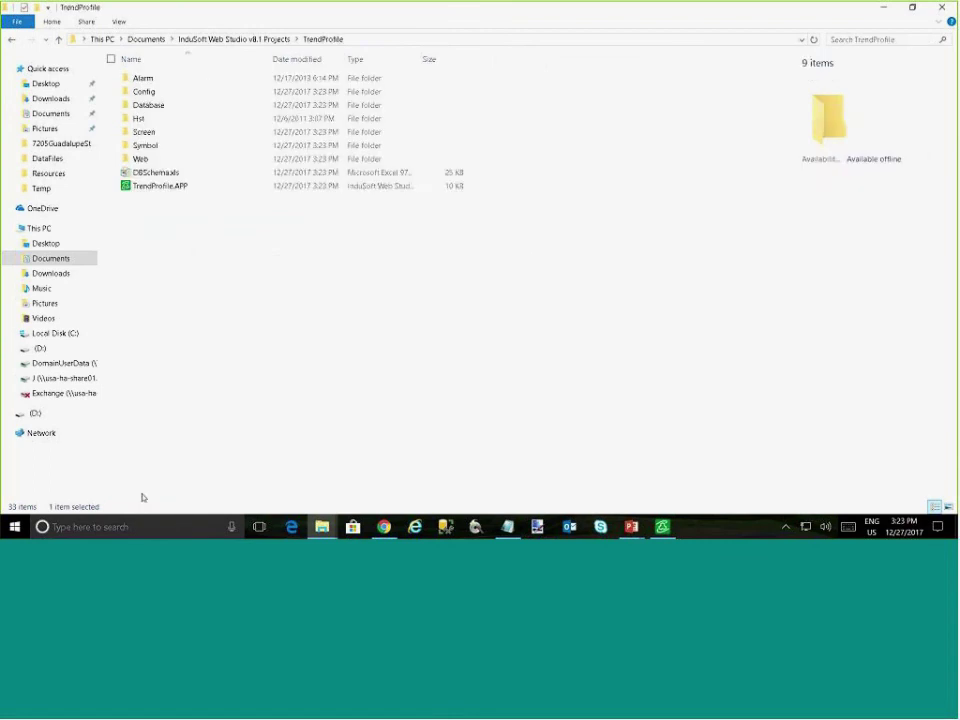
Open TrendProfile.APP in InduSoft Web Studio, declining to save the current Screen4
key(alt+Tab)
key(alt+shift+Tab)
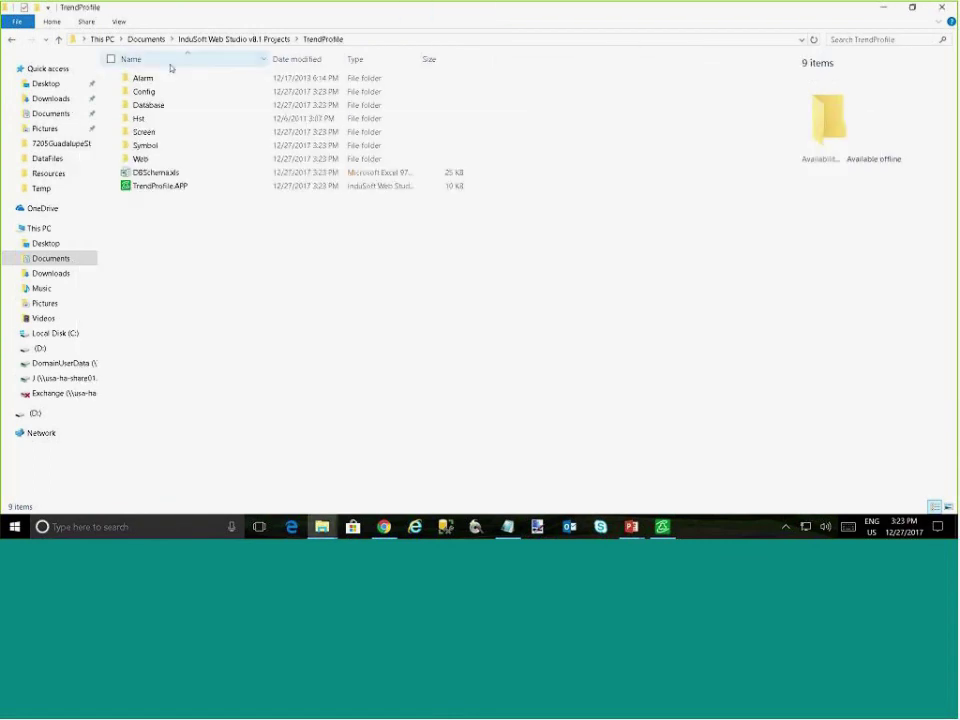
double_click(190, 15)
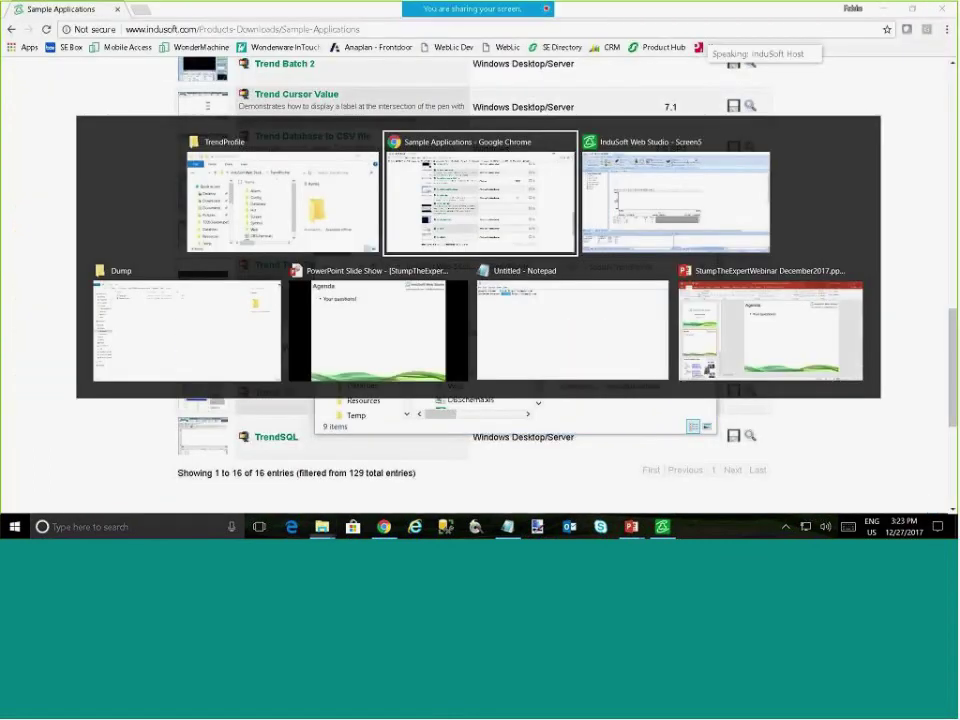
key(alt+Tab)
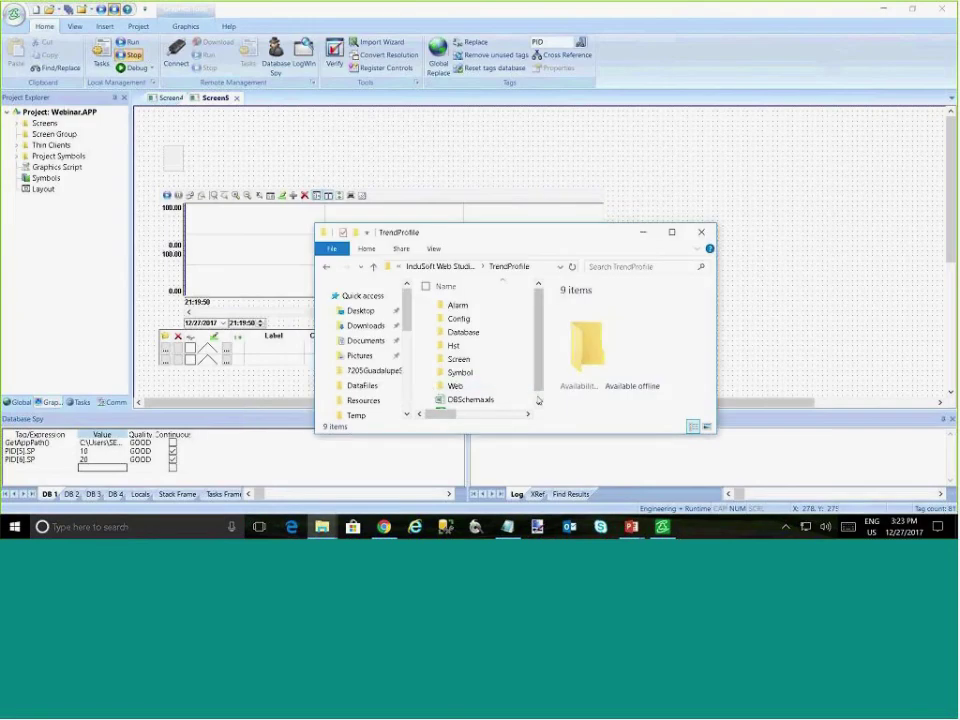
click(538, 401)
click(478, 402)
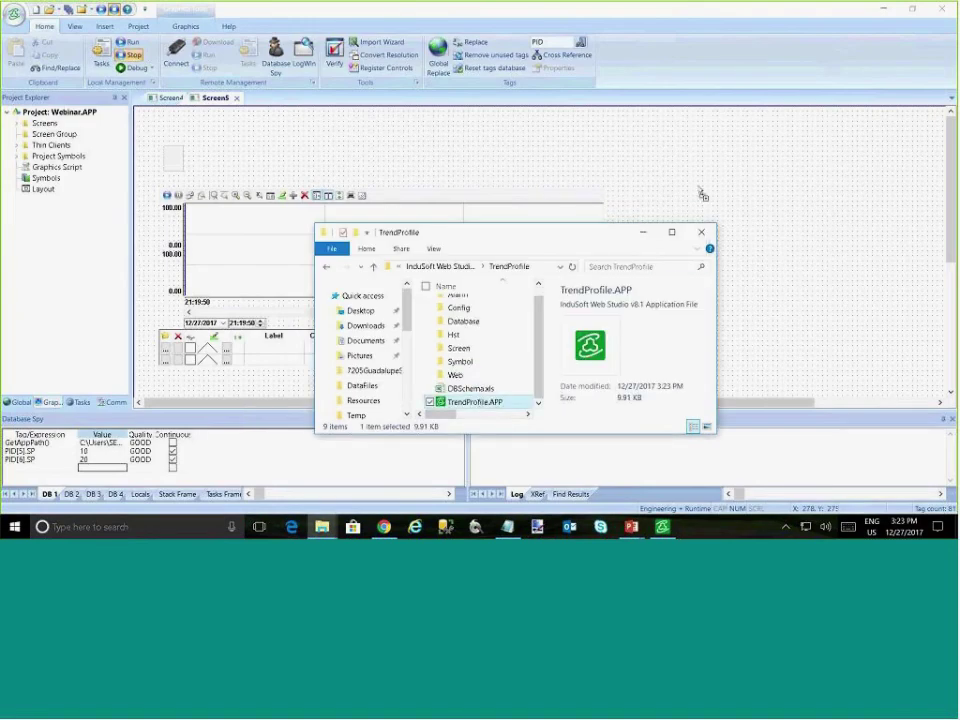
click(643, 234)
click(479, 309)
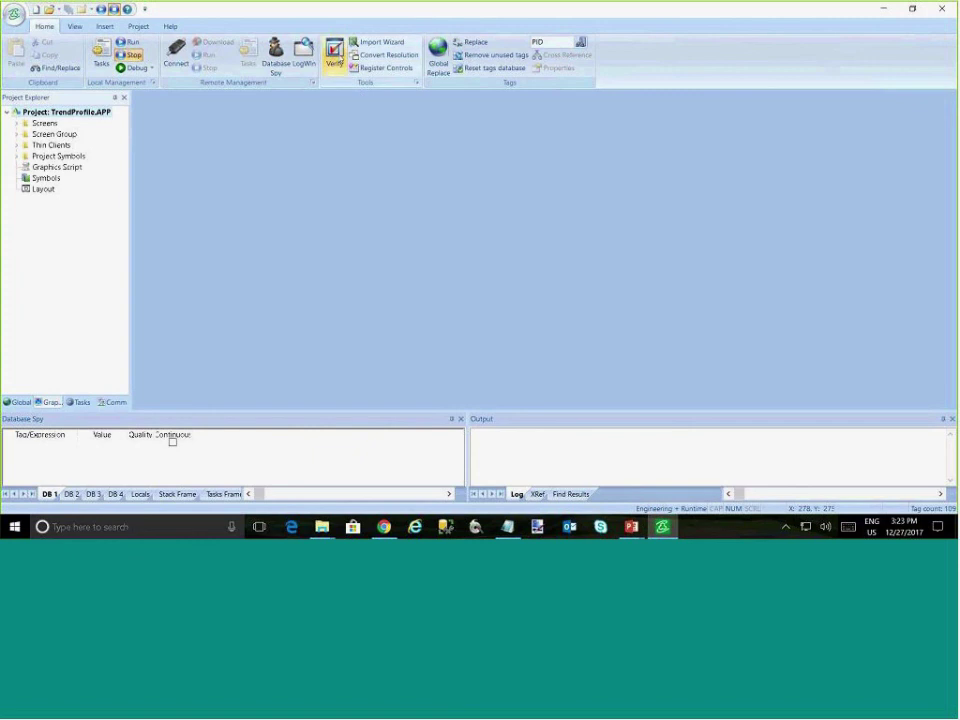
Verify the TrendProfile project, acknowledge the successful result, and run it
click(334, 55)
click(506, 319)
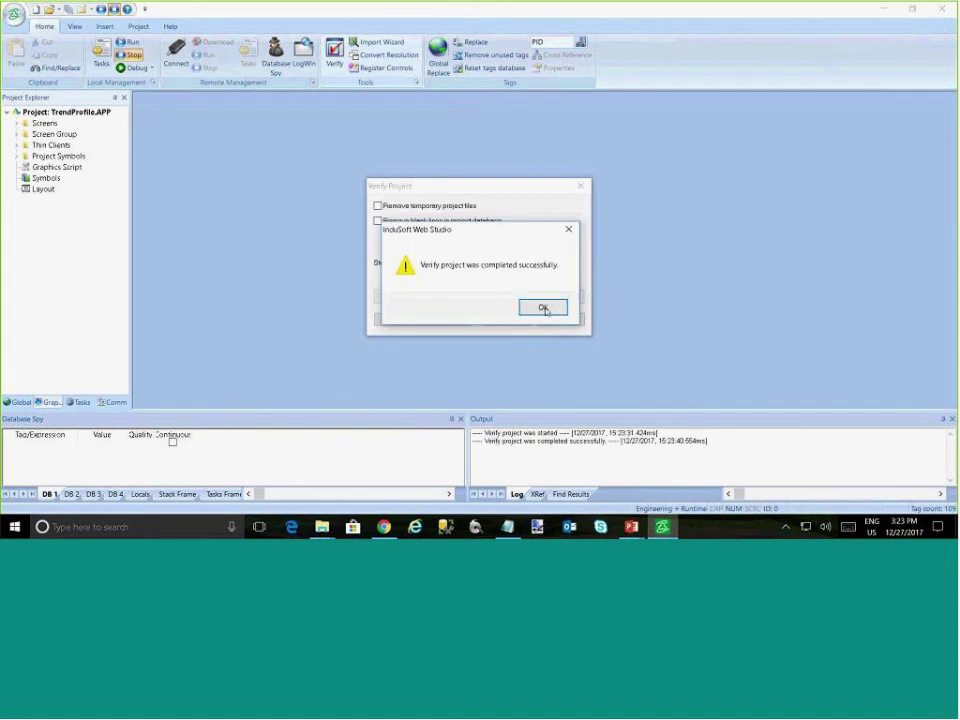
click(543, 306)
click(556, 318)
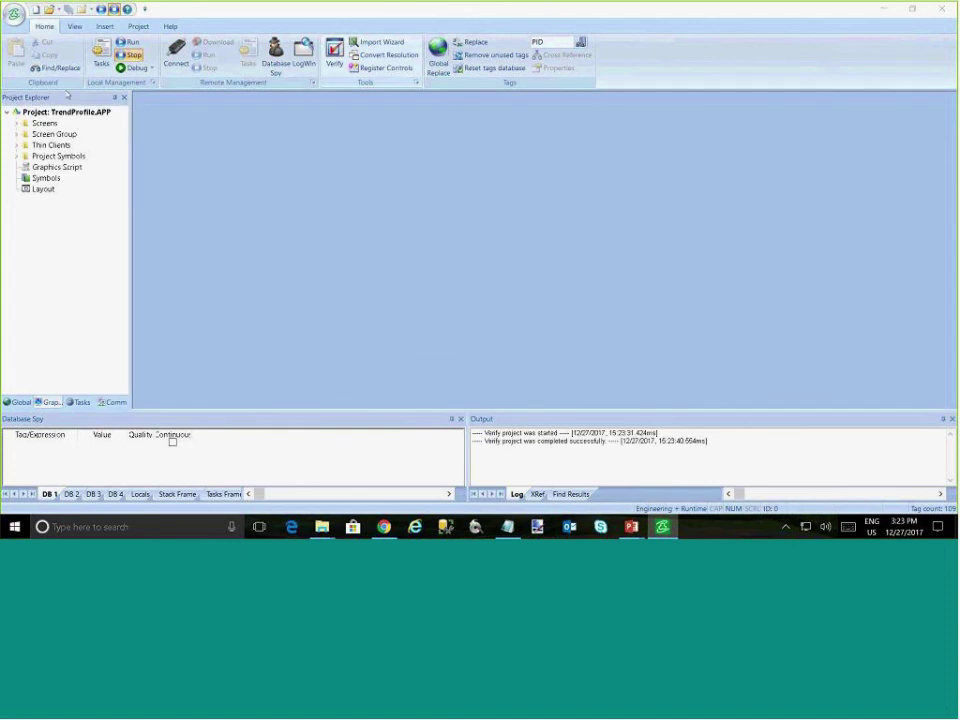
click(129, 44)
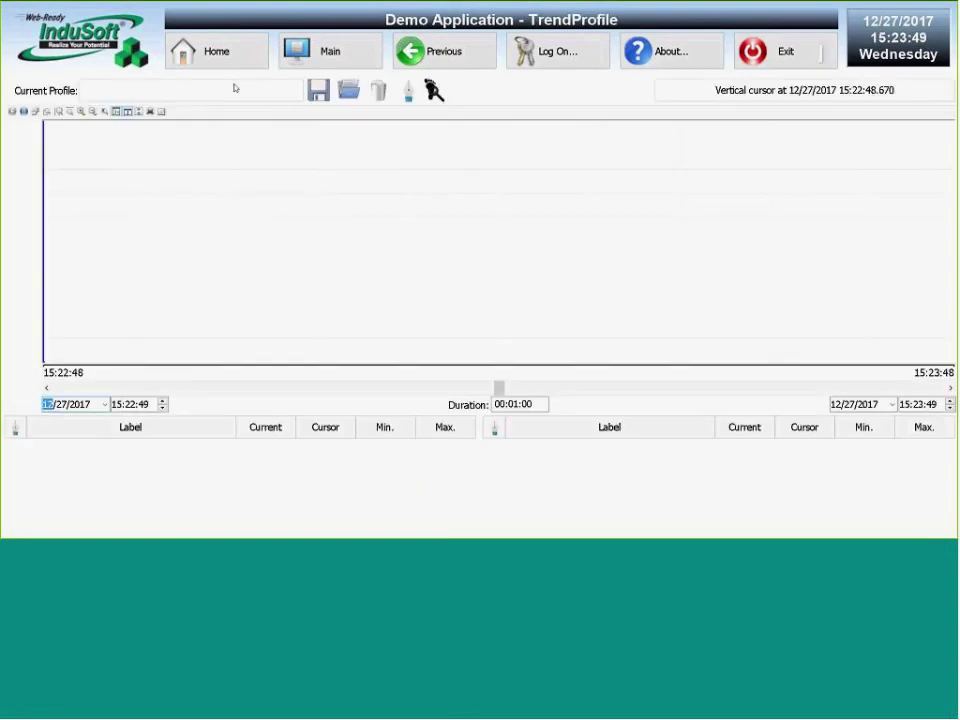
Add a trend pen for tag 'second' with the label 'Secong tag'
click(409, 93)
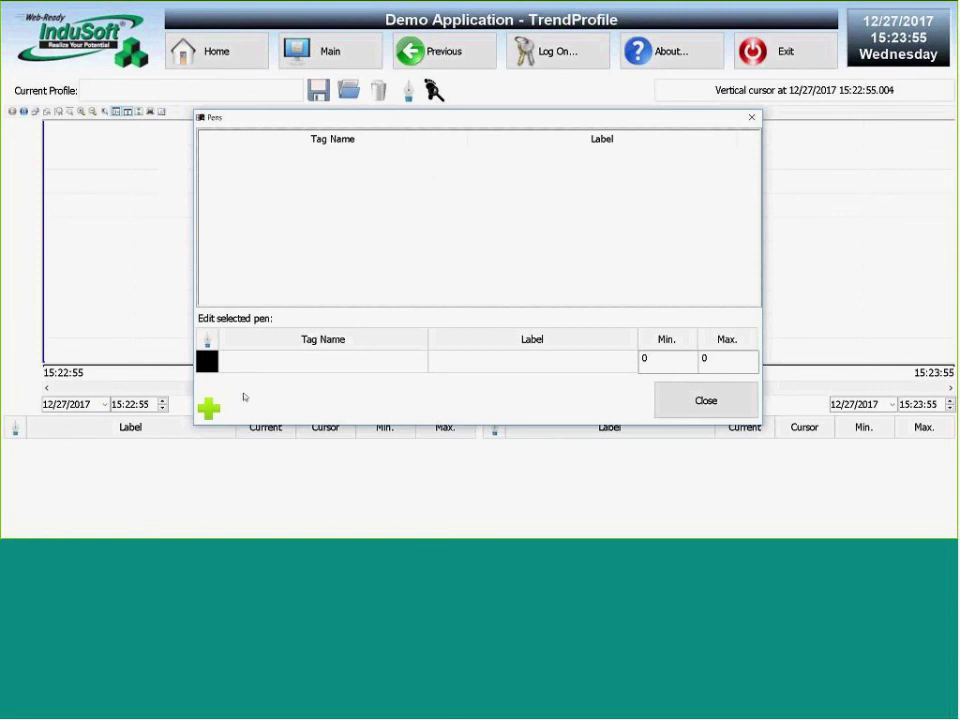
click(209, 408)
text(second)
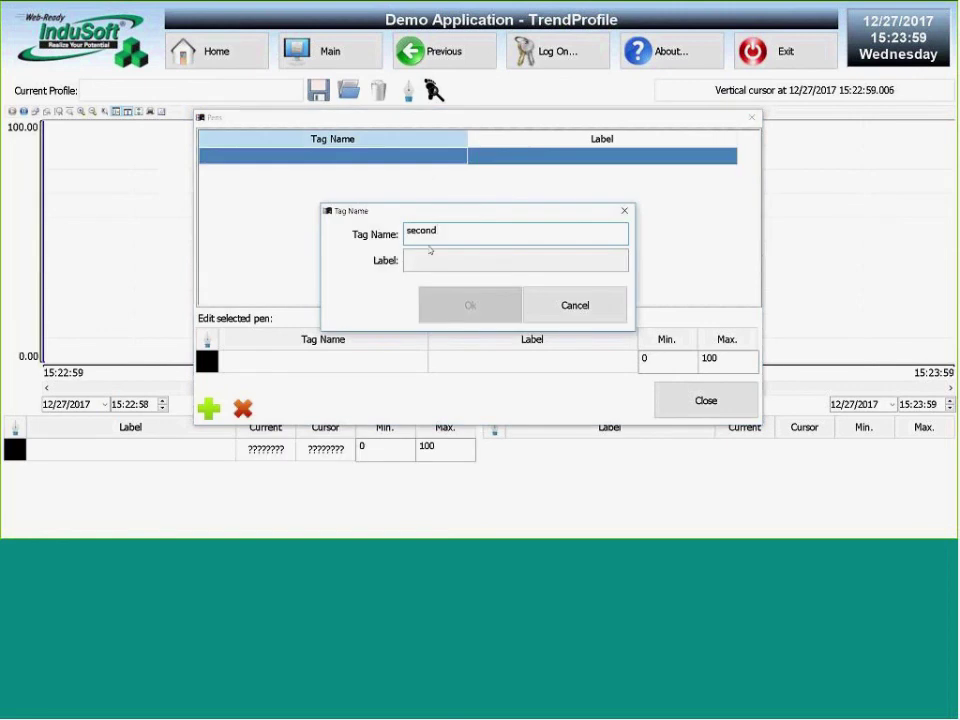
click(463, 262)
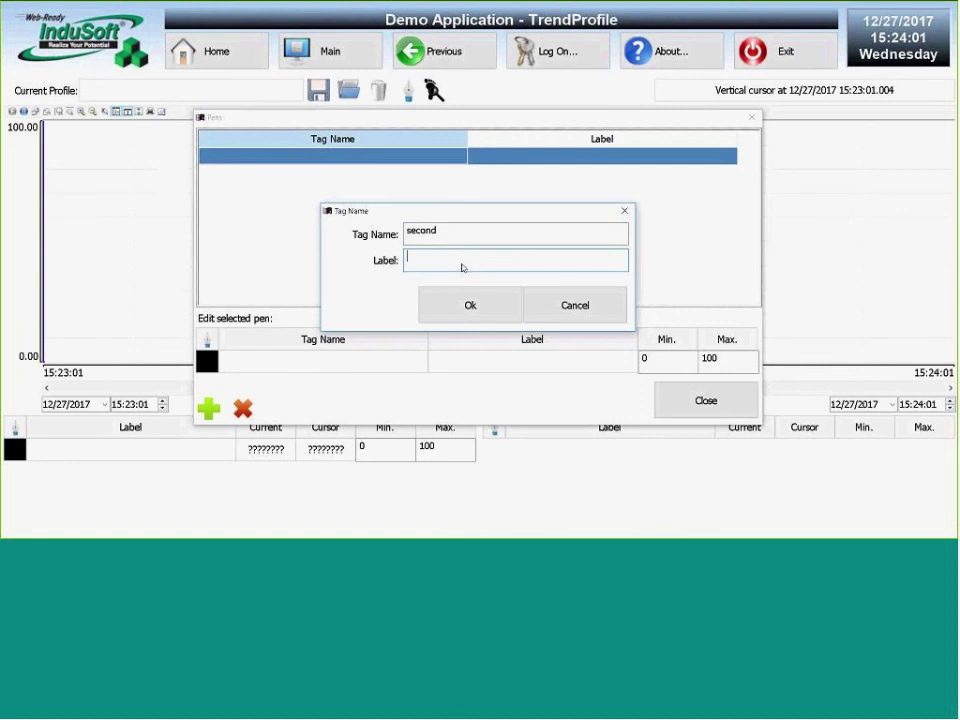
text(Secong tag)
click(468, 300)
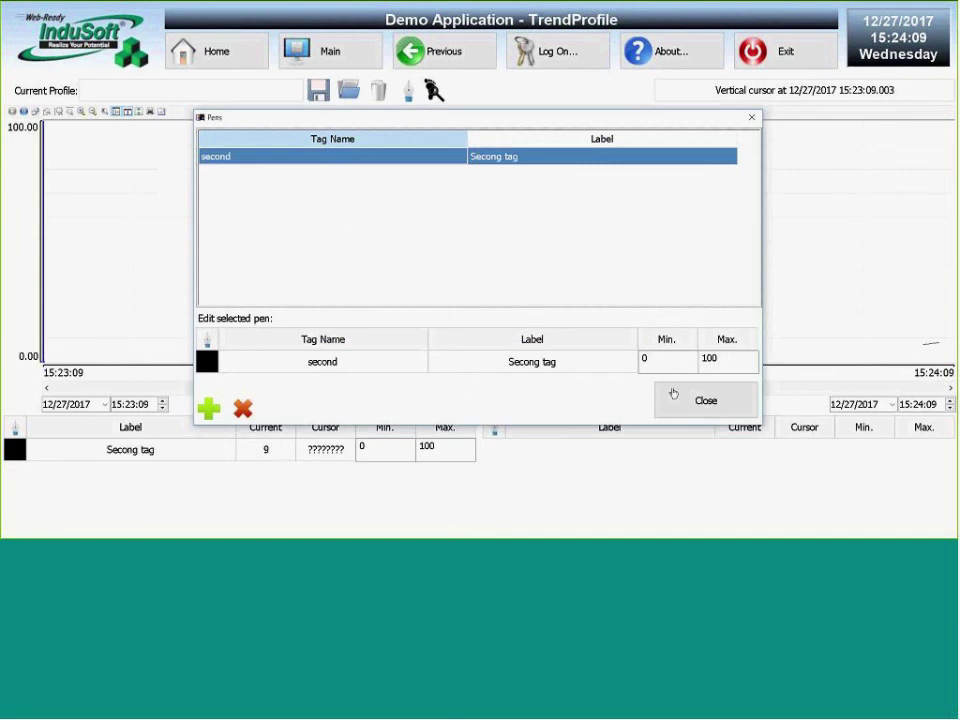
Style the 'second' pen navy with line weight 3
click(207, 361)
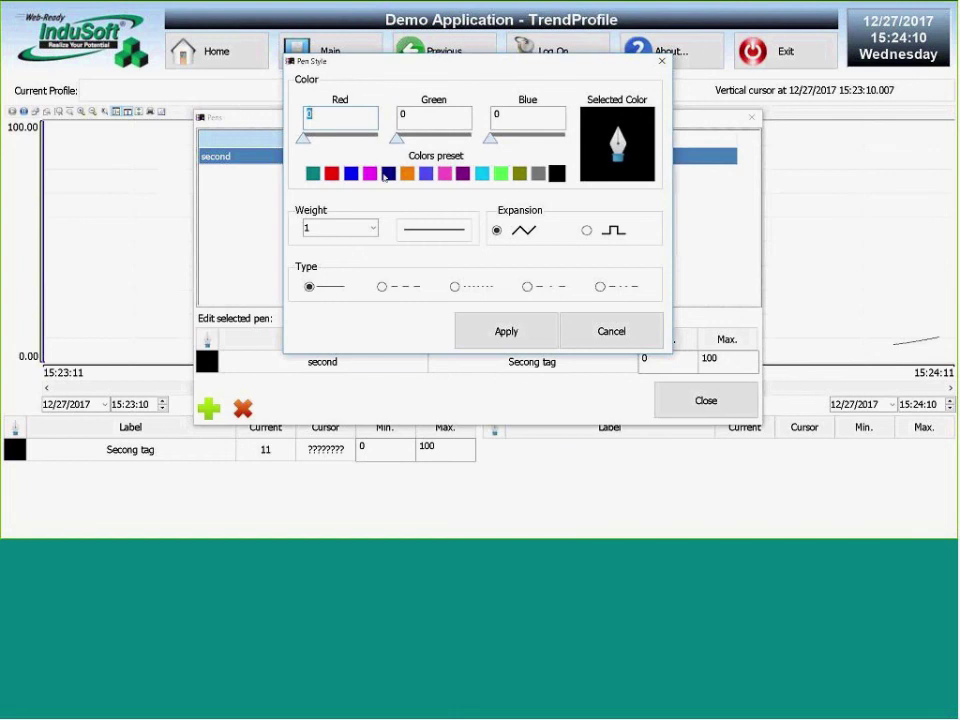
click(388, 173)
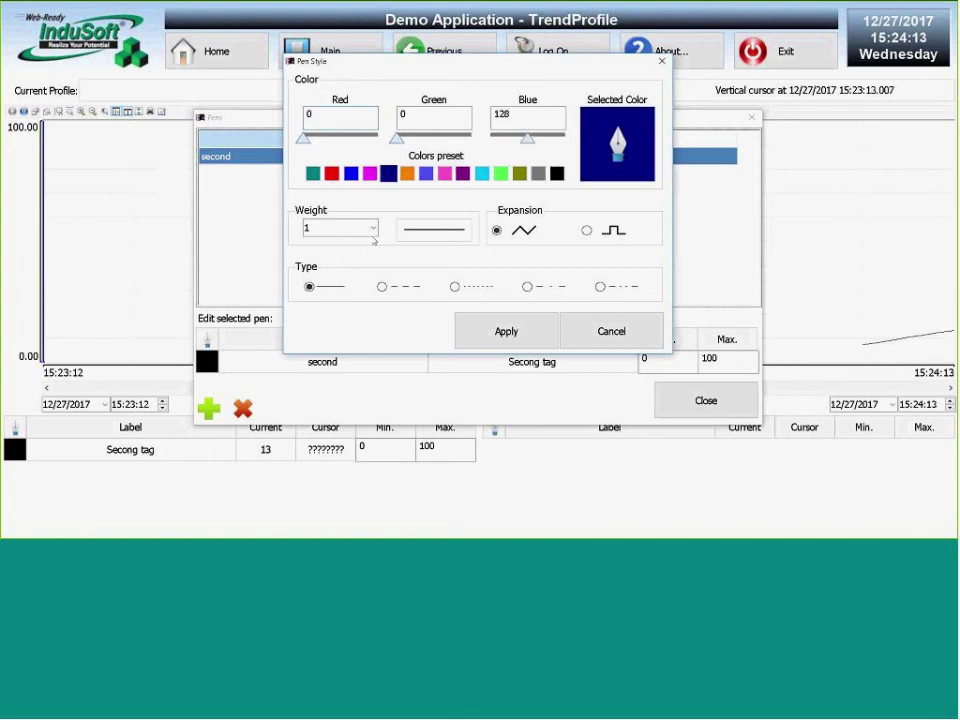
click(372, 228)
click(330, 273)
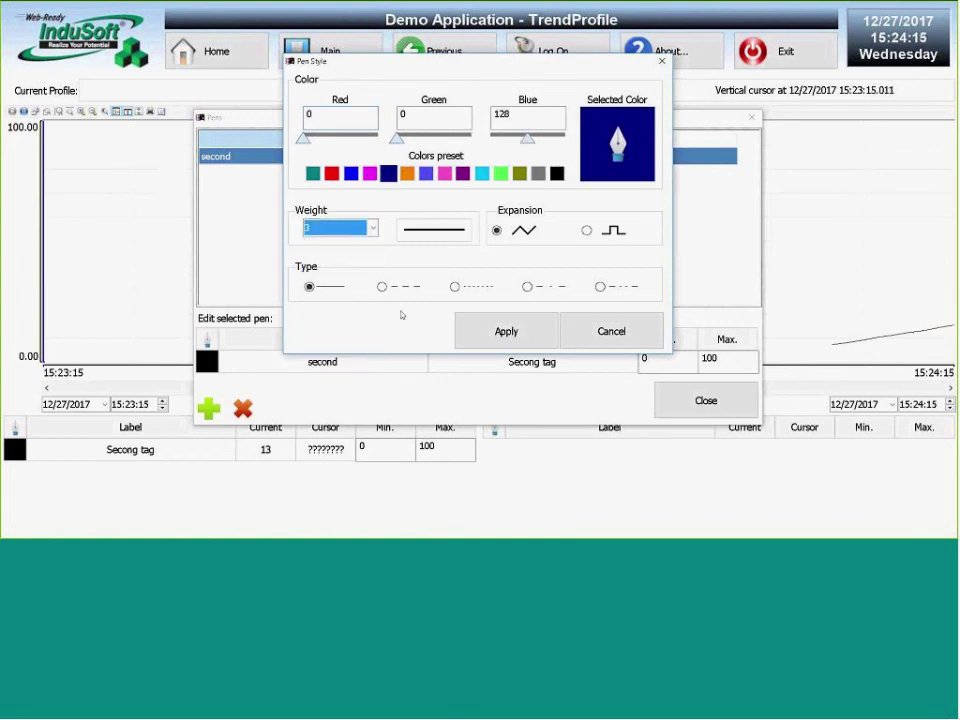
click(506, 331)
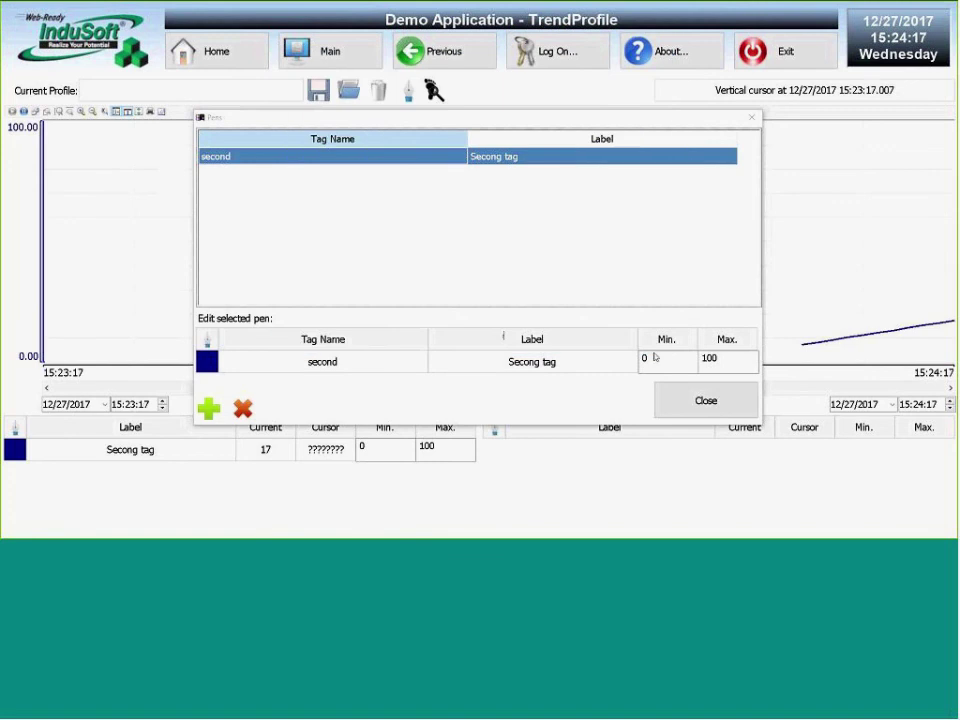
click(706, 400)
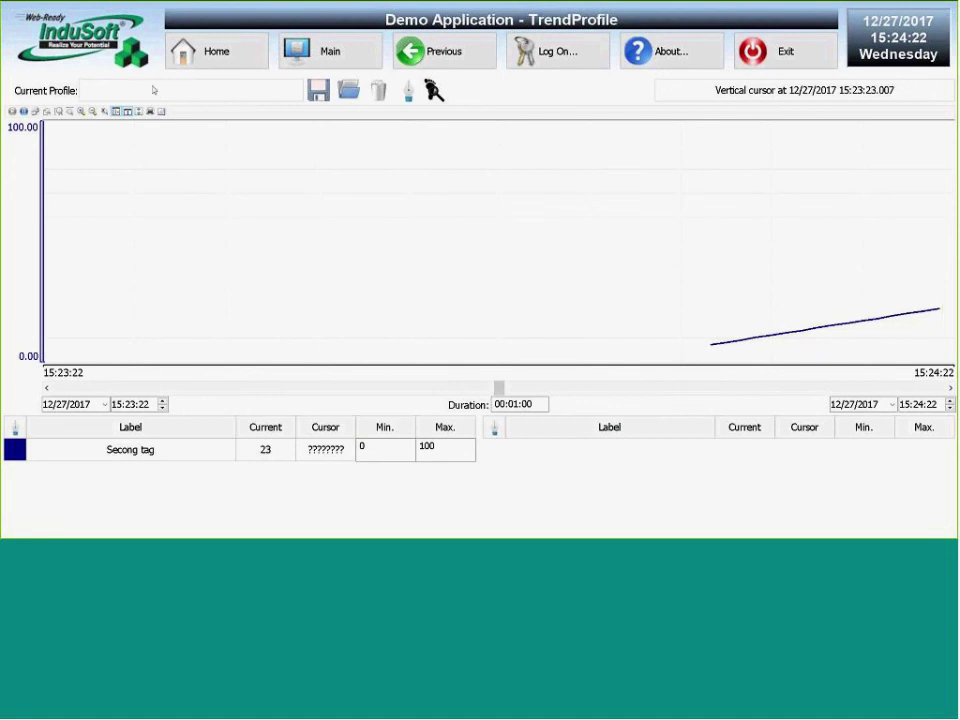
Store the current trend pens as profile 'First Profice', access level 0
click(318, 93)
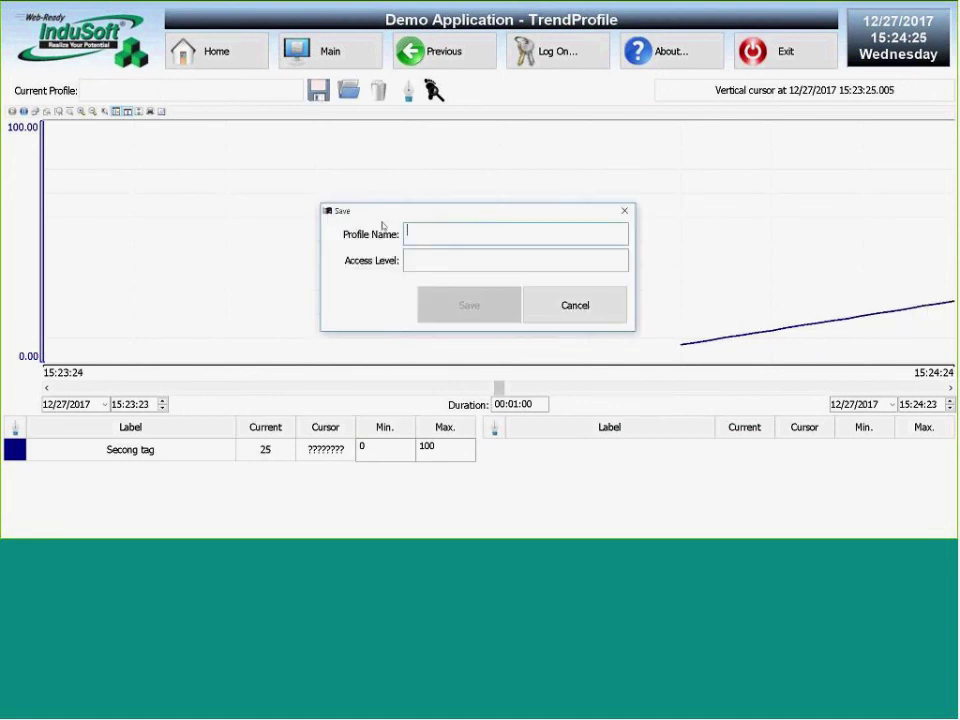
text(One)
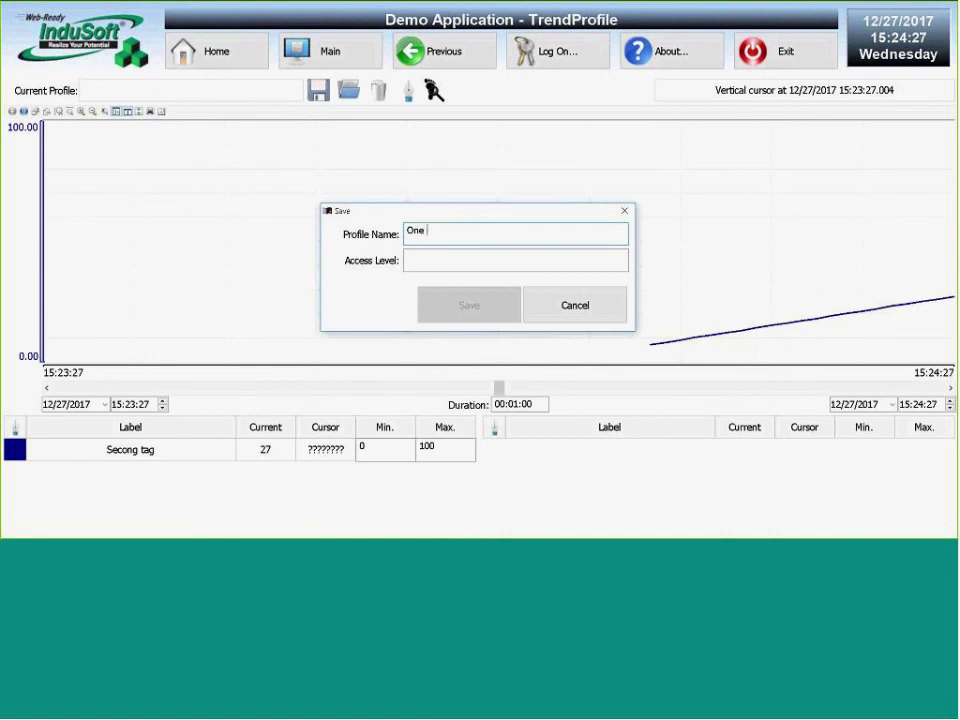
key(BackSpace)
key(BackSpace)
key(BackSpace)
text(First Profice)
click(410, 258)
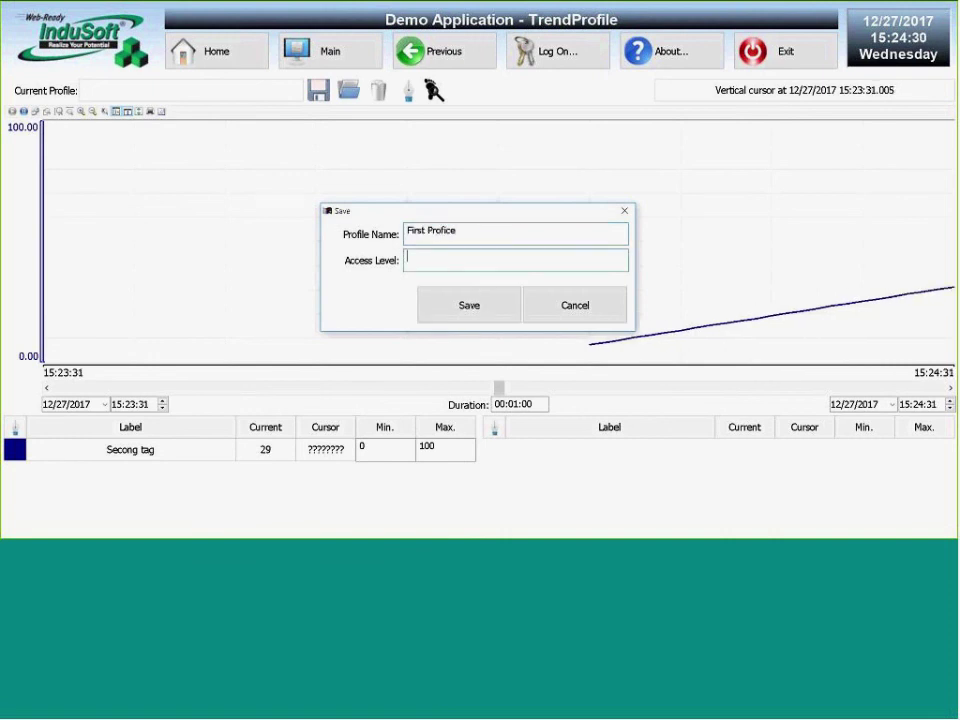
text(0)
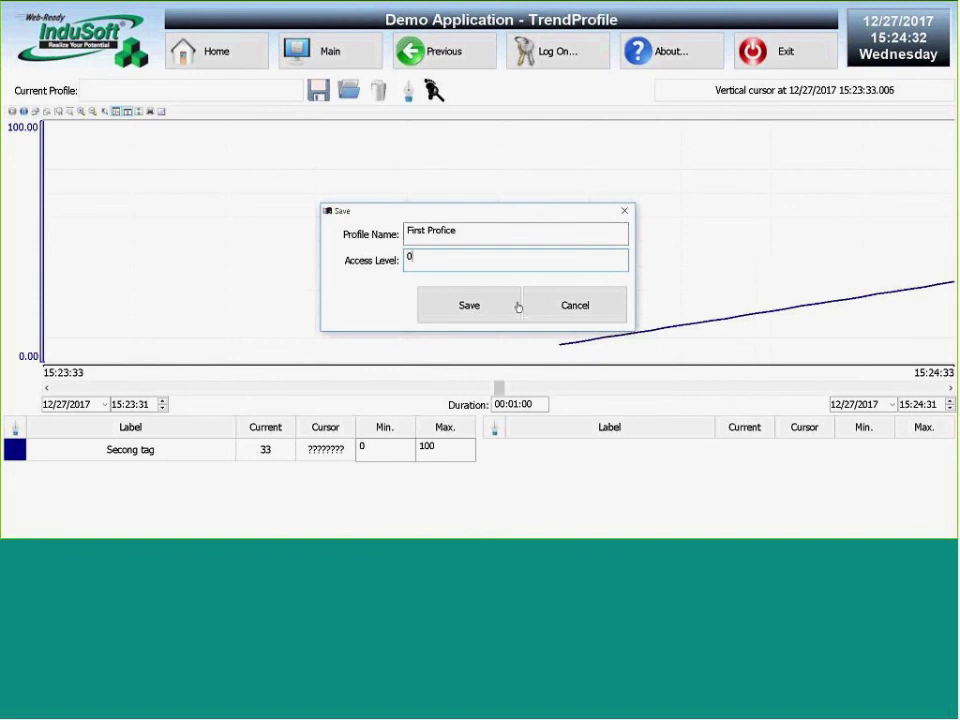
click(499, 309)
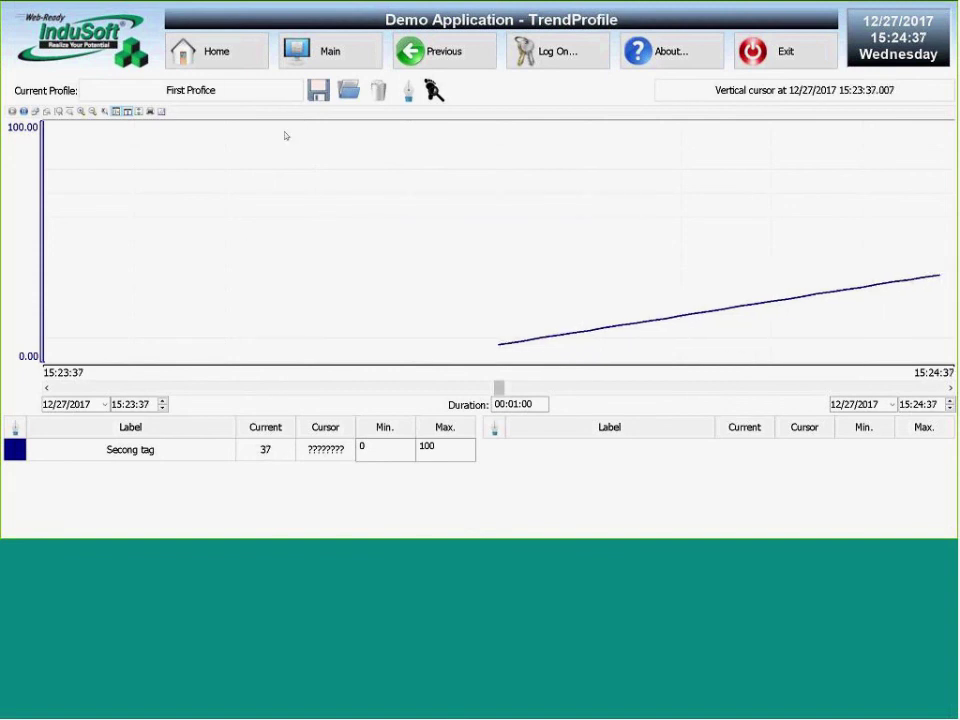
Recolour the 'second' pen orange
click(410, 90)
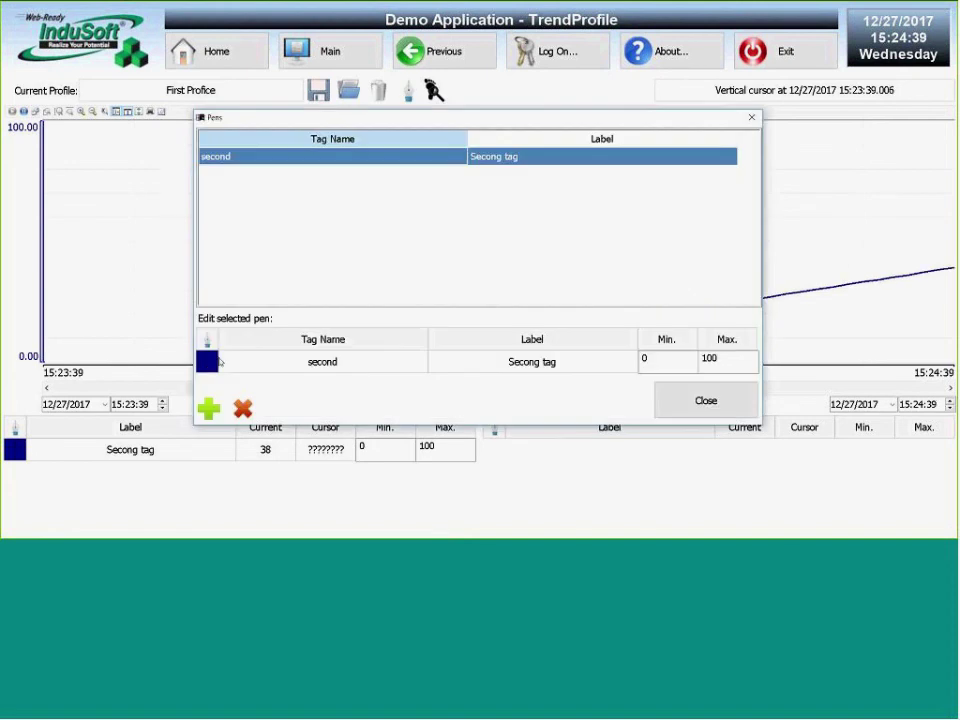
click(208, 362)
click(407, 173)
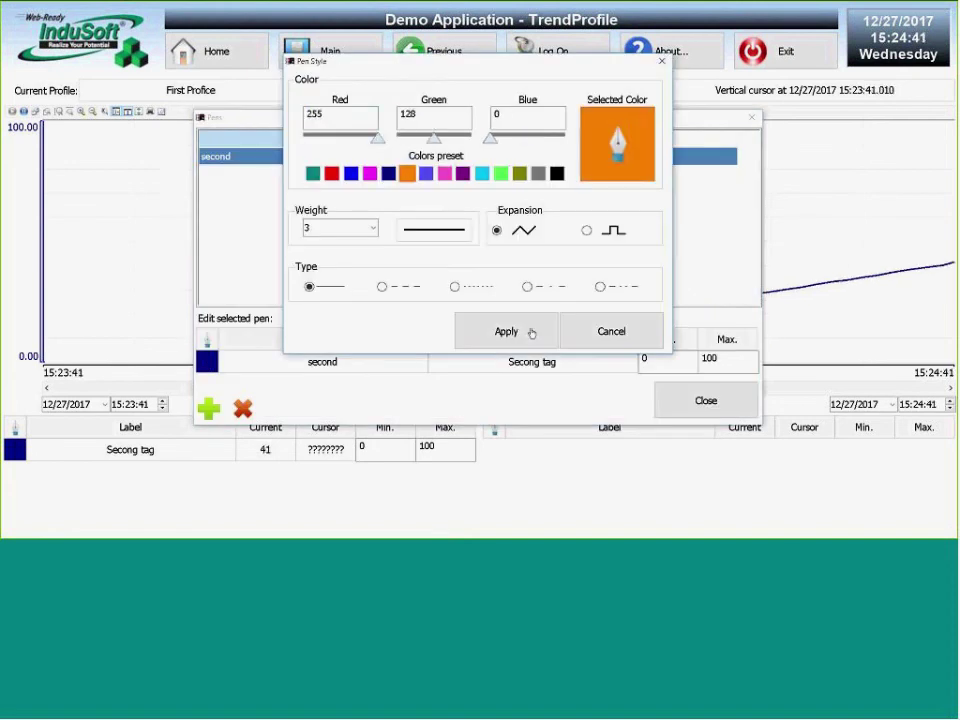
click(506, 332)
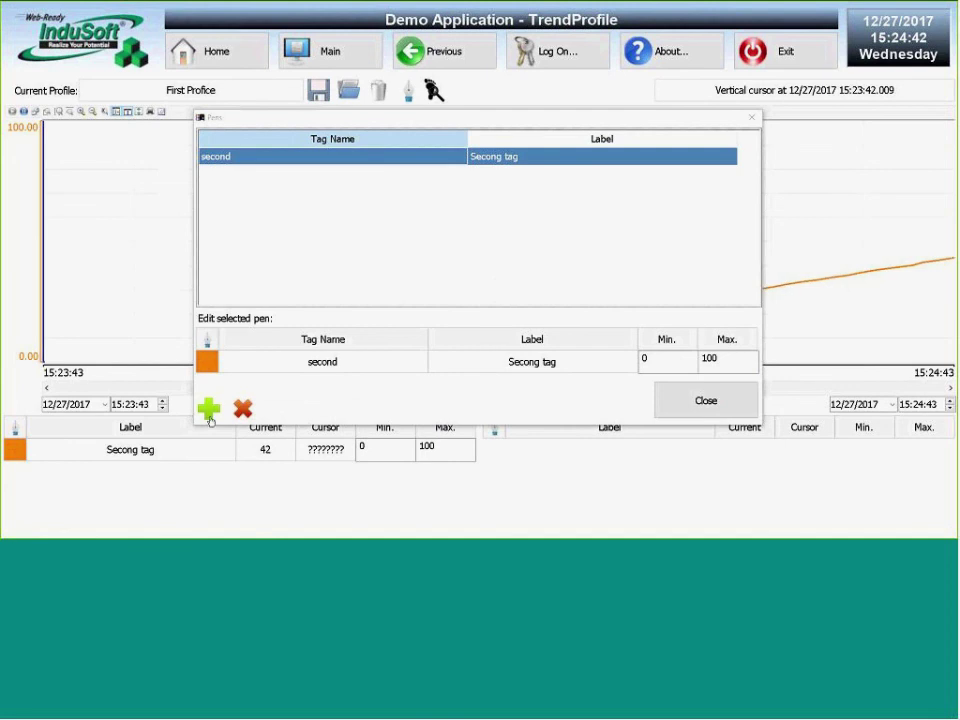
Add a pen for tag 'Minute' labelled 'Minute tag'
click(208, 408)
text(Minute)
key(Tab)
text(Minute)
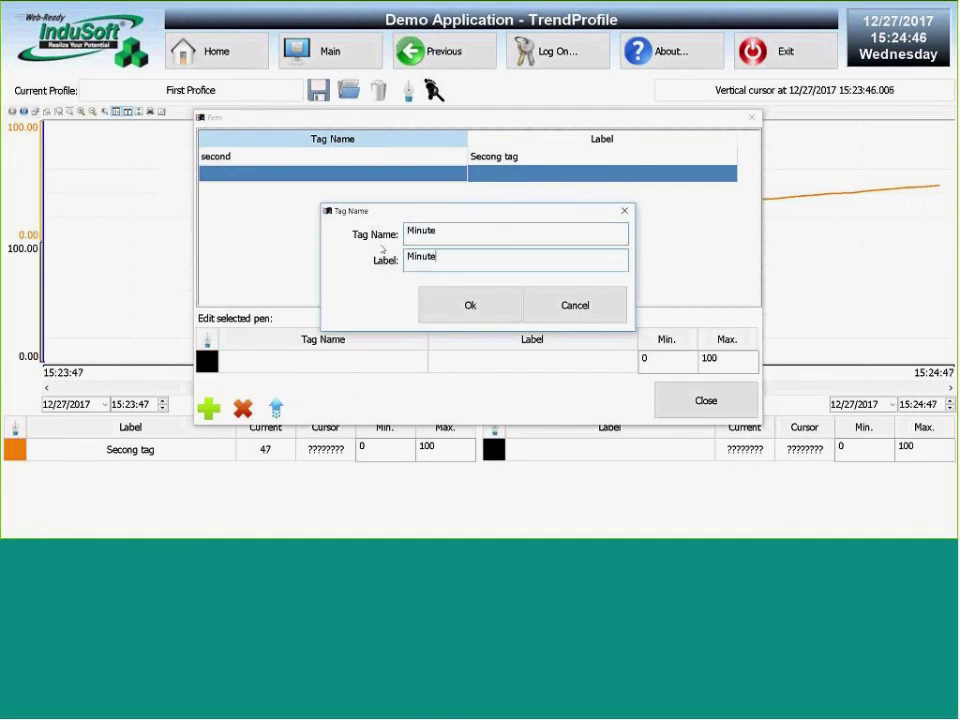
text( tag)
click(465, 306)
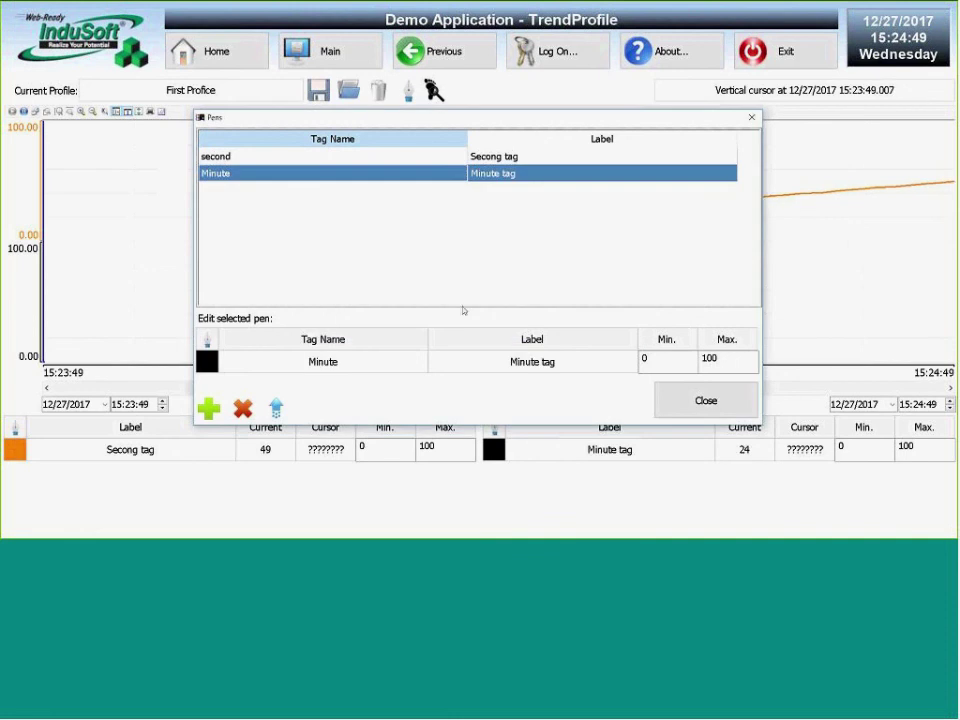
Style the Minute pen olive, dotted, with line weight 7
click(213, 366)
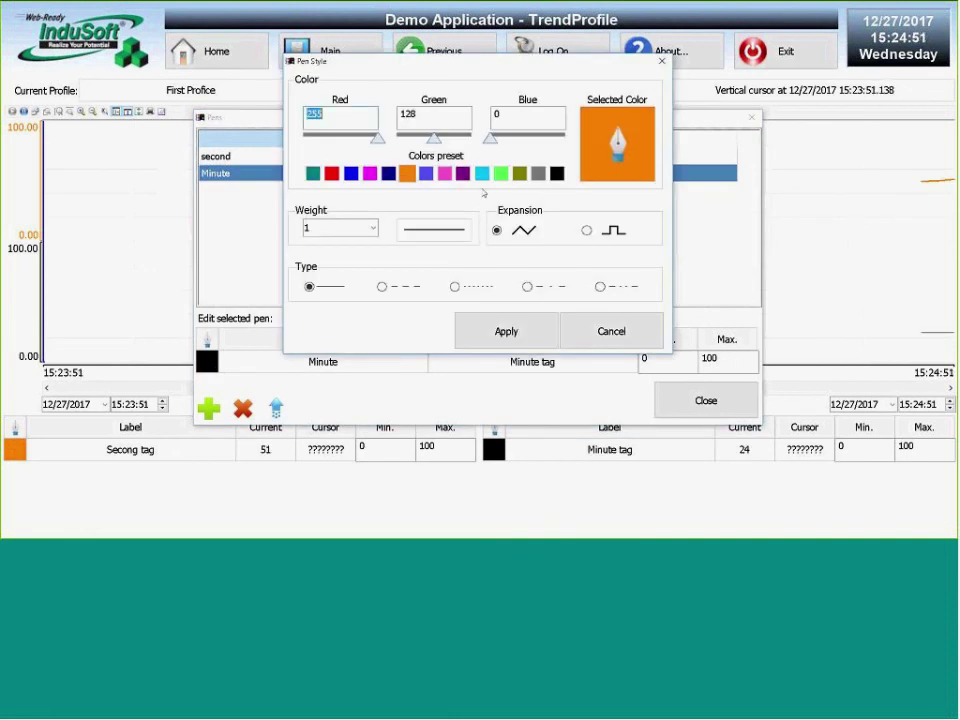
click(519, 173)
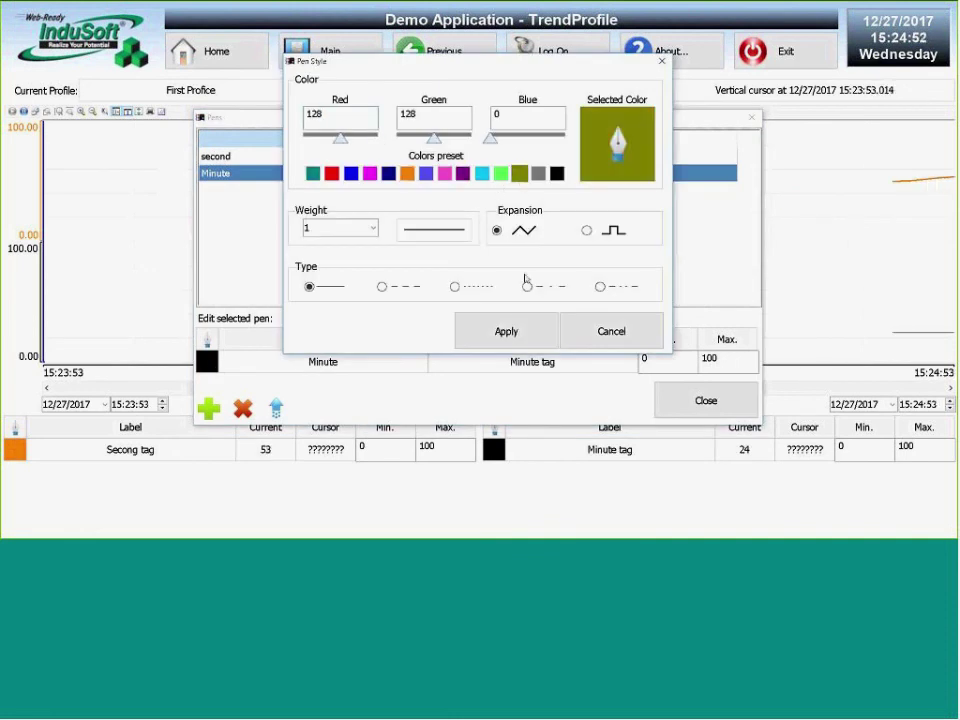
click(455, 287)
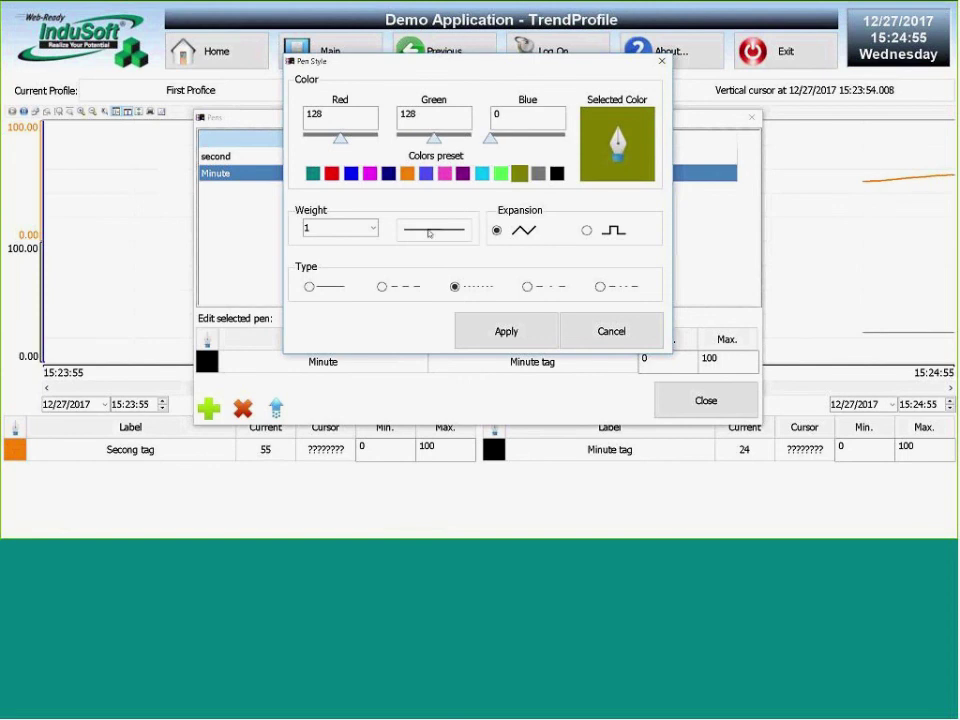
click(340, 228)
click(332, 336)
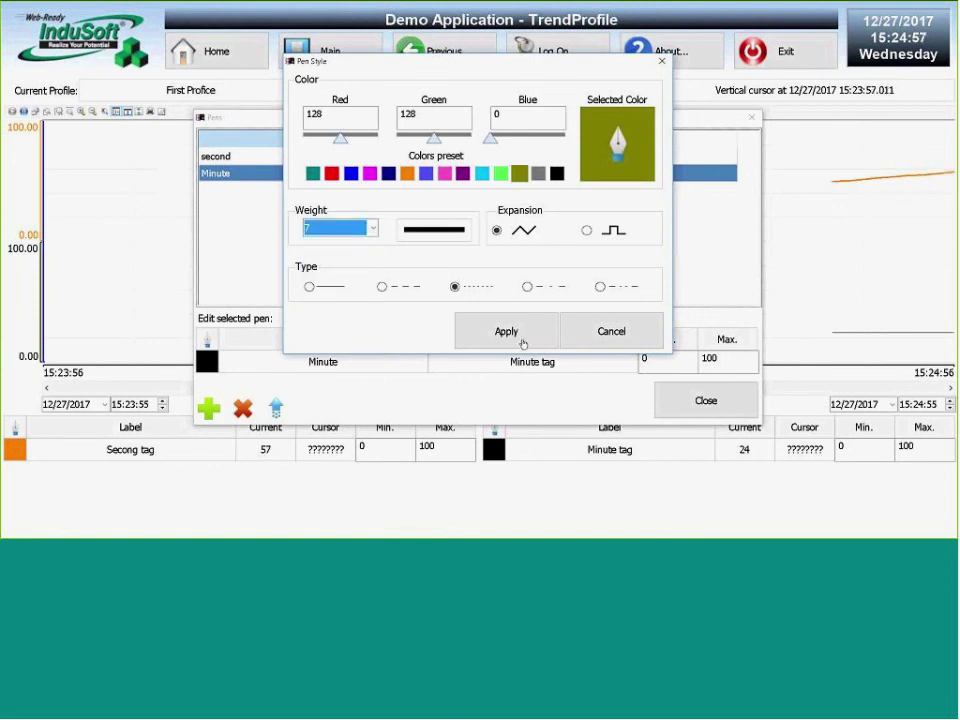
click(519, 338)
click(704, 400)
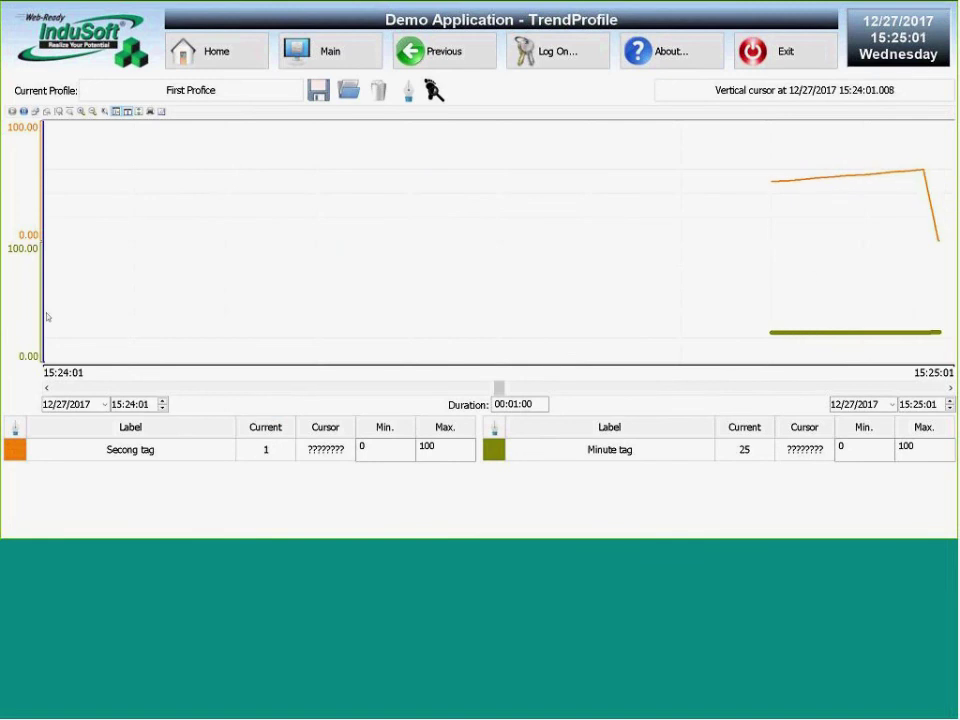
Save the trend settings as profile 'Second Profile'
click(328, 97)
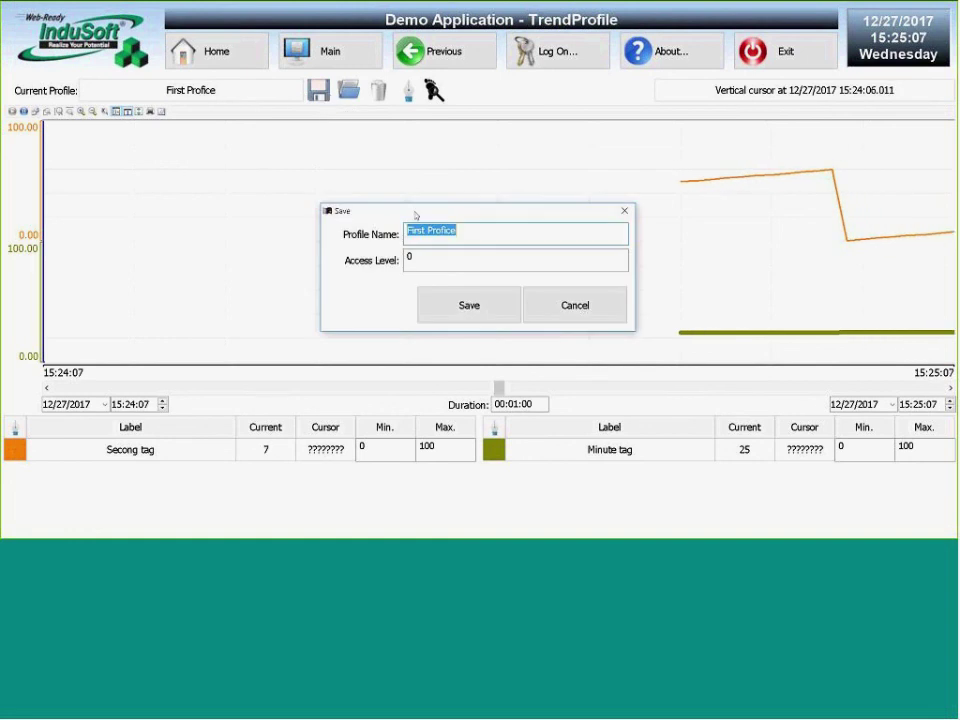
text(Second )
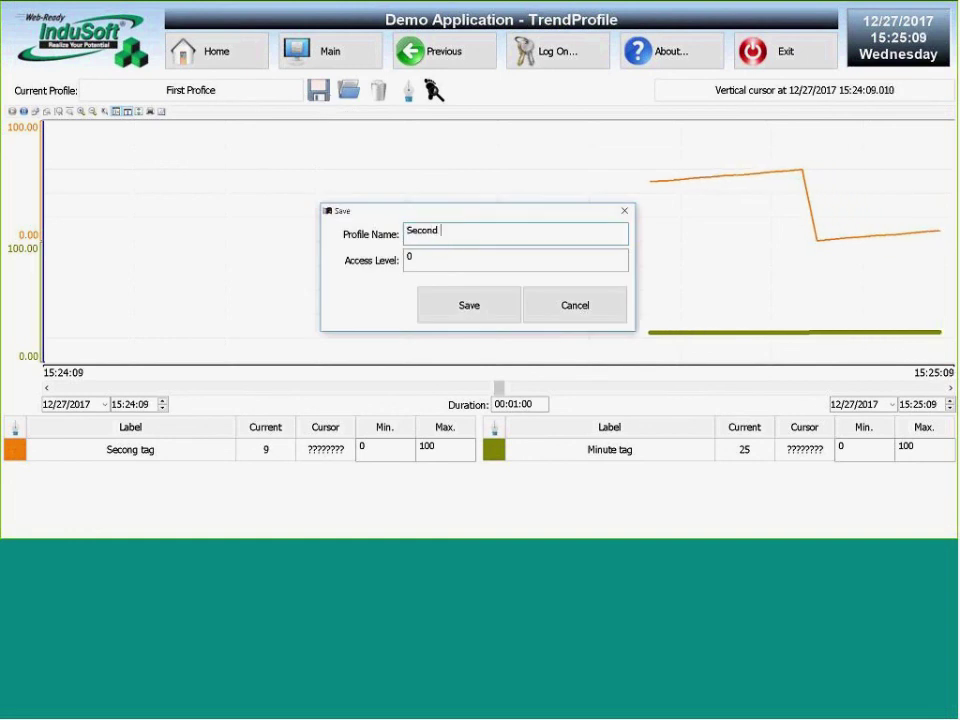
text(Profile)
key(Tab)
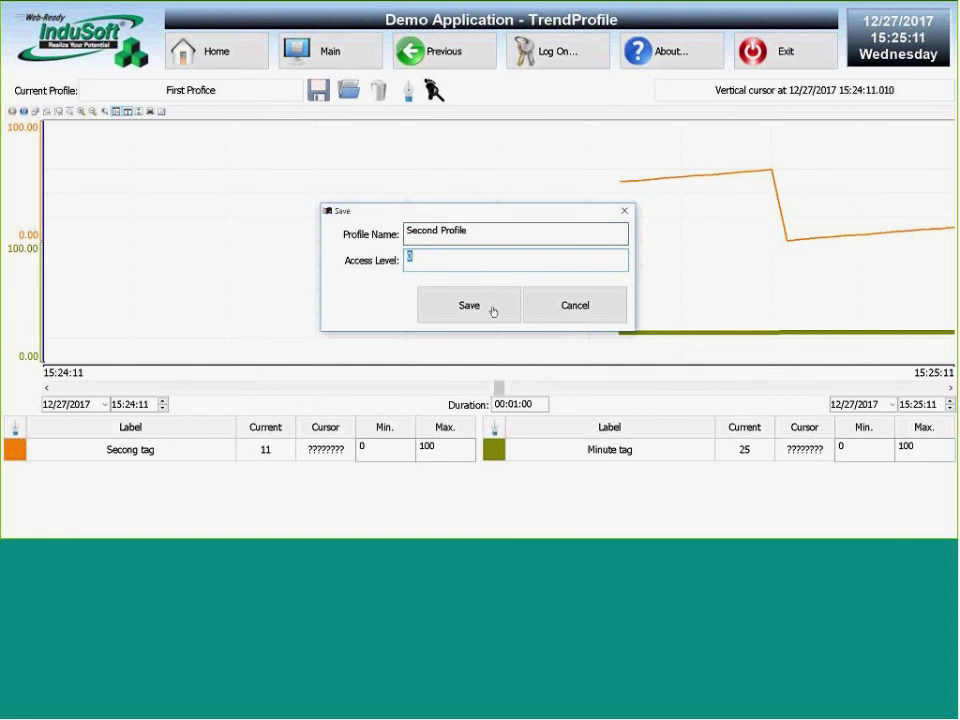
click(467, 307)
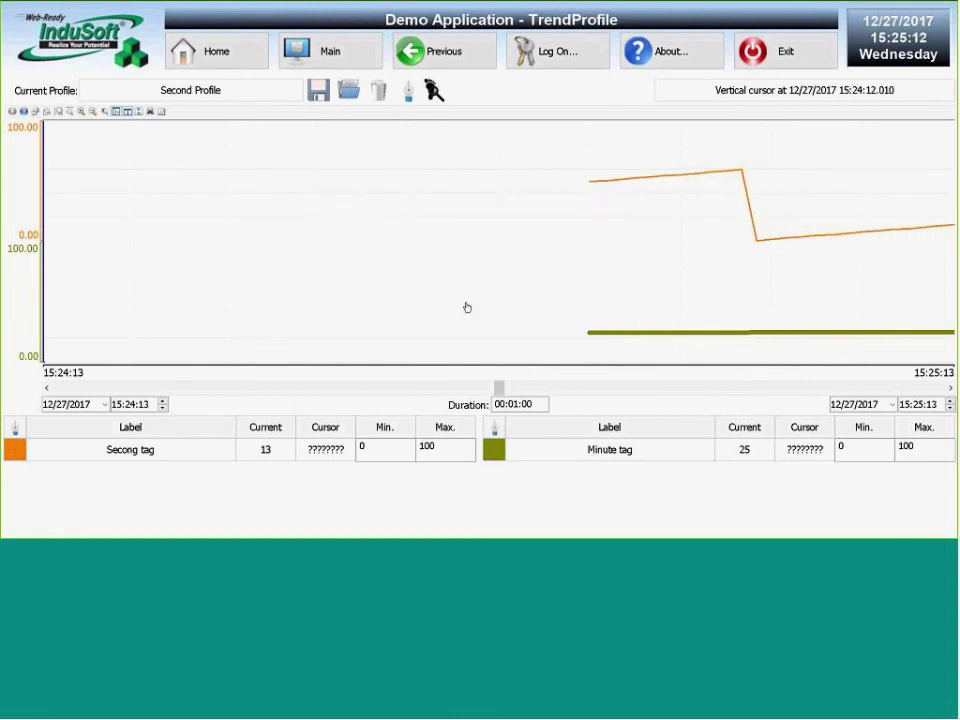
Save the current settings and load the 'First Profice' profile
click(350, 93)
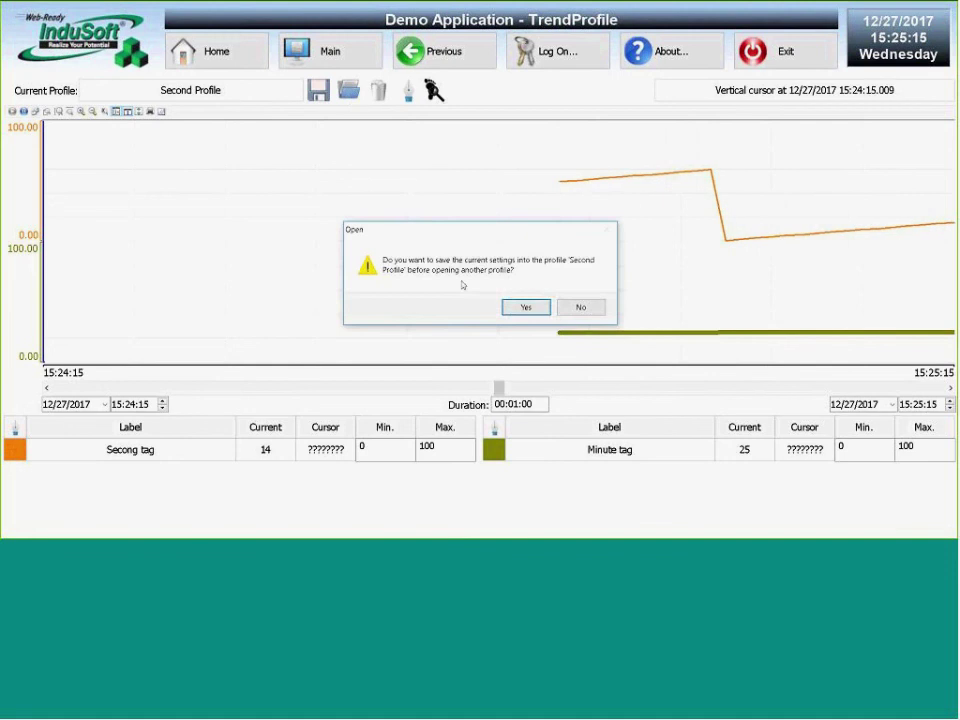
click(516, 306)
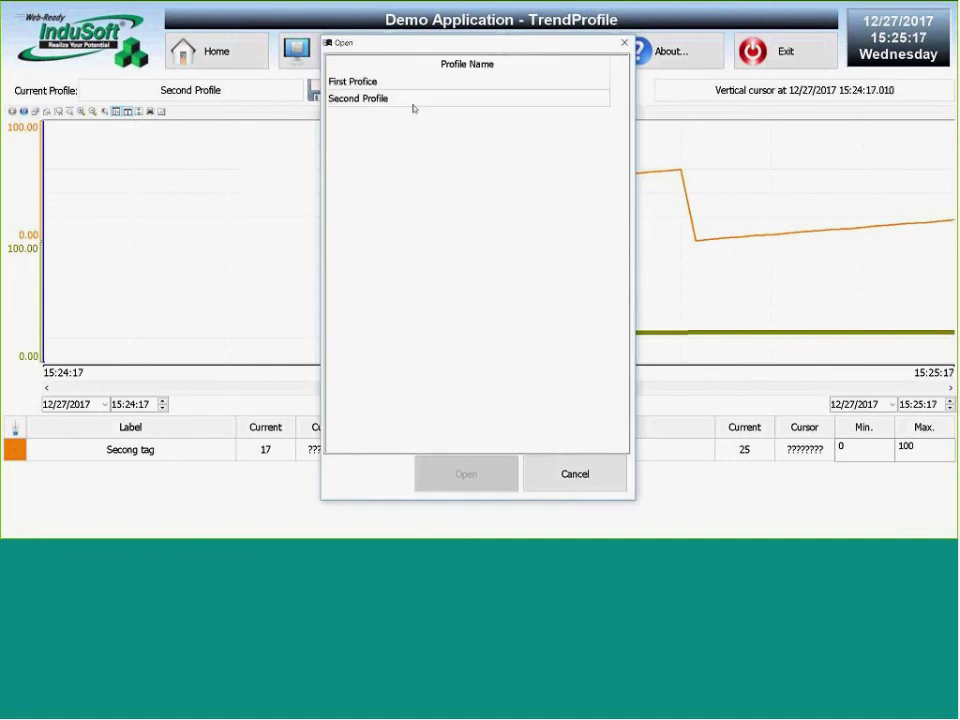
click(388, 81)
click(478, 471)
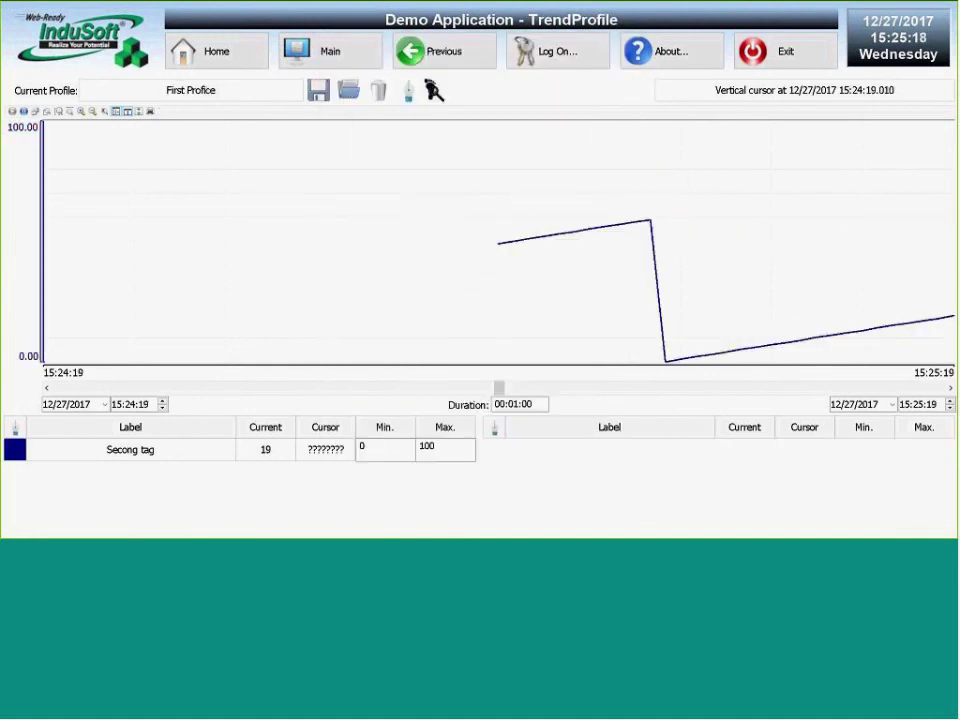
Save again and load 'Second Profile' into the running trend
click(348, 90)
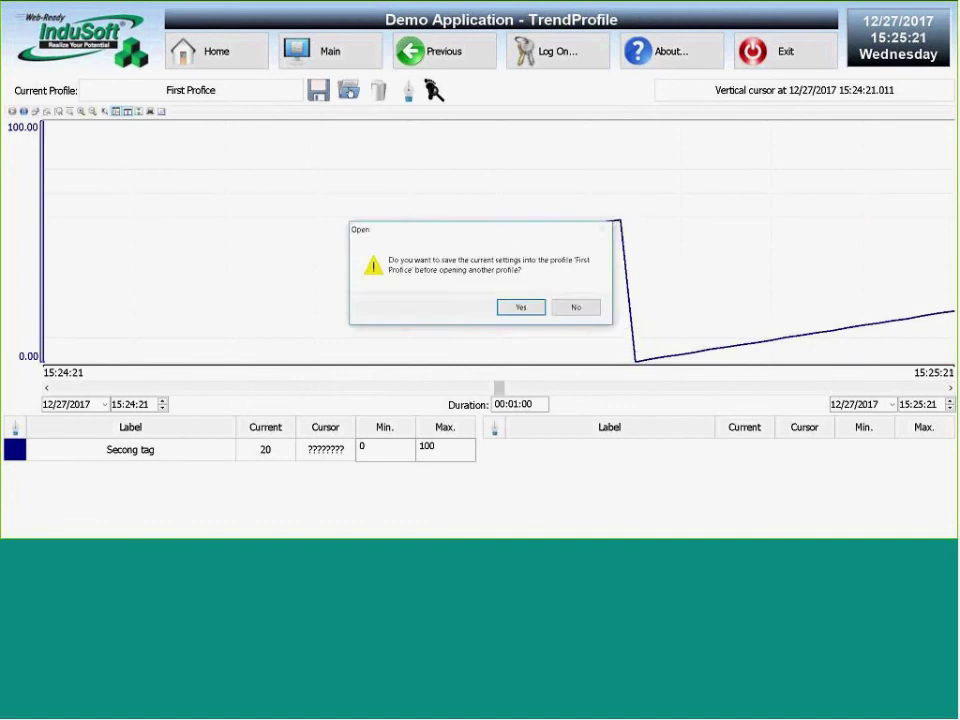
click(522, 310)
click(429, 99)
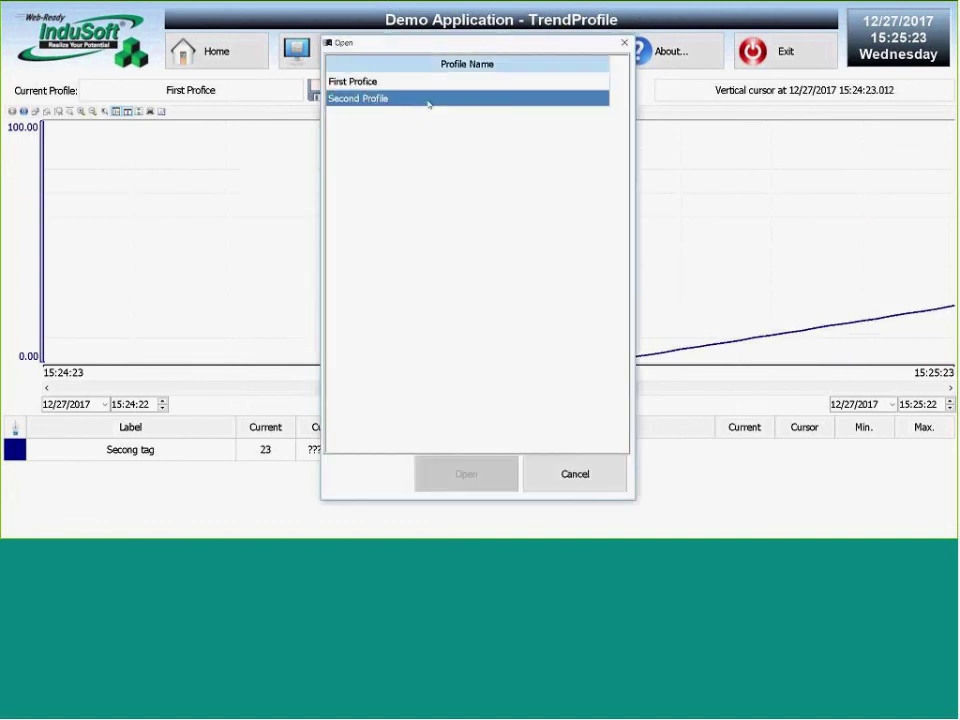
click(470, 476)
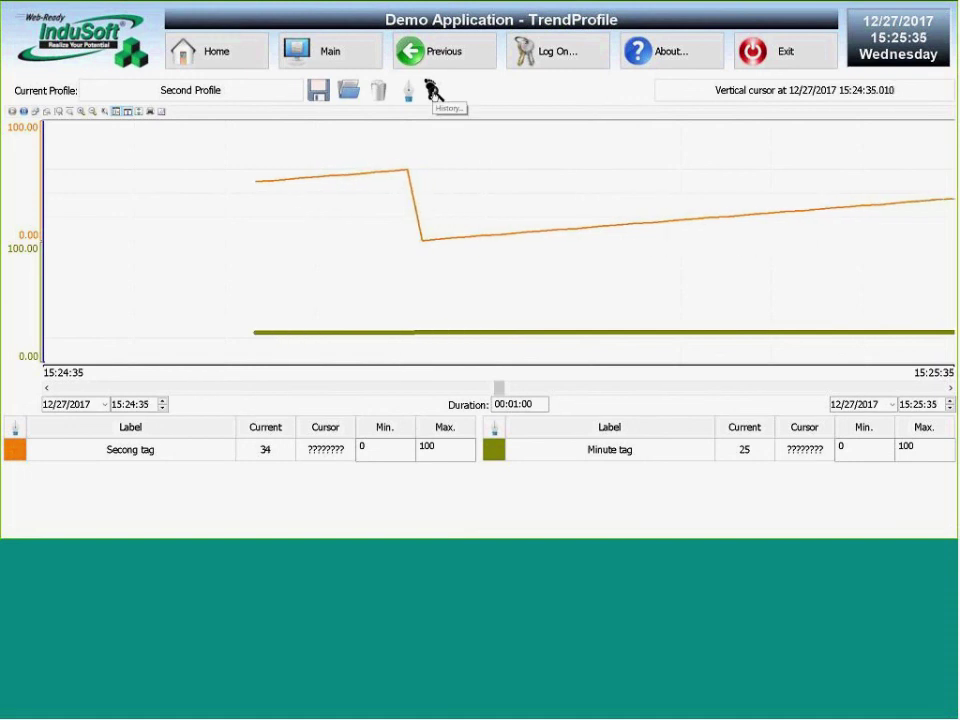
Review the profile history, then return to the project editor
click(433, 90)
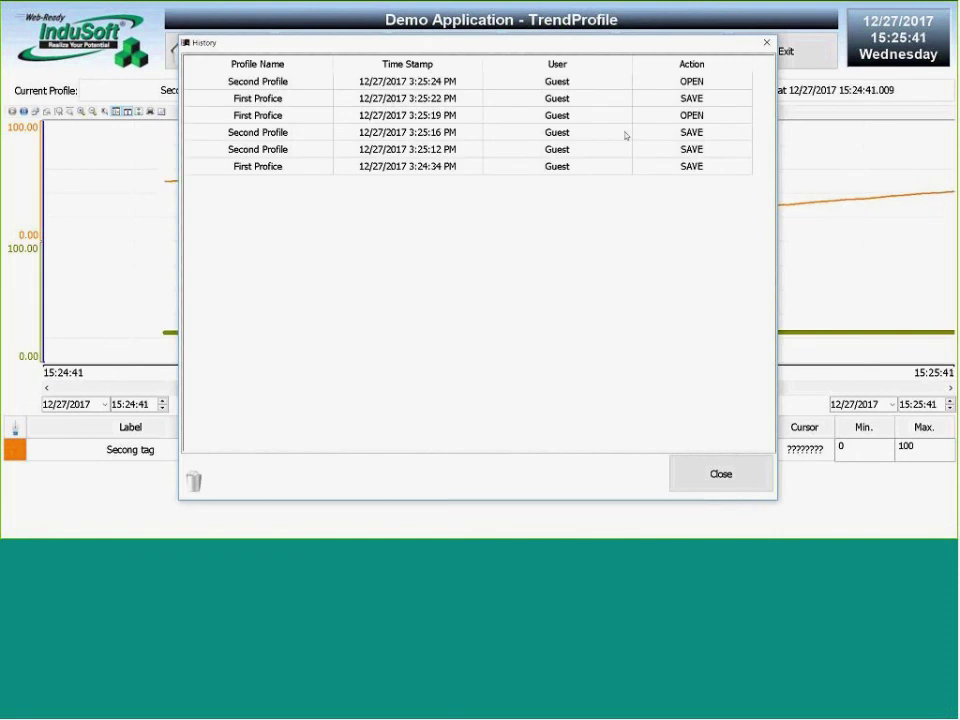
click(692, 474)
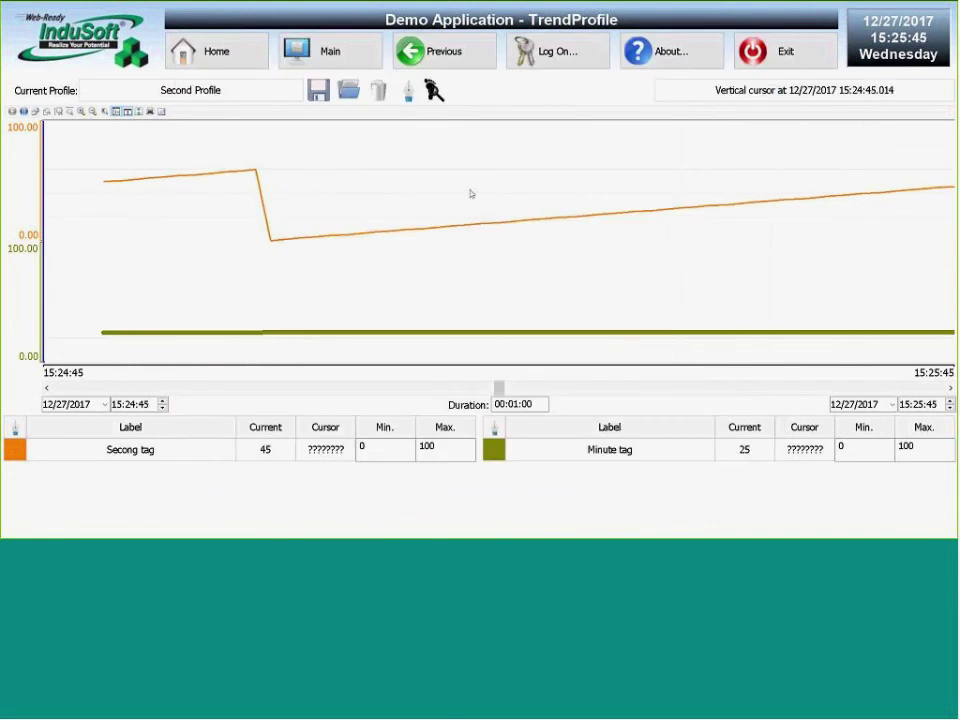
key(alt+Tab)
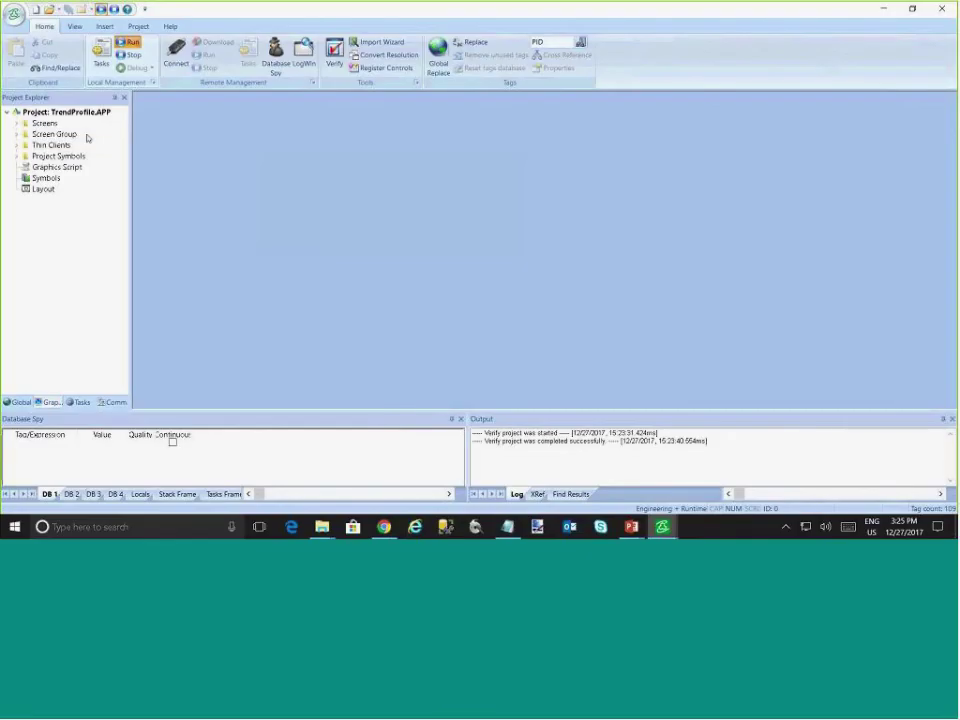
Open main.SCR, open its trend control's properties, and review the axis settings
double_click(44, 122)
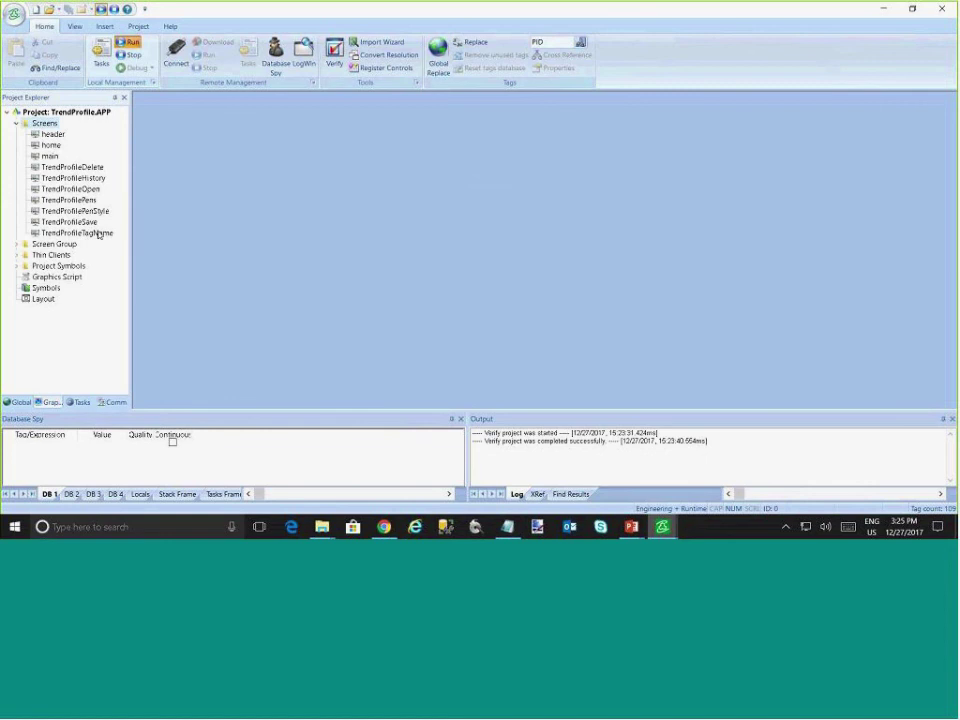
double_click(51, 158)
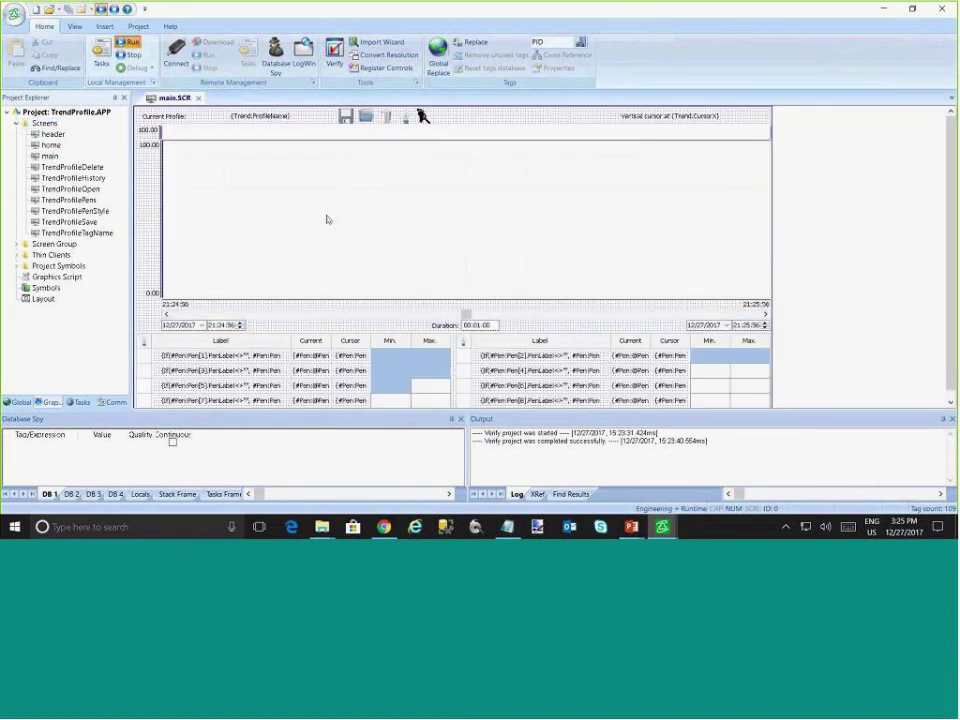
double_click(328, 216)
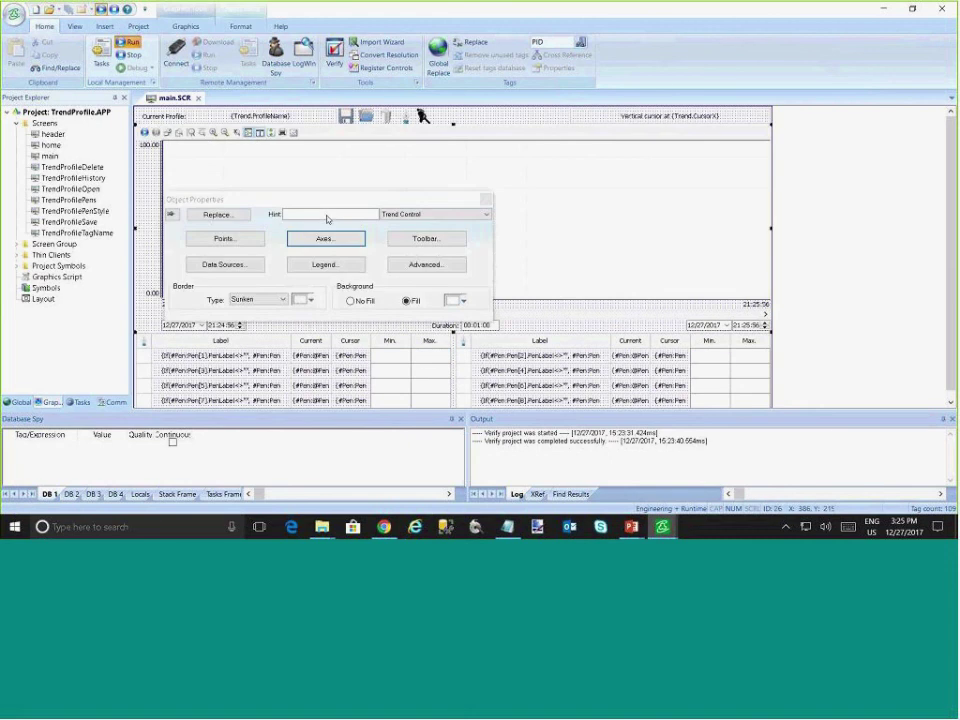
click(305, 244)
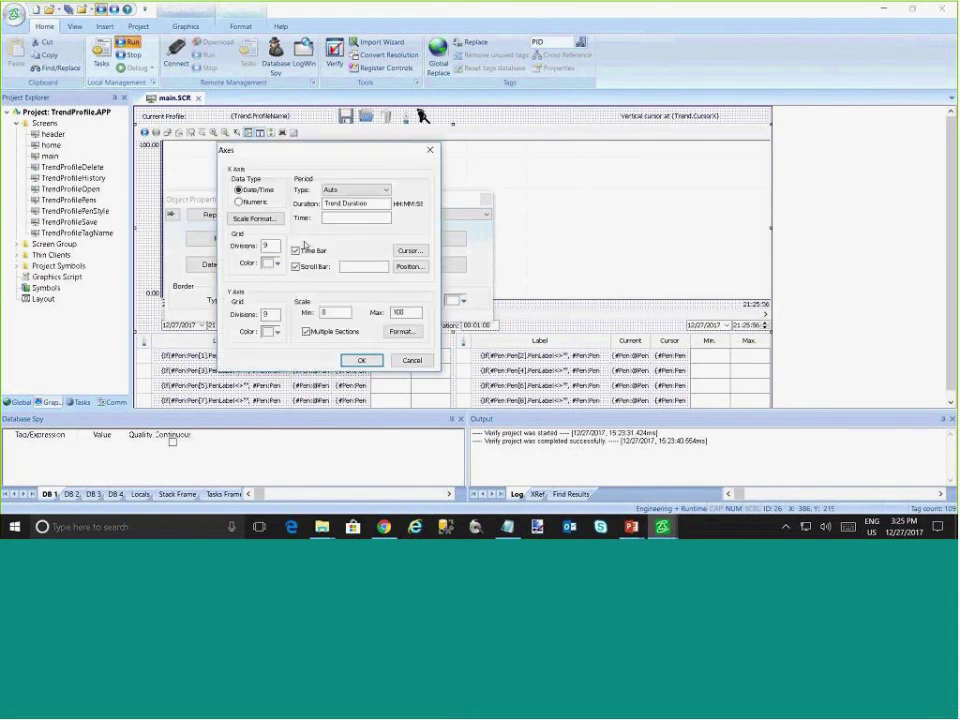
key(Escape)
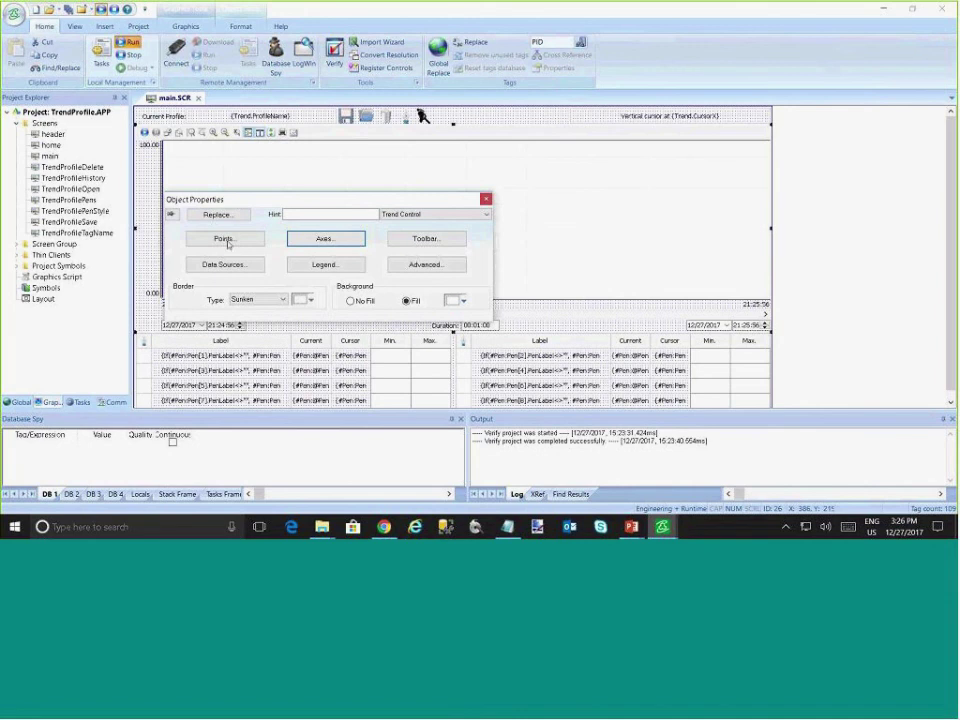
Inspect pen 1's options in the trend's Points list without changing anything
click(228, 243)
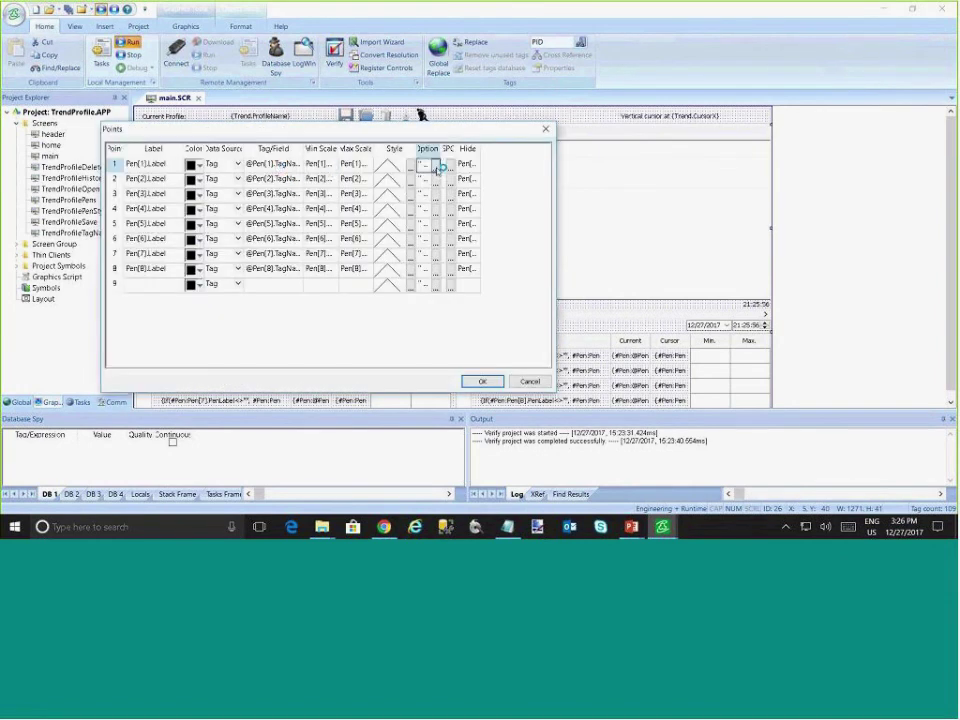
click(434, 165)
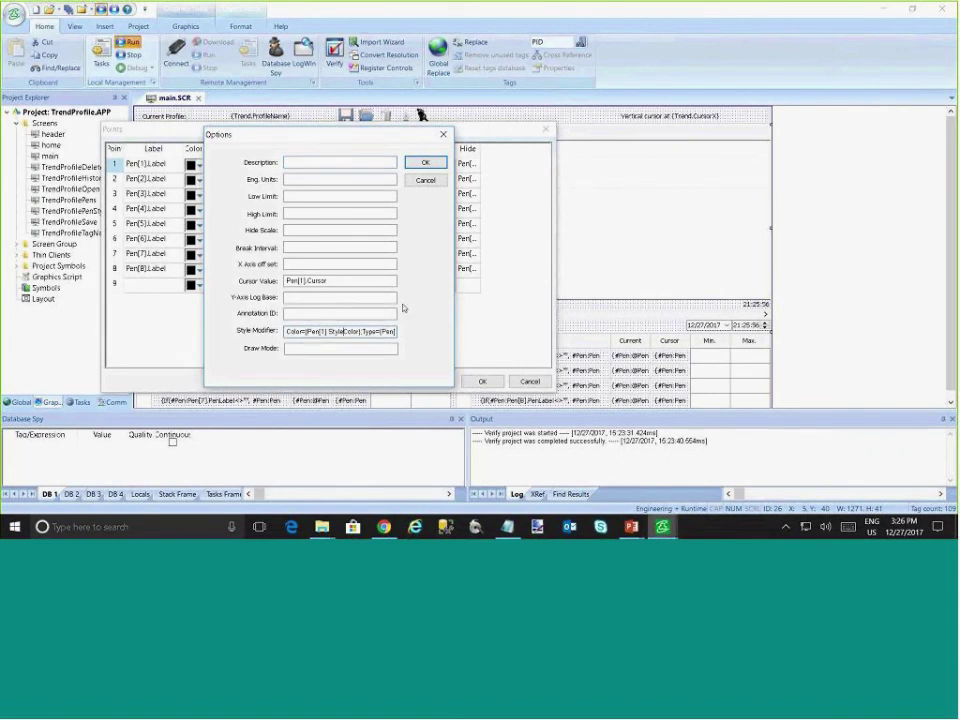
key(Right)
key(Right)
key(Right)
key(Right)
key(Right)
key(Right)
key(Right)
key(Right)
key(Right)
key(Right)
key(Right)
key(Right)
key(Right)
key(Right)
key(Right)
key(Right)
key(Right)
key(Right)
key(Right)
key(Right)
key(Right)
key(Right)
key(Right)
key(Right)
key(Right)
key(Right)
key(Right)
key(Right)
key(Right)
key(Right)
key(Right)
key(Right)
key(Right)
key(Right)
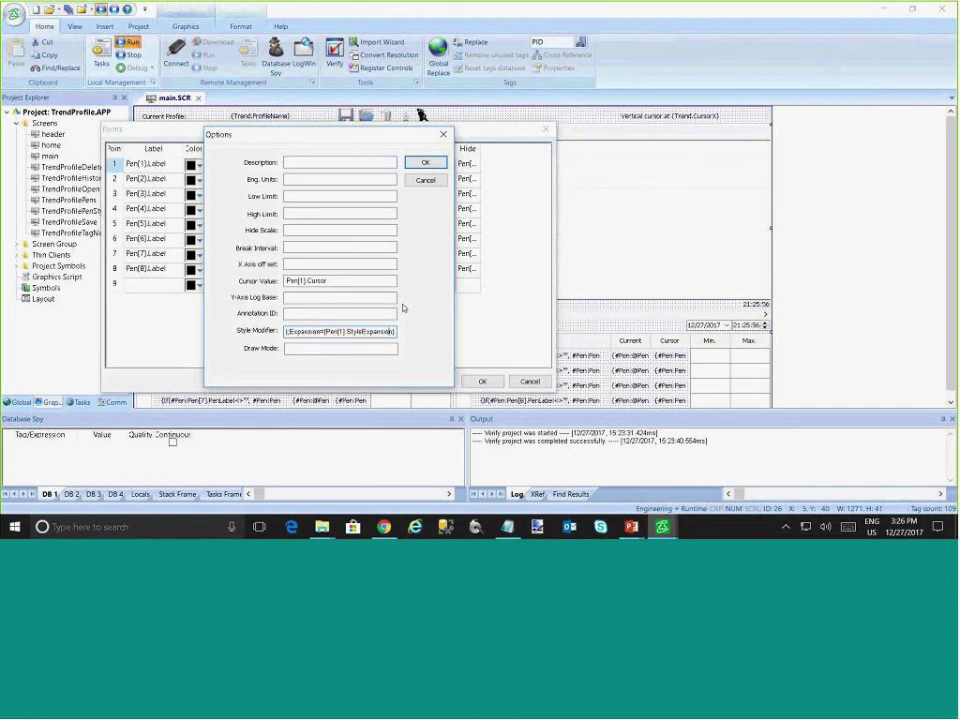
click(426, 181)
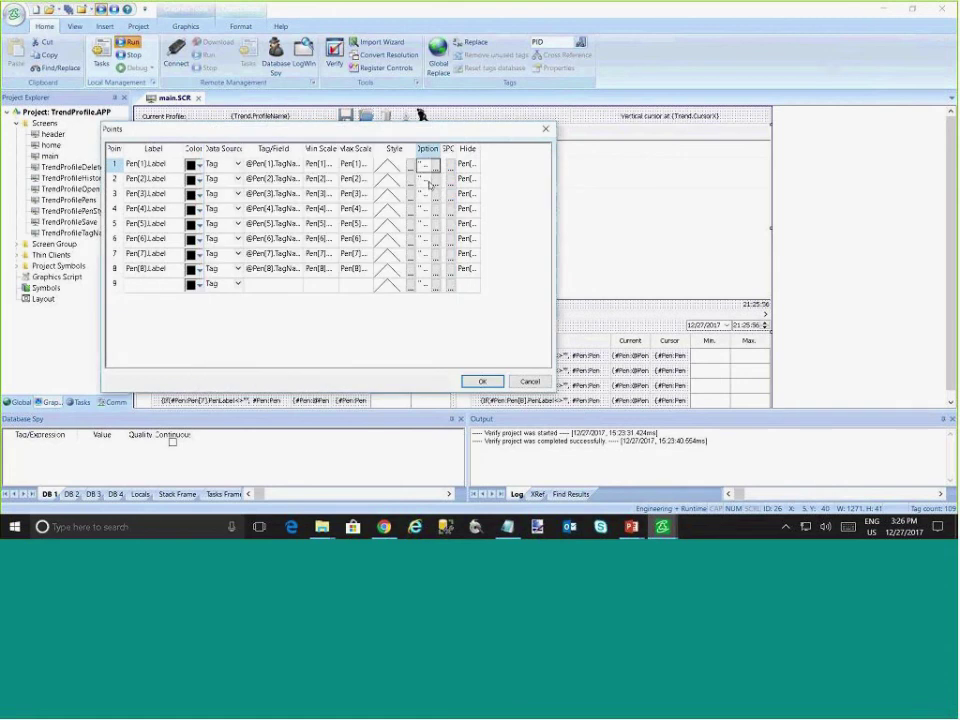
click(530, 381)
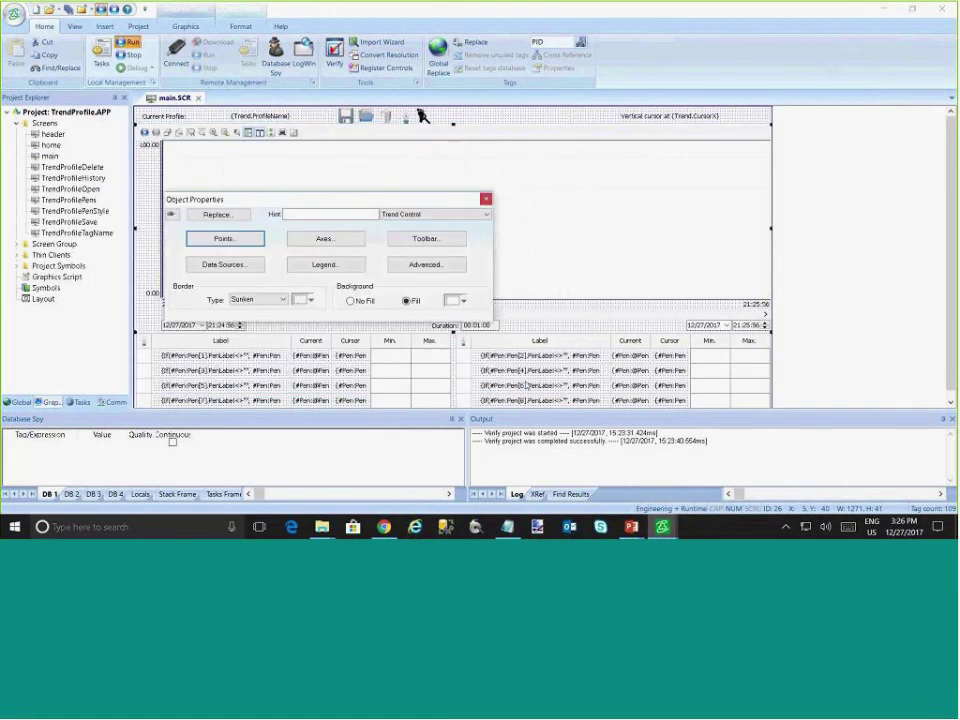
key(alt+Tab)
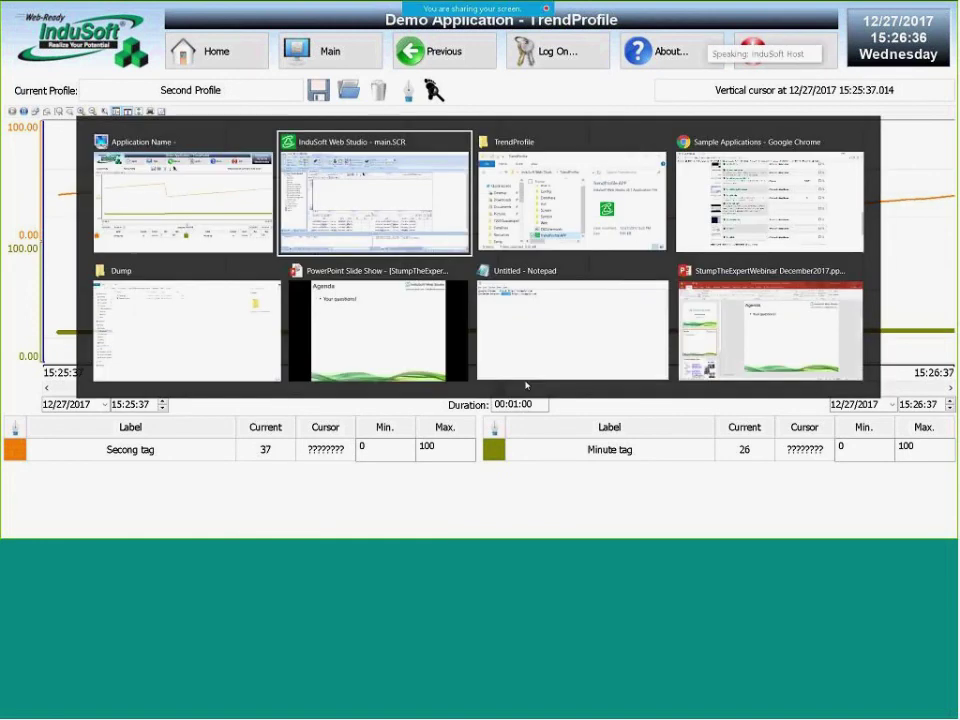
key(Escape)
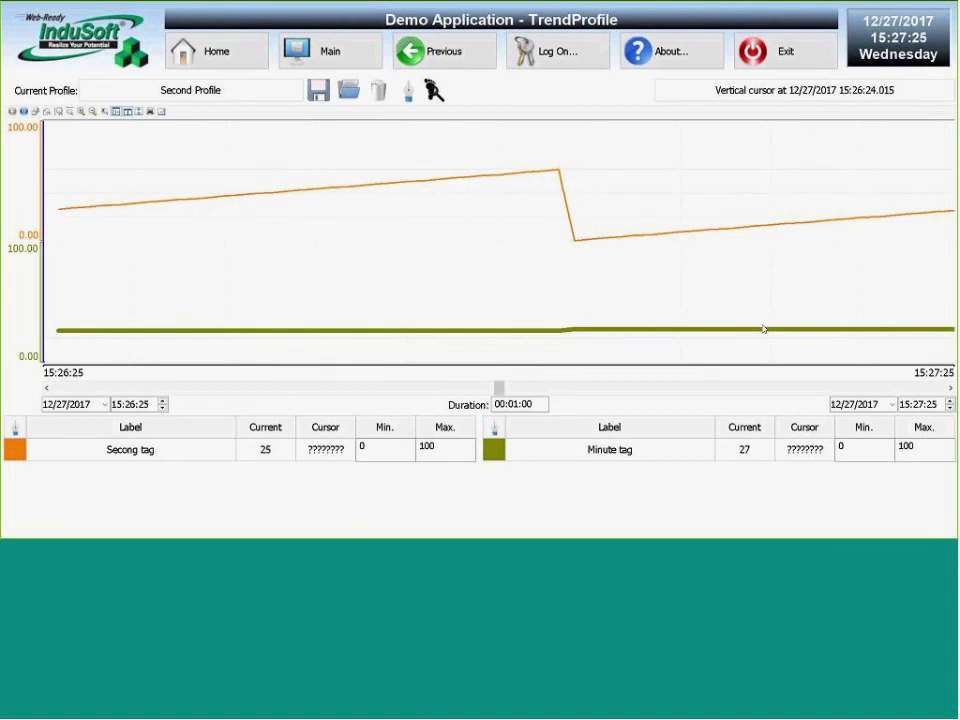
key(alt+Tab)
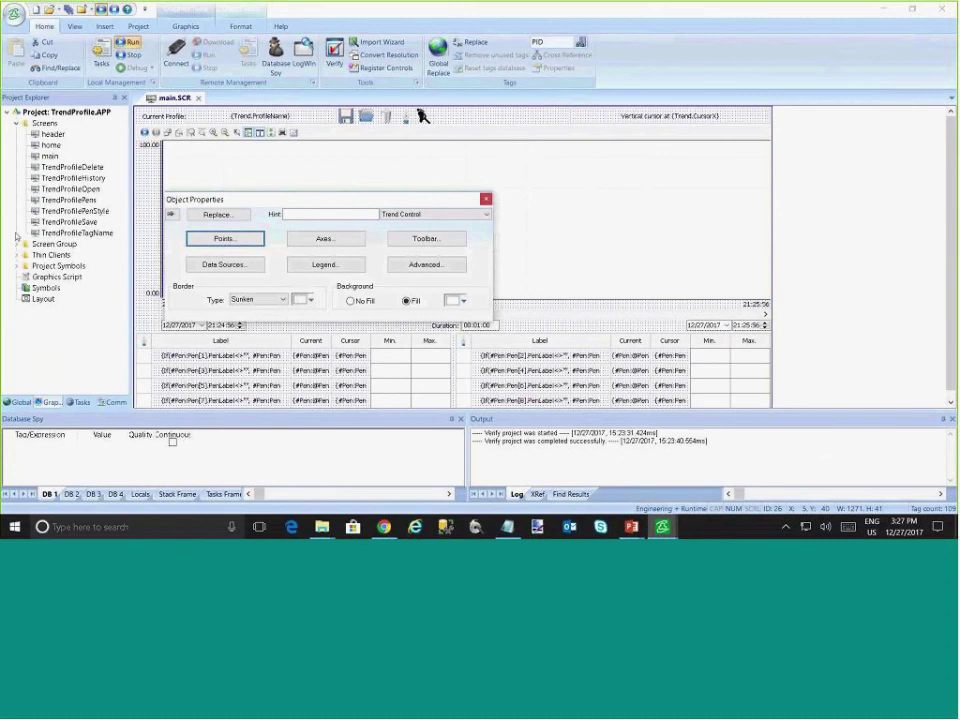
Open Mobile Access under Thin Clients and show its Global Settings
click(15, 97)
click(18, 122)
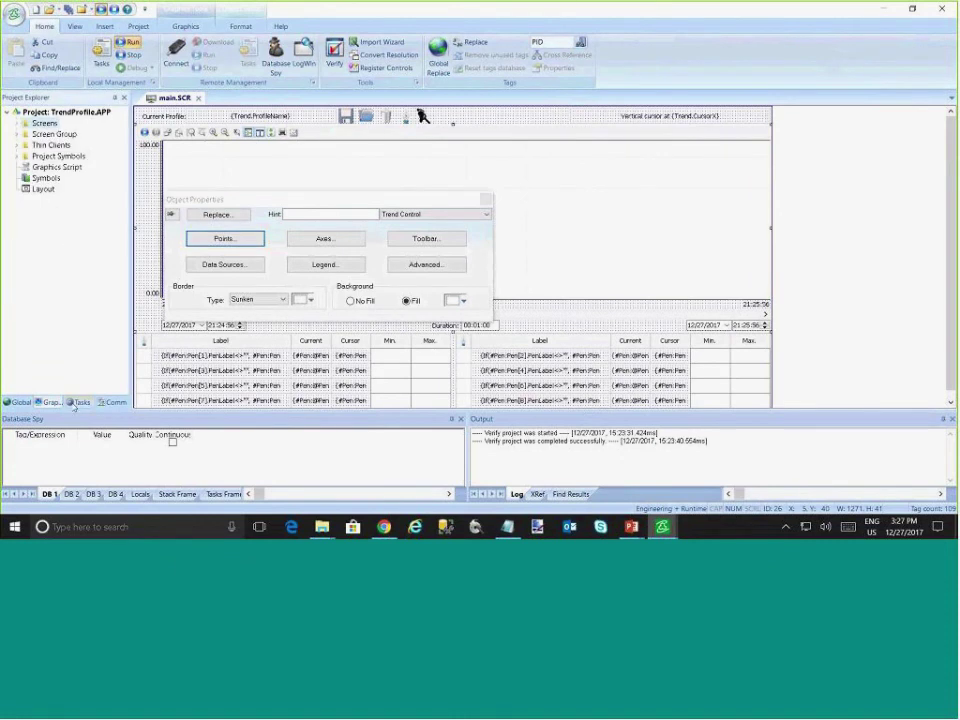
double_click(45, 145)
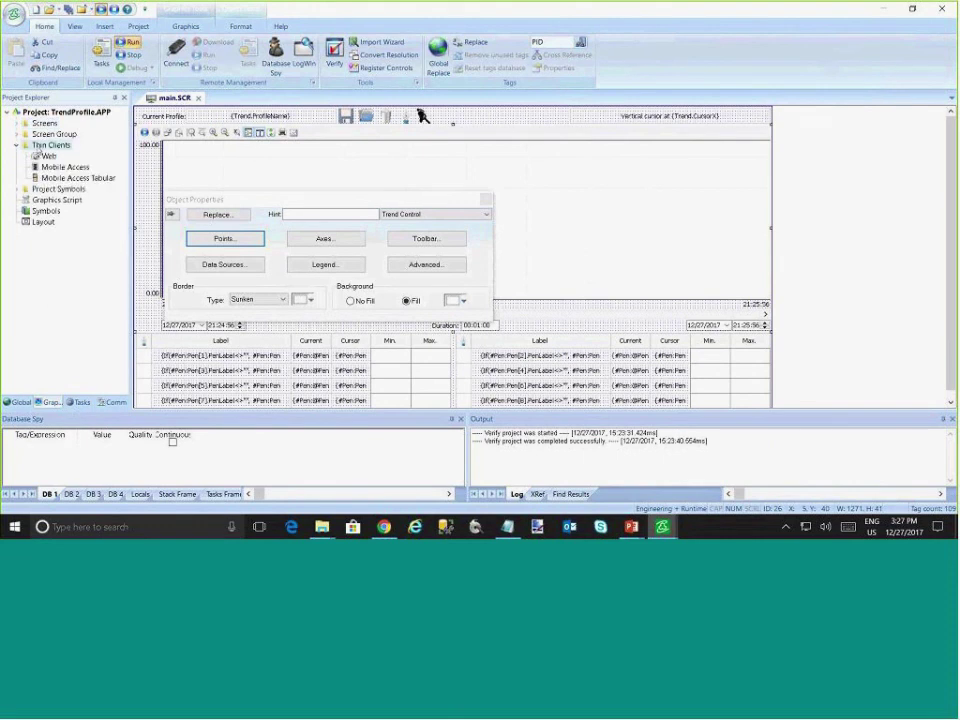
click(55, 167)
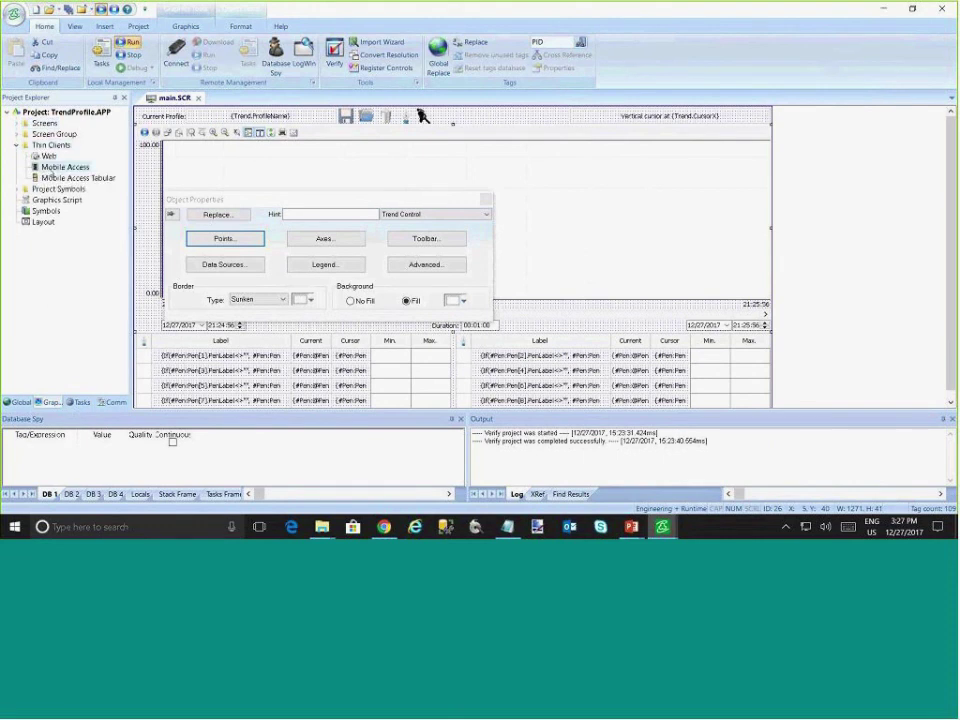
double_click(55, 167)
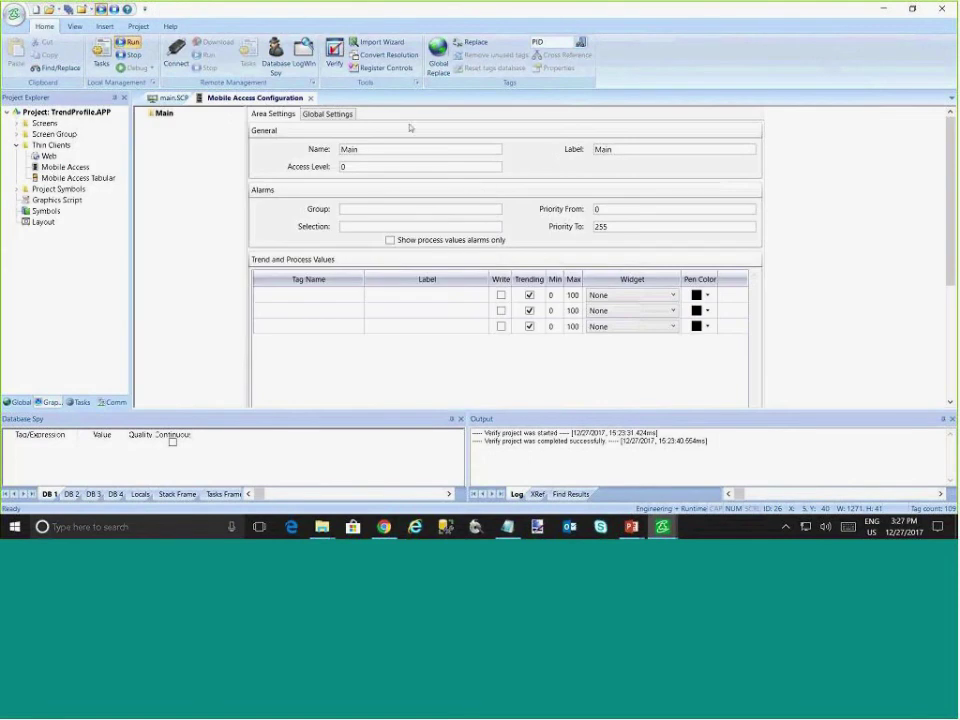
click(327, 113)
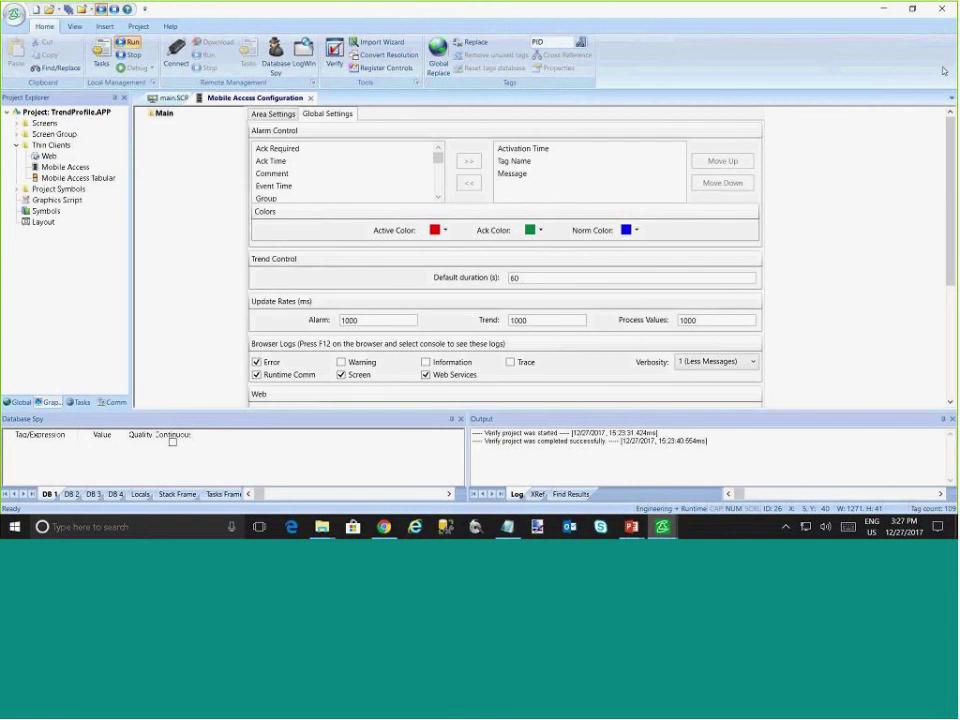
Set the Process Values update rate to 100 and close Mobile Access Configuration
click(693, 320)
key(BackSpace)
click(310, 97)
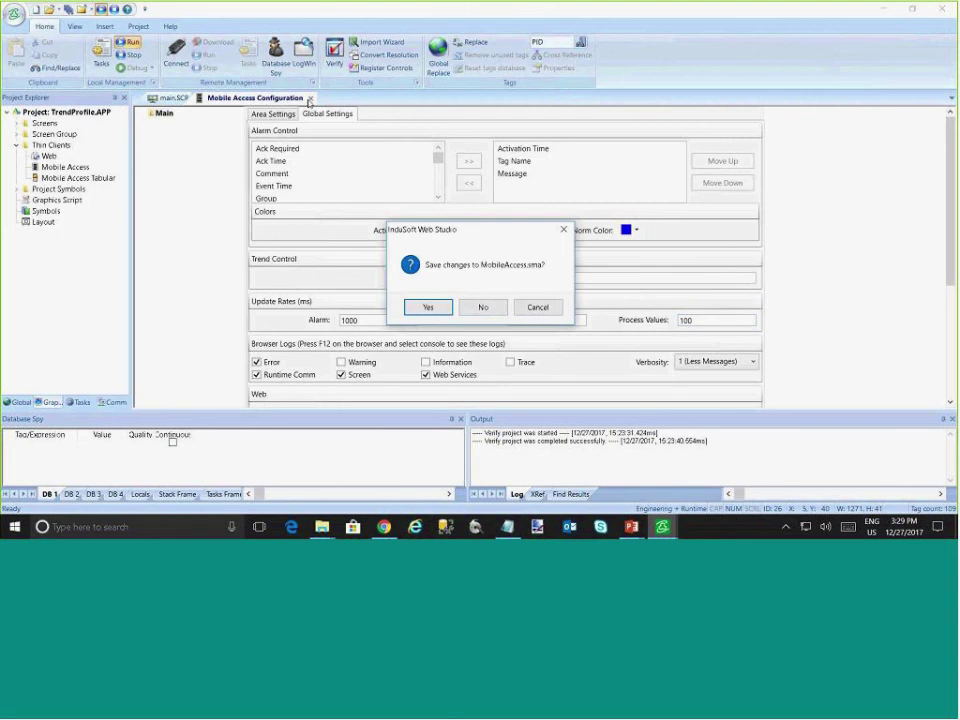
Discard the unsaved Mobile Access changes and select the TCP/IP item in the Comm tree
click(484, 307)
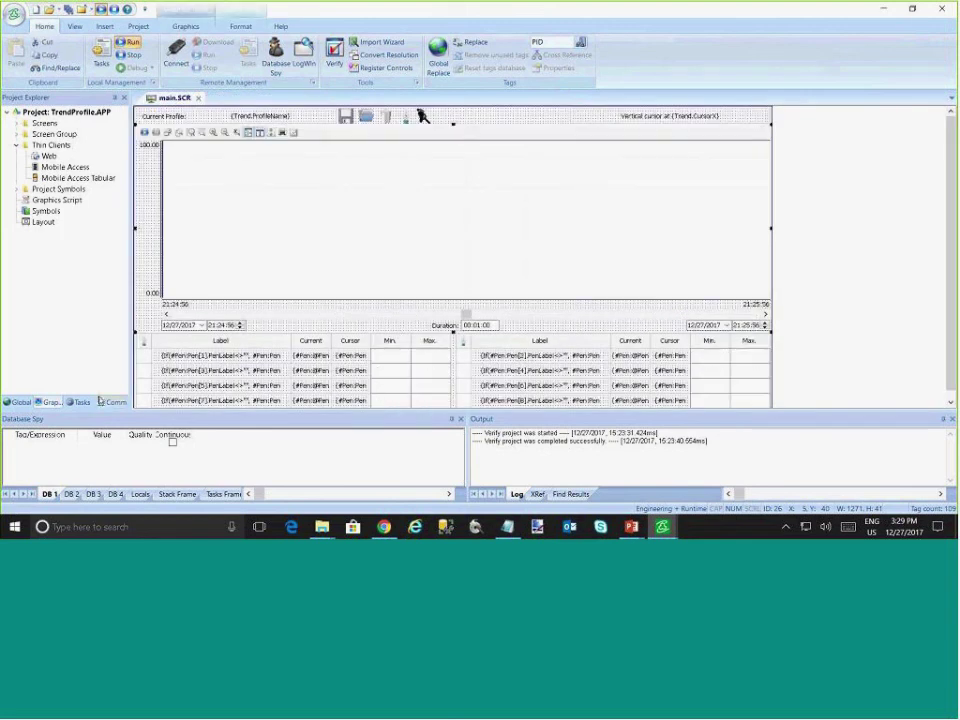
click(113, 402)
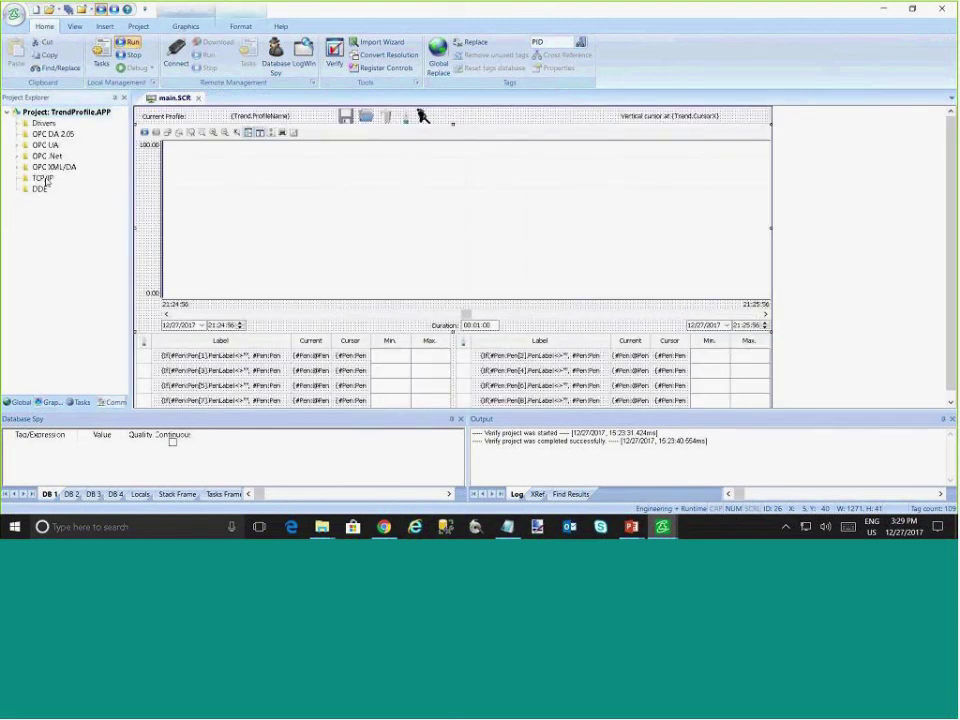
click(45, 179)
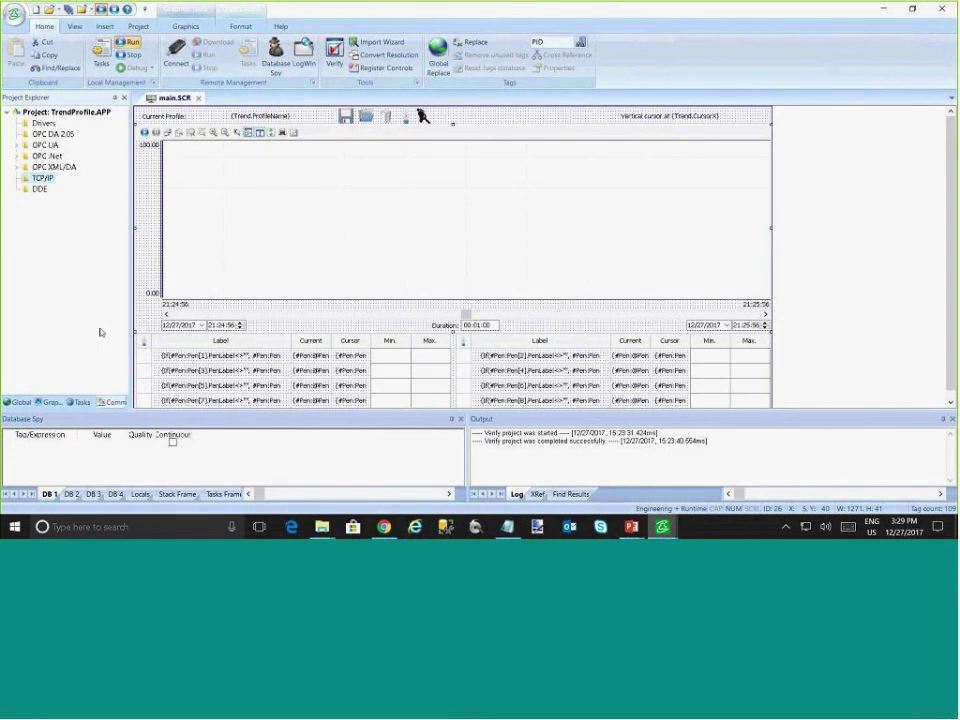
Launch PowerPoint from the Windows search by typing 'powerpn'
key(super)
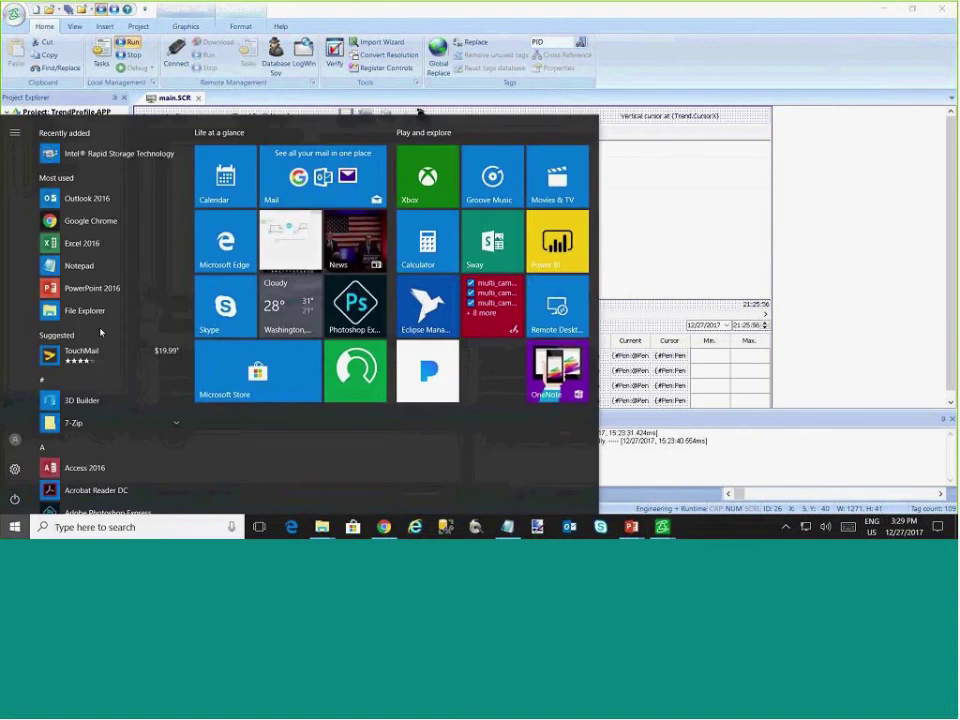
text(powerpn)
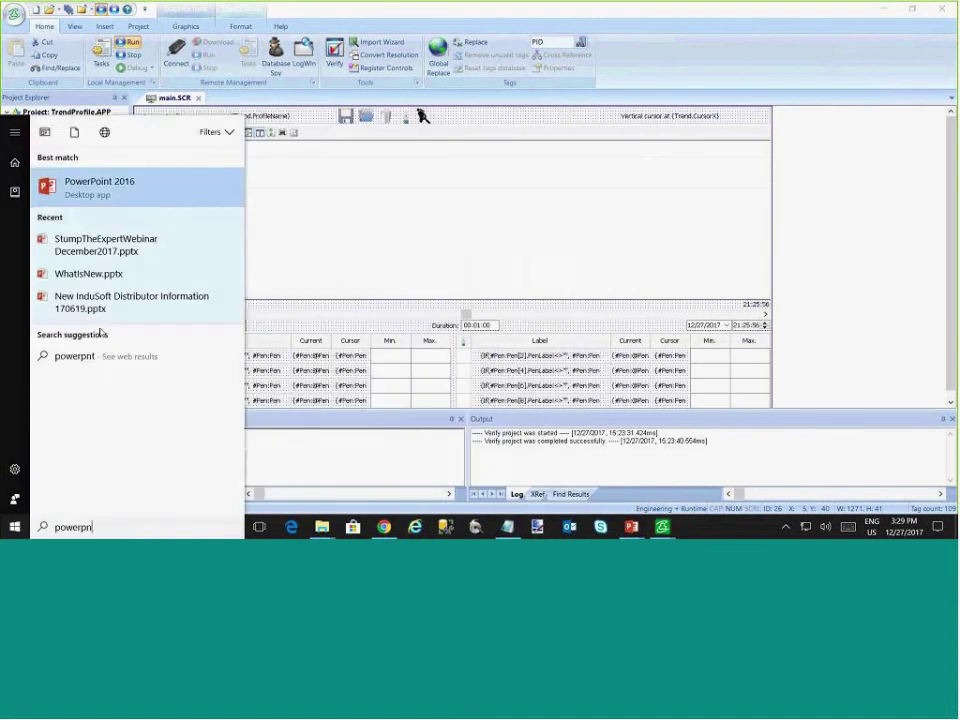
key(Return)
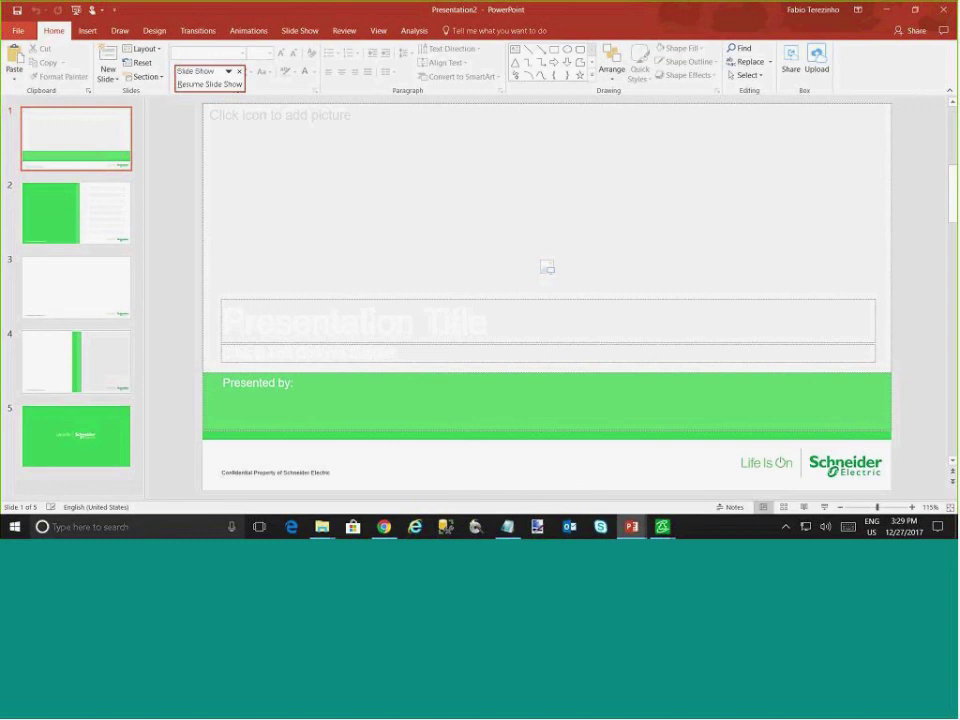
Delete every placeholder on slide 3 of Presentation2, leaving only the Schneider Electric logo
key(alt+f)
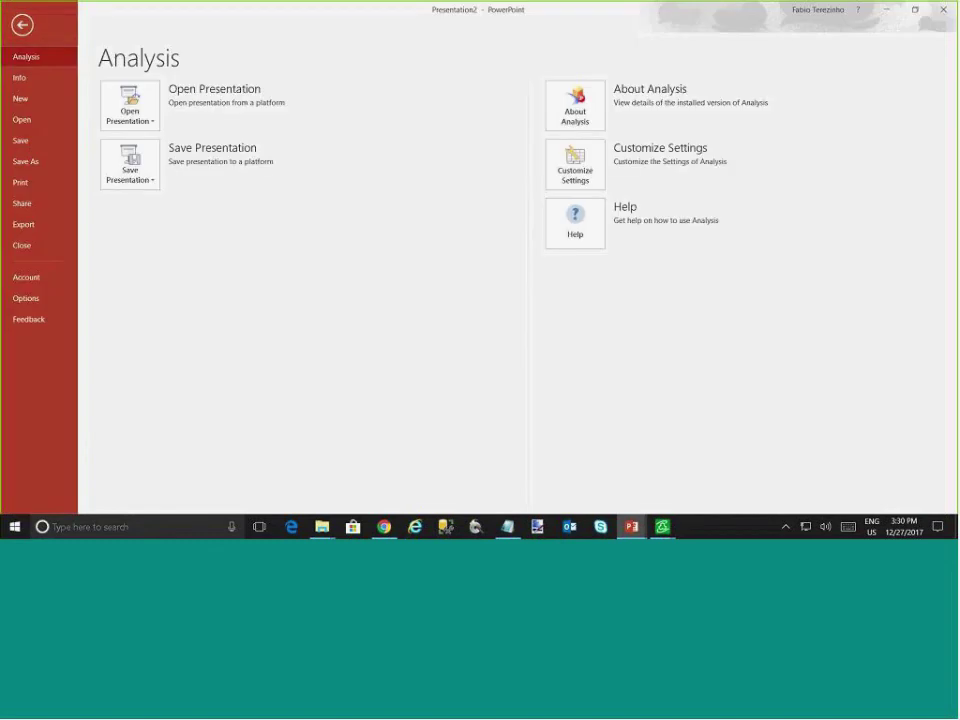
key(Escape)
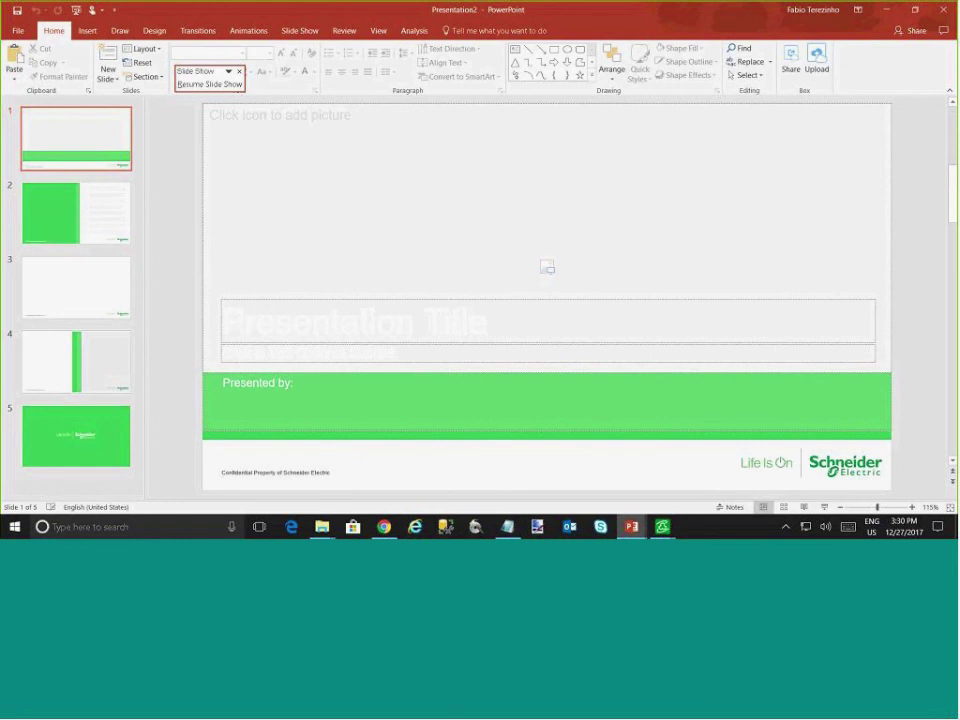
key(Down)
key(Down)
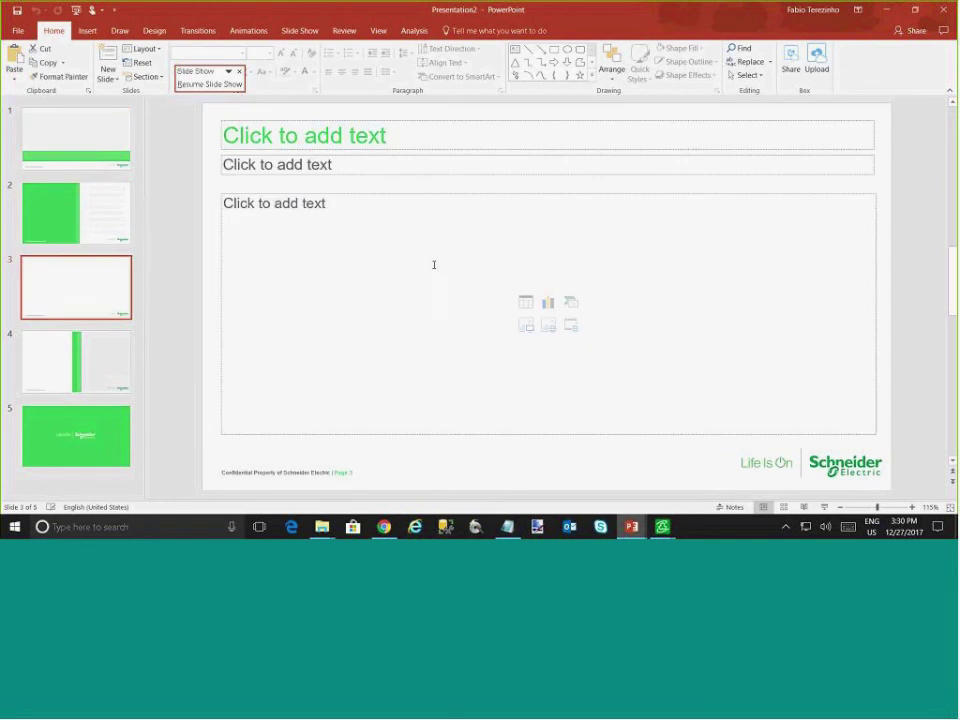
click(425, 269)
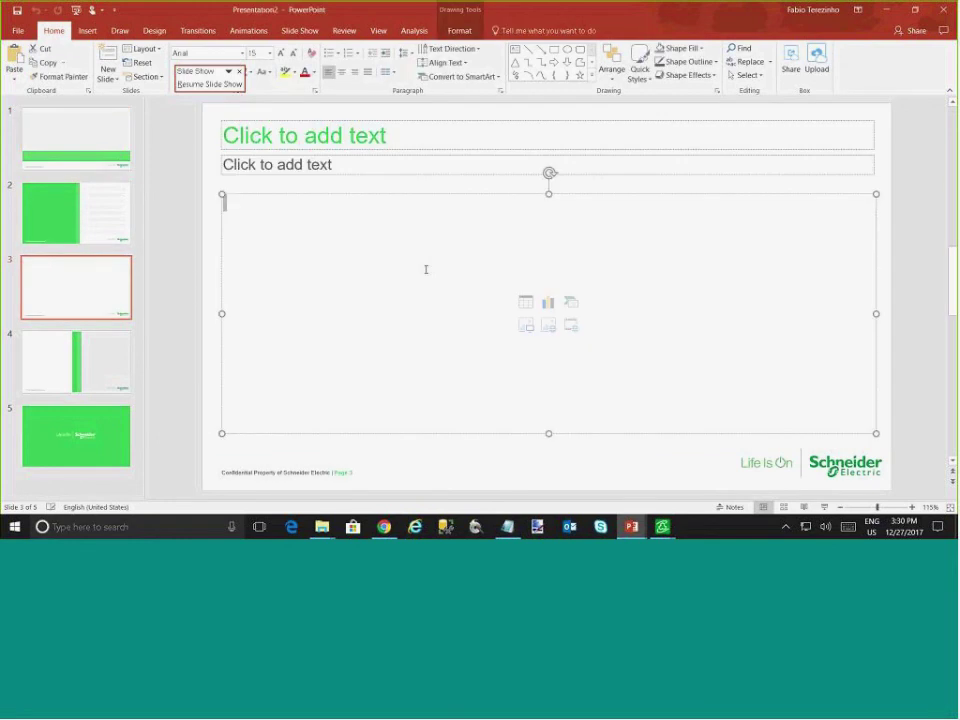
click(313, 184)
key(ctrl+a)
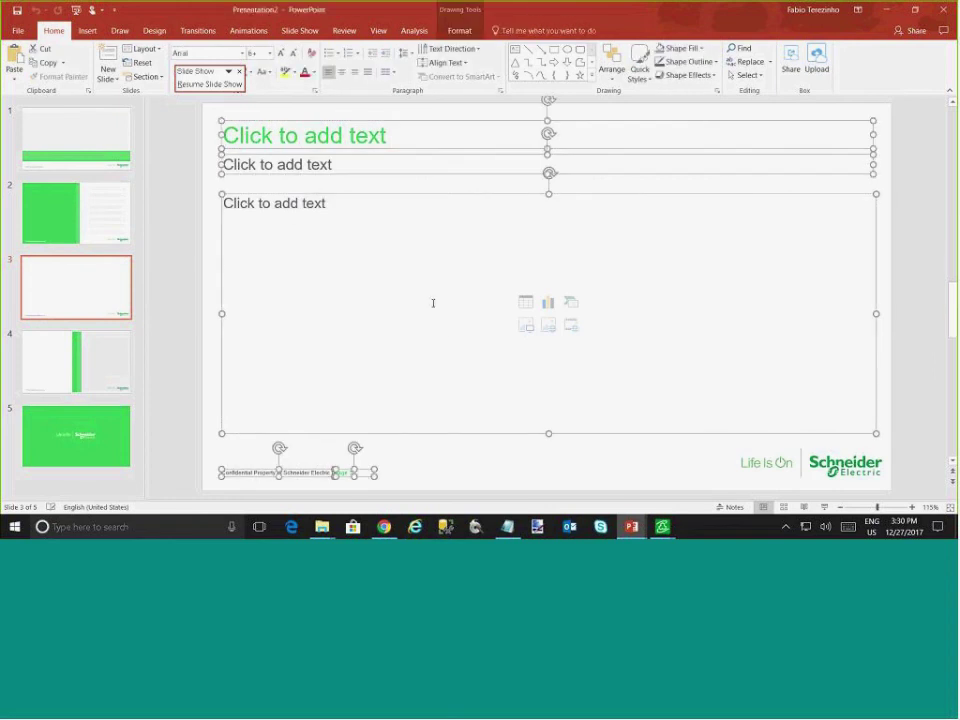
key(Delete)
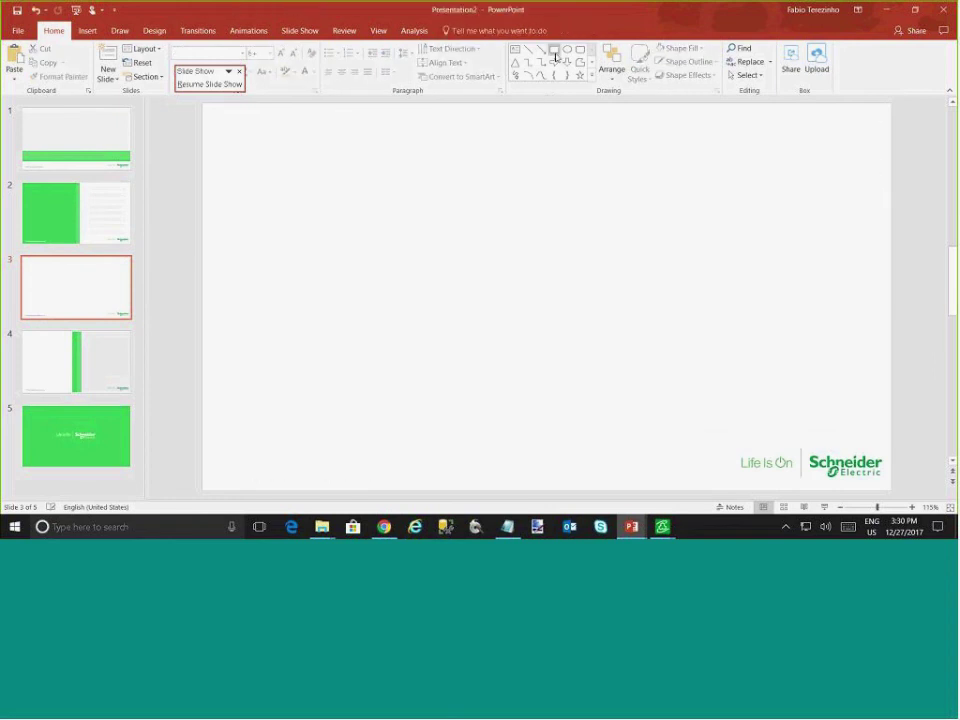
Draw an 'IoTView Runtime' box on the left and a copy on the right renamed 'IWS Runtime'
click(554, 48)
drag(220, 299, 329, 359)
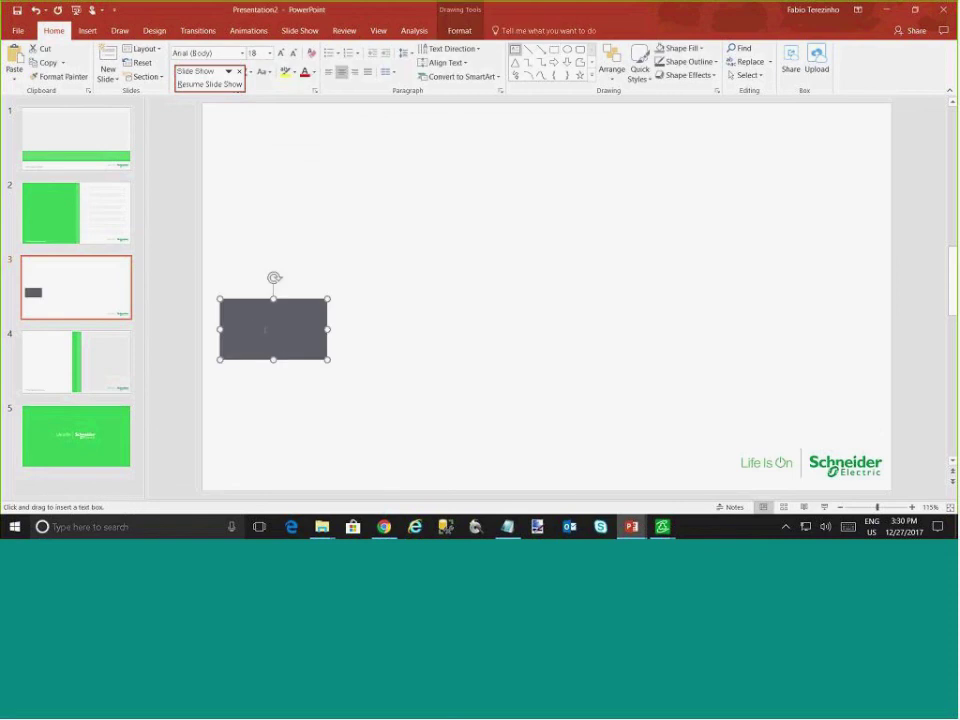
text(IoTView)
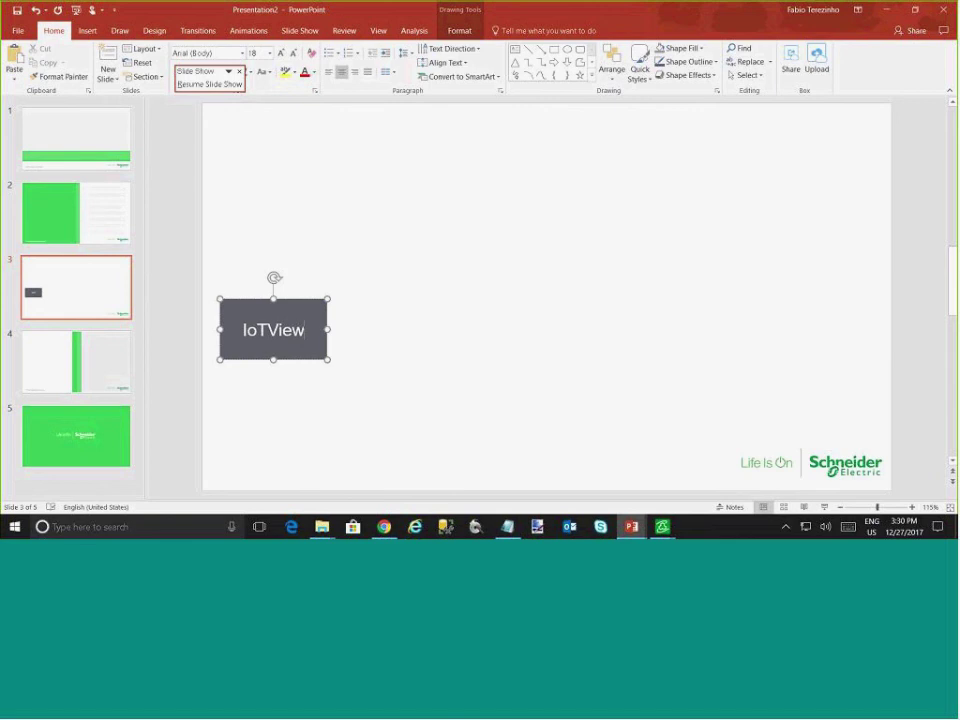
text( Runtime)
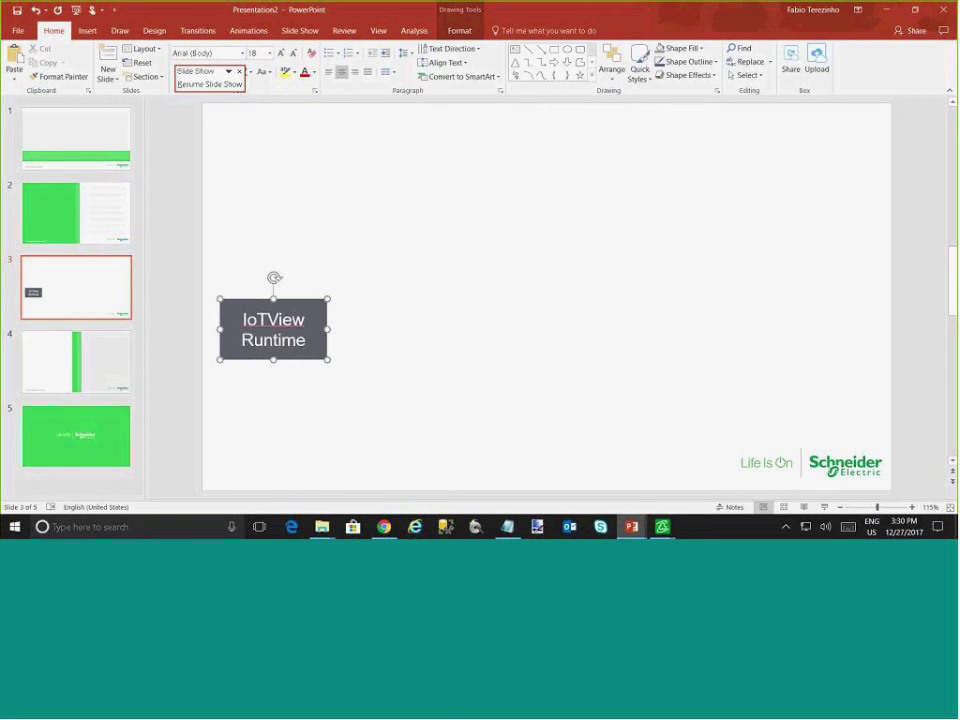
drag(310, 303, 752, 305)
drag(687, 319, 778, 321)
text(IWS)
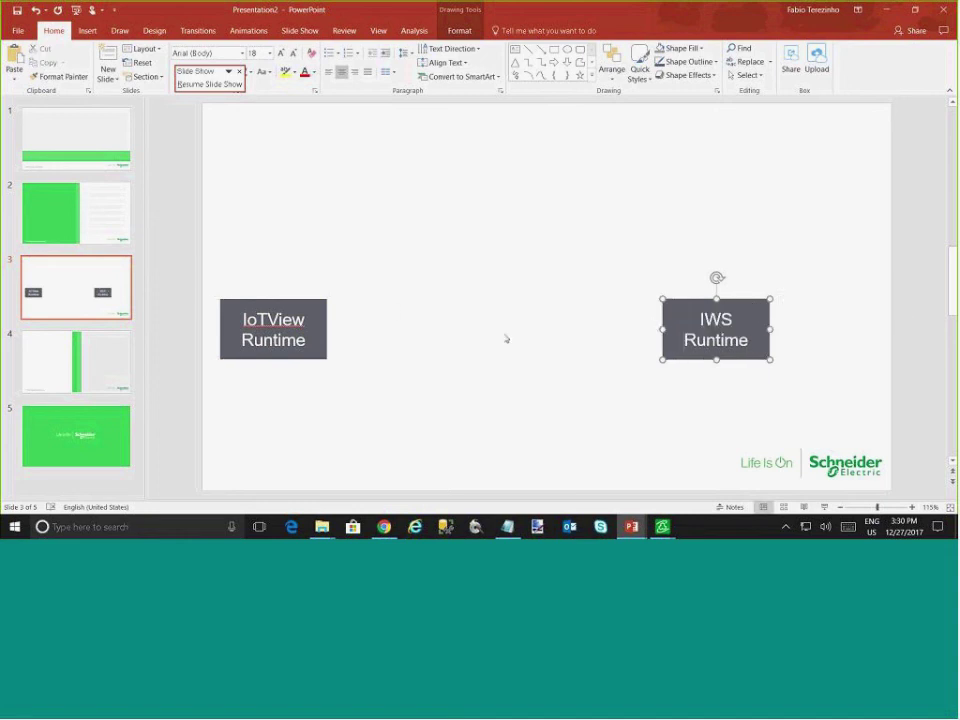
click(347, 223)
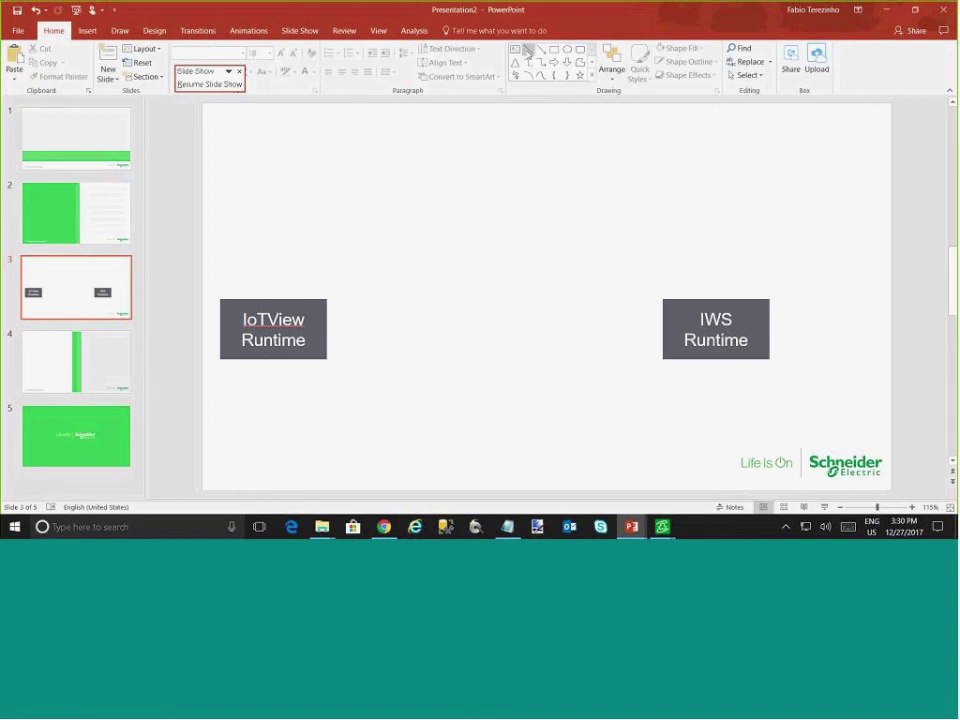
Duplicate the IoTView Runtime box above it and relabel it 'SMA Thin Clients'
click(317, 306)
drag(317, 306, 317, 162)
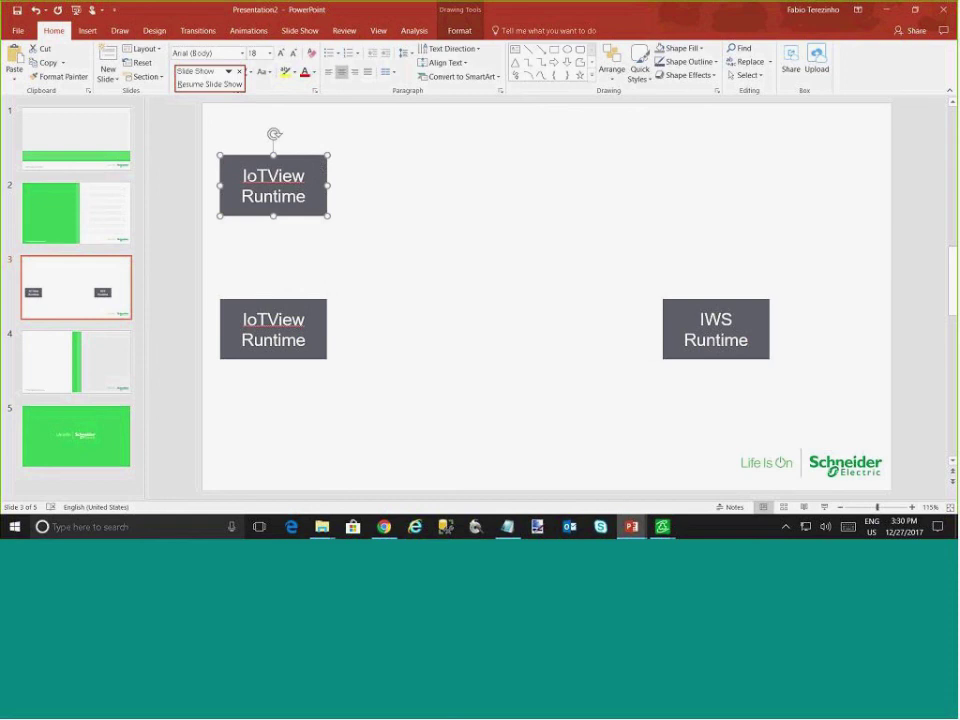
key(F2)
text(SMA Thin CLiwnt)
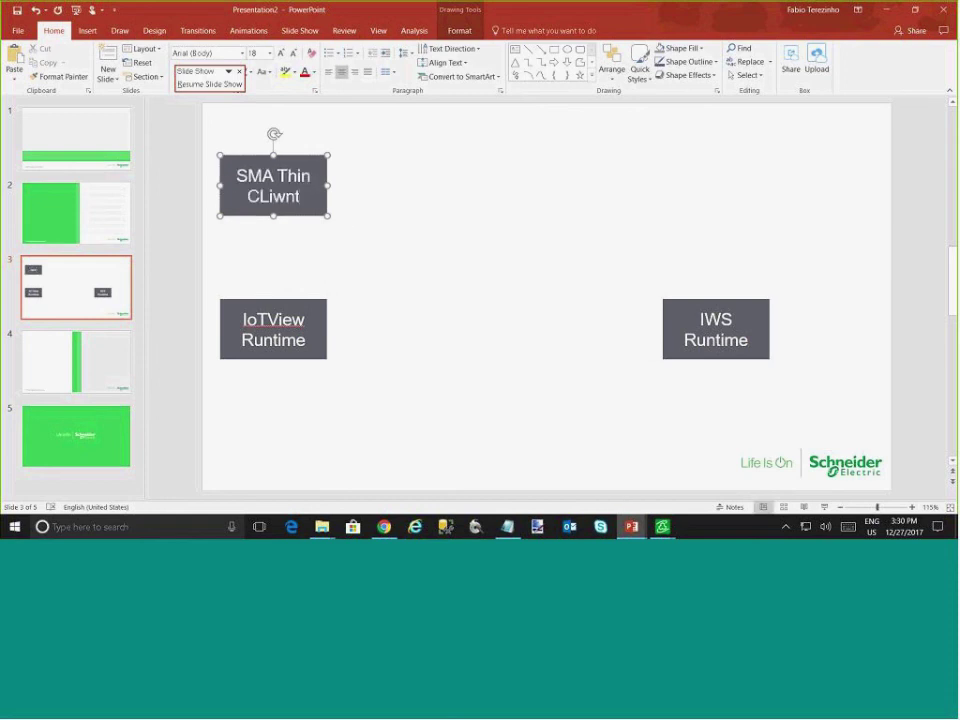
key(BackSpace)
key(BackSpace)
key(BackSpace)
text(ents)
Draw a straight line from SMA Thin Clients down to IoTView Runtime
click(528, 49)
drag(273, 217, 273, 299)
key(alt+Tab)
key(Tab)
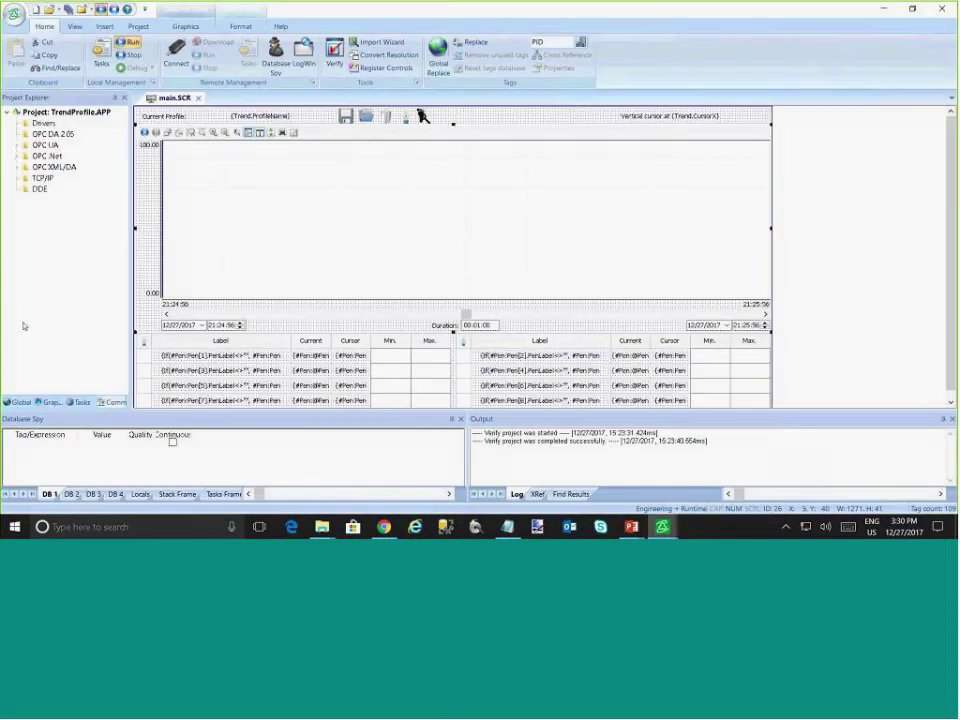
Open Mobile Access from the Graphics tree to its Global Settings, then reselect PowerPoint's SMA Thin Clients box
click(50, 402)
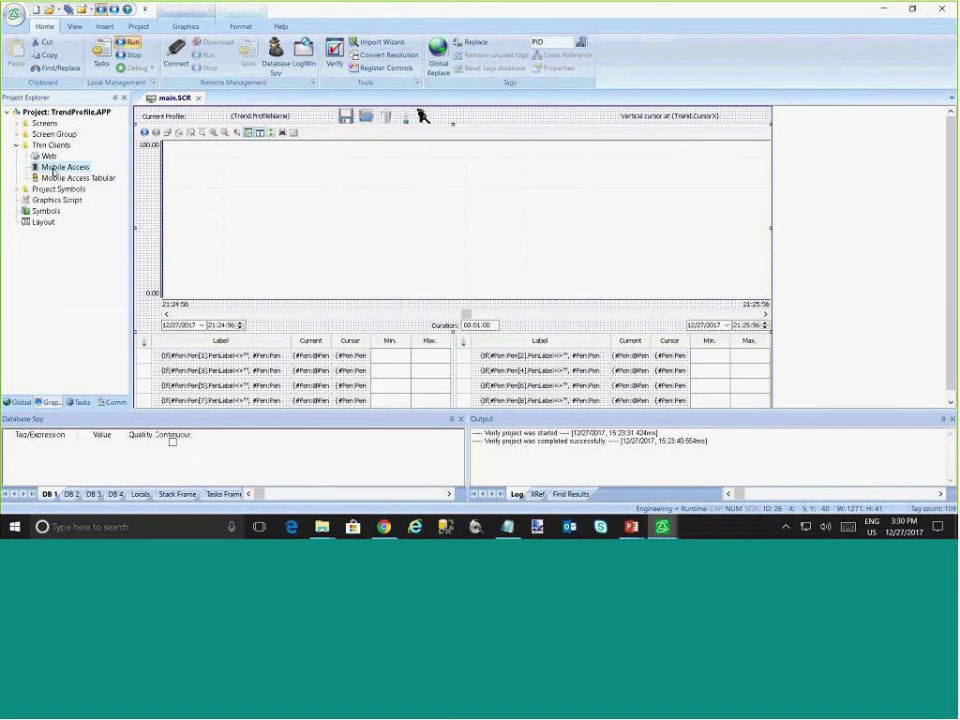
double_click(62, 166)
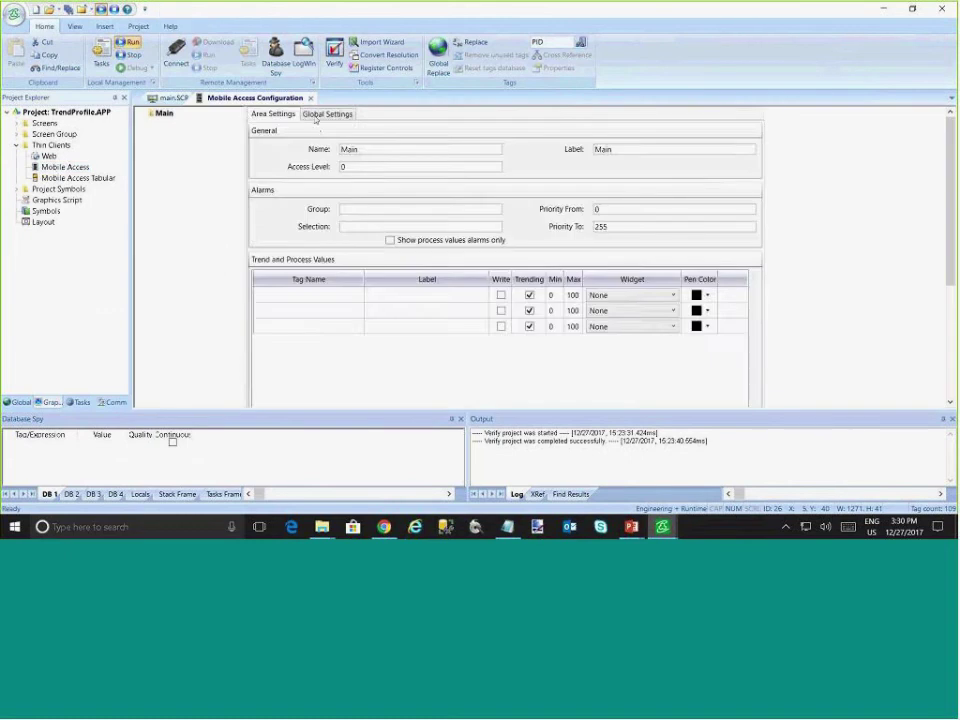
click(327, 114)
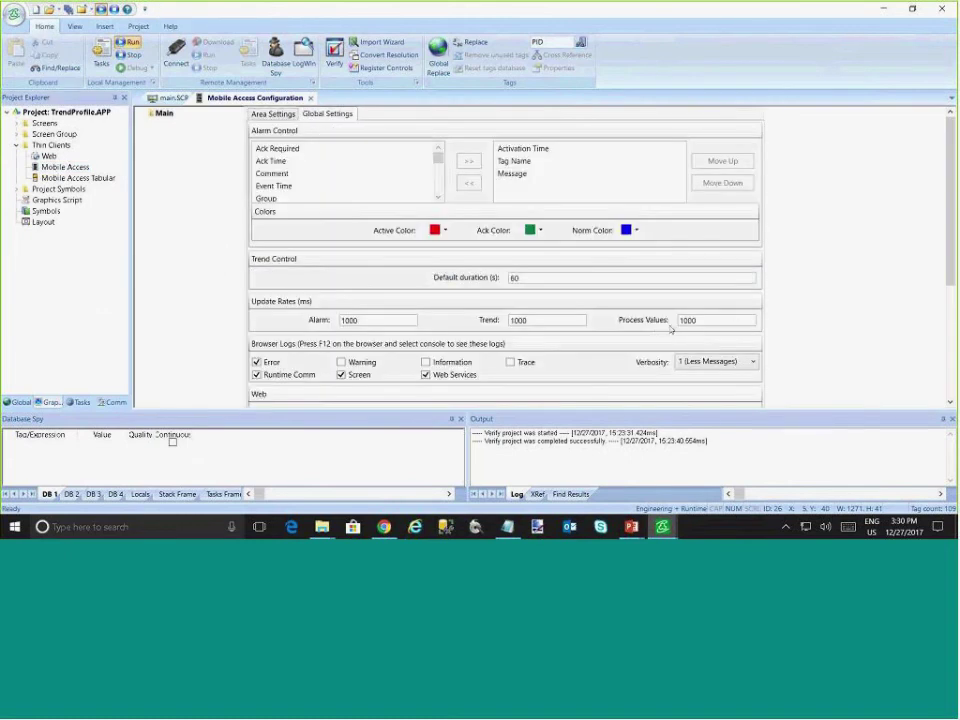
key(alt+Tab)
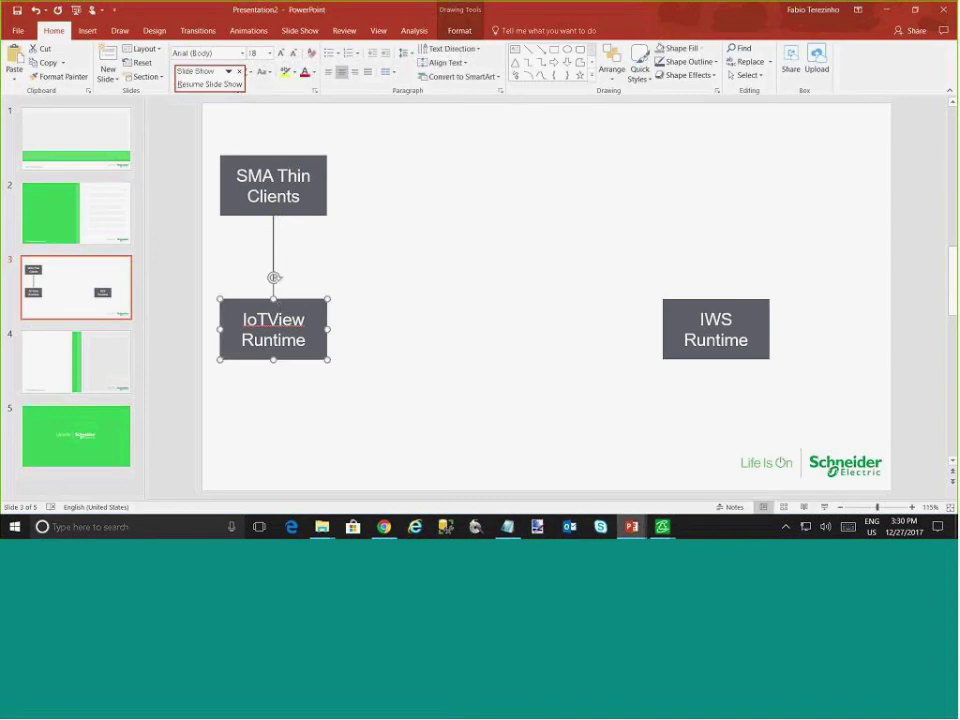
click(222, 162)
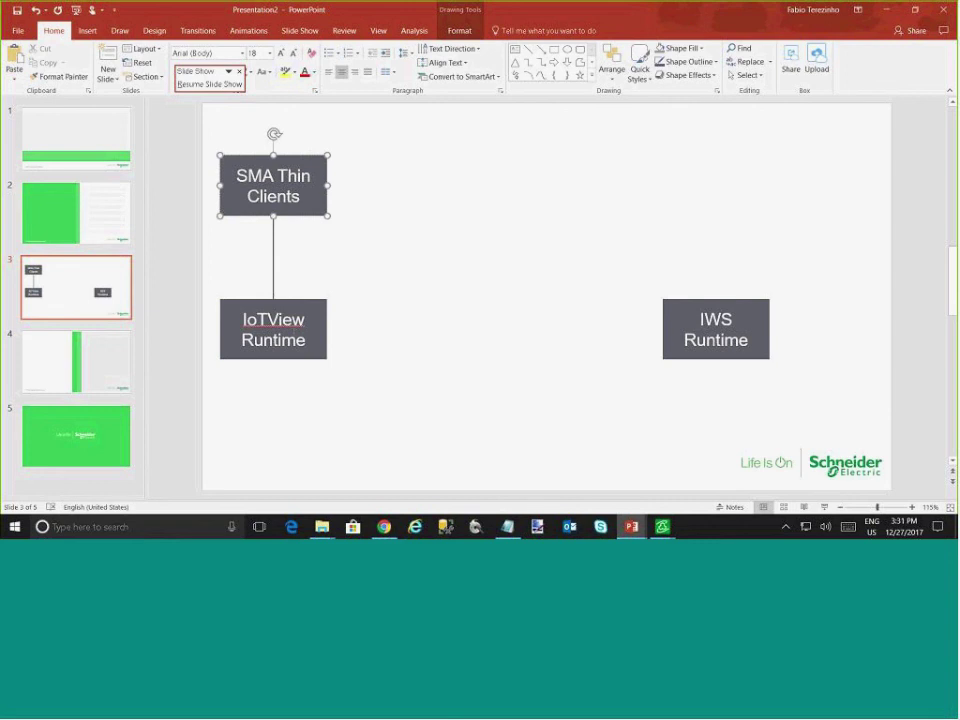
Draw a narrow rectangle against IoTView Runtime's right side and type 'OPC UA Server' into it
click(308, 334)
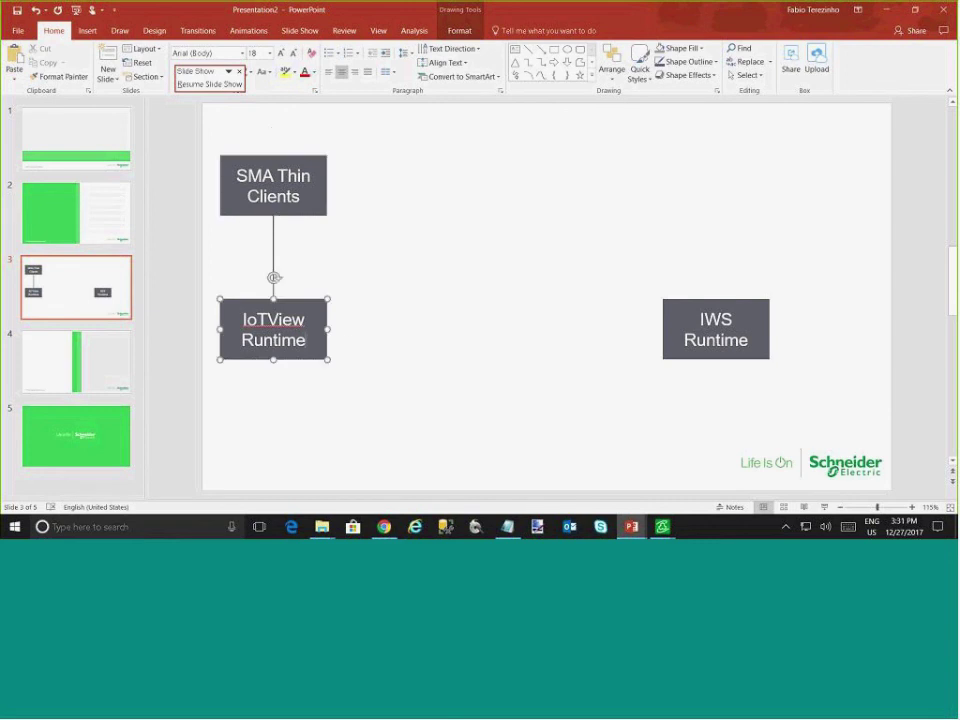
click(692, 318)
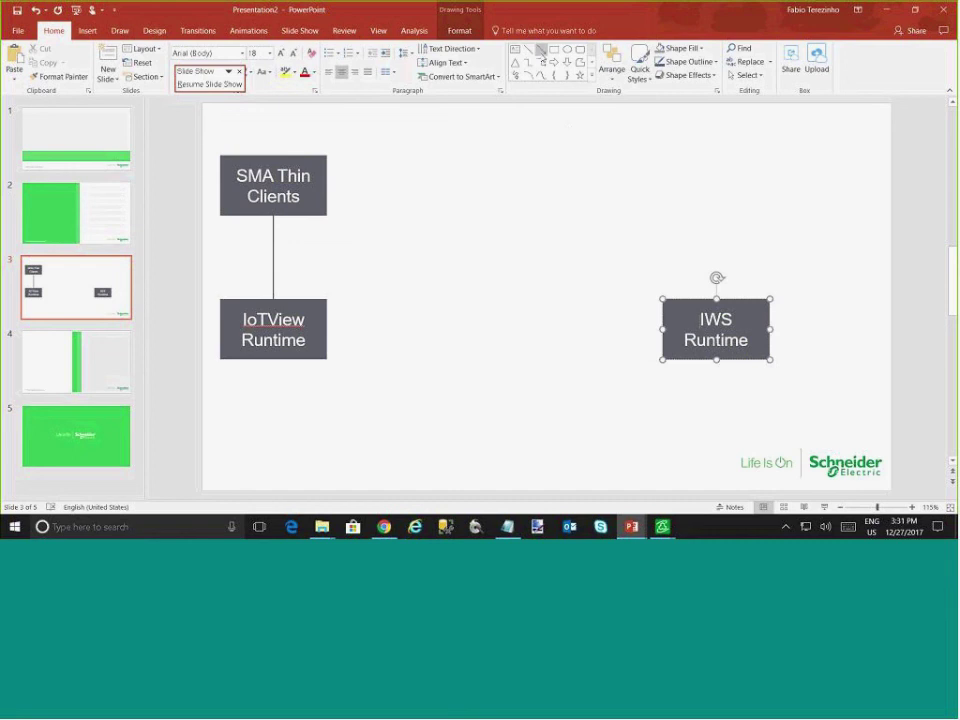
click(527, 52)
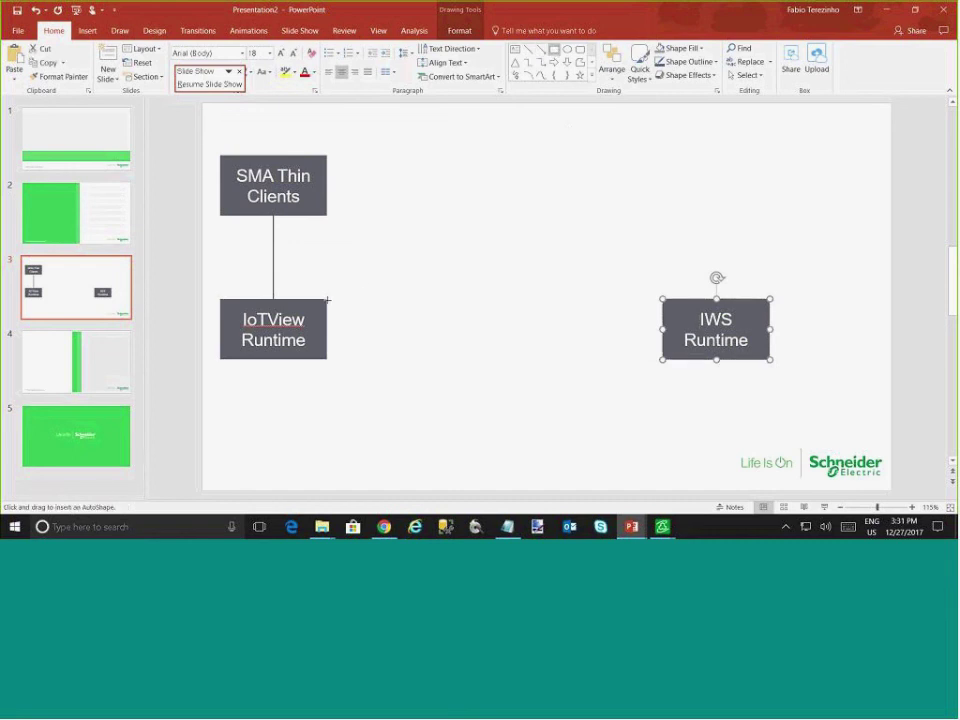
drag(327, 299, 380, 360)
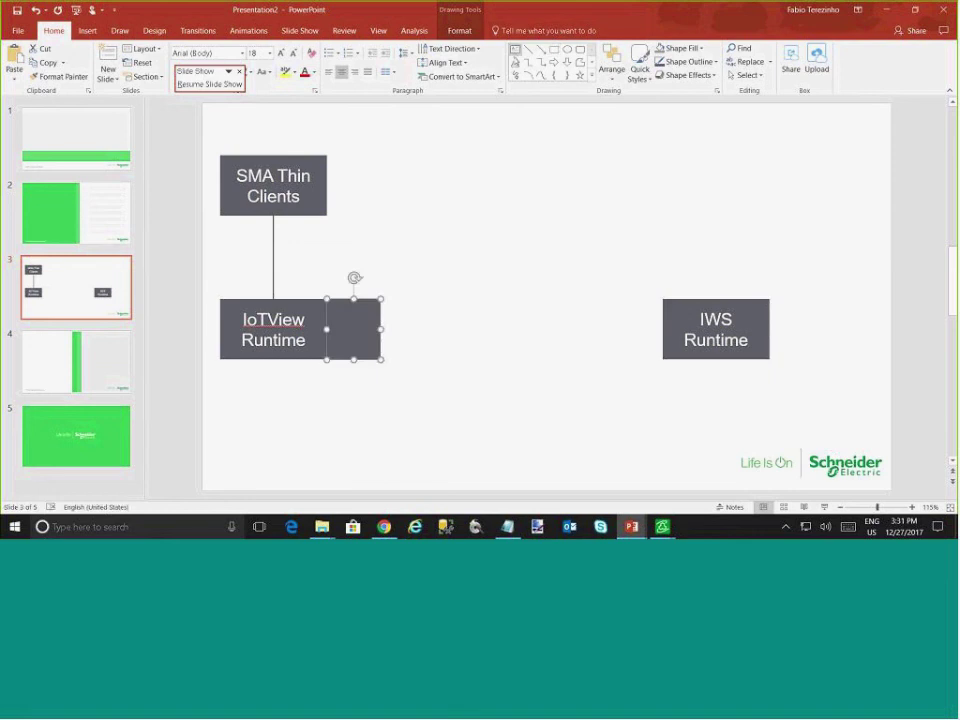
click(515, 48)
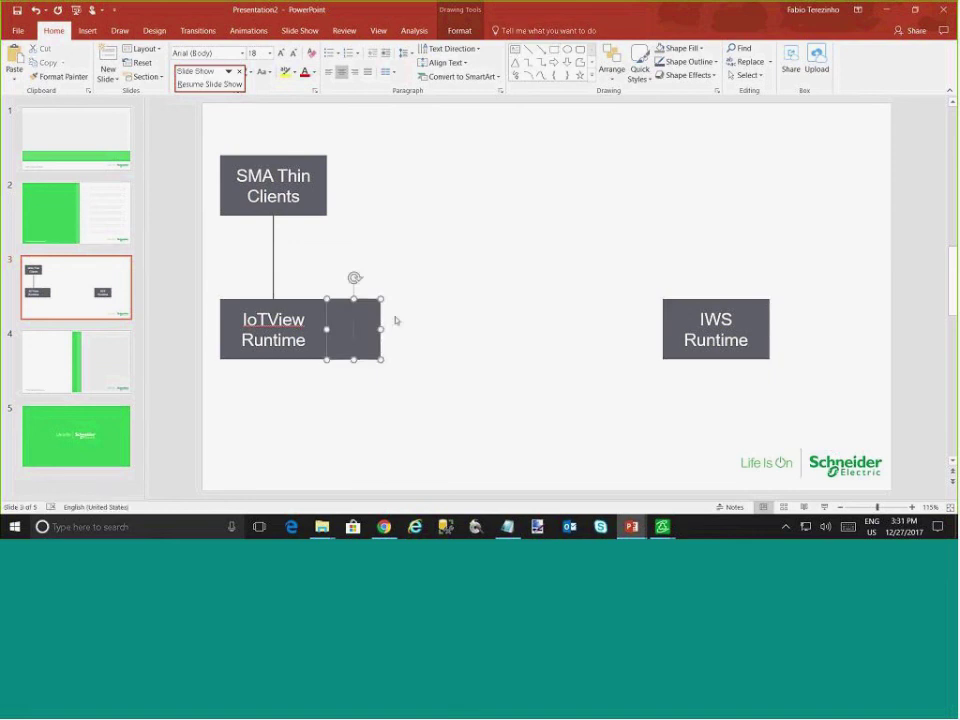
text(OPC UA Serv)
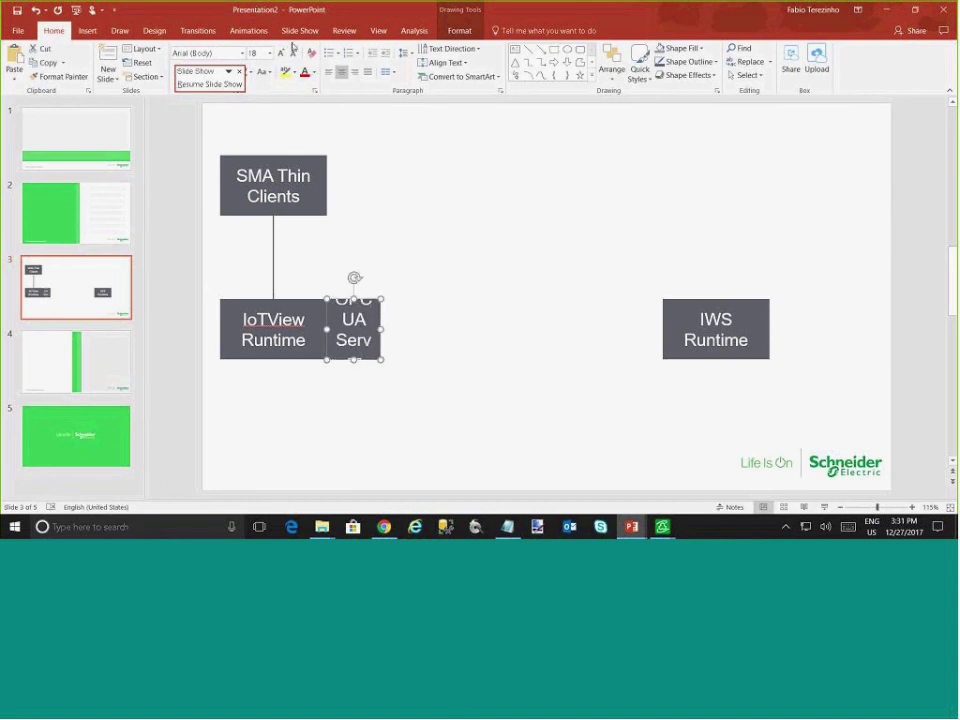
text(er)
Set the OPC UA Server Runtime task to start automatically in the project status task list
key(alt+Tab)
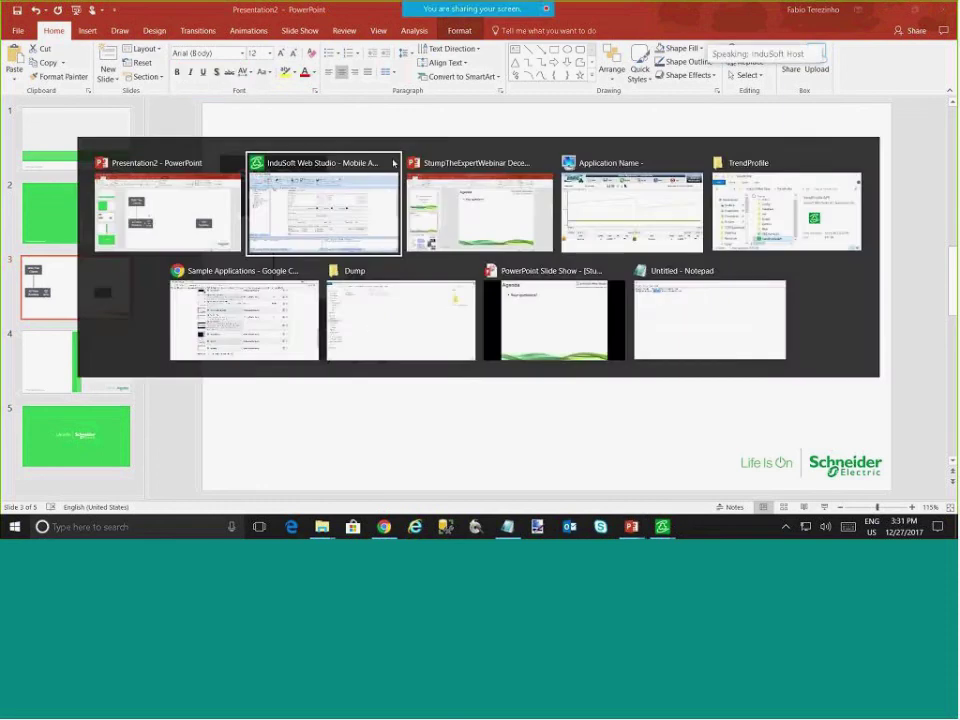
click(100, 60)
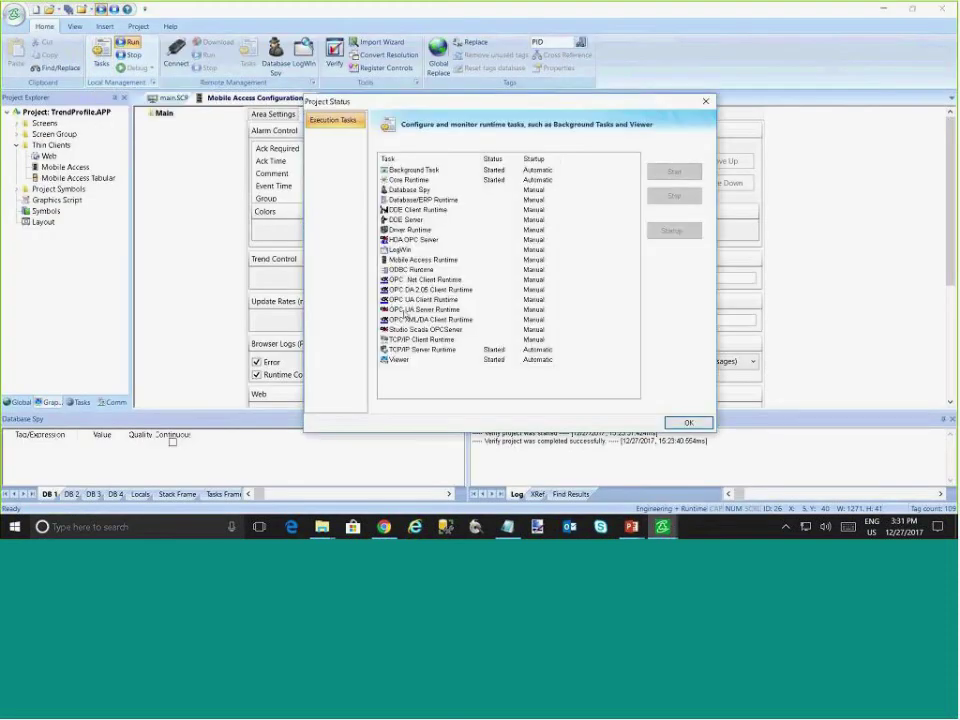
click(405, 310)
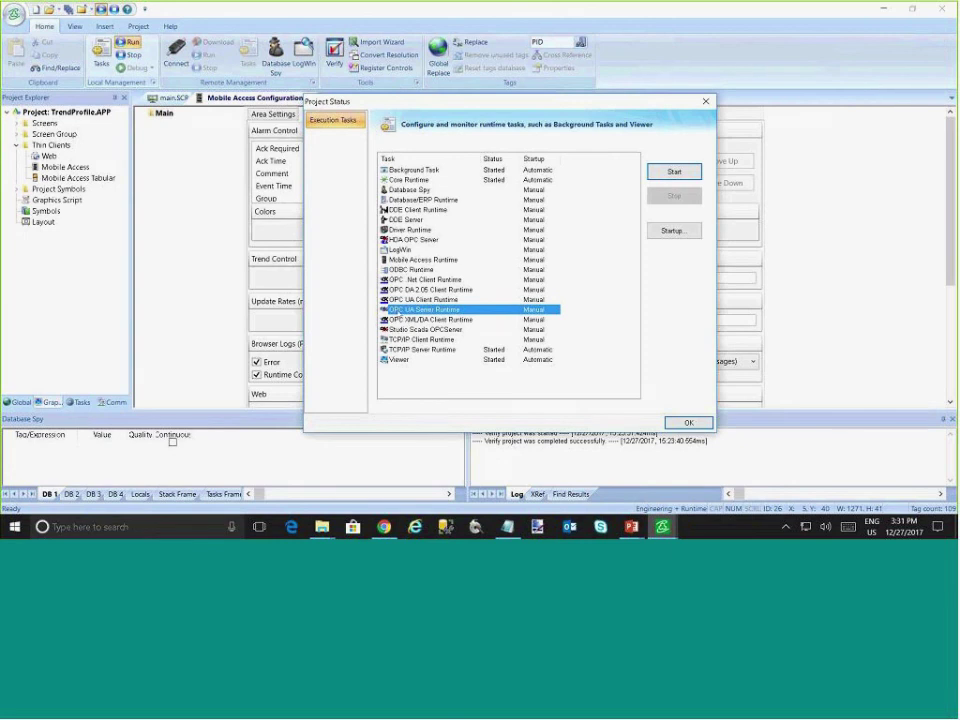
click(674, 231)
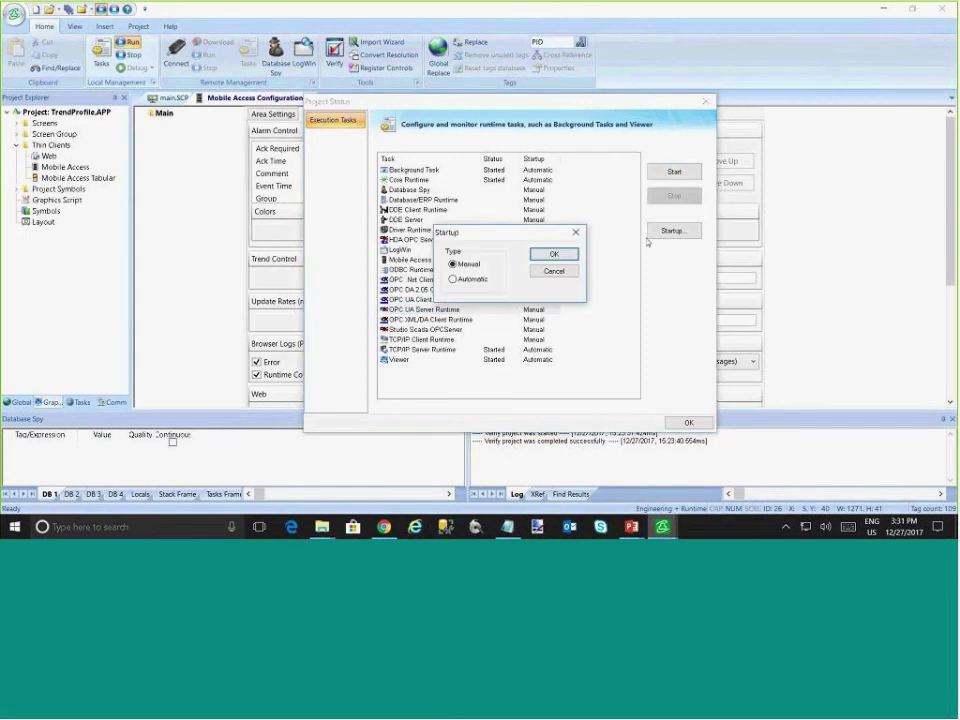
click(466, 279)
click(554, 254)
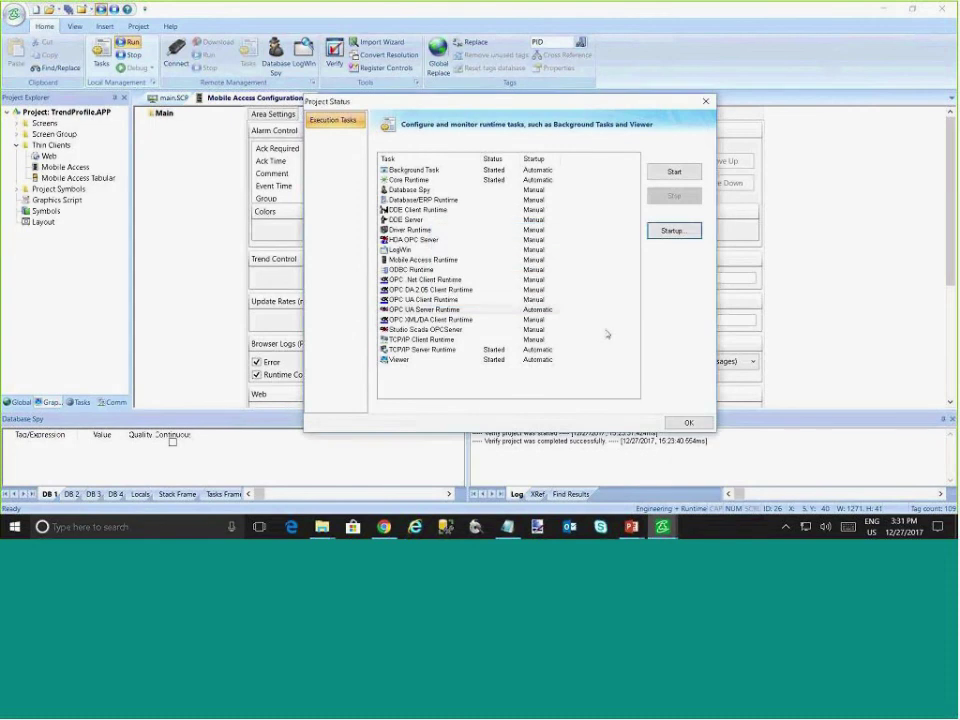
click(688, 423)
Open the Project Tags datasheet and check ApplicationName's UA/External Availability, leaving it Disabled
click(17, 402)
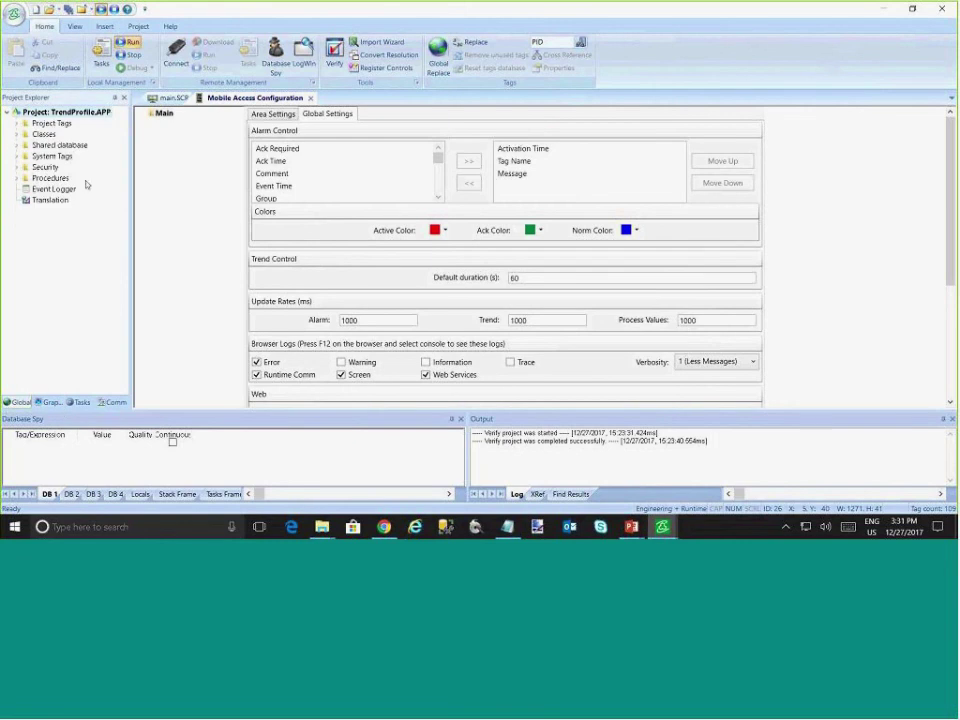
double_click(51, 123)
double_click(67, 134)
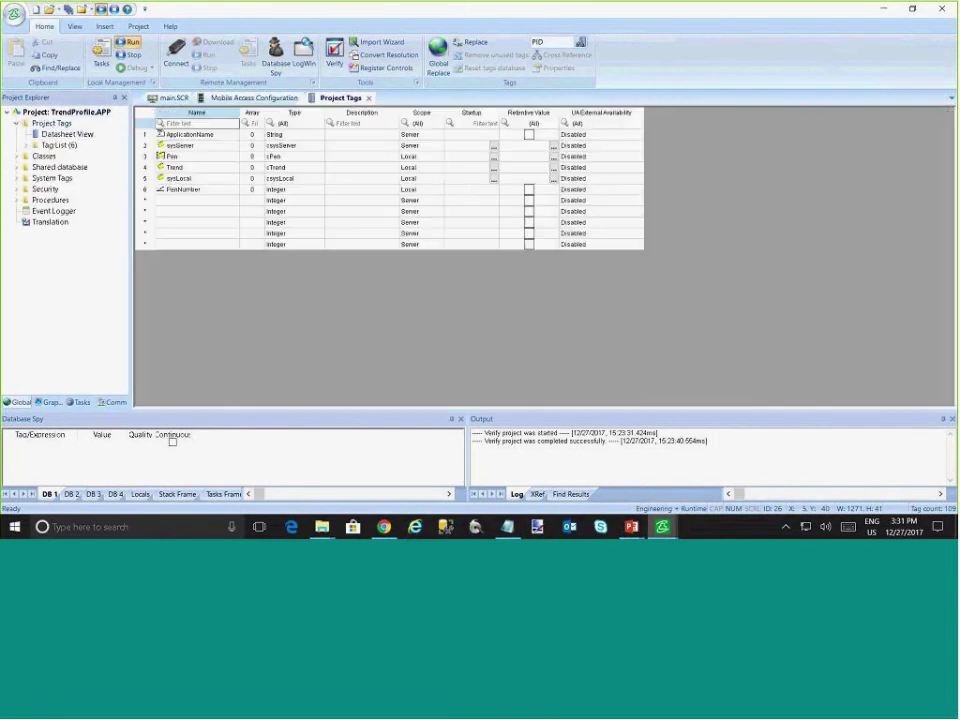
click(586, 137)
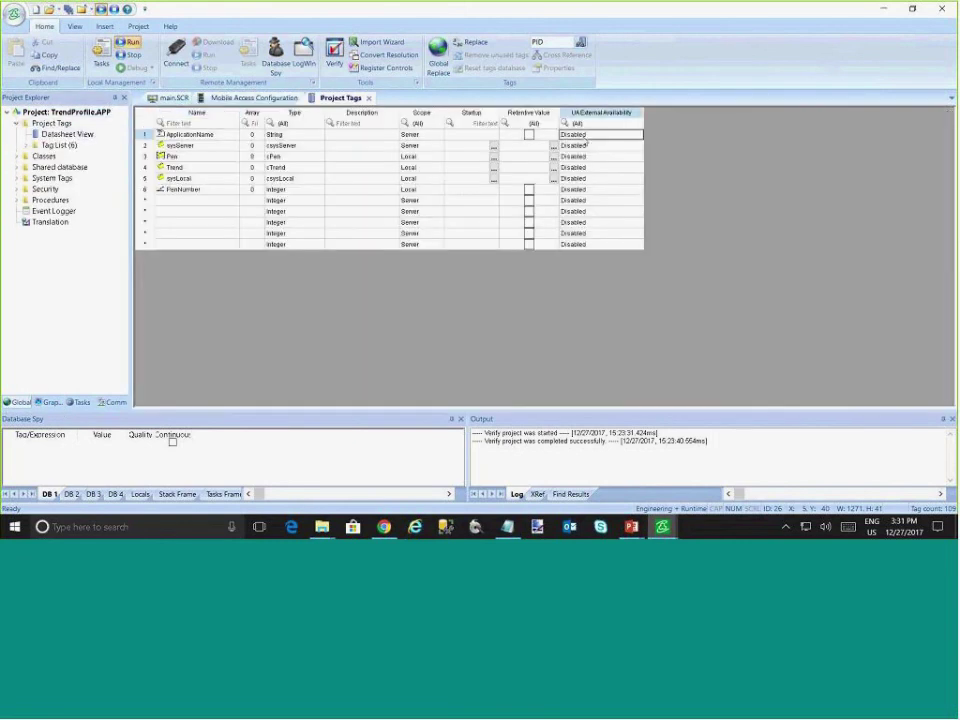
click(586, 137)
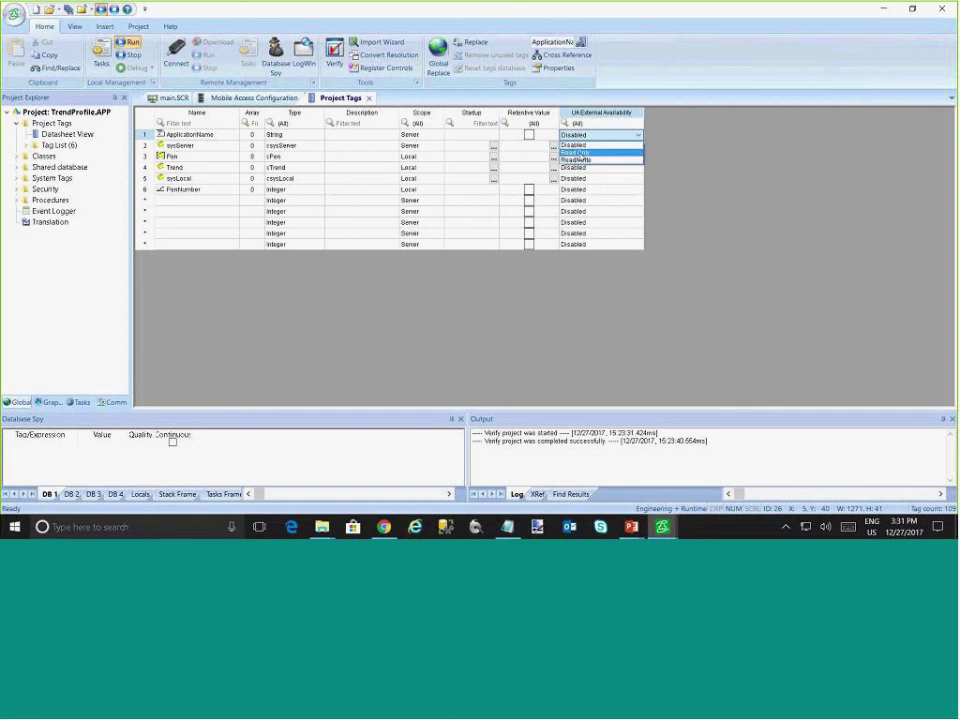
click(588, 174)
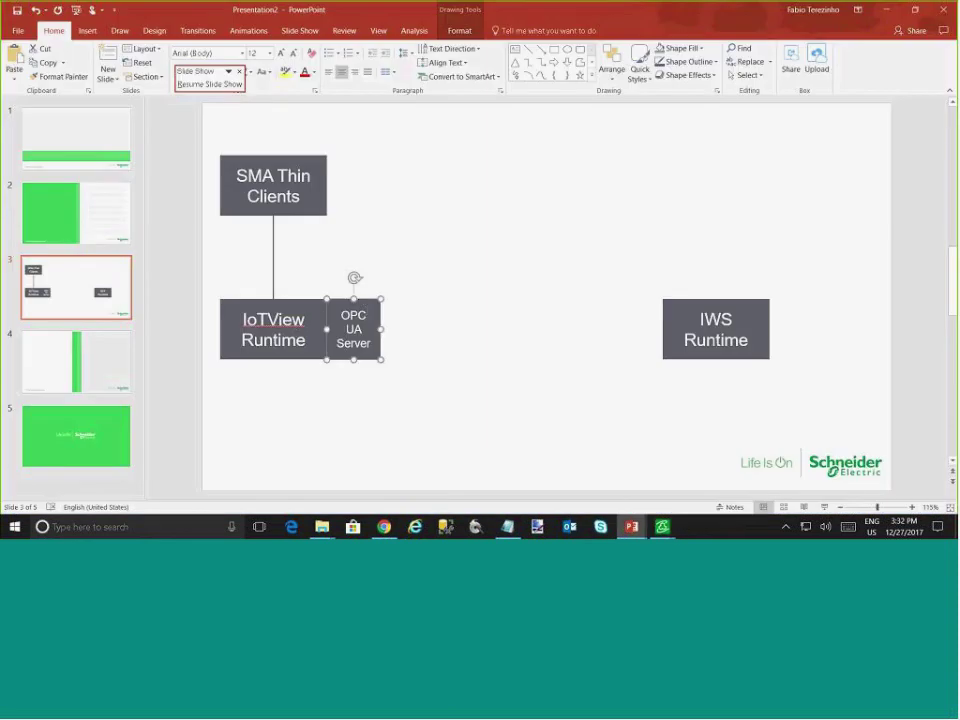
Copy the OPC UA Server label beside IWS Runtime and rename it 'OPC UA Client'
drag(368, 313, 650, 313)
double_click(636, 343)
text(Client)
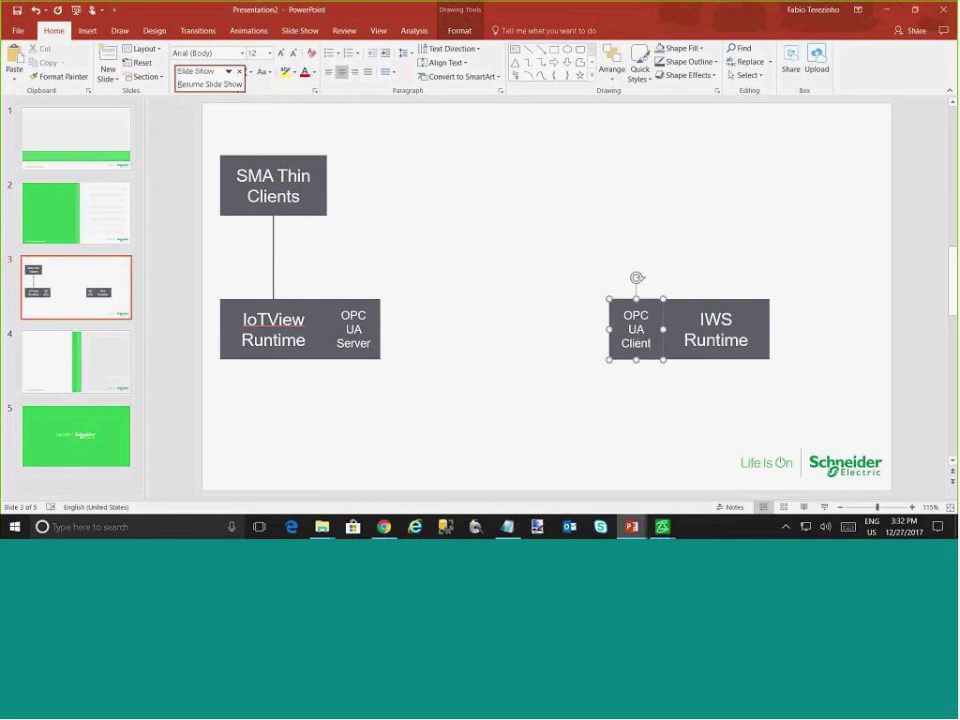
Expand OPC UA in the Comm tree to show Connections and Redundancy Group
key(alt+Tab)
click(112, 402)
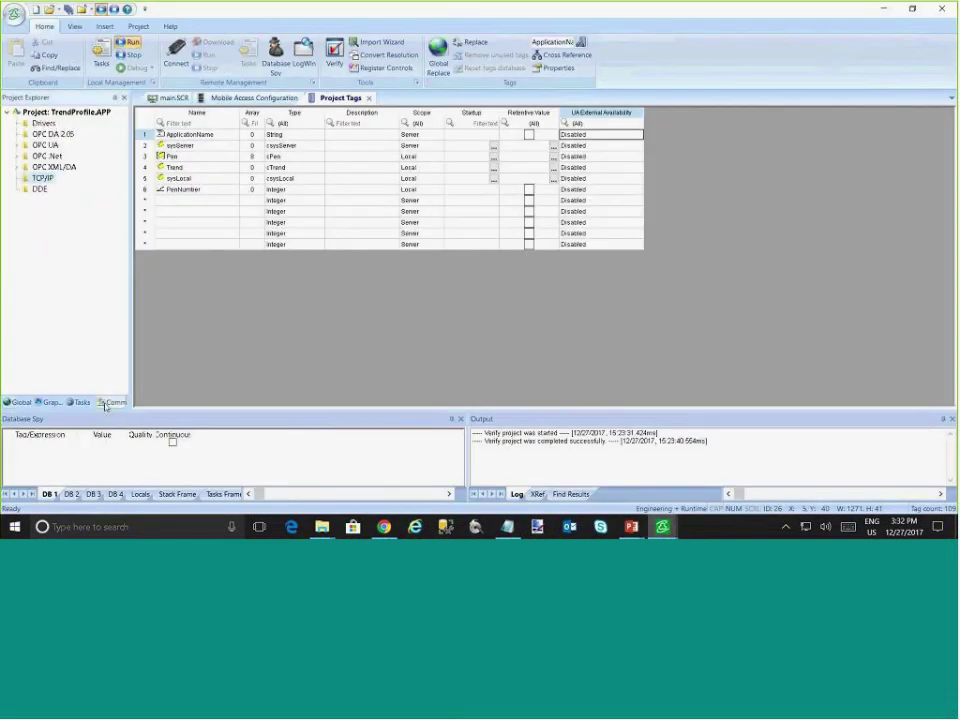
double_click(47, 145)
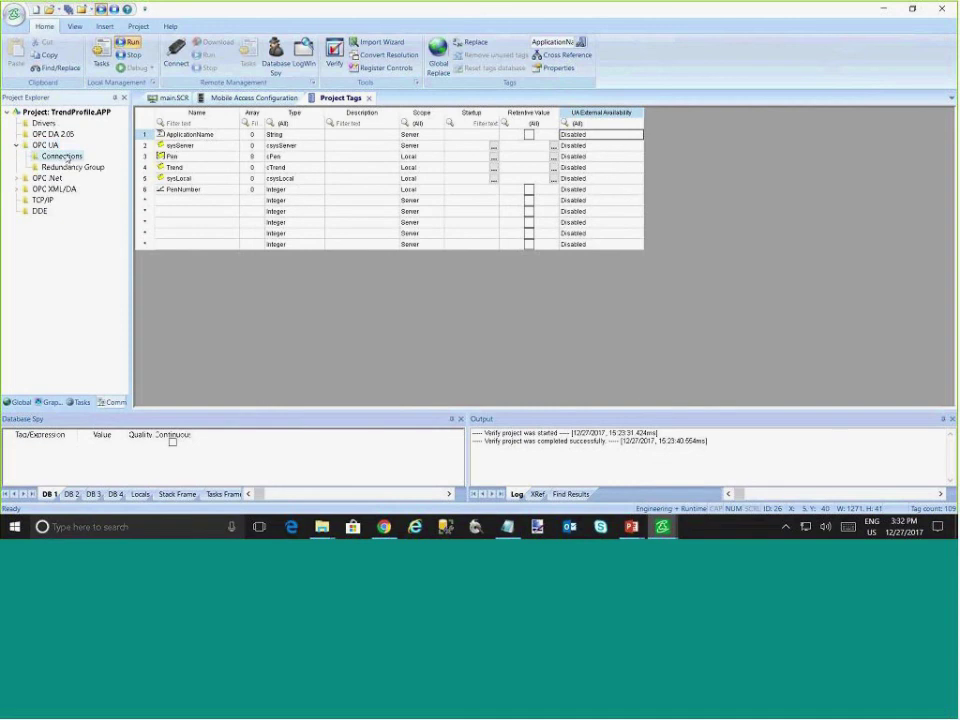
key(alt+Tab)
Draw a straight line joining the OPC UA Client box to the OPC UA Server box
click(444, 246)
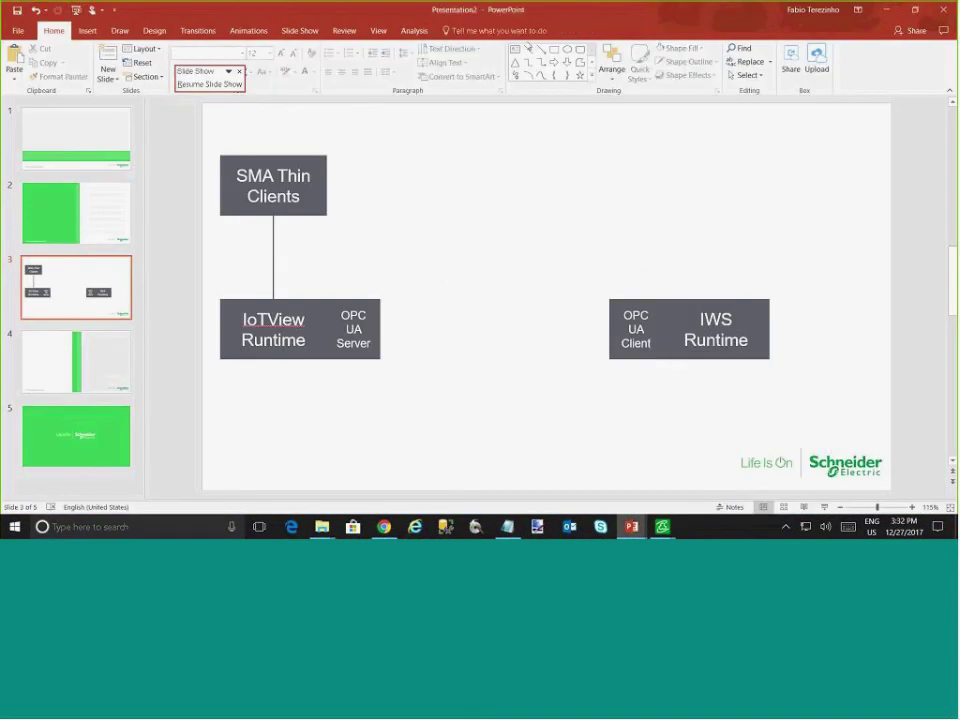
click(528, 48)
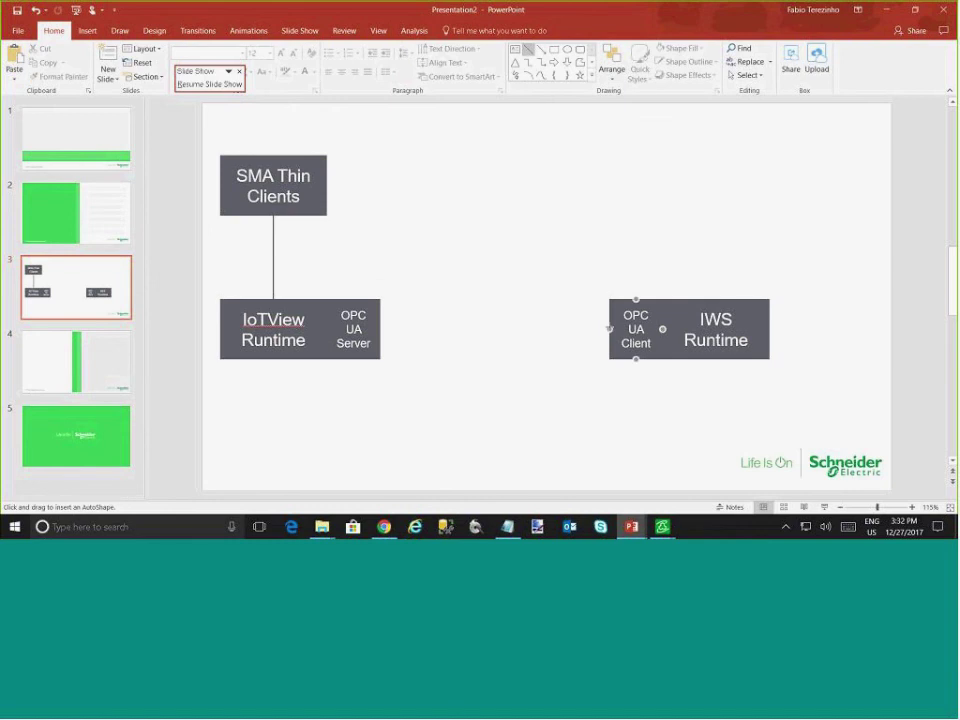
mouse_move(609, 328)
mouse_down()
mouse_move(420, 311)
mouse_move(380, 328)
mouse_up()
click(424, 270)
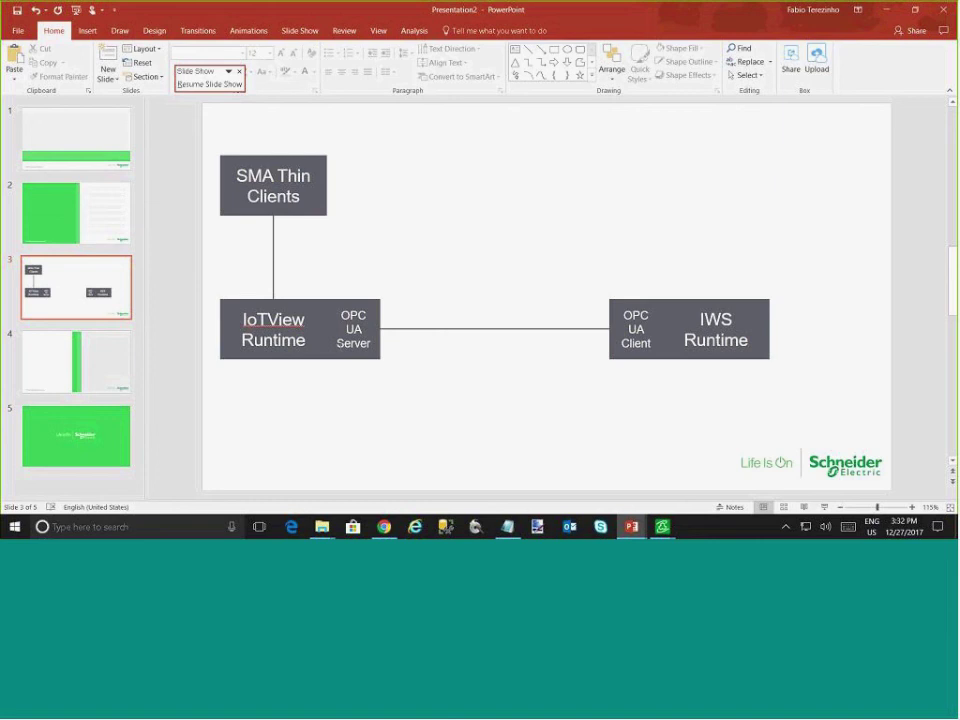
click(352, 330)
double_click(350, 343)
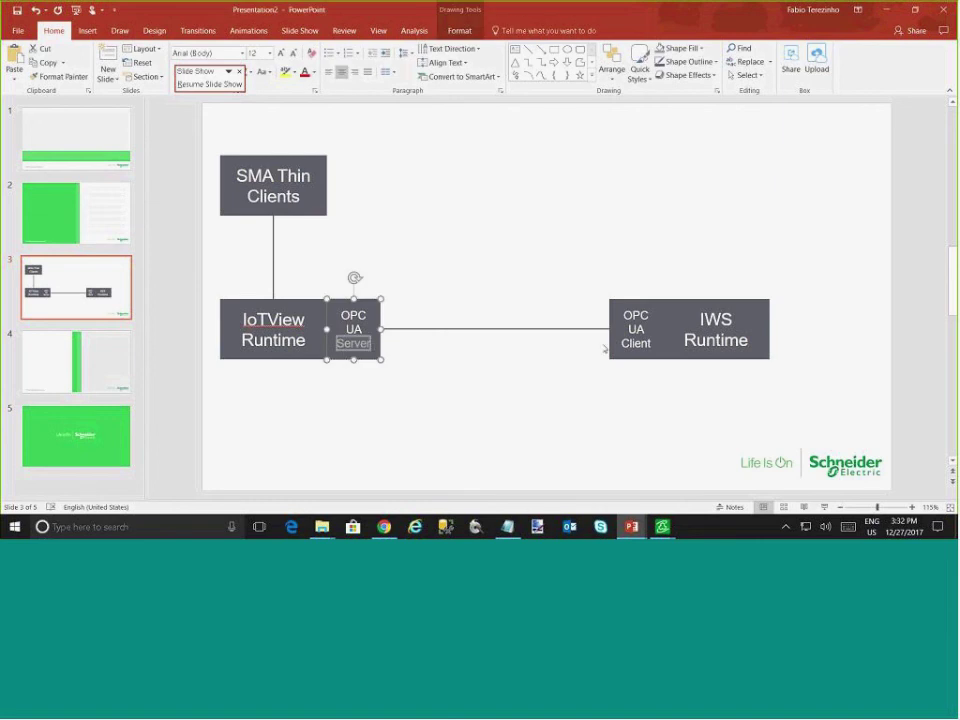
double_click(636, 343)
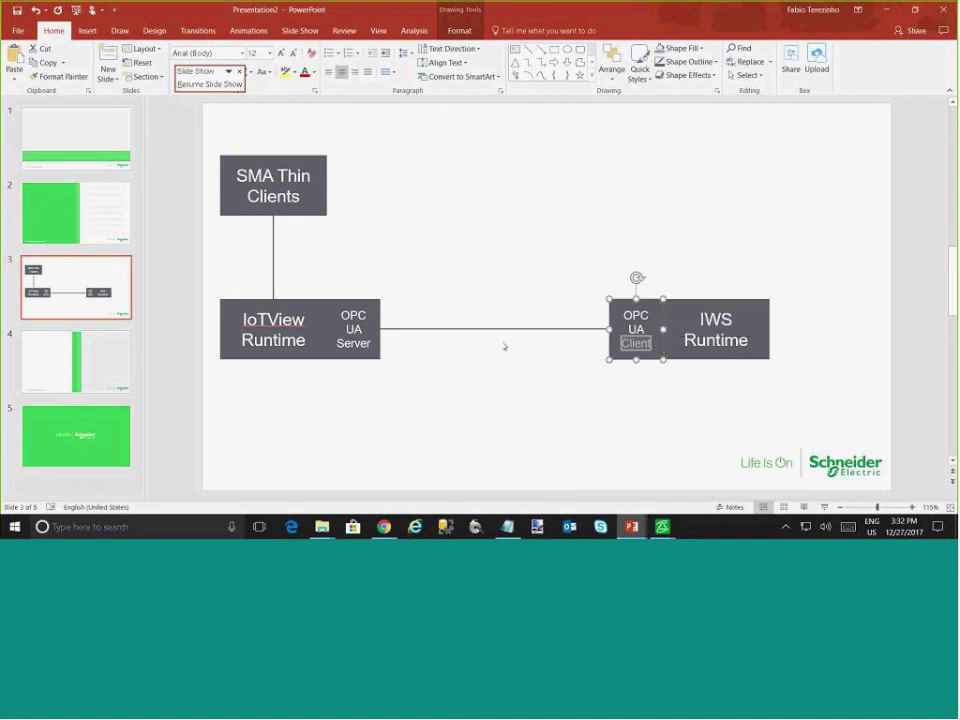
click(366, 329)
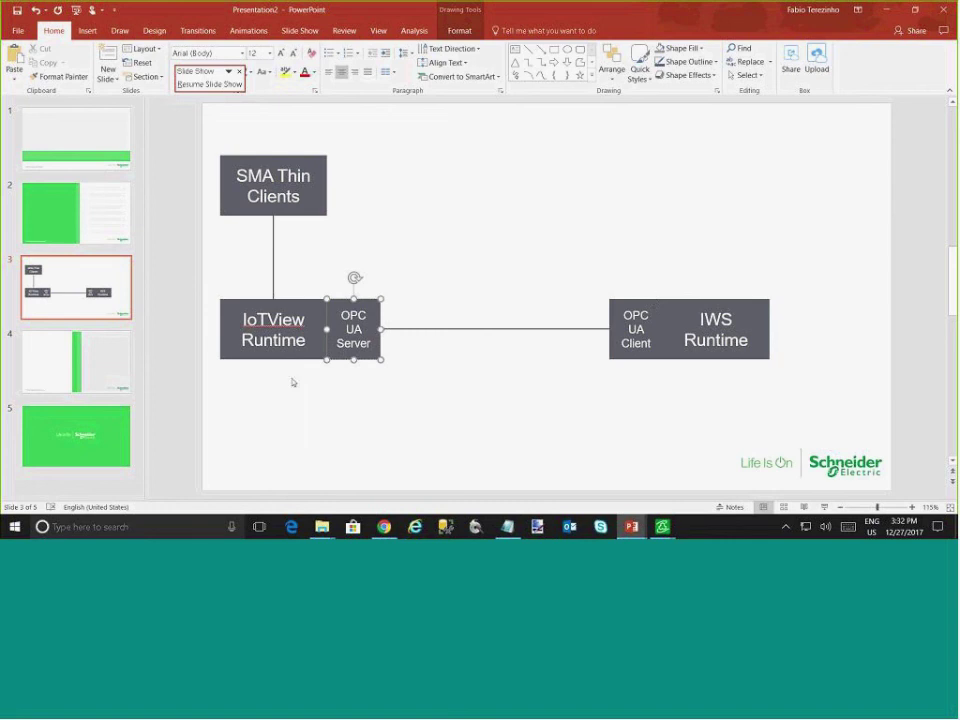
click(639, 328)
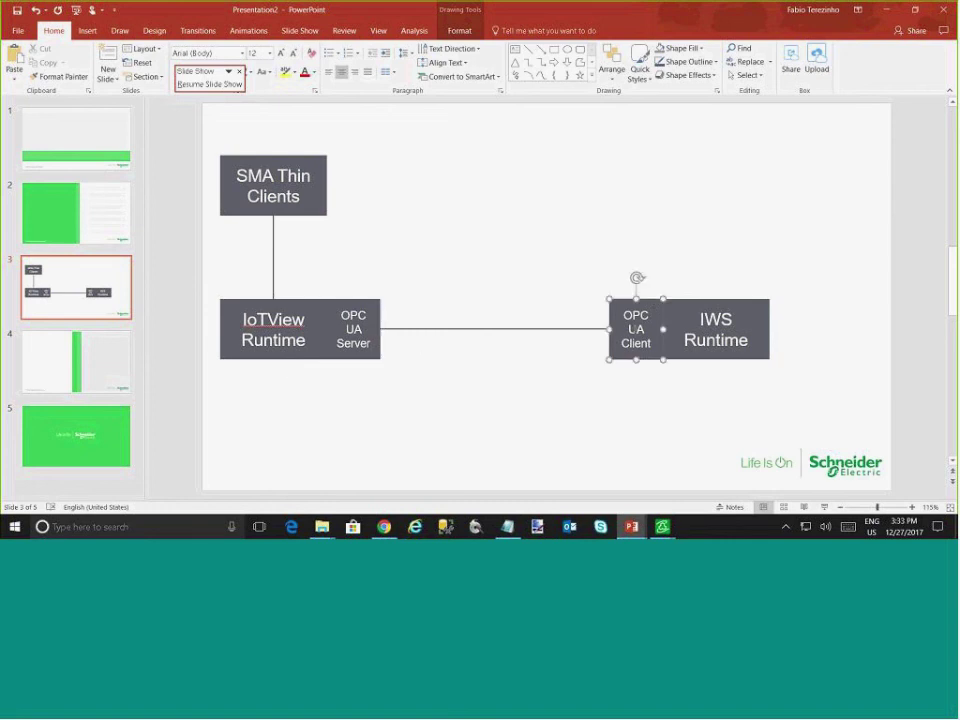
click(348, 328)
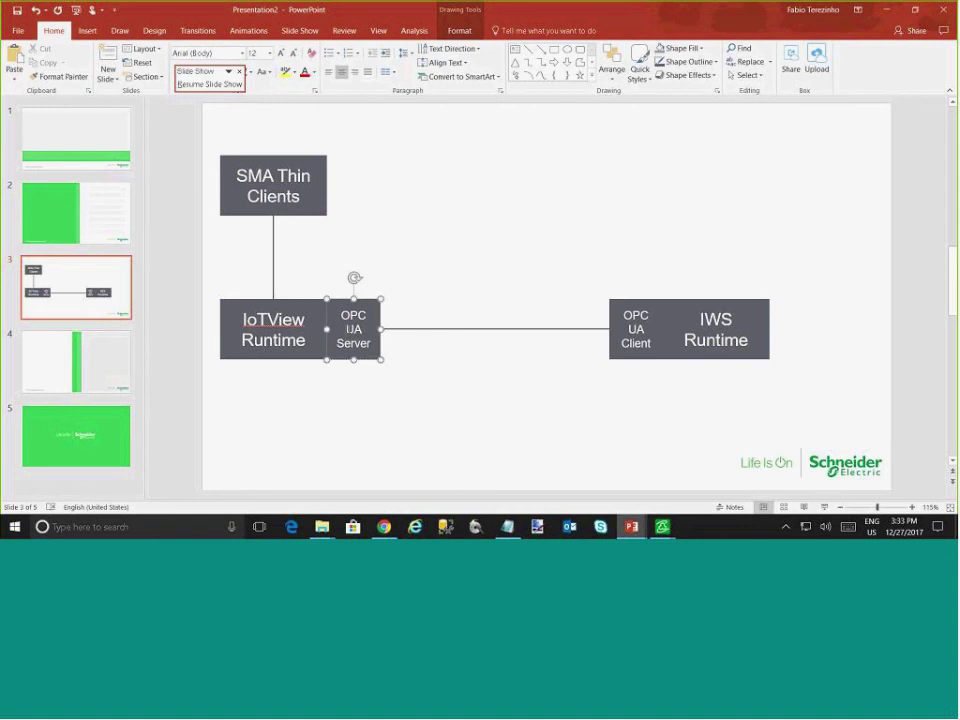
Add a 'TCP/IP' text box and position it just above the connecting line
click(515, 50)
click(479, 309)
text(TCP/)
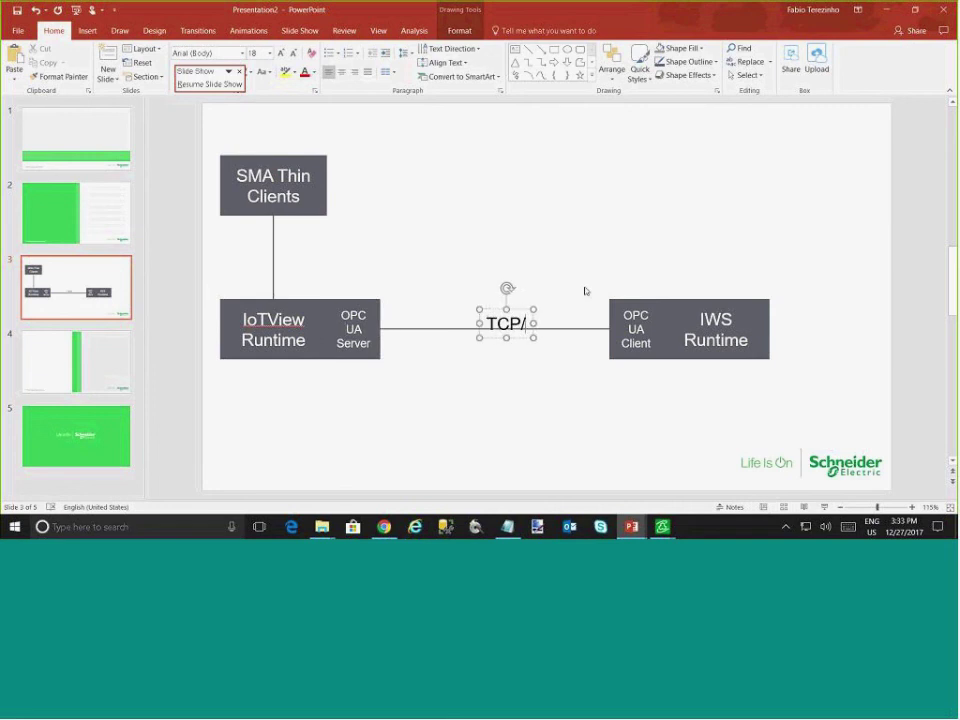
text(IP)
drag(521, 306, 496, 298)
click(490, 381)
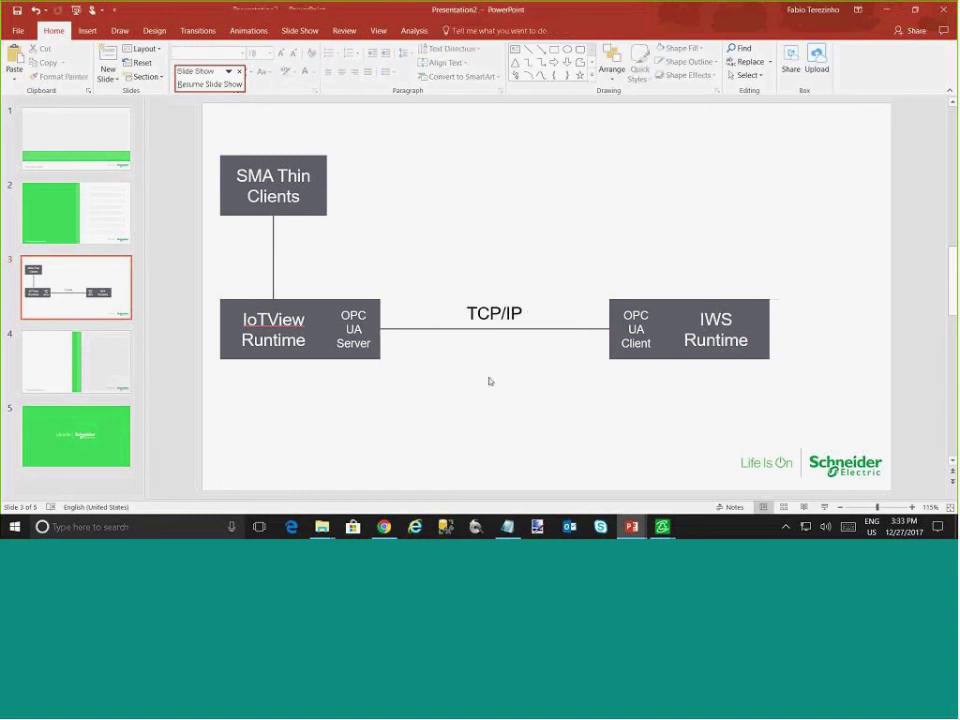
Copy slide 3 and paste it as a new slide 4
click(108, 314)
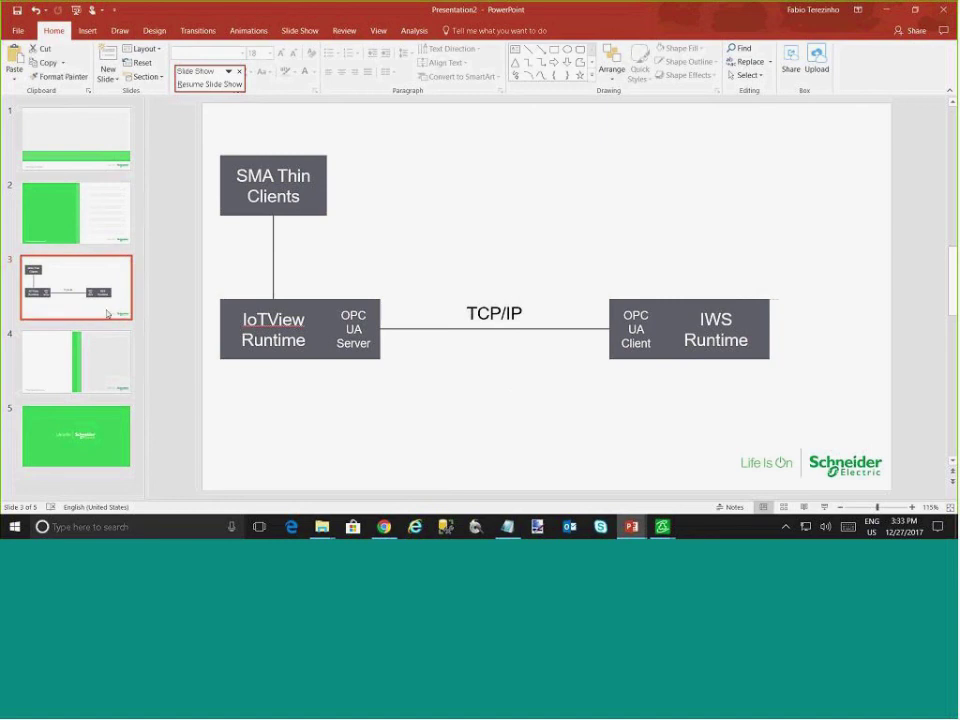
key(ctrl+c)
key(ctrl+v)
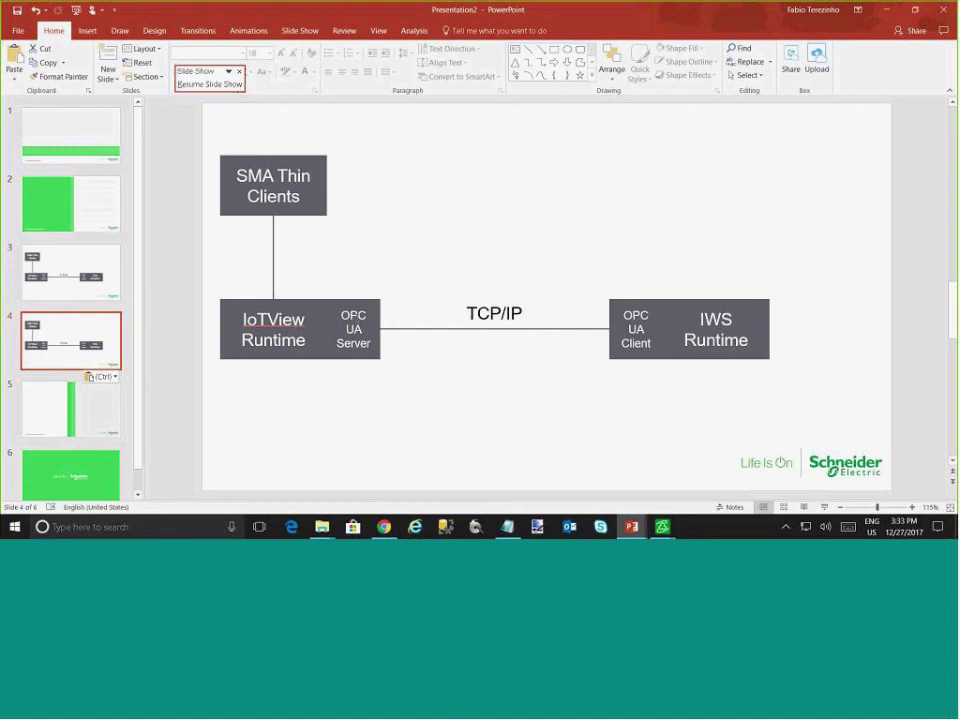
key(Escape)
On slide 4, relabel the Server and Client boxes 'MOTCP' and 'MODSL' and widen both to one line
drag(341, 314, 371, 344)
text(MC)
text(TCP)
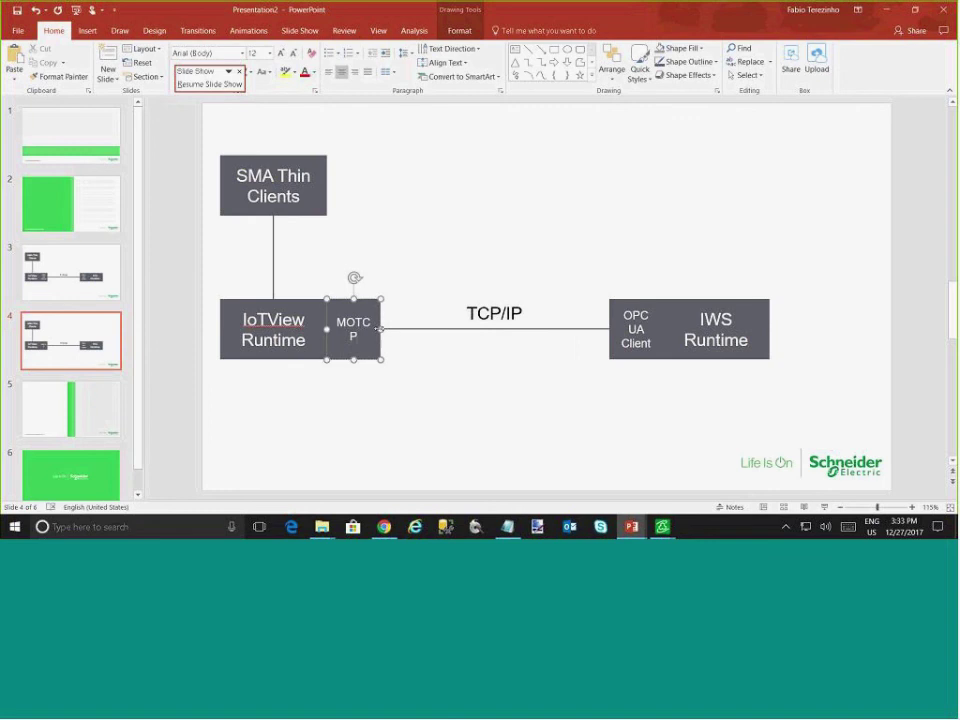
drag(383, 328, 389, 328)
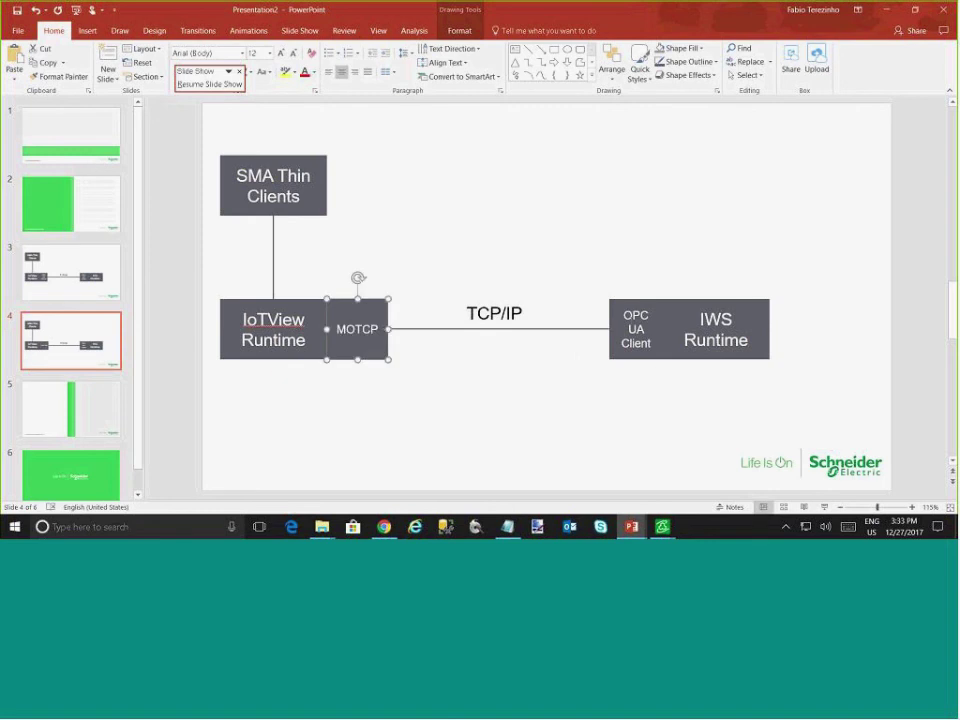
click(636, 328)
triple_click(636, 328)
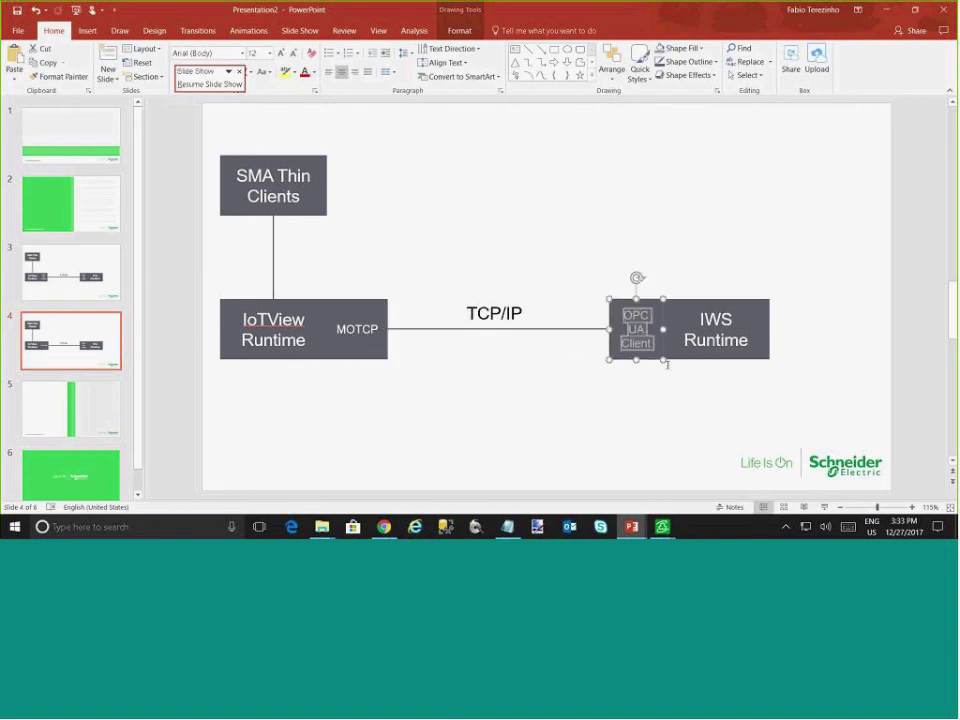
text(MODSL)
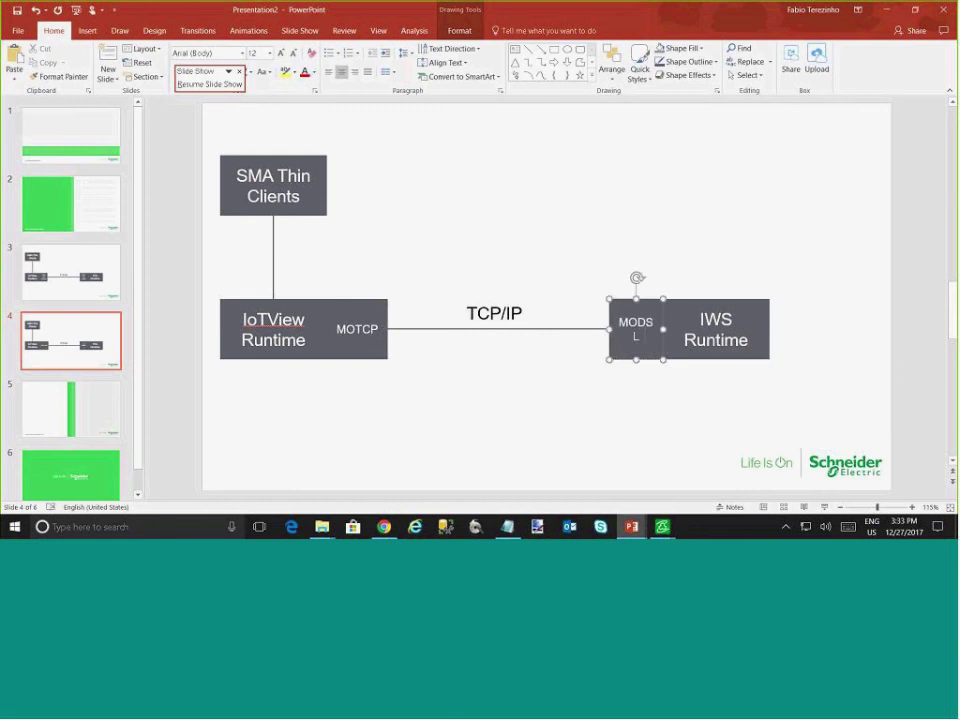
drag(609, 328, 601, 328)
click(607, 395)
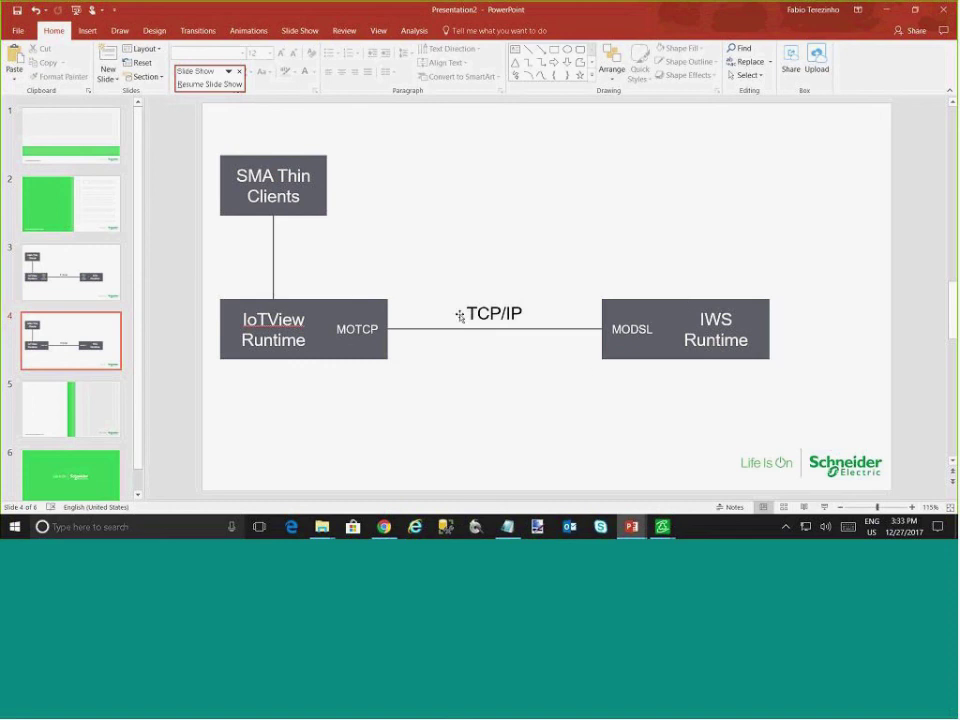
key(Page_Up)
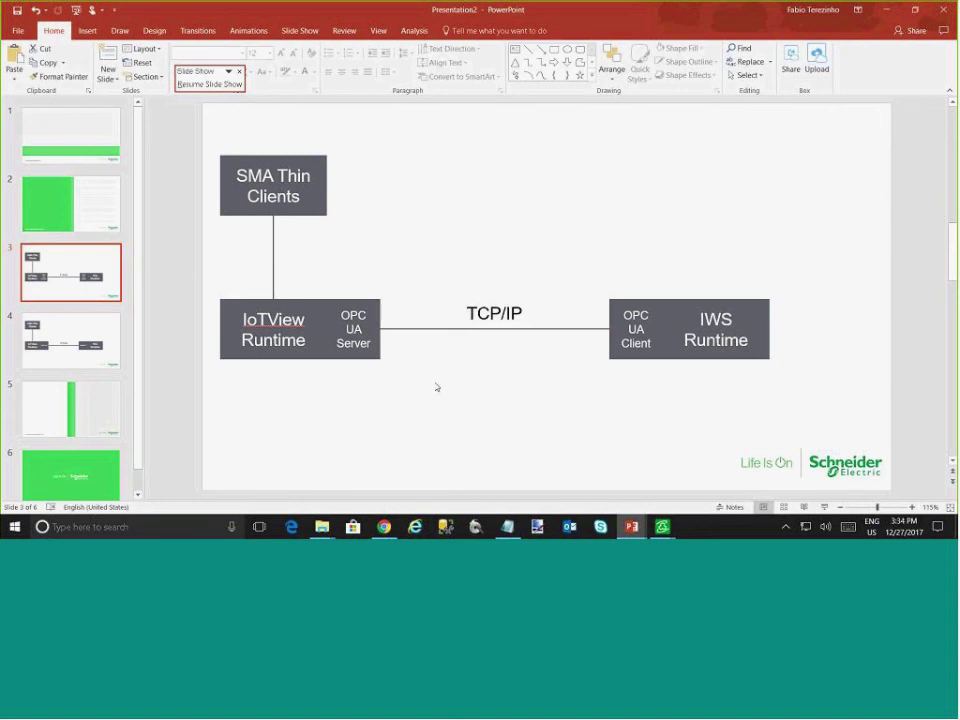
click(117, 336)
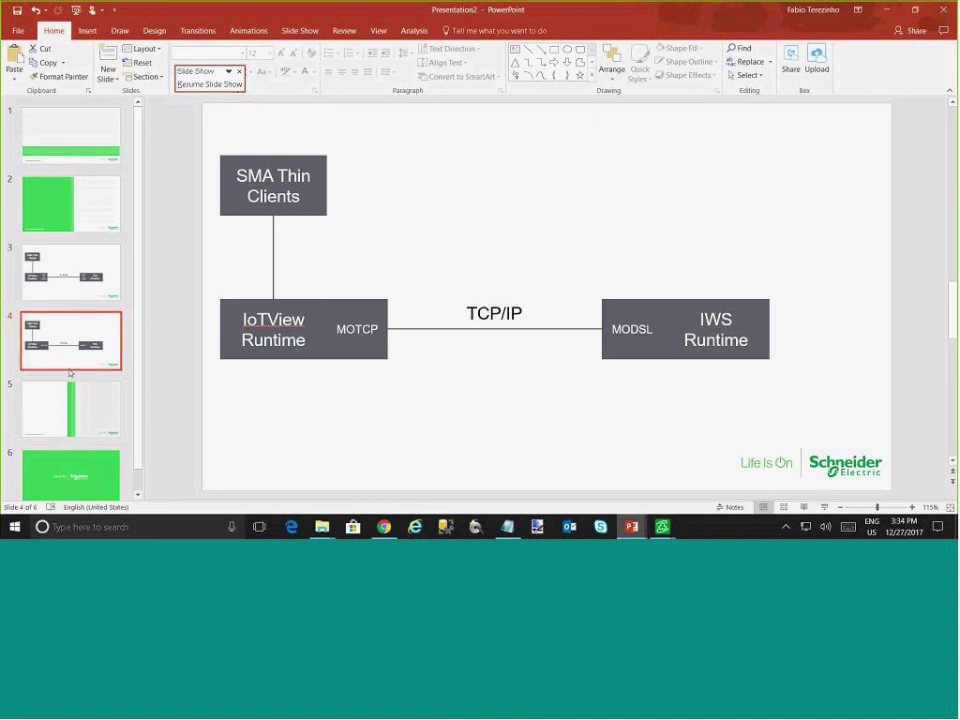
Duplicate slide 4 as slide 5 and relabel both MOTCP and MODSL boxes 'MQTT'
drag(88, 338, 80, 379)
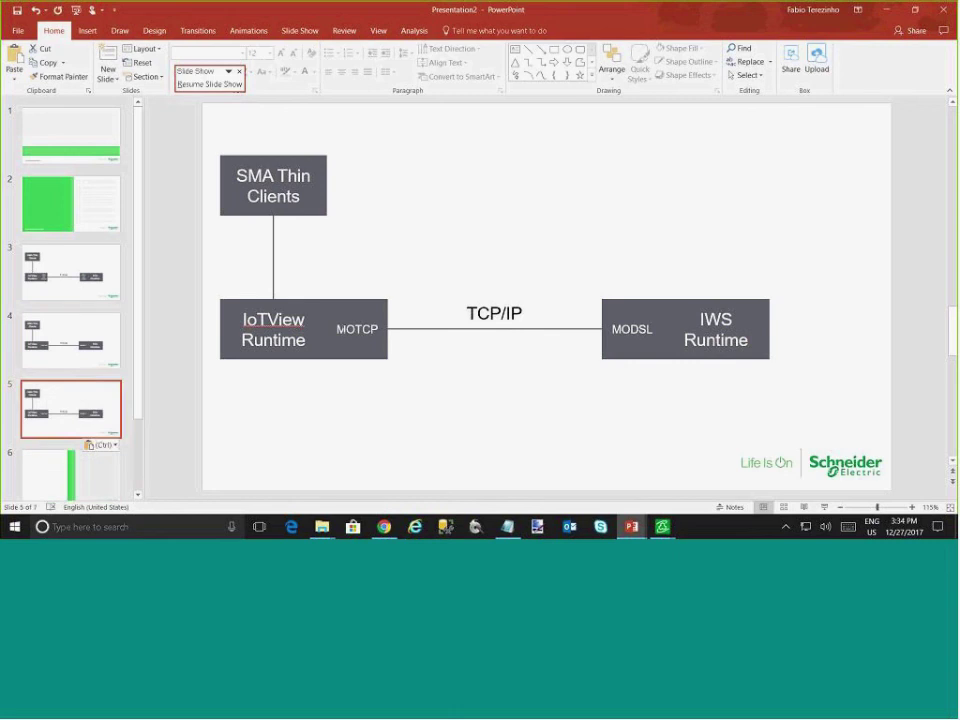
click(357, 329)
double_click(357, 329)
text(MQTT)
double_click(632, 329)
text(QMTT)
key(BackSpace)
key(BackSpace)
key(BackSpace)
key(BackSpace)
text(MQTT)
click(542, 407)
Copy an MQTT box below the line, fill it crimson and label it 'MQTT Broker'
click(340, 340)
drag(372, 346, 505, 444)
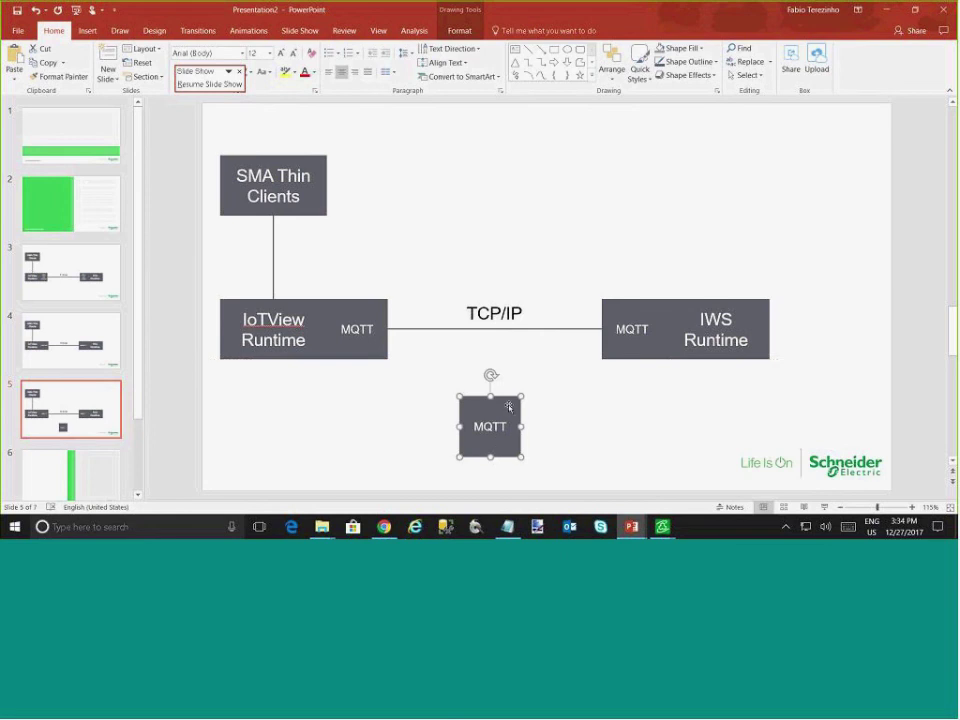
click(683, 48)
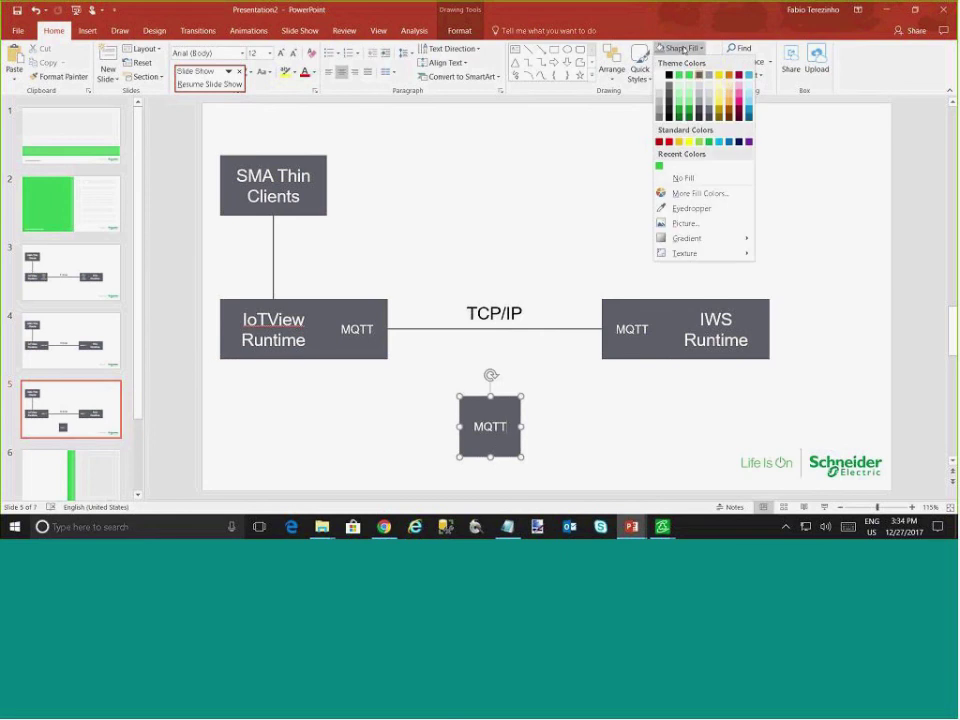
click(740, 76)
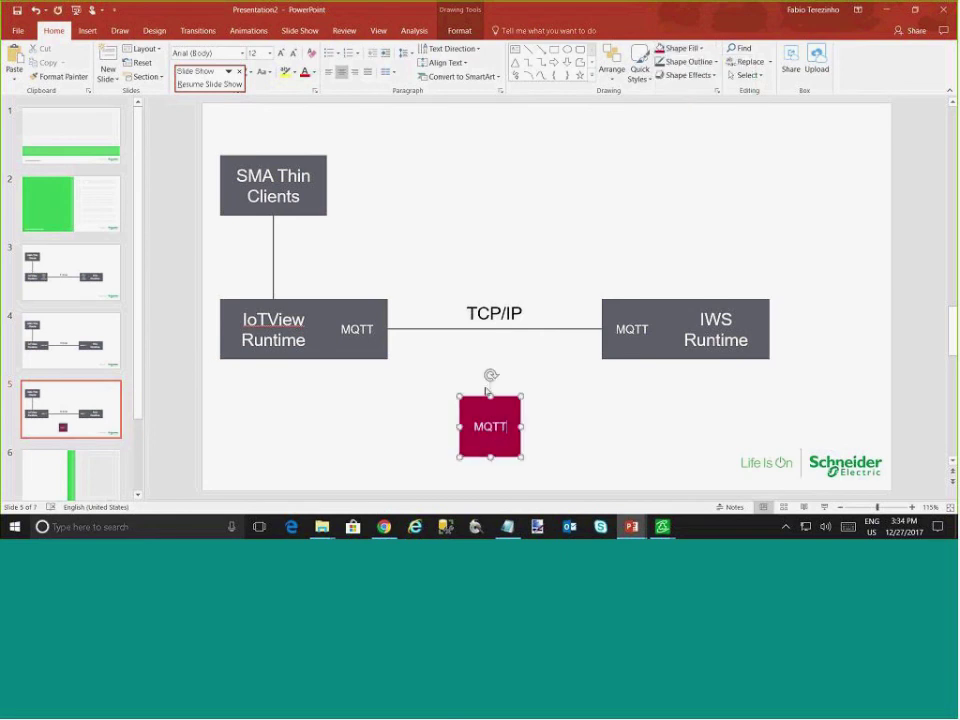
key(Return)
text(Broker)
Connect both MQTT boxes to MQTT Broker and move the TCP/IP label beside the Broker line
click(422, 329)
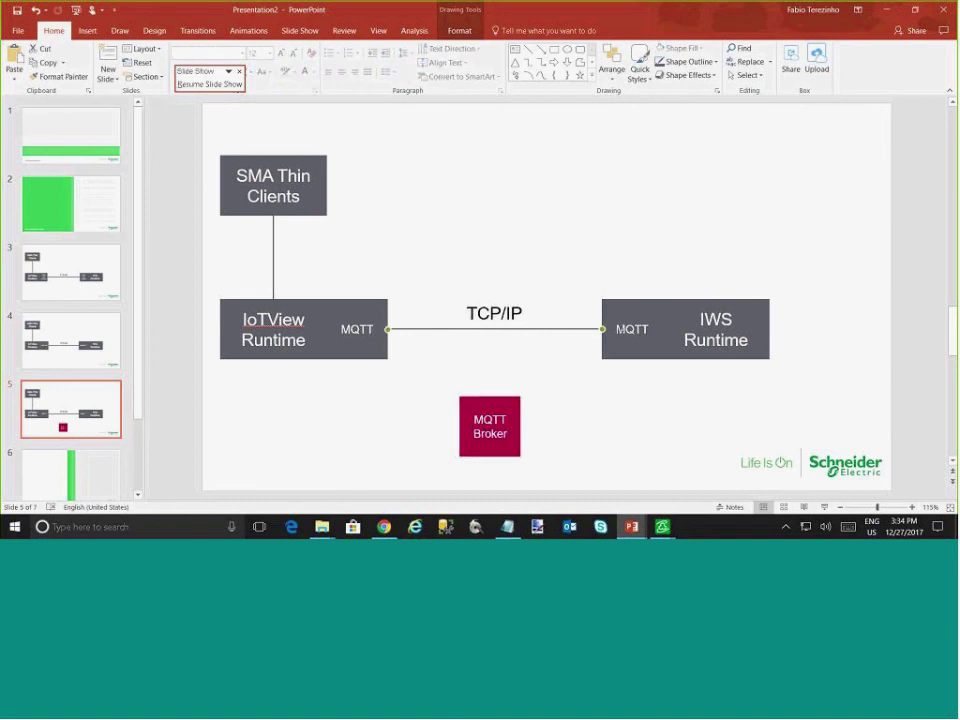
drag(603, 329, 461, 431)
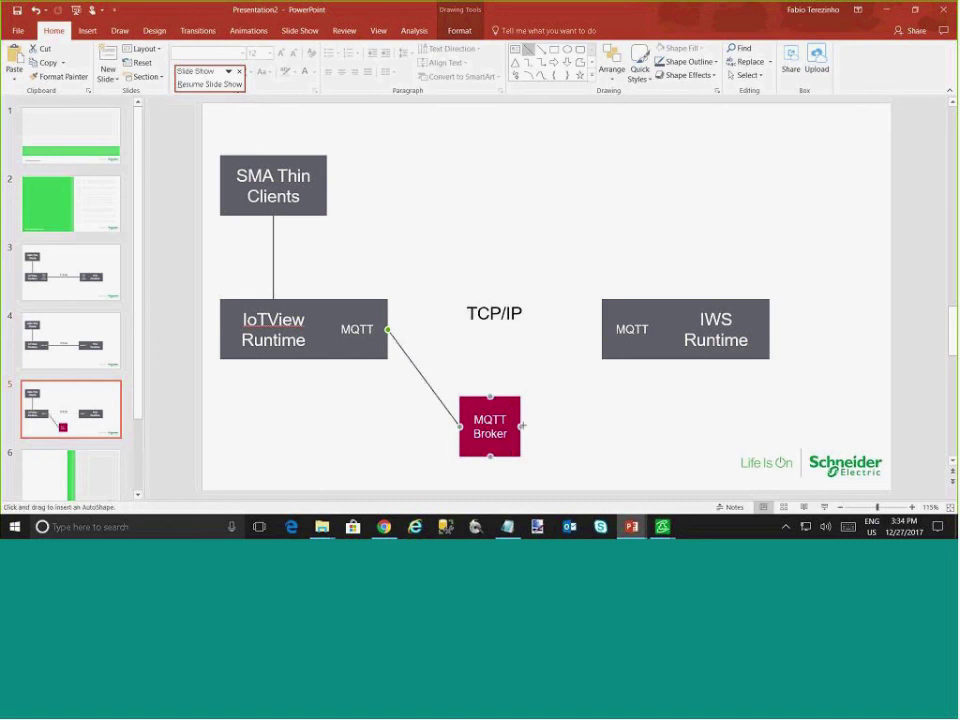
drag(521, 426, 603, 329)
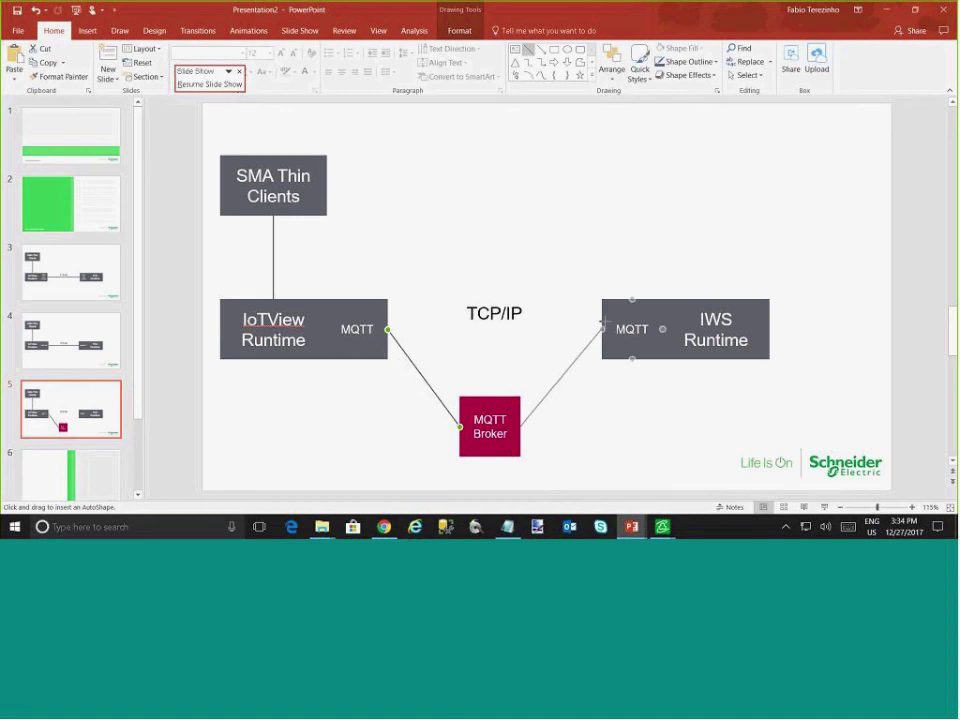
click(481, 303)
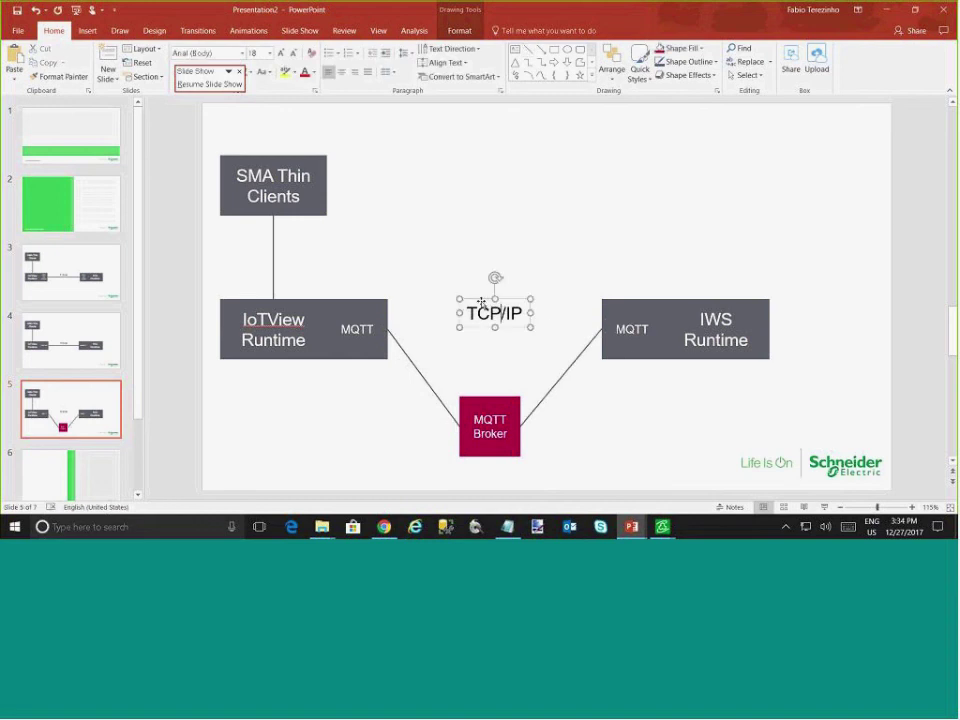
drag(481, 303, 580, 401)
click(503, 342)
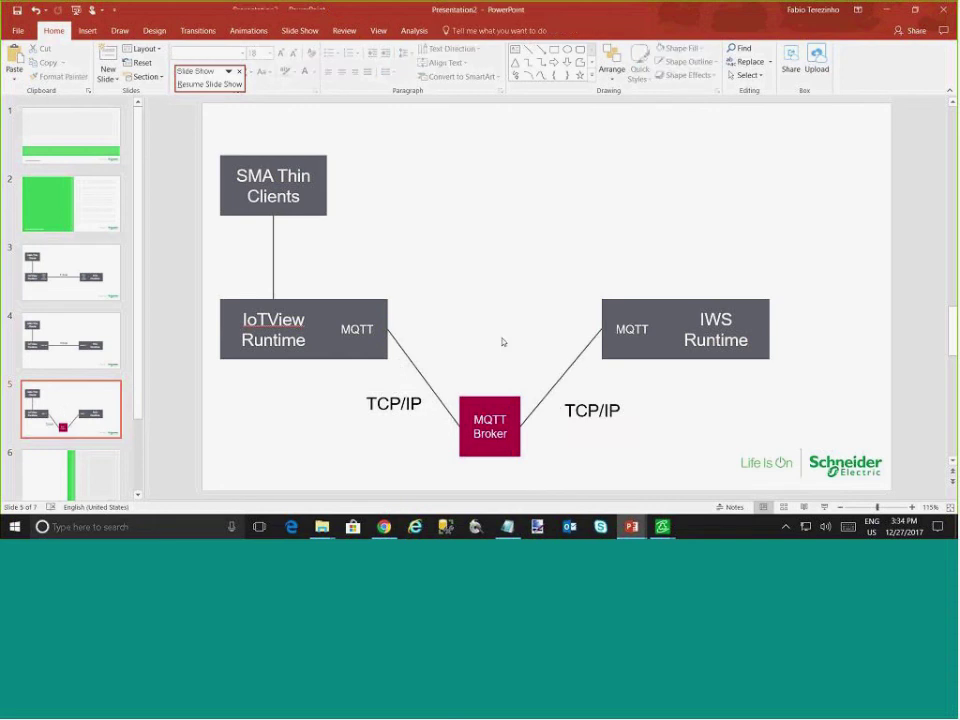
Compare slides 3, 4 and 5, ending on slide 3's OPC UA diagram
click(70, 272)
click(77, 341)
click(86, 407)
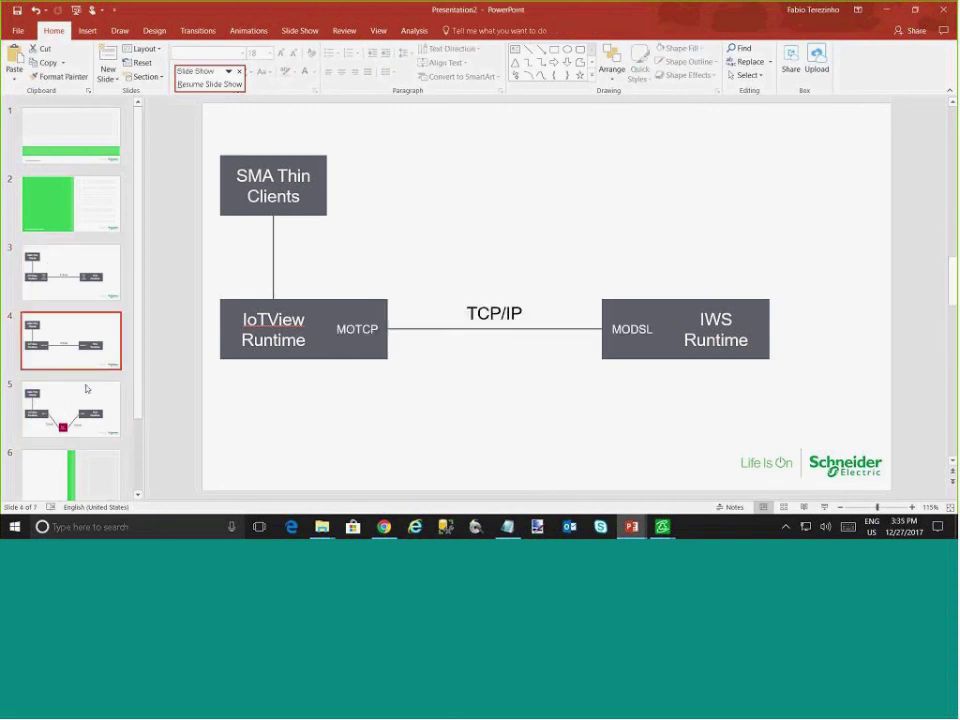
click(90, 292)
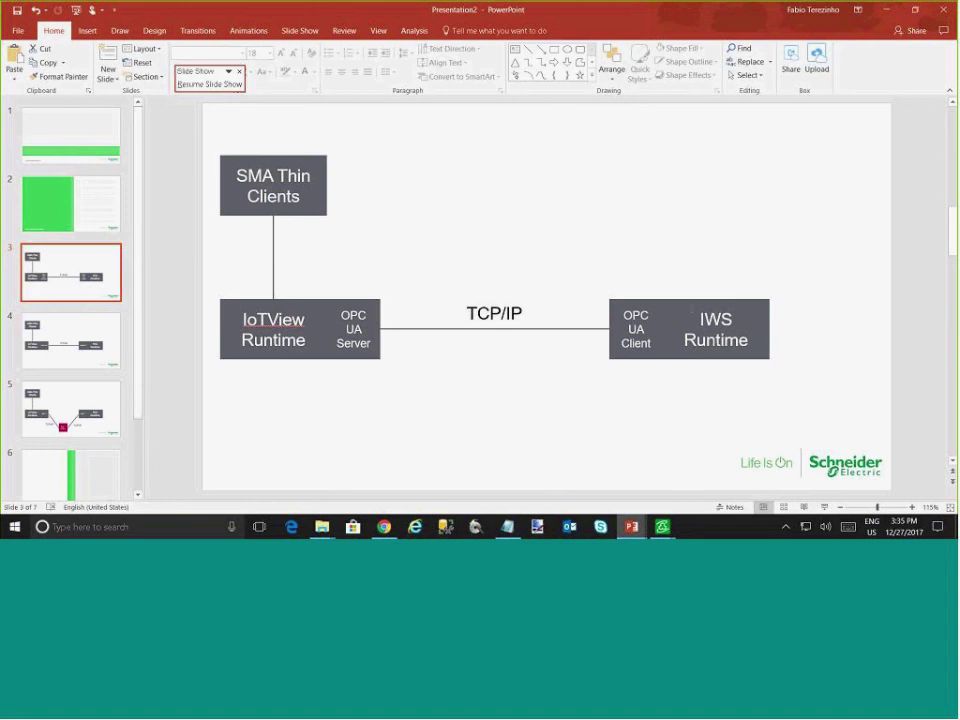
click(90, 357)
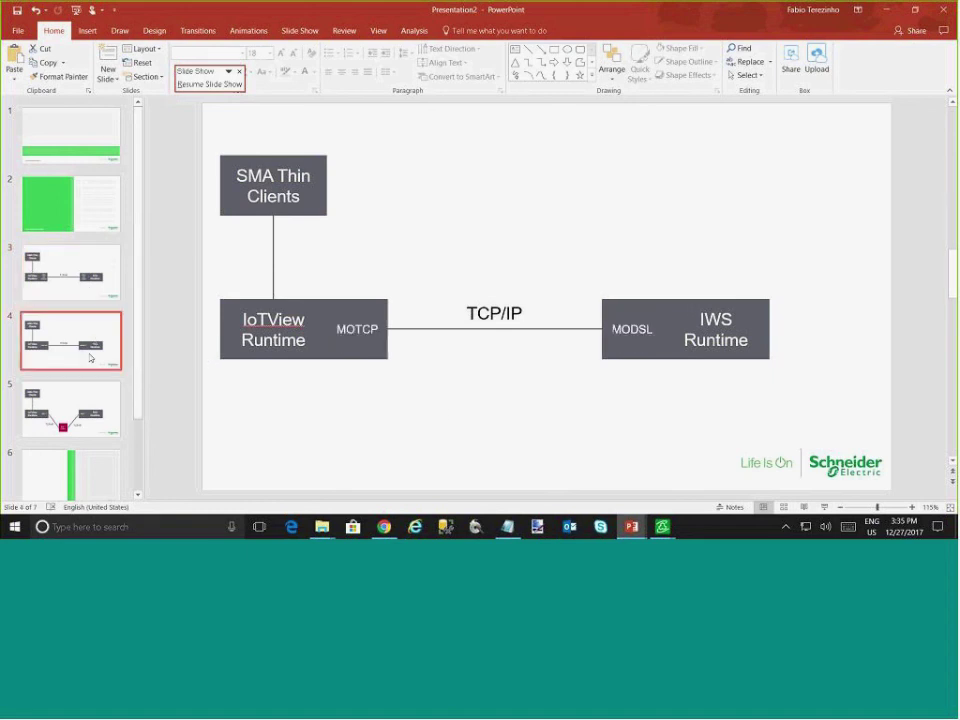
click(90, 400)
click(90, 278)
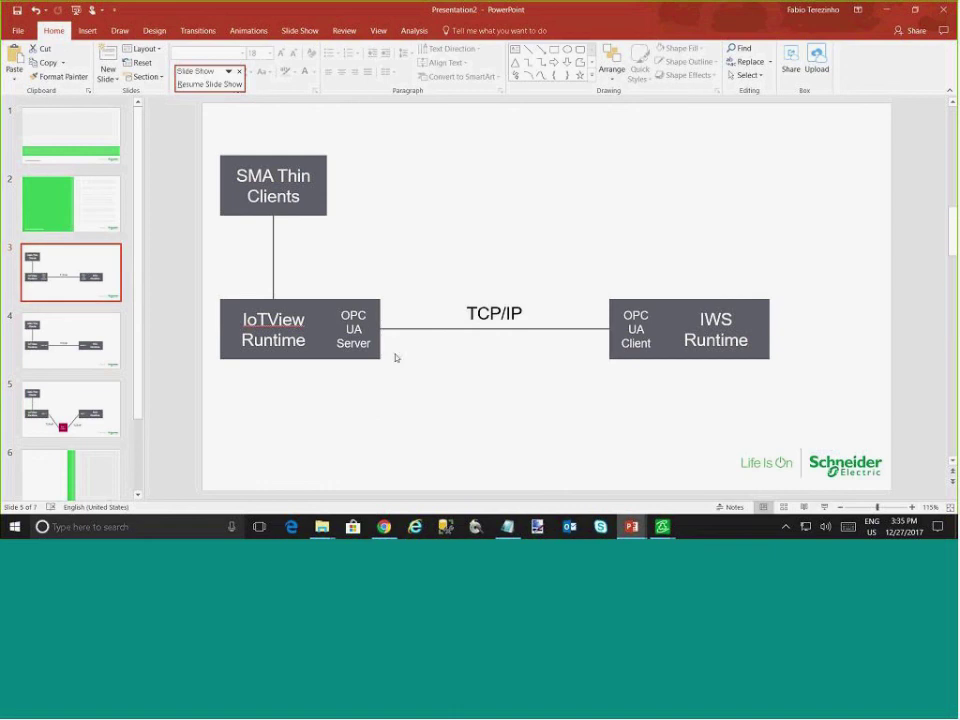
key(alt+Tab)
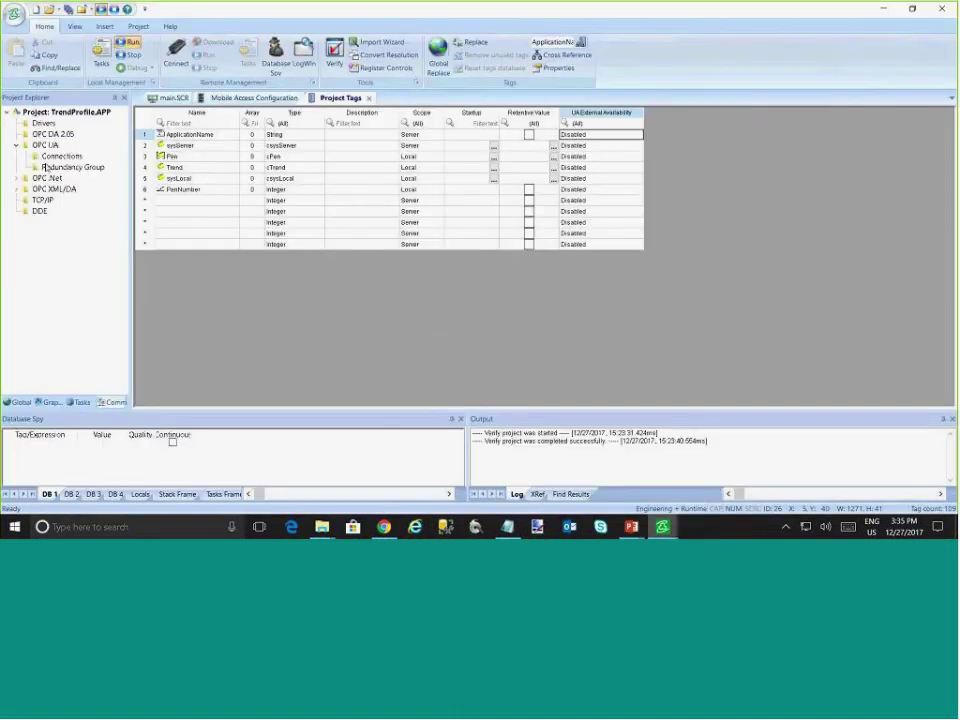
click(60, 157)
right_click(60, 157)
click(82, 165)
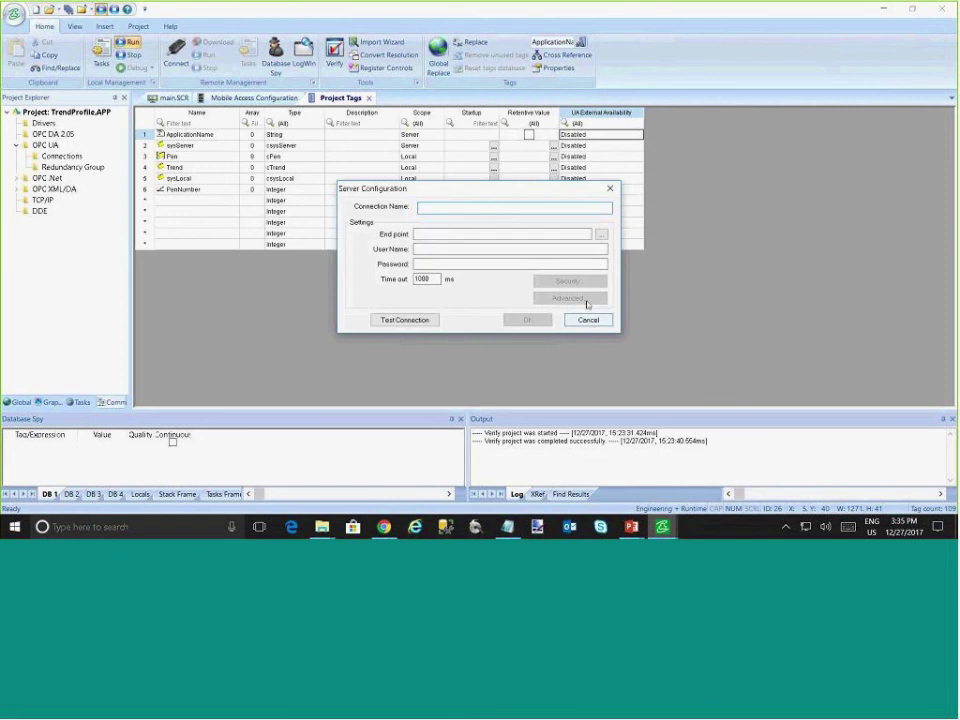
text(jngjh)
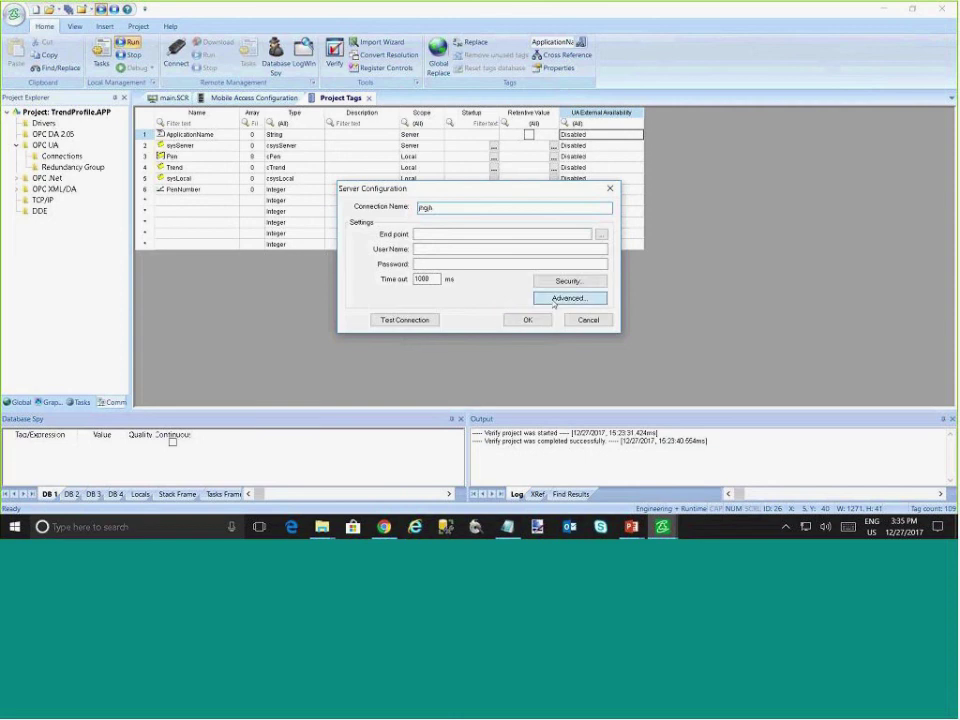
click(563, 299)
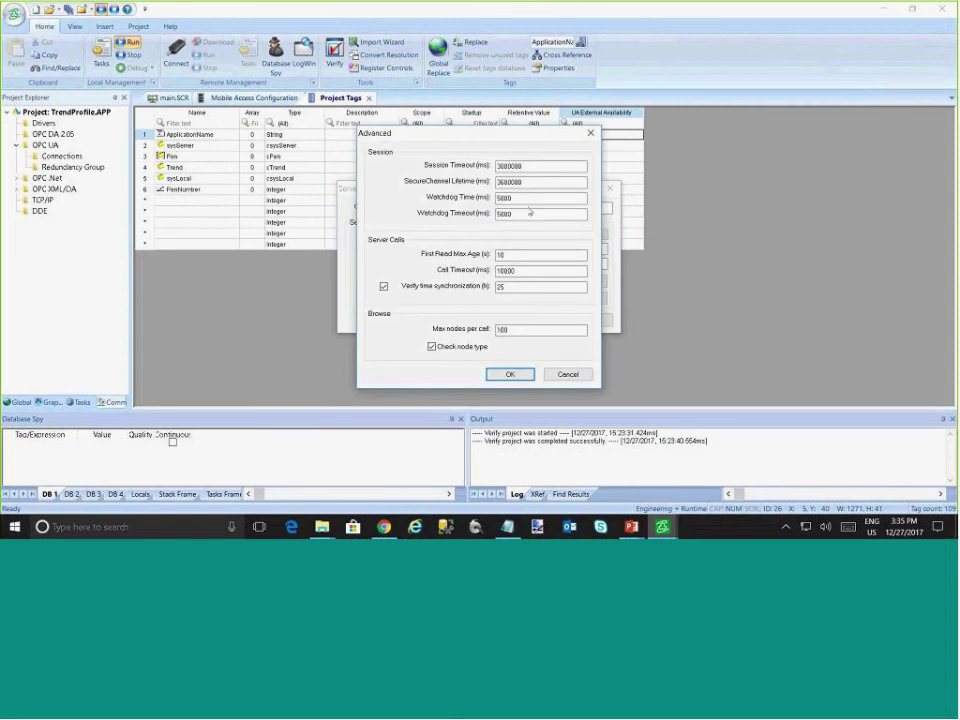
click(510, 374)
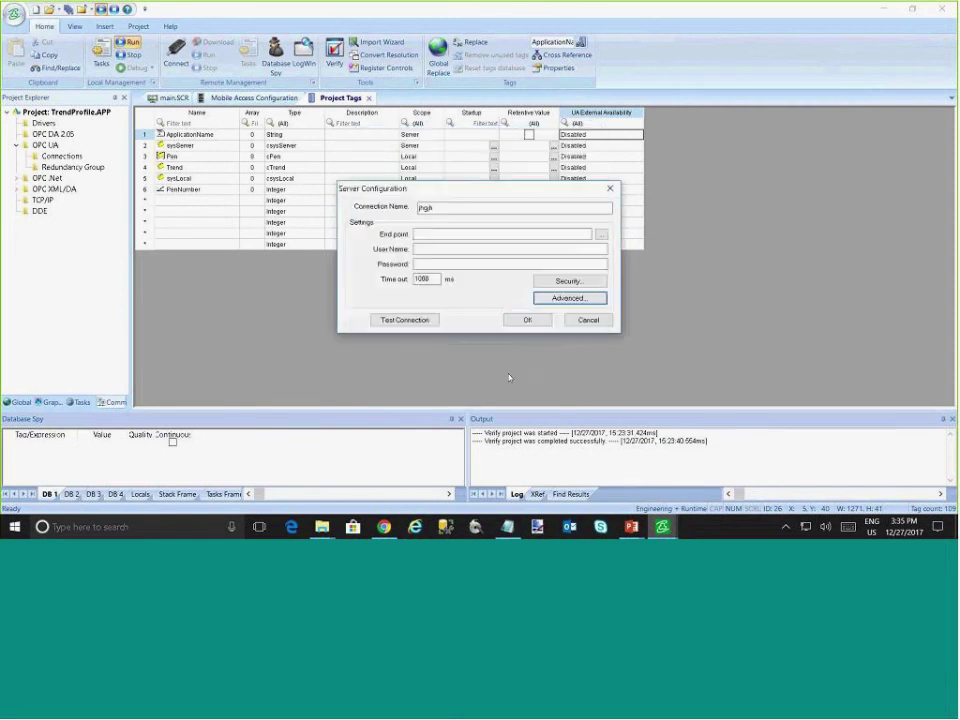
click(523, 319)
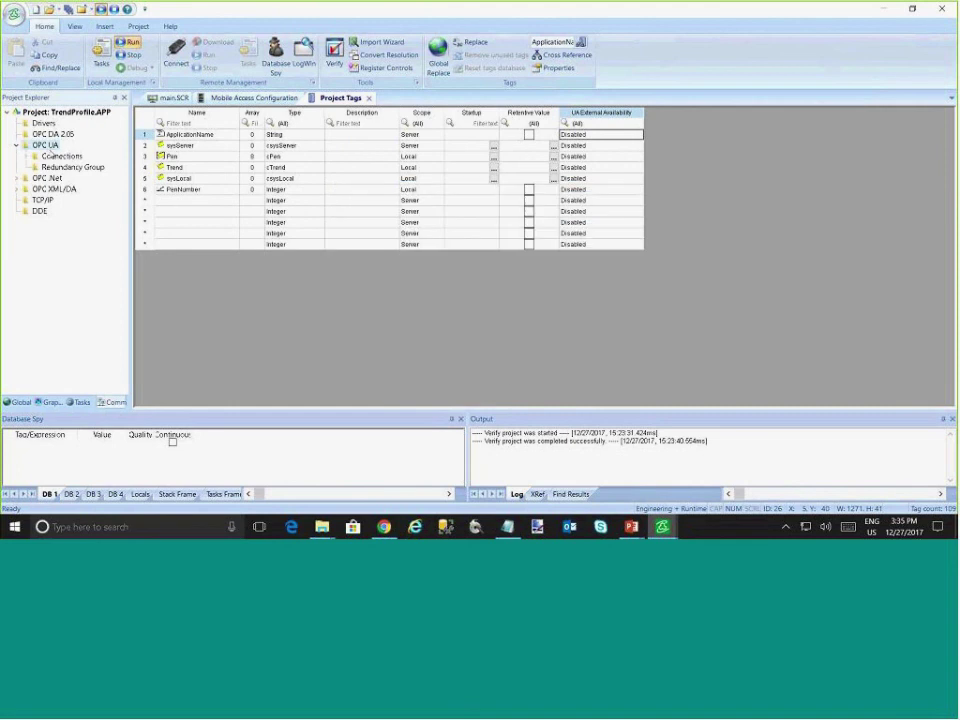
Open the new UACL001.UA OPC UA client worksheet, entering then clearing a 100 ms publish rate
double_click(49, 150)
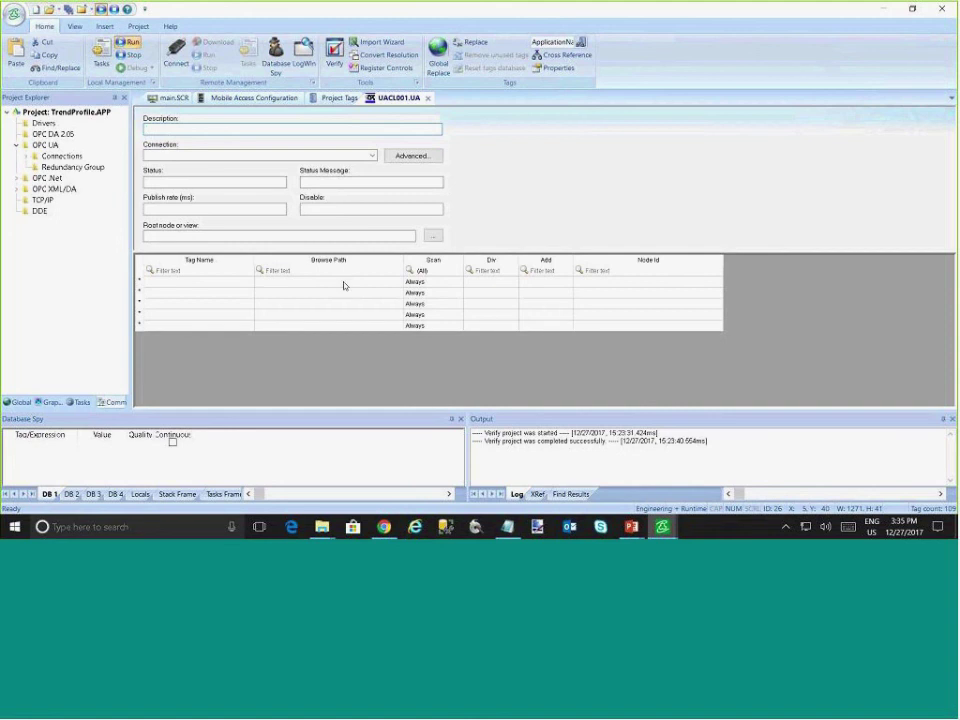
click(180, 208)
text(100)
key(BackSpace)
key(BackSpace)
key(BackSpace)
Bring PowerPoint back to slide 4's diagram linking MOTCP to MODSL over TCP/IP
key(alt+Tab)
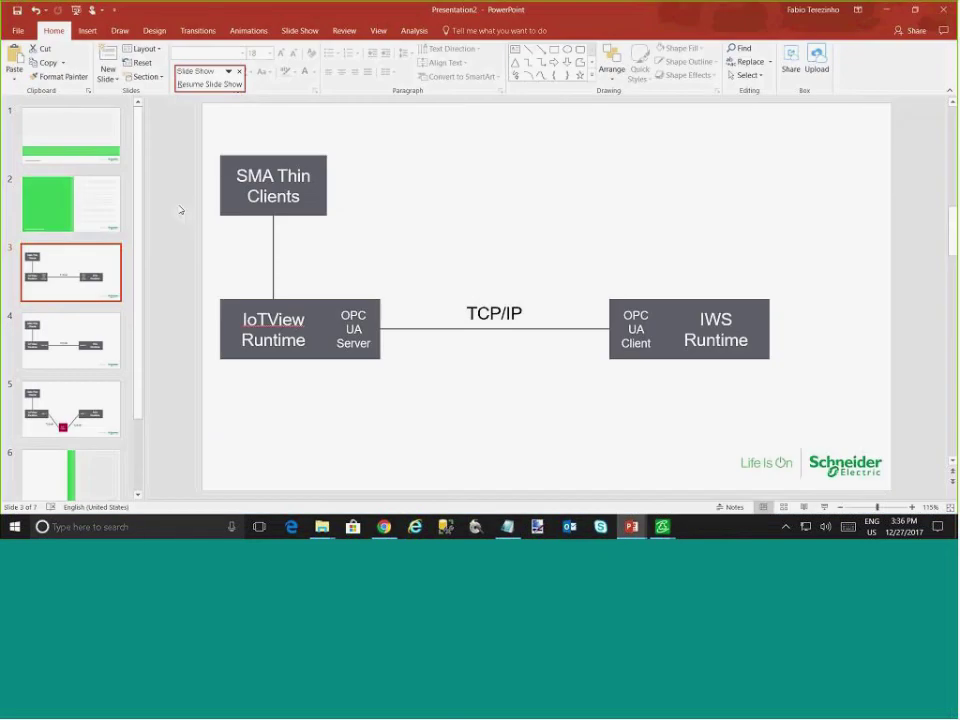
click(45, 325)
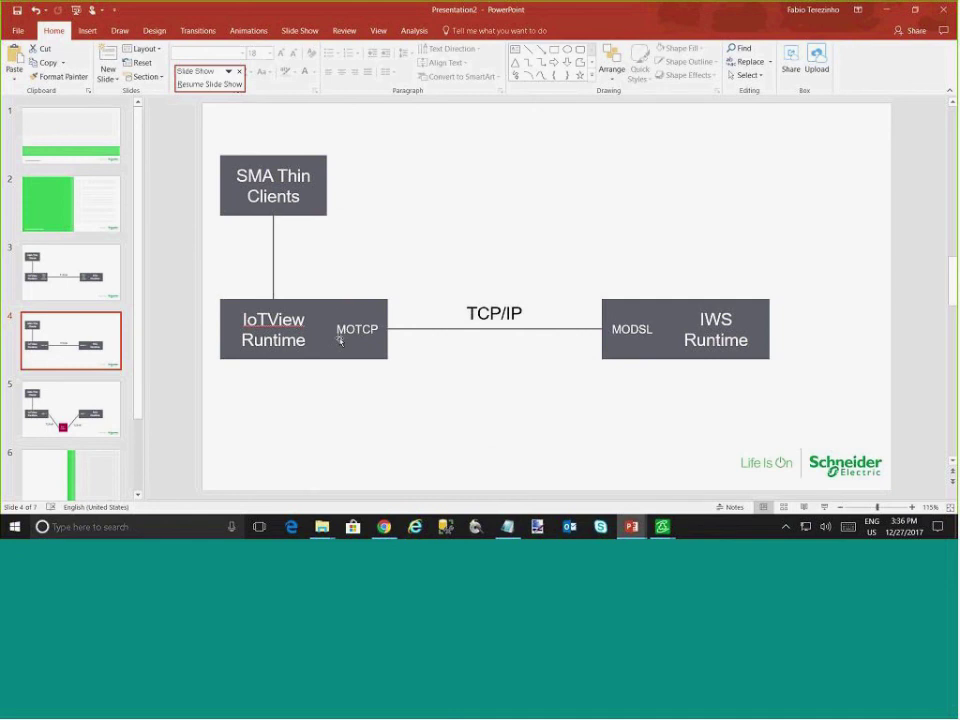
key(alt+Tab)
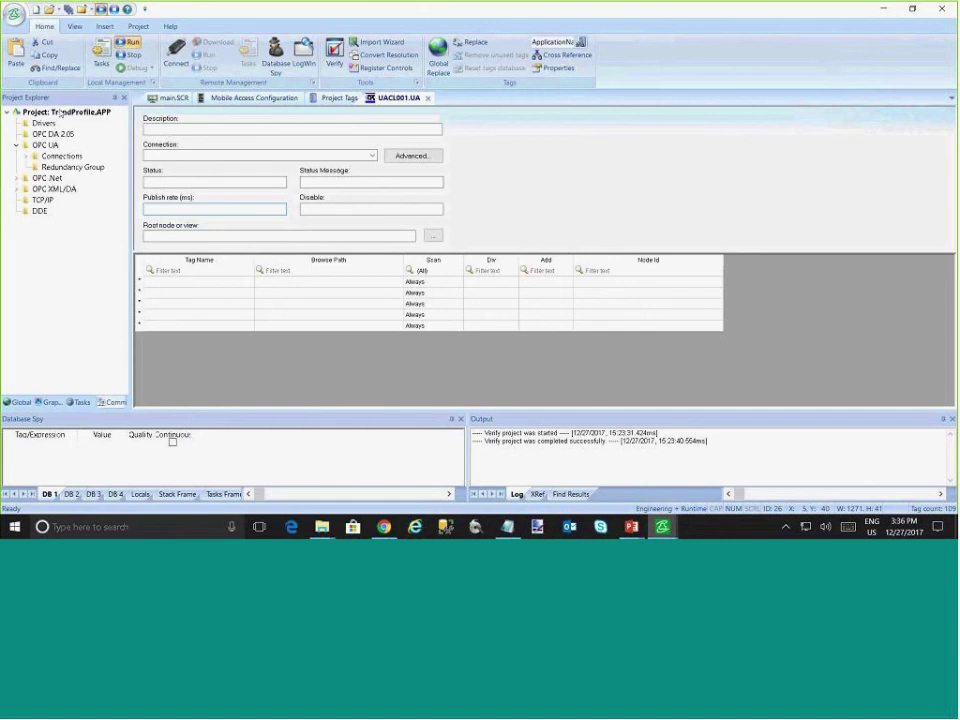
key(alt+Tab)
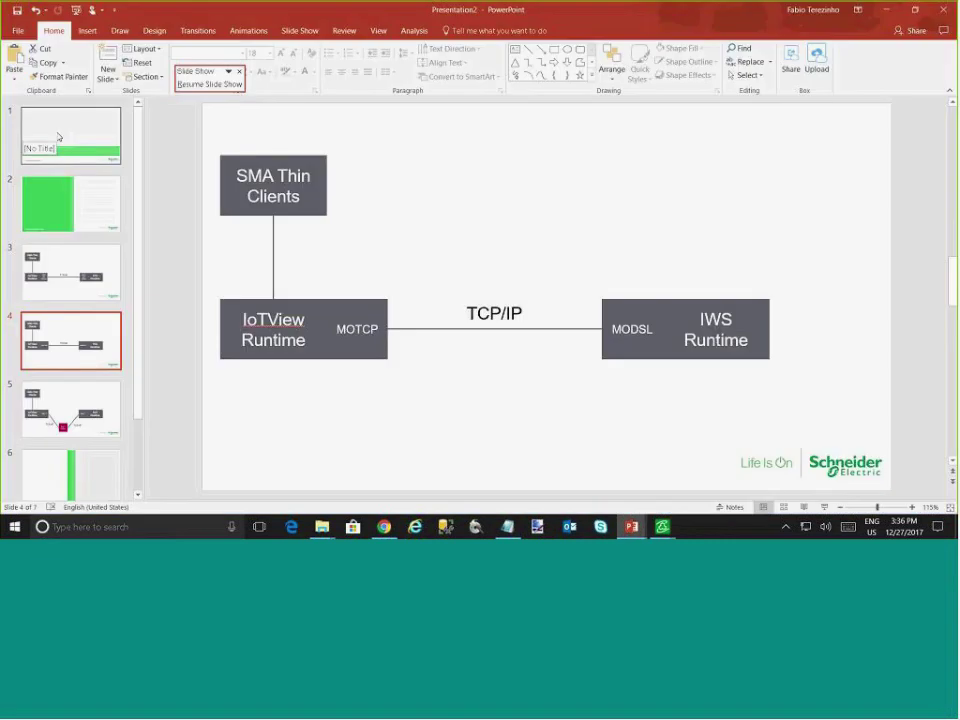
Go to slide 5, where both runtimes' MQTT boxes connect to an MQTT Broker
click(83, 391)
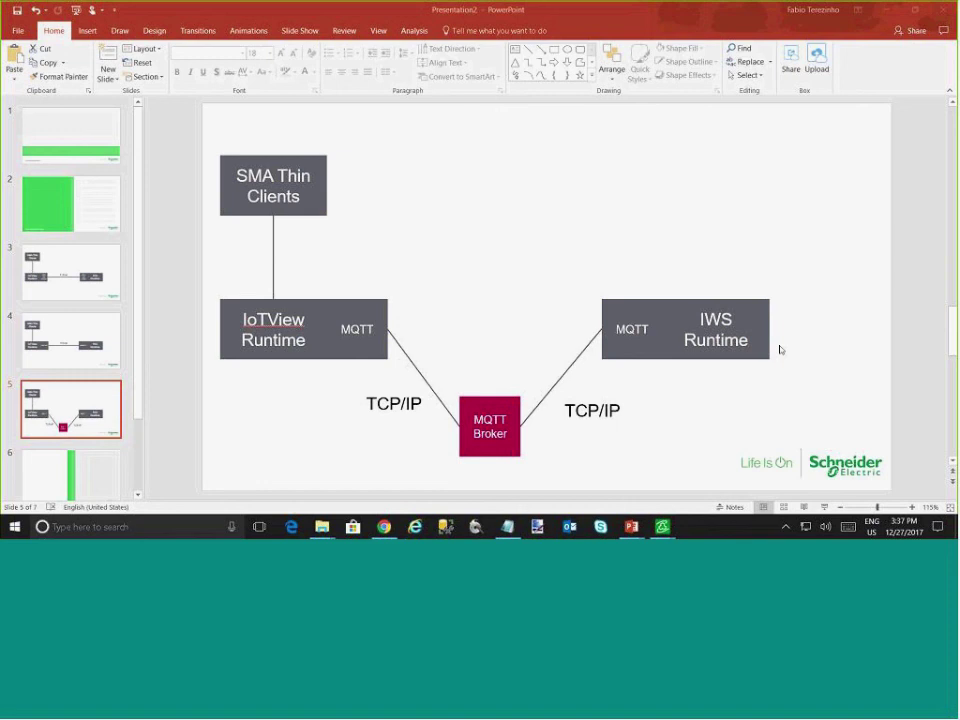
Create a new Scheduler worksheet in the project's tasks
key(alt+Tab)
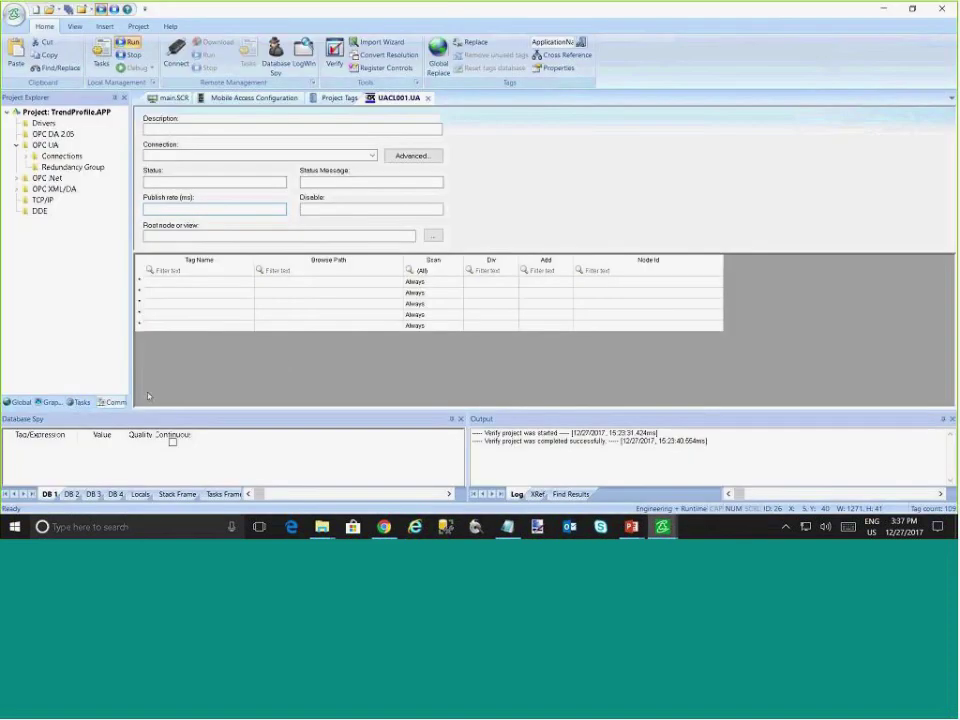
click(80, 402)
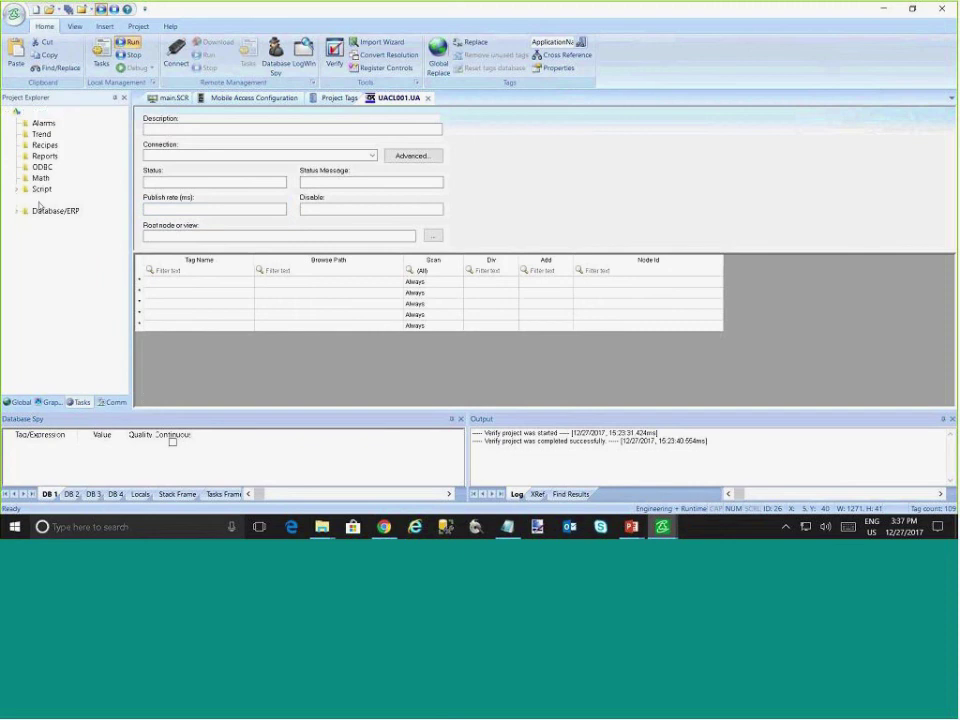
right_click(44, 200)
click(62, 209)
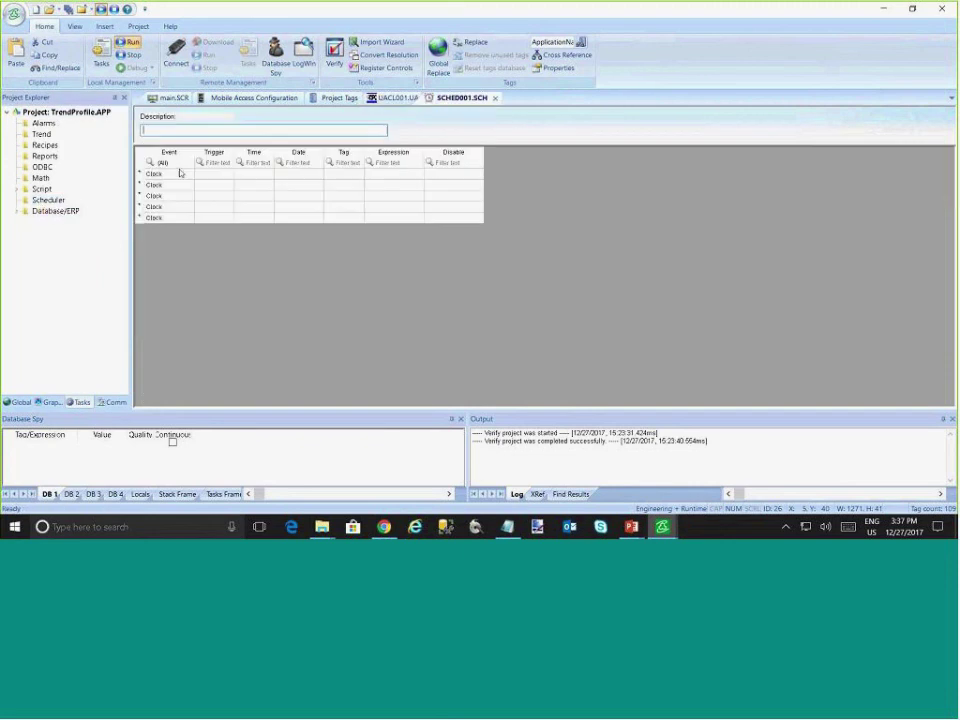
Make row 1 a Change event triggered by minute, creating a counterNew tag
click(180, 173)
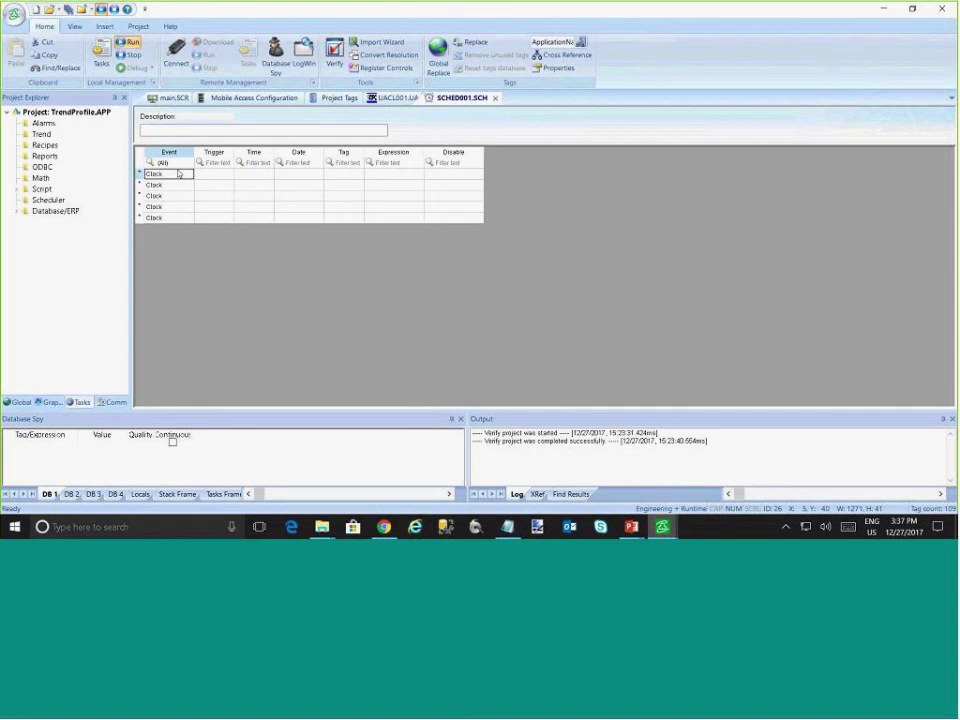
key(Down)
key(Down)
key(Tab)
text(minute)
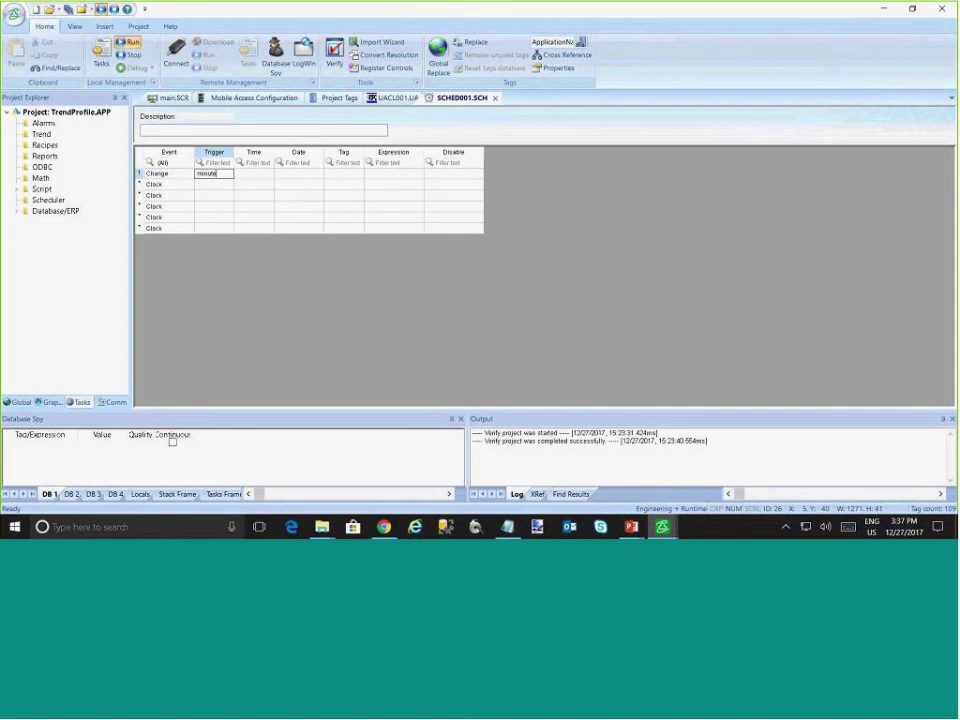
key(Tab)
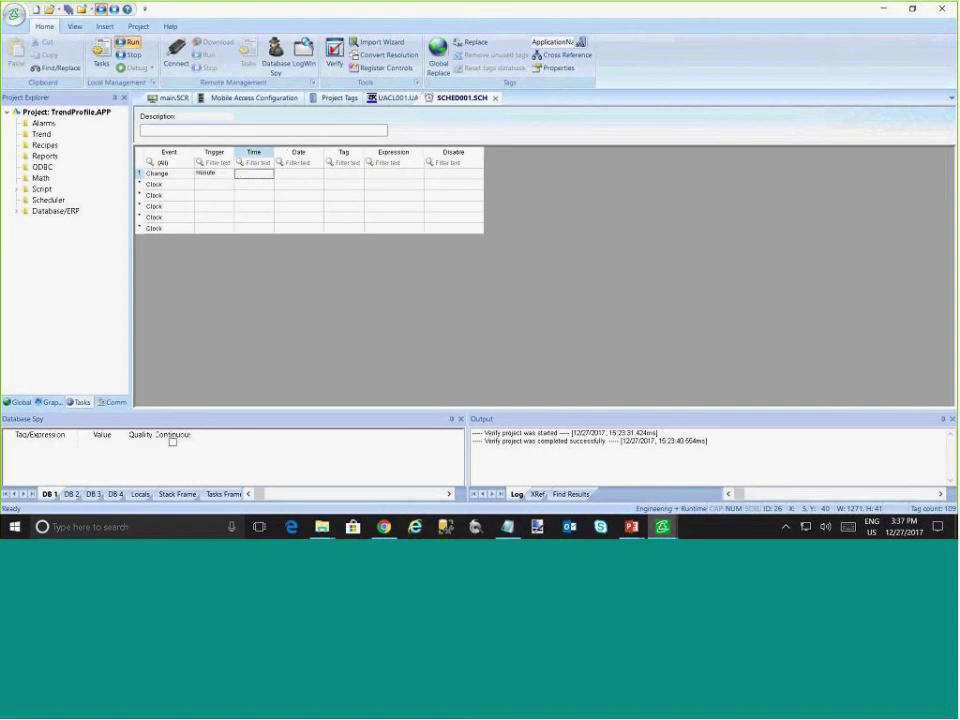
key(Tab)
key(Tab)
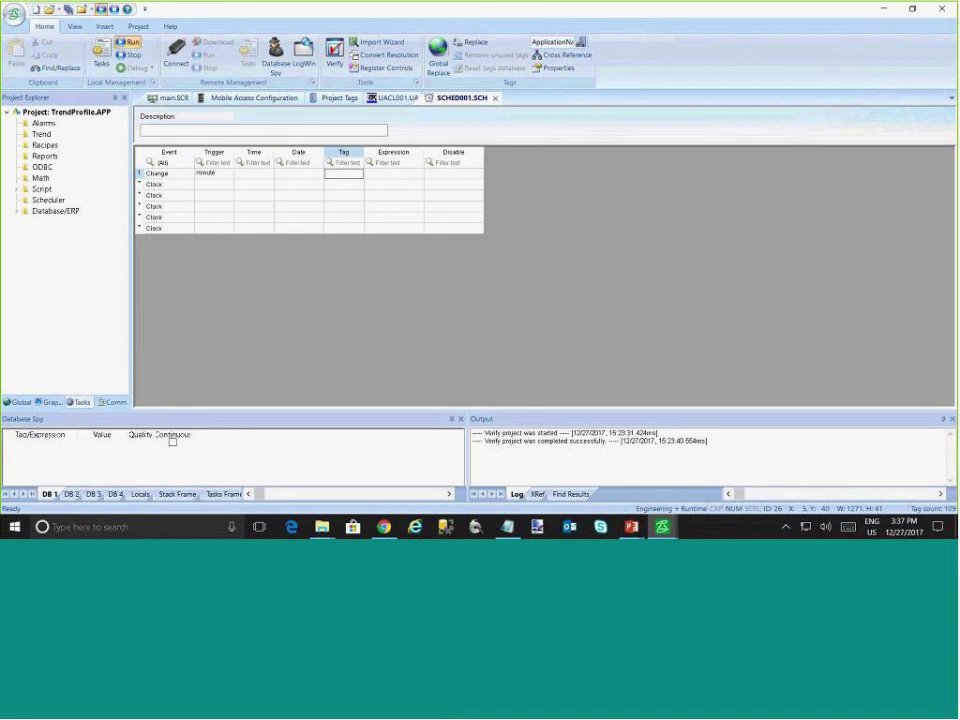
text(counterNew)
key(Return)
key(Return)
key(Return)
text(counter)
key(Return)
key(Return)
key(Return)
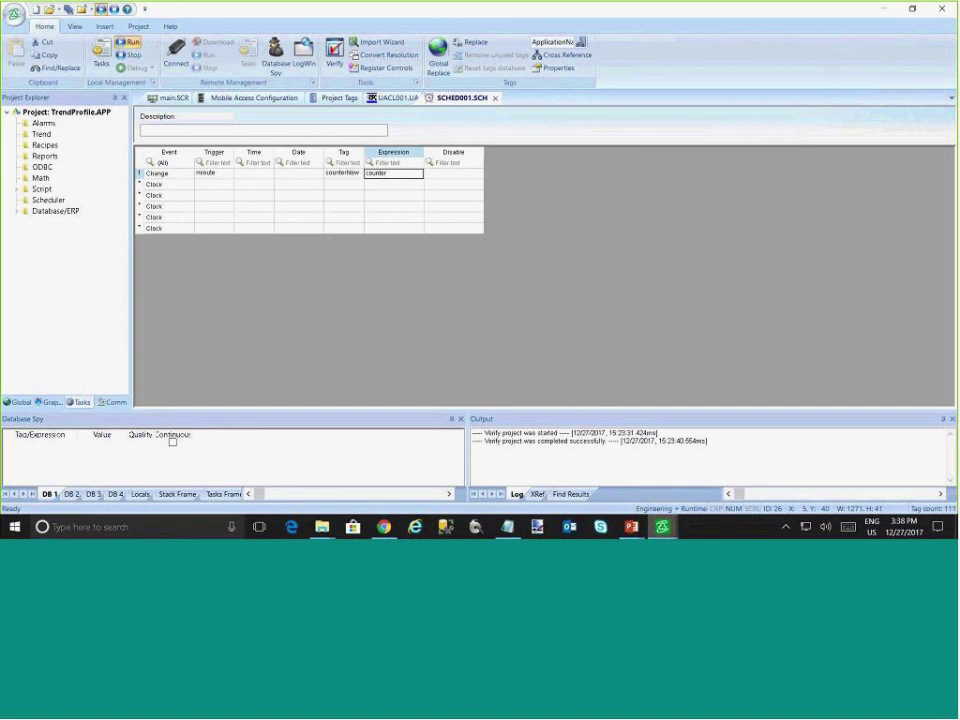
Set row 1's tag to a new runscript tag with Expression 1
key(shift+Tab)
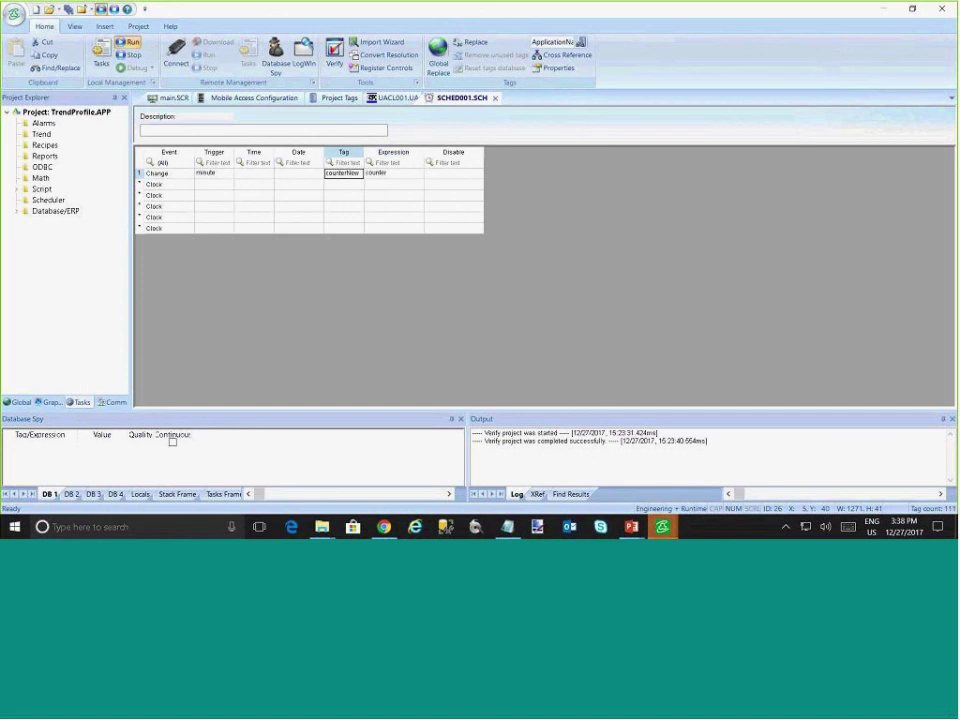
key(Down)
key(shift+Tab)
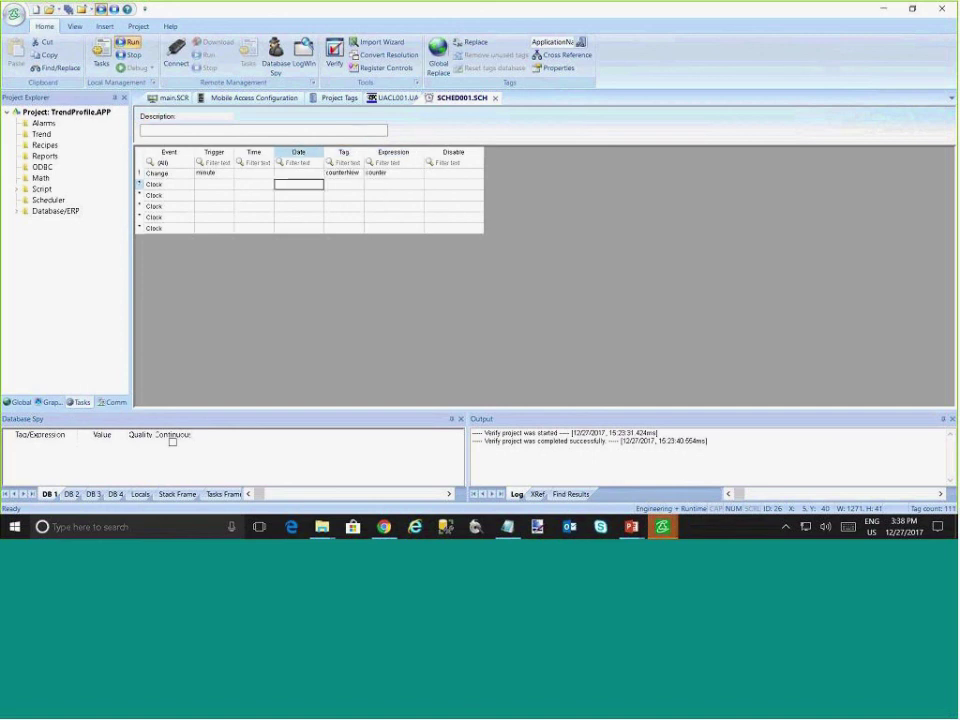
key(shift+Tab)
key(shift+Tab)
key(Up)
key(Tab)
key(shift+Tab)
key(shift+Tab)
key(Tab)
key(Tab)
key(Tab)
key(Tab)
text(runscript)
key(Return)
key(Return)
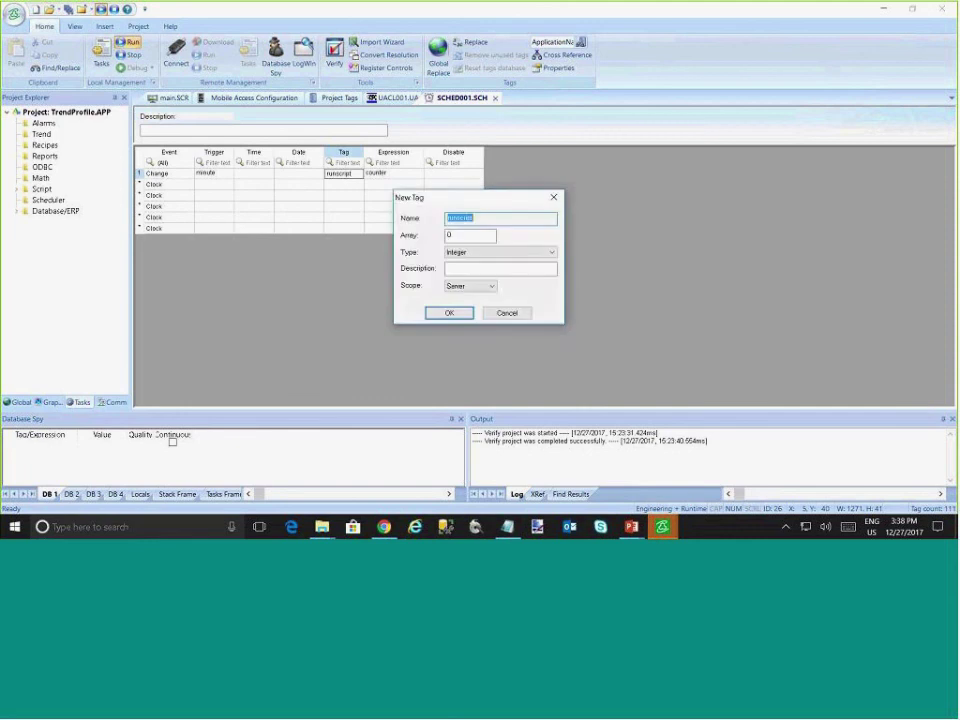
key(Return)
key(Tab)
text(1)
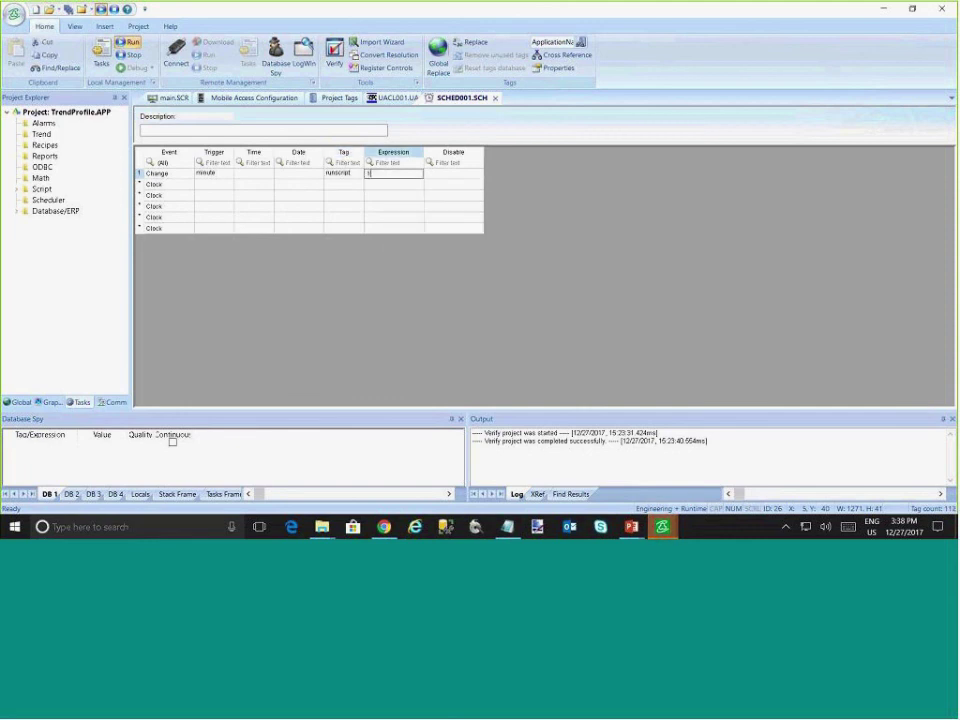
click(214, 206)
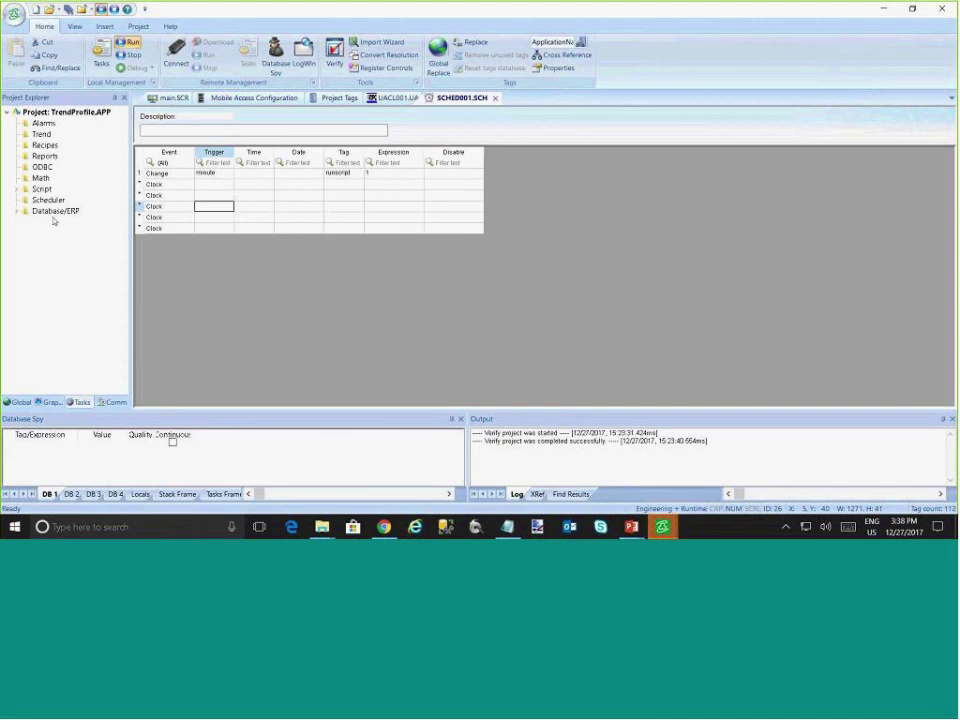
Insert a new script described 'calculate flow' with execution condition runscript
right_click(42, 189)
click(68, 197)
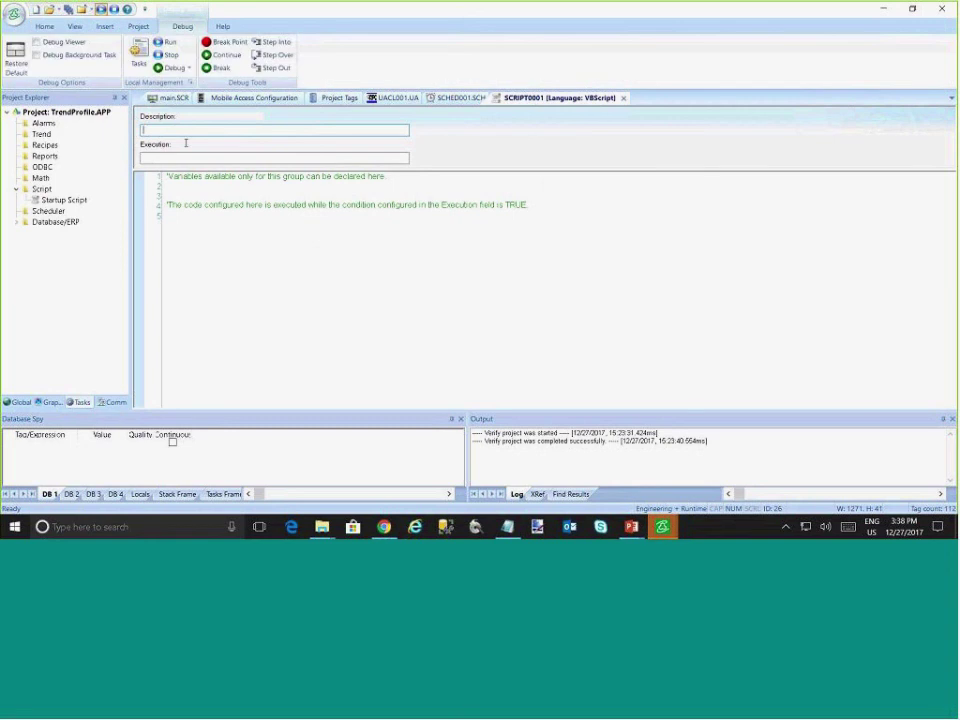
text(calculate flow)
click(167, 157)
text(runscript)
Write the lines '$runscript = 0' and '$CounterNew = $Counter' in the script body
click(192, 271)
key(Return)
key(Return)
key(Return)
key(Return)
text($run)
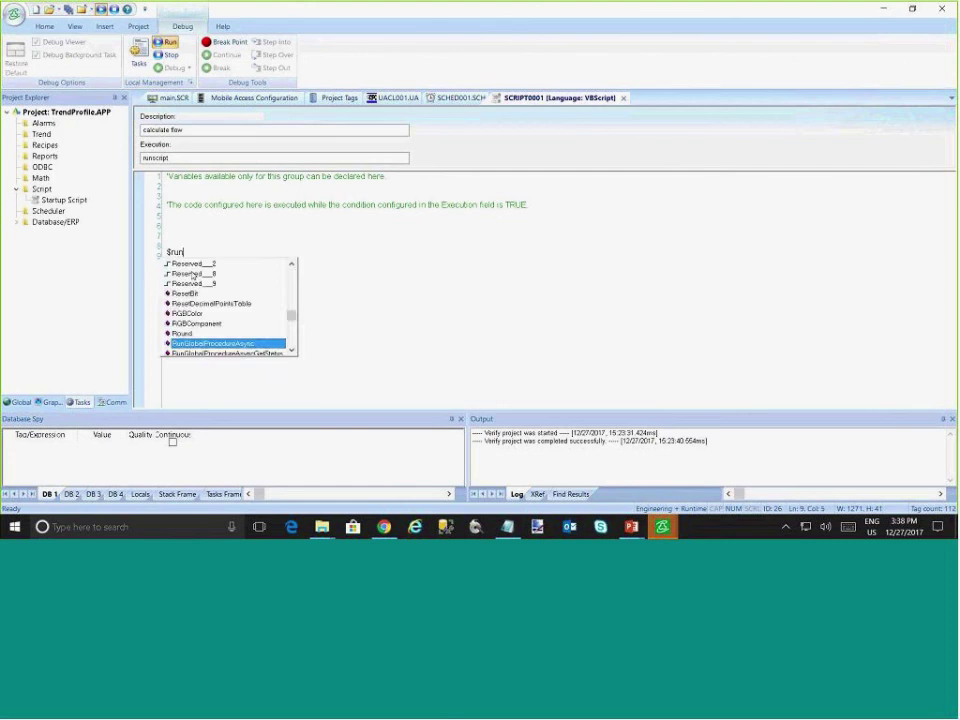
text(s)
key(Return)
text(= 0)
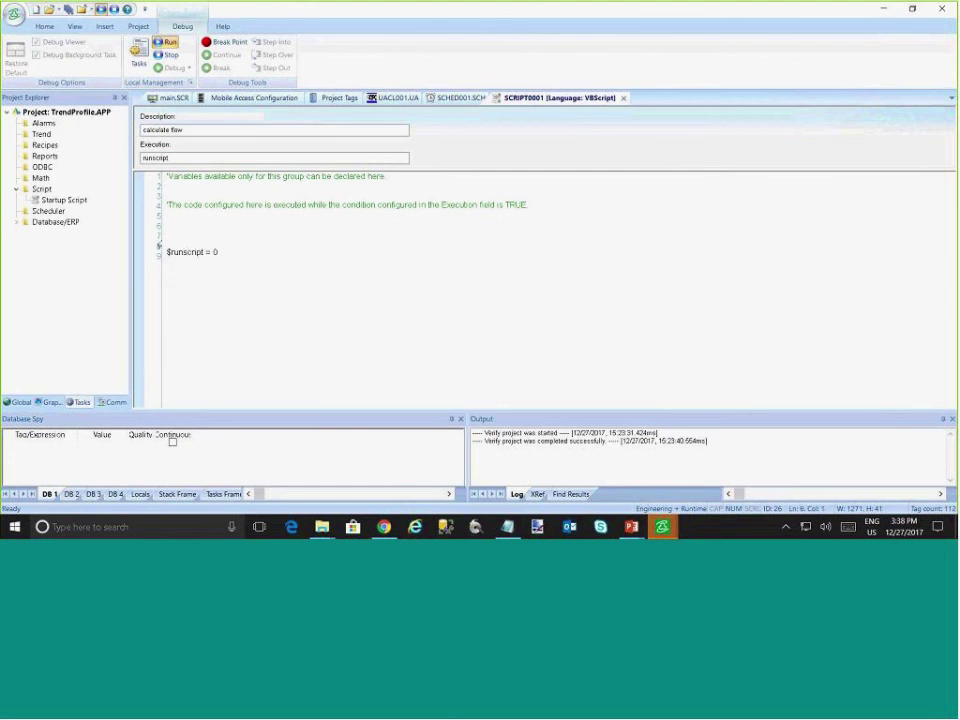
click(180, 224)
text($)
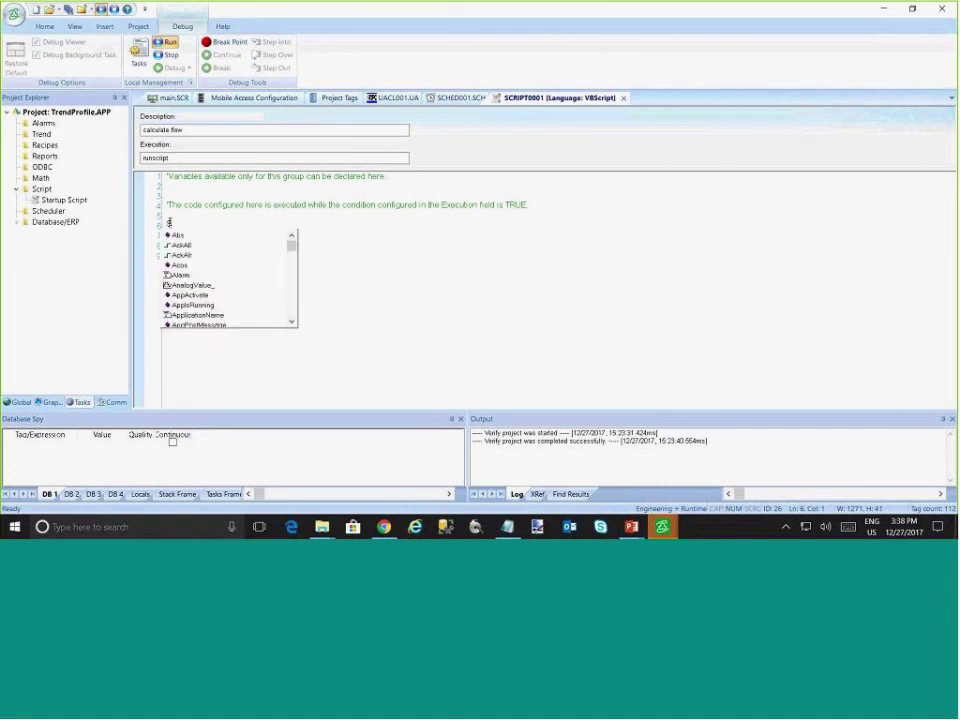
text(Coun)
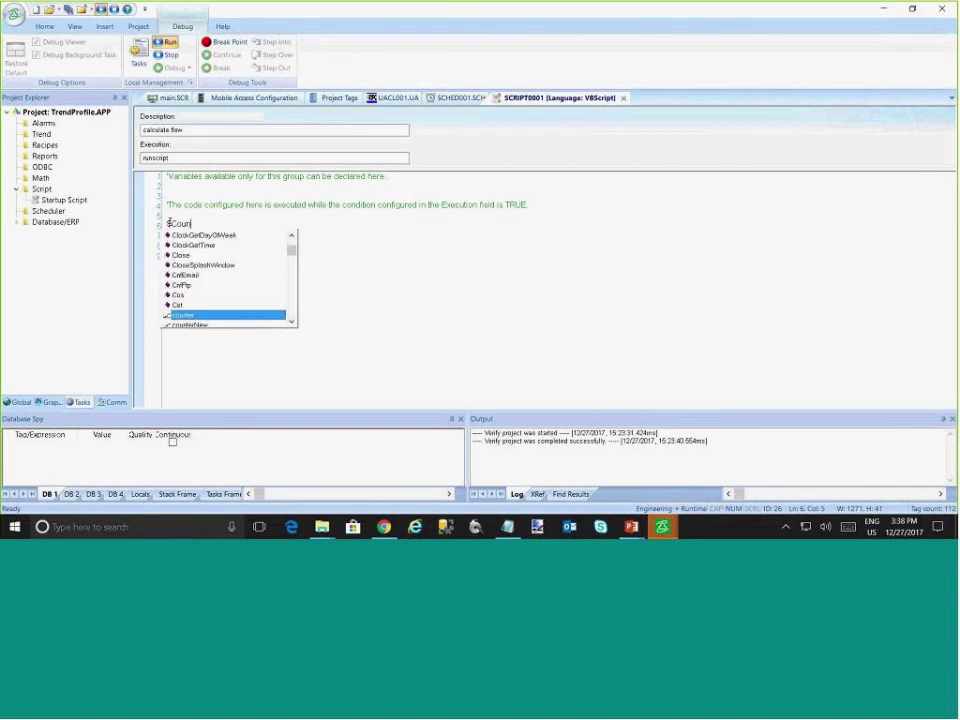
text(terNew)
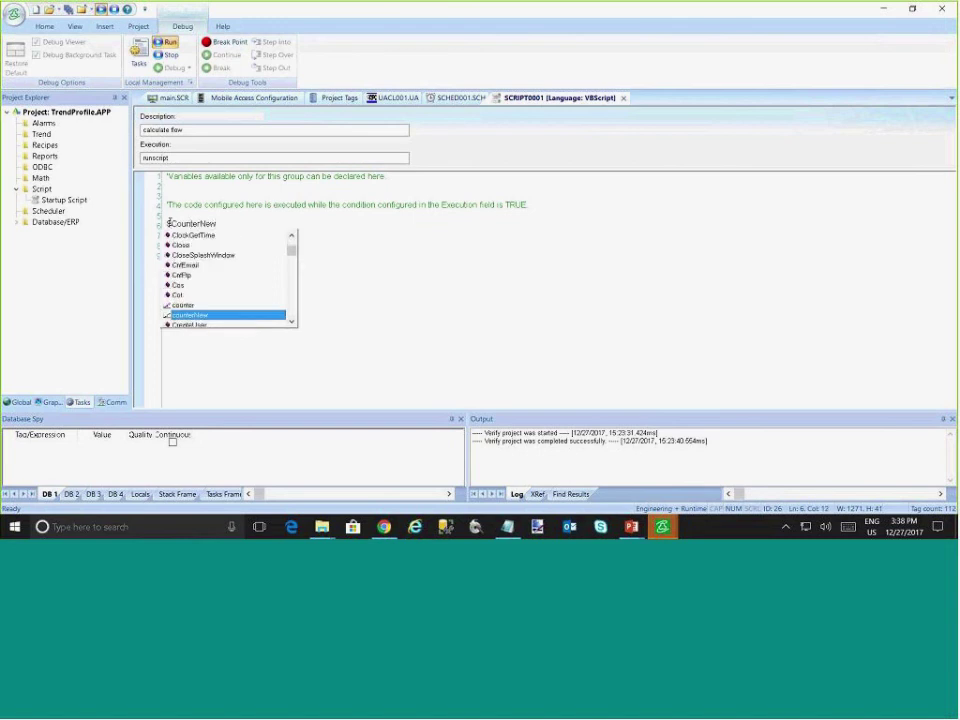
key(Return)
text(= $C)
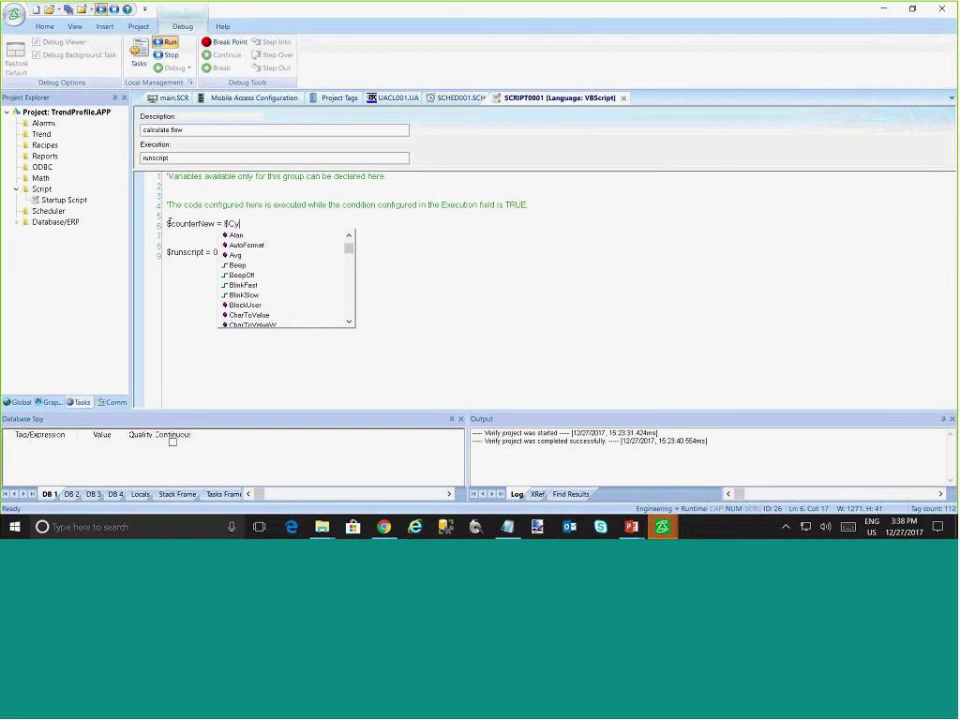
text(ounter)
key(Return)
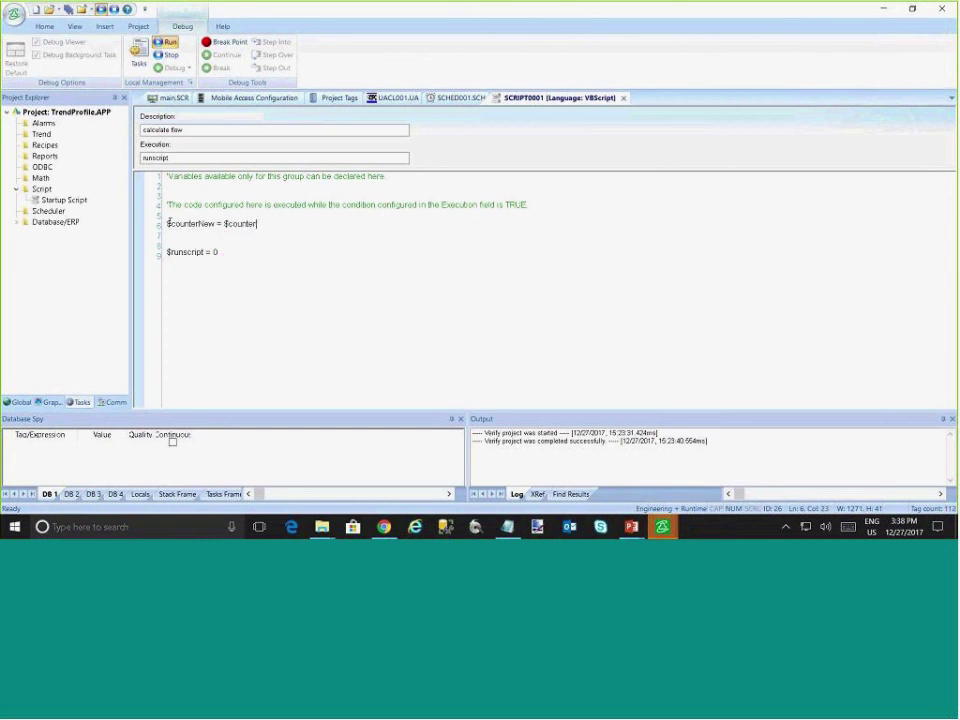
key(Return)
key(Return)
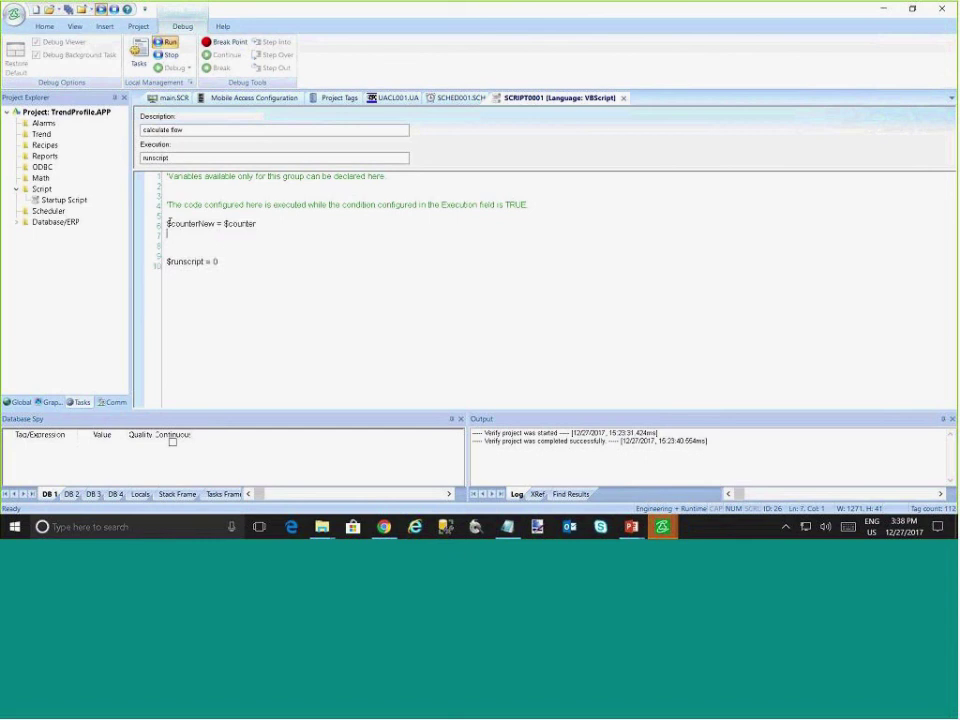
Add '$counterPrevious = $counterNew' and '$GalPerMinute = $CounterNew - $CounterPrevious' lines
key(Return)
key(Return)
text($)
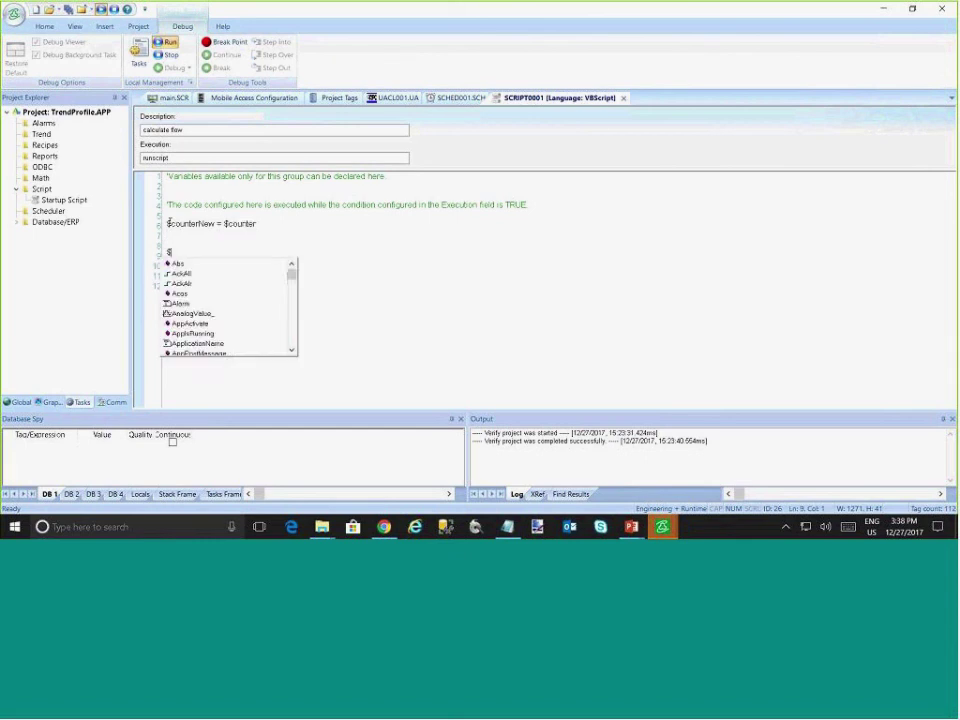
text(coun)
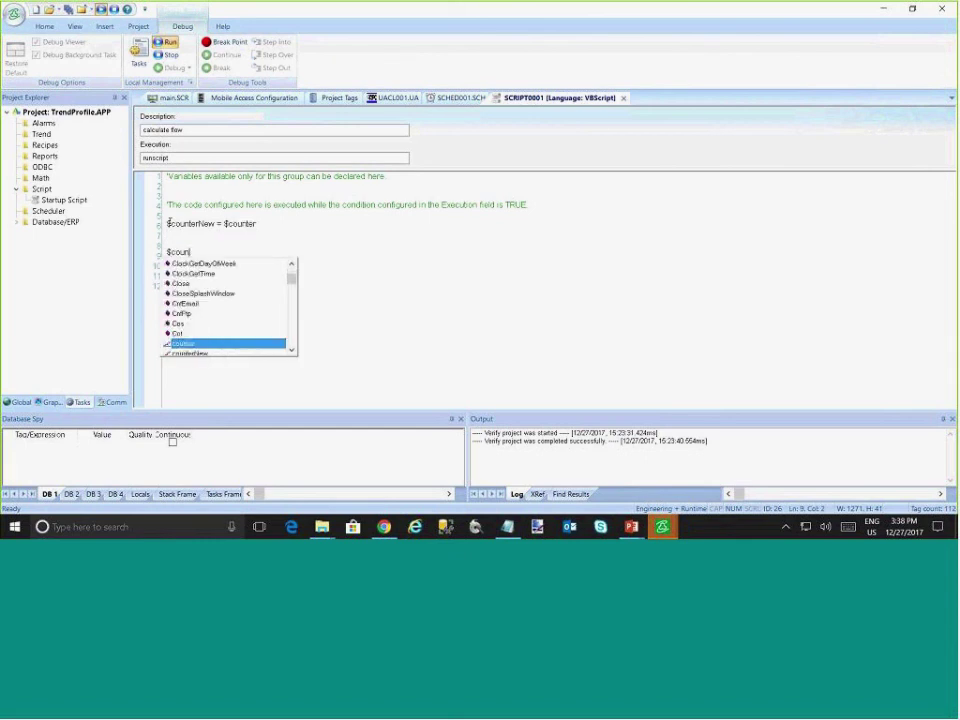
text(terPrevious)
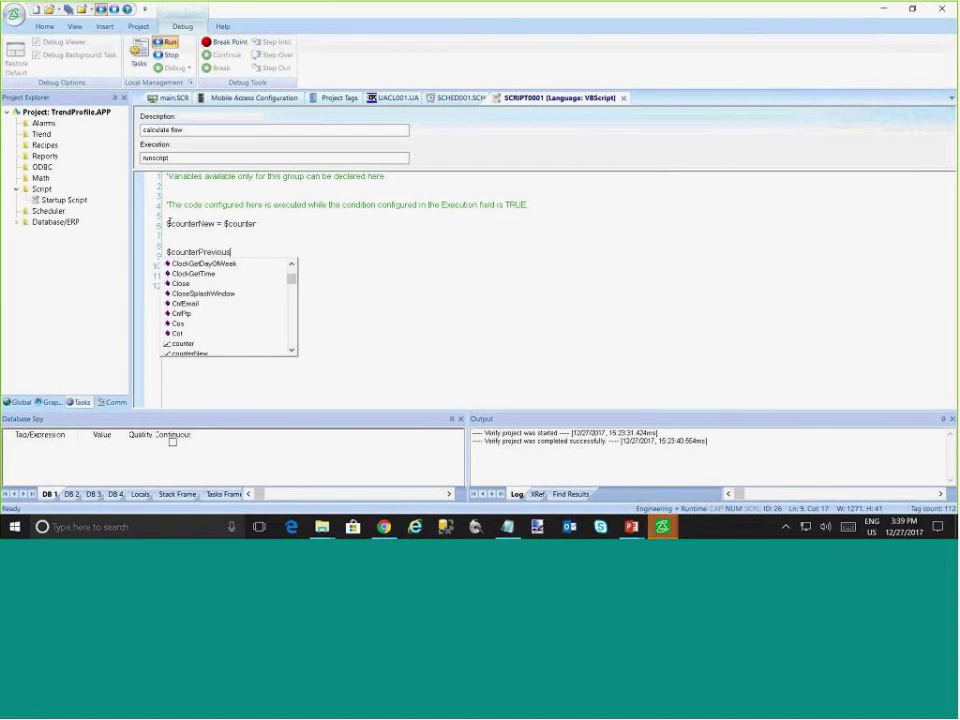
key(Escape)
text(= )
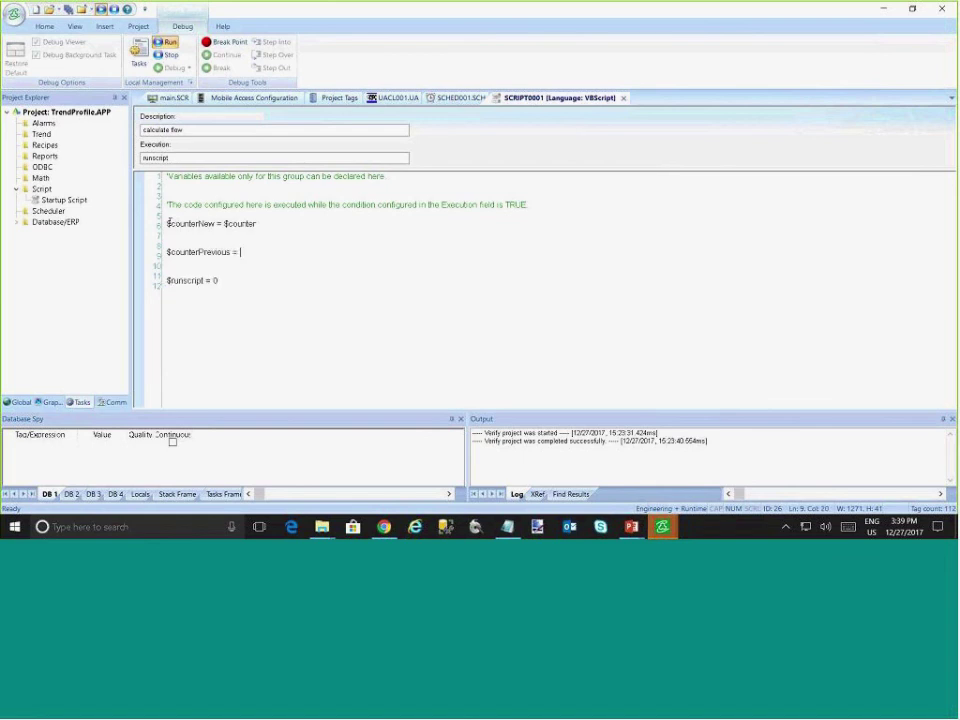
text($counterNew)
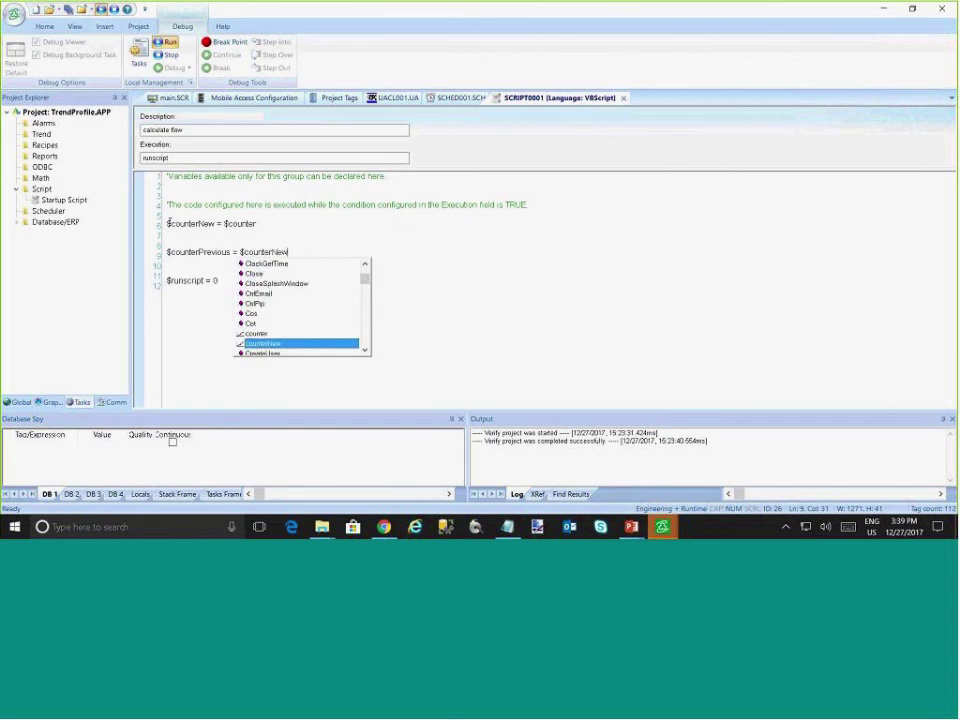
key(Escape)
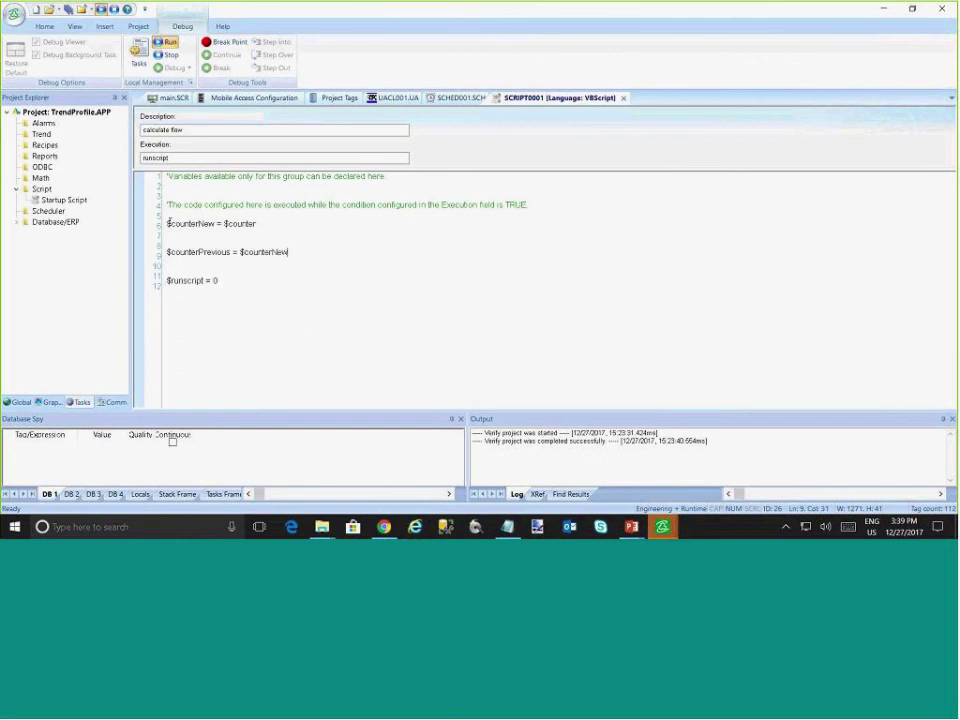
key(Return)
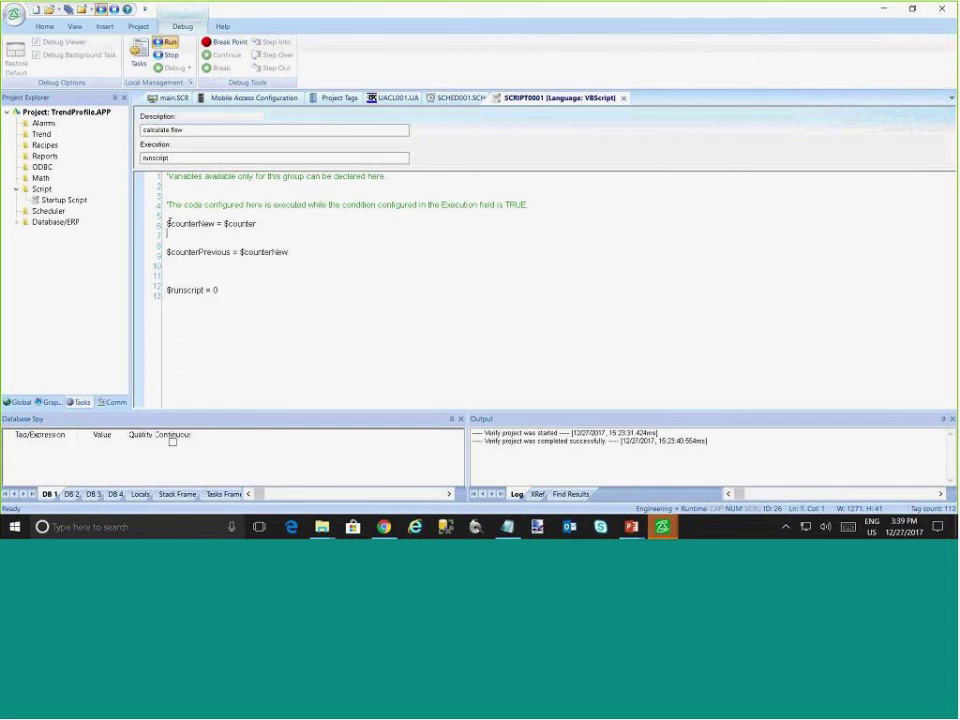
key(Up)
key(Up)
key(Up)
key(Return)
text($)
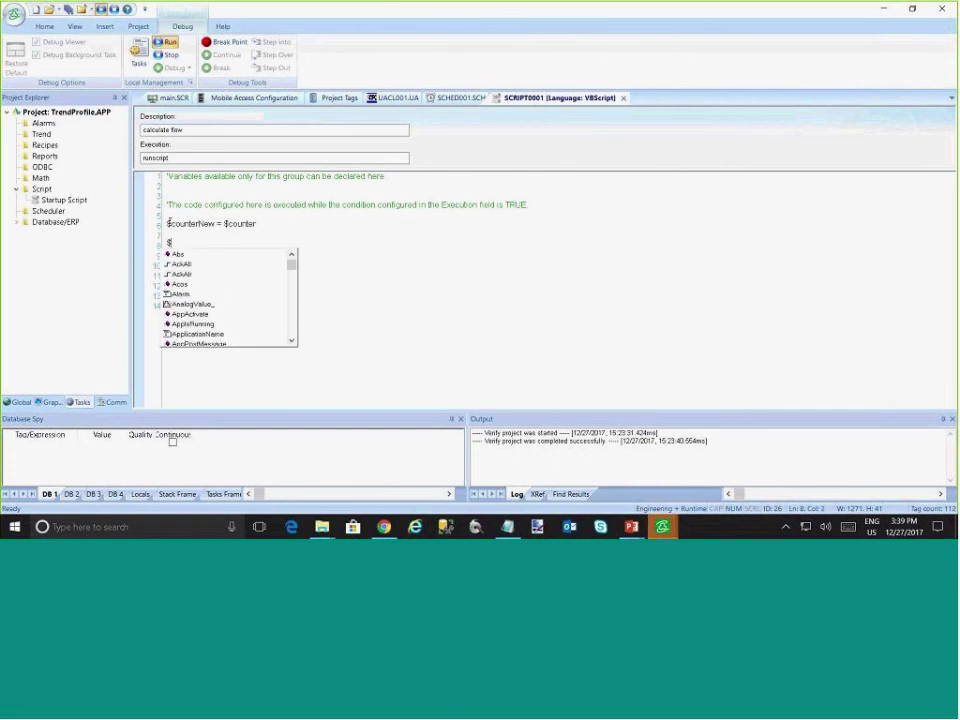
text(GalPerMinute)
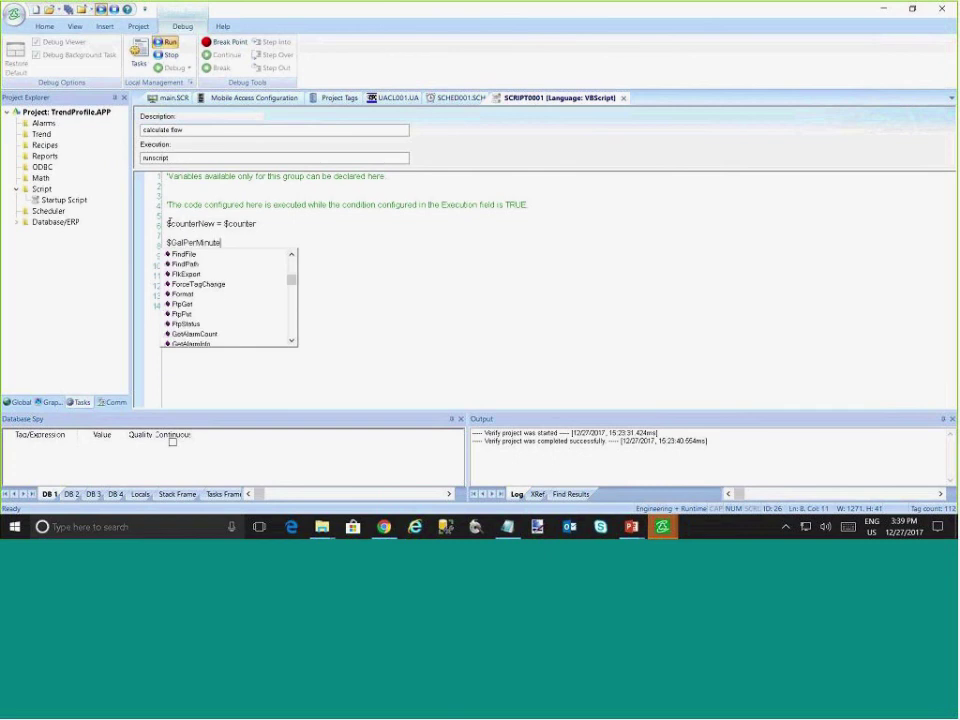
key(Escape)
text(= $Cou)
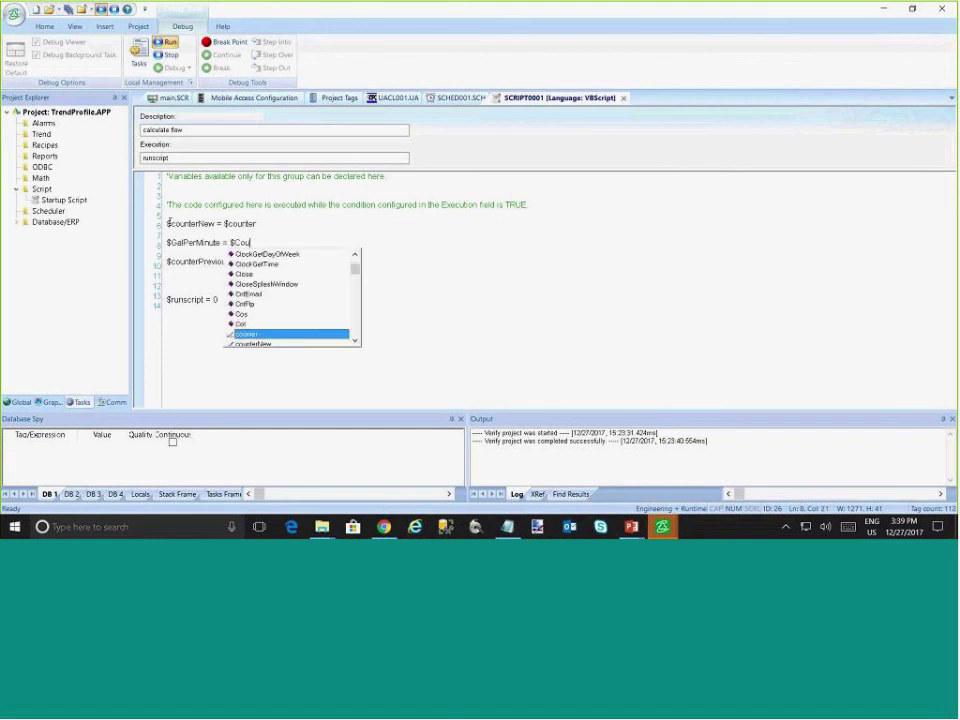
text(nterNew -)
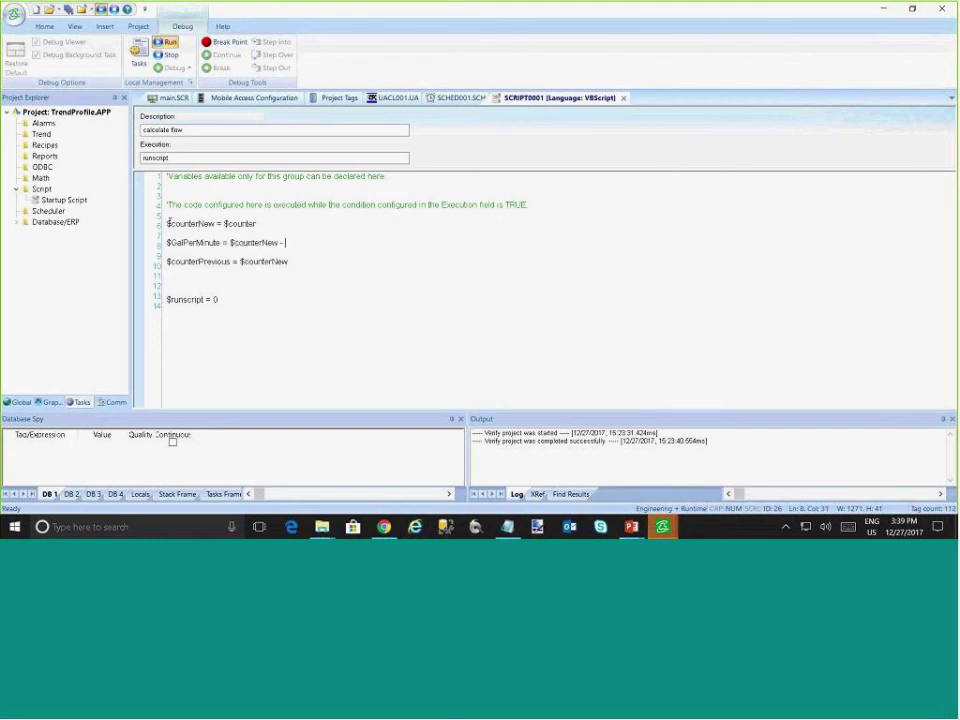
text( $Counter)
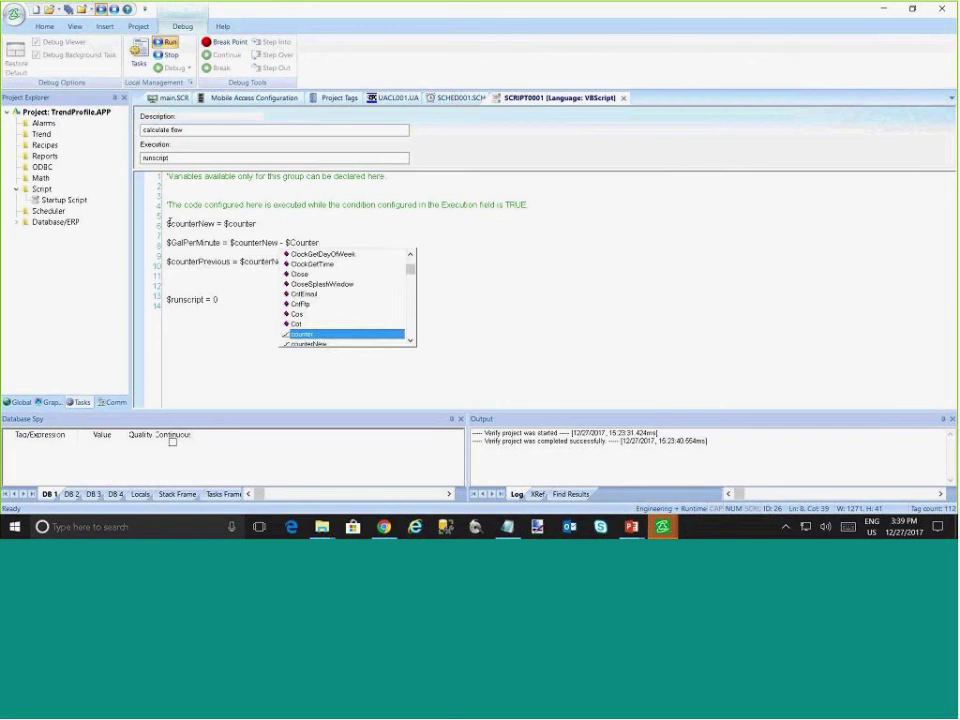
text(Previous)
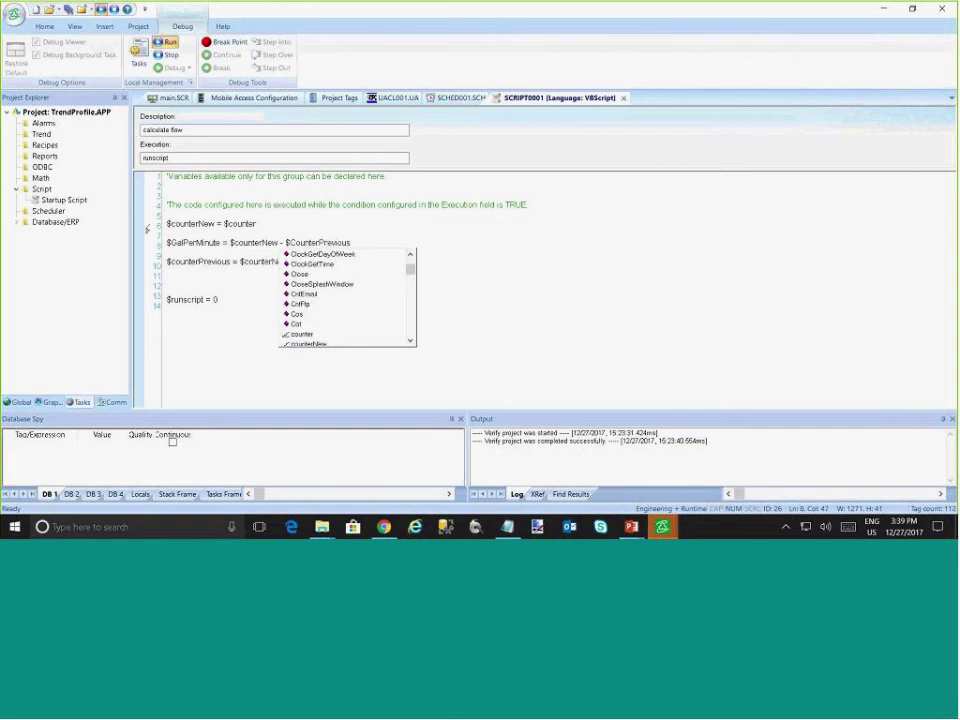
click(199, 236)
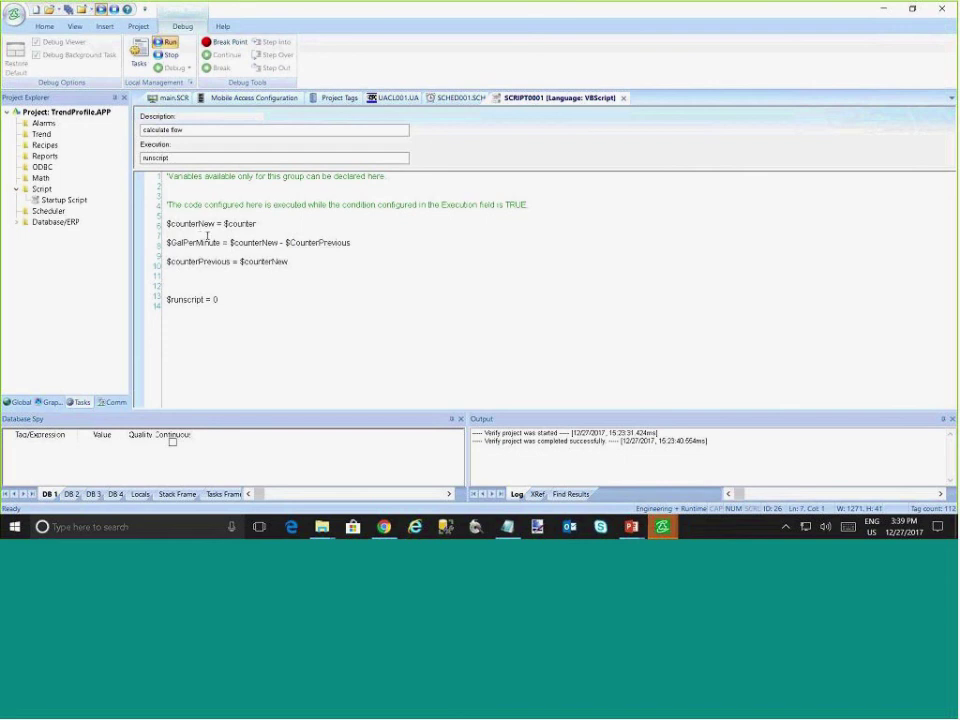
Change the formula to '$GalPerMinute = ($counterNew - $CounterPrevious) * 50'
click(231, 243)
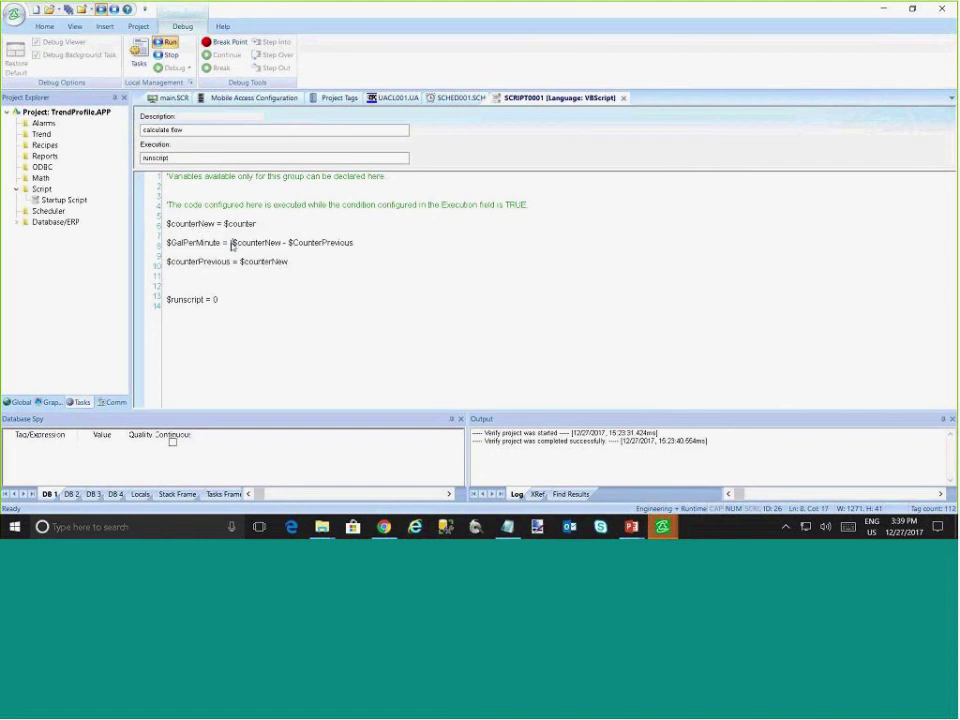
text(()
key(End)
text())
text(* 50)
Insert a second script worksheet, SCRIPT0002, under the Script folder
click(42, 189)
right_click(42, 189)
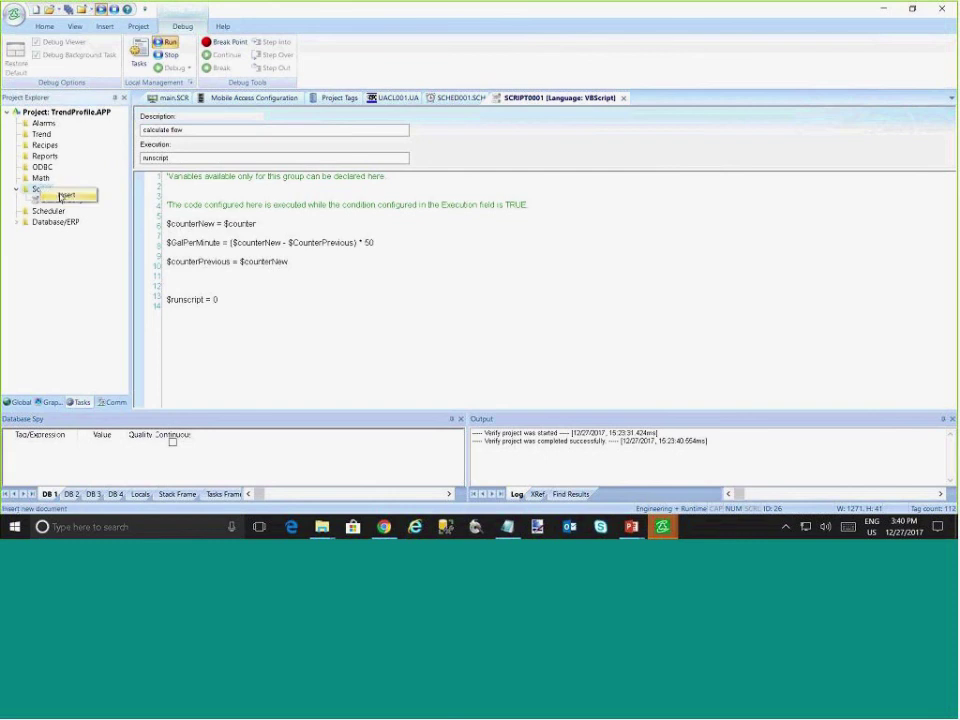
click(64, 195)
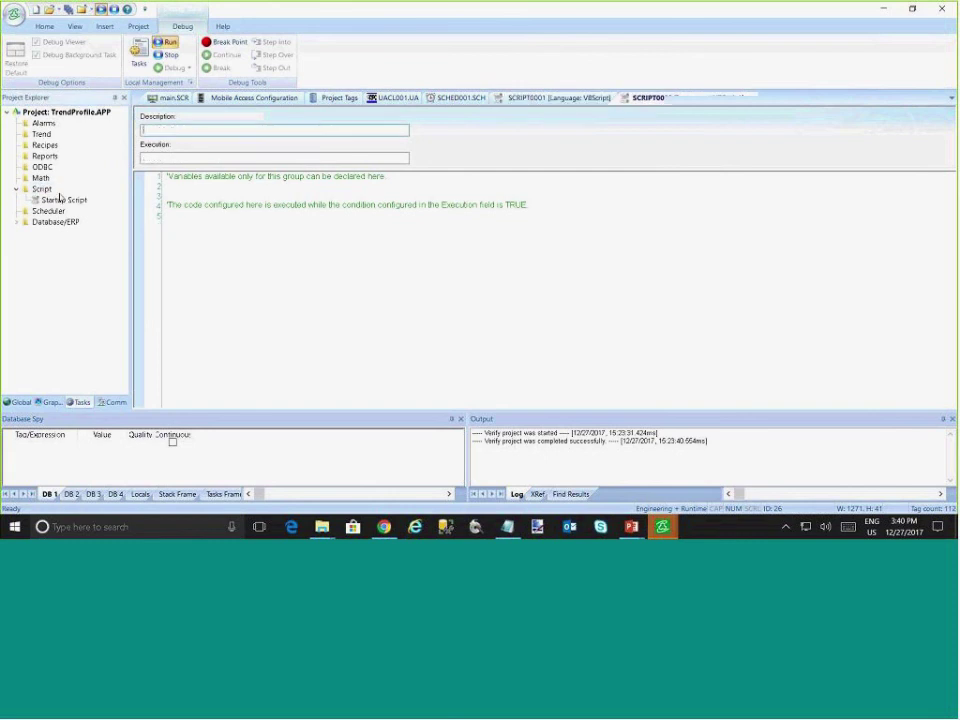
click(161, 157)
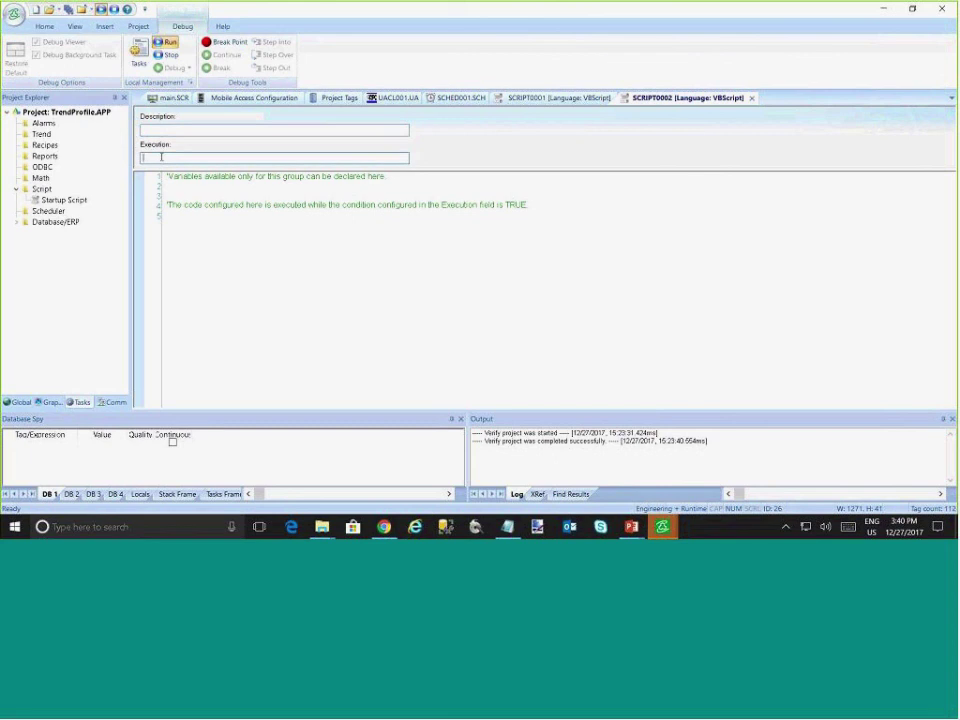
click(185, 235)
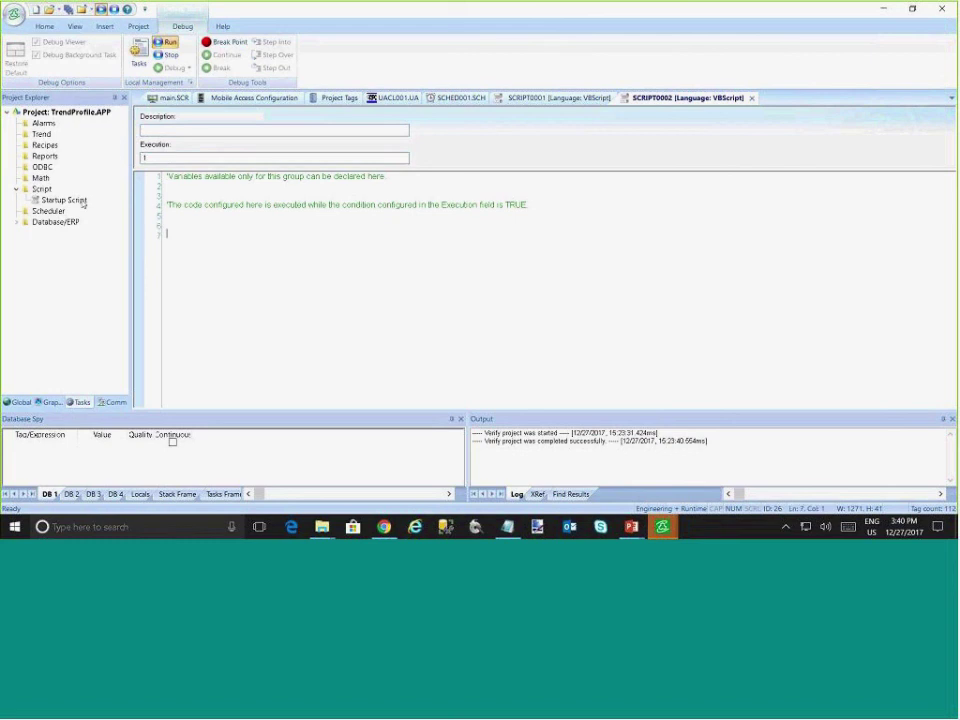
Type 'If $CounterPrevious<>$Counter Then' followed by an 'End If' line
text($Cou)
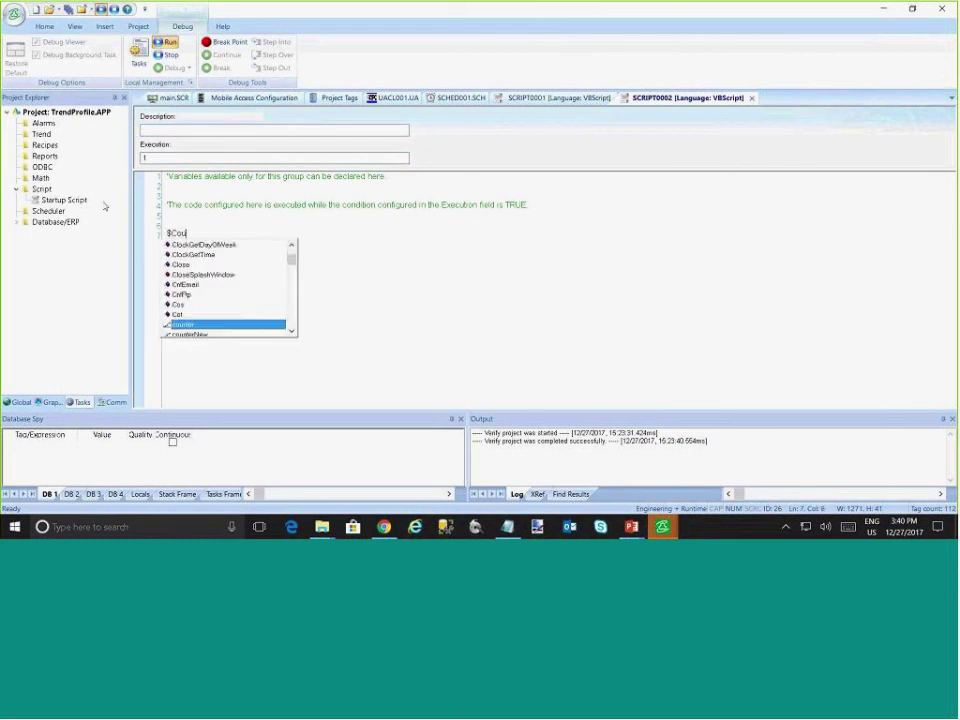
text(nterPrevious)
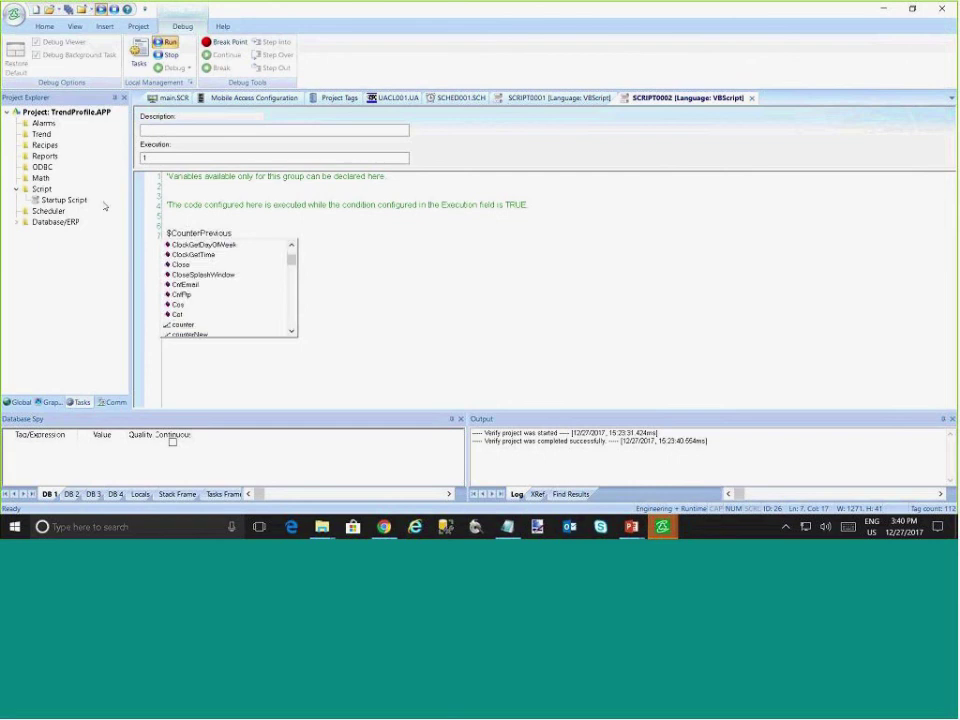
key(Escape)
key(Home)
text(If)
key(End)
text(<>)
text($Counter)
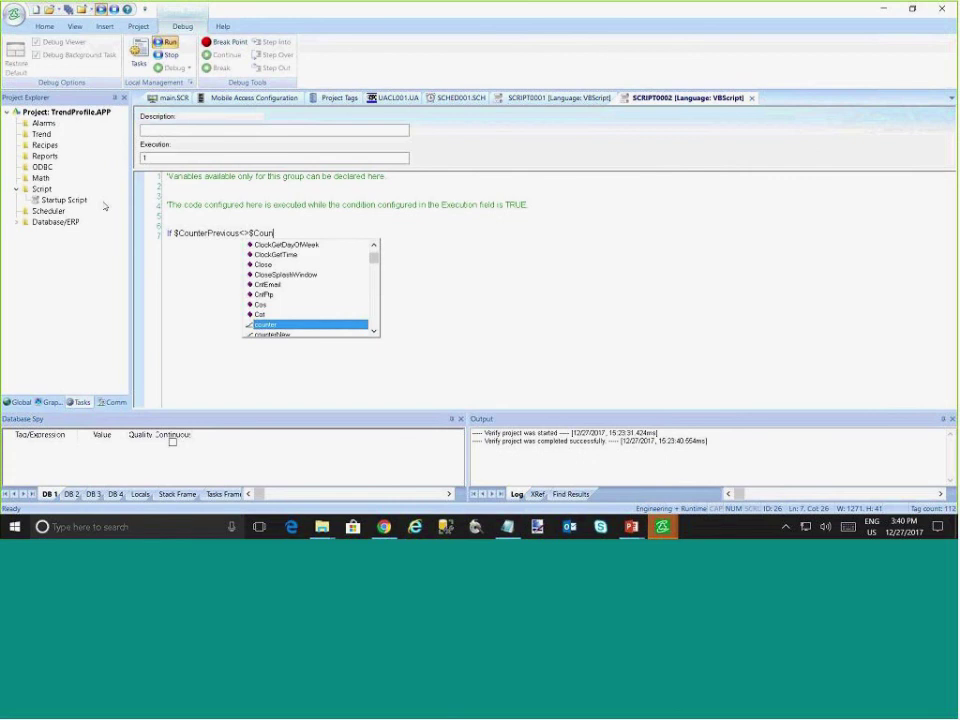
text( Th)
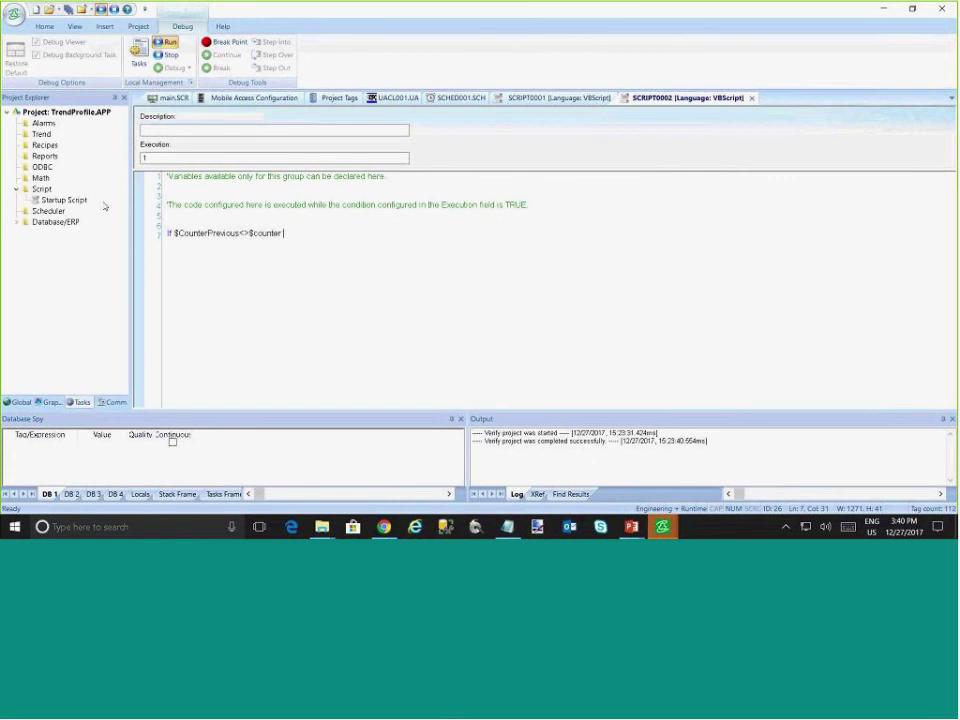
text(en)
key(Return)
text(End If)
Inside the If block, add the indented line '$CounterPrevious = $counter' plus a blank line
key(Up)
key(End)
key(Return)
key(Tab)
text($Coun)
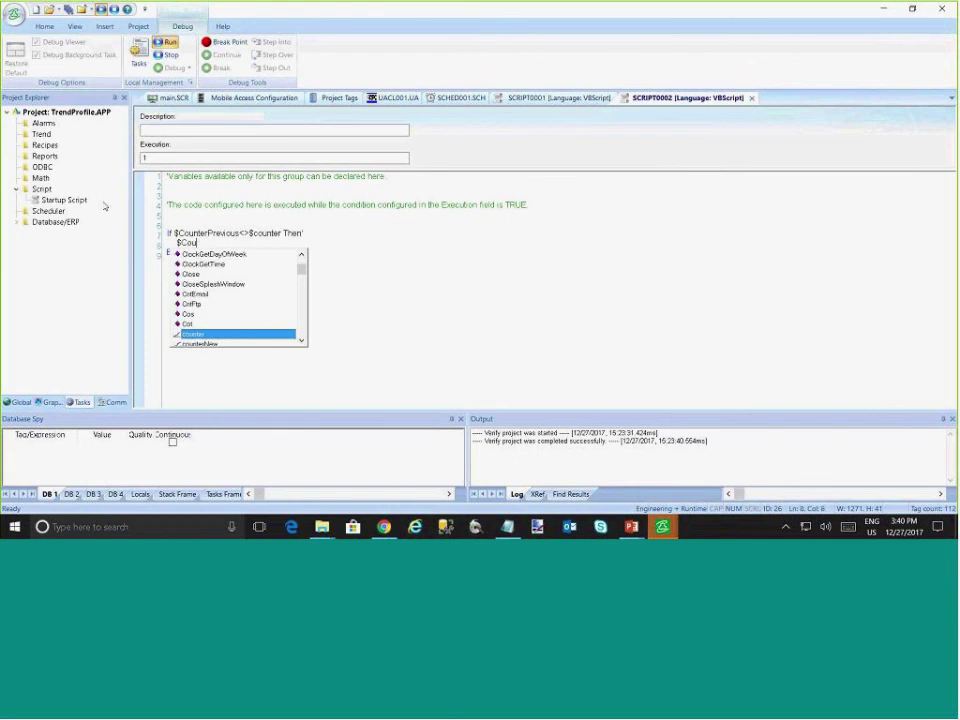
key(Down)
key(Down)
key(Down)
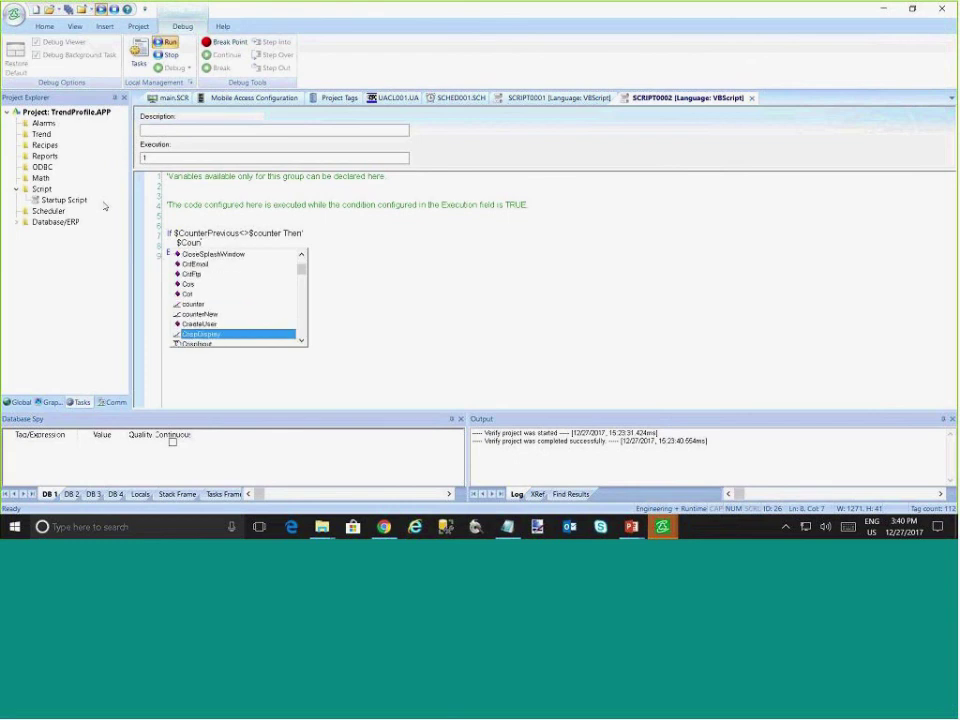
text(terPre)
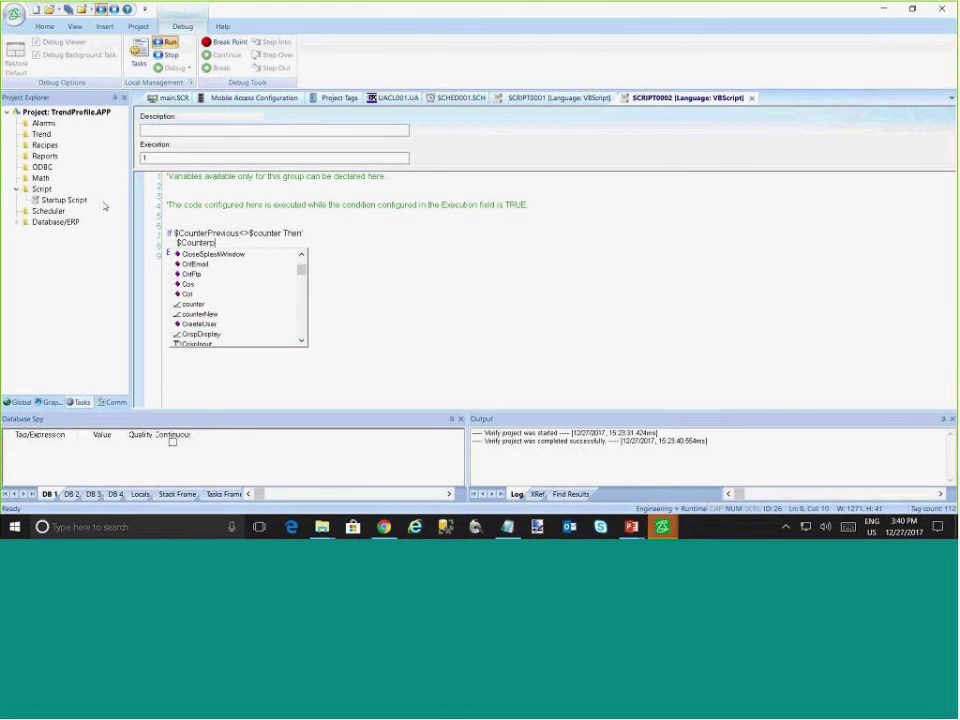
key(BackSpace)
key(BackSpace)
key(BackSpace)
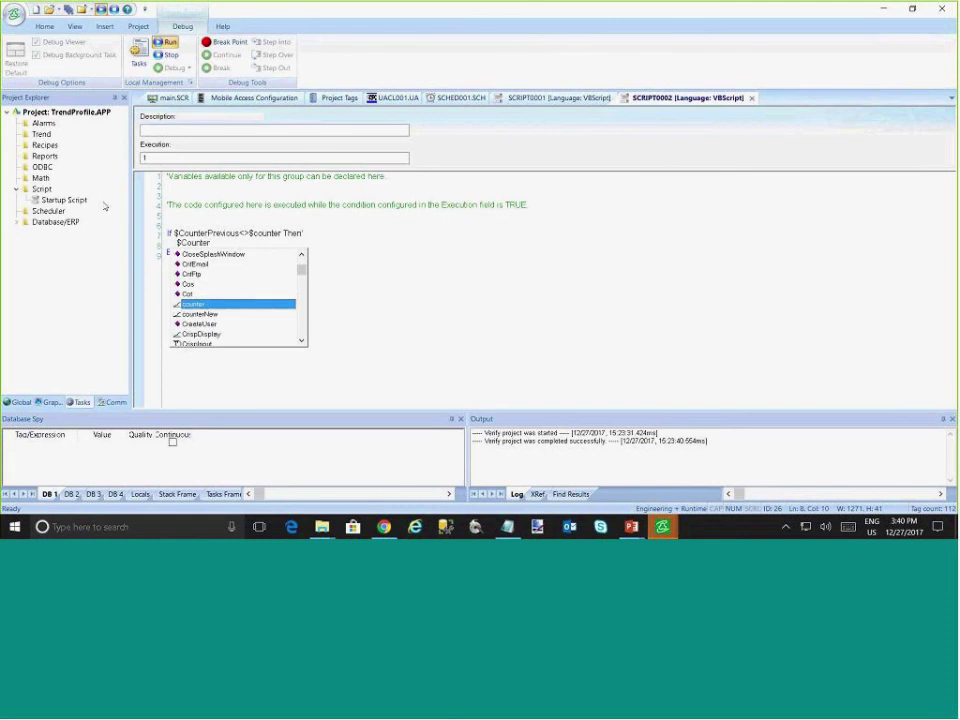
text(Previous = )
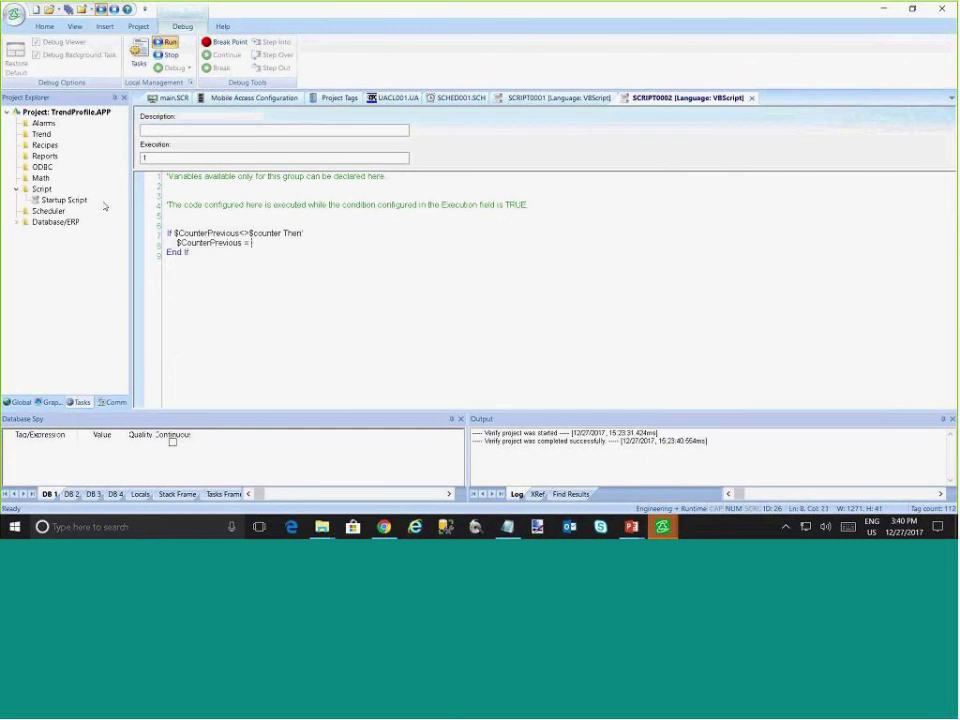
text($counter)
key(Up)
key(End)
key(Return)
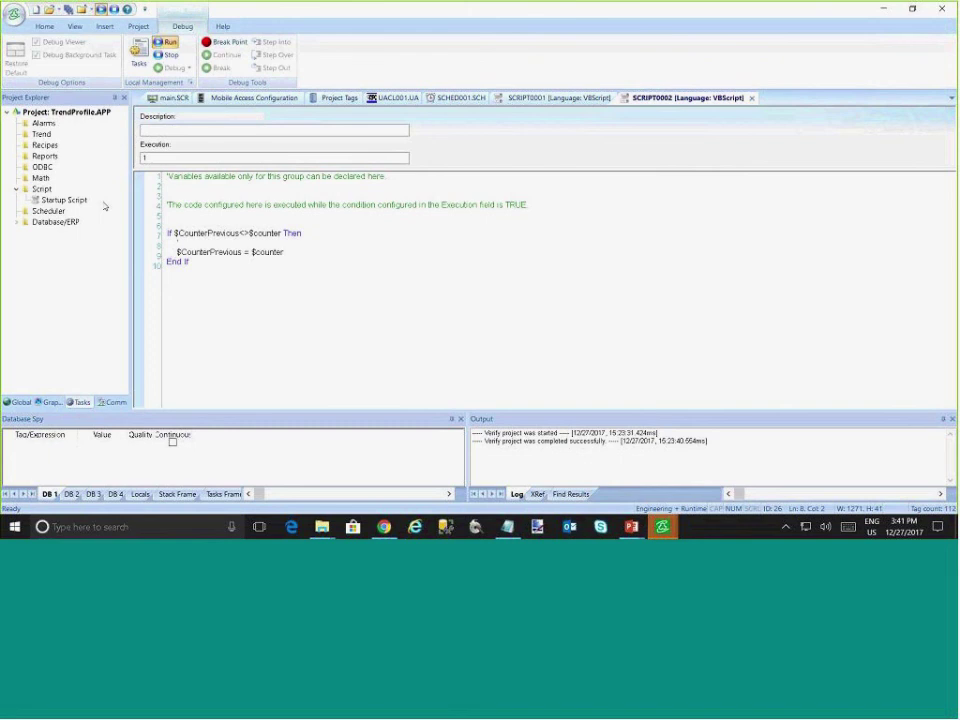
Declare 'Dim tsPrevious, ts' on a new line above the If block
key(Up)
key(Up)
key(Return)
key(Up)
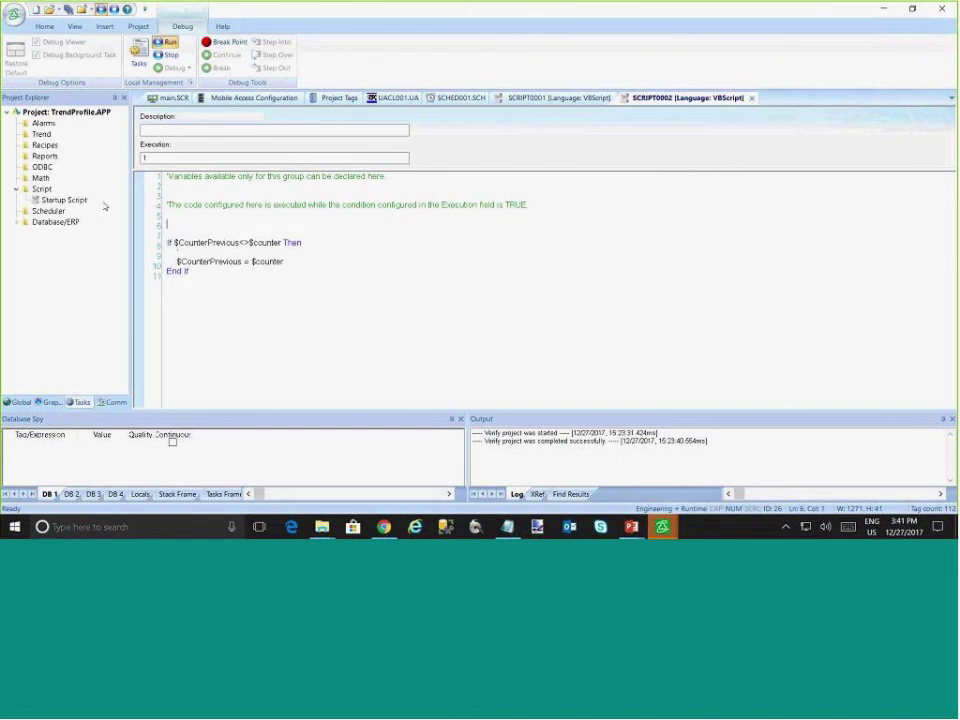
text(Dim tsPrevious, ts)
Add 'tsPrevious = $CounterPrevious->TimeStamp' inside the If, and enter second->timestamp in Database Spy
key(Down)
key(Down)
key(Down)
text(ts)
key(BackSpace)
key(BackSpace)
text(tsPrevious = )
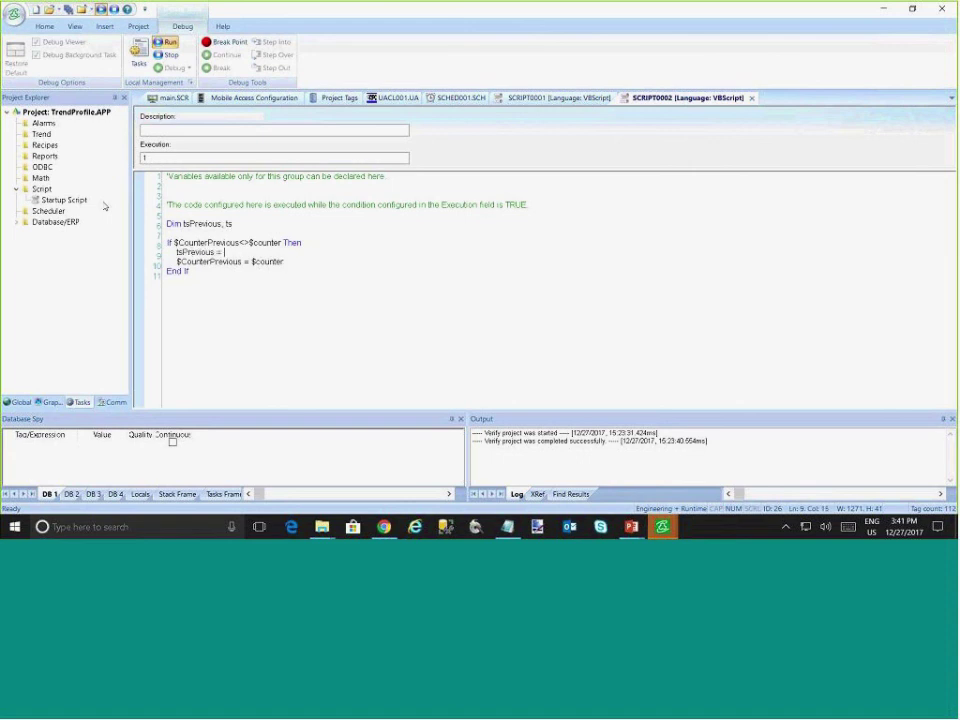
text($Coun)
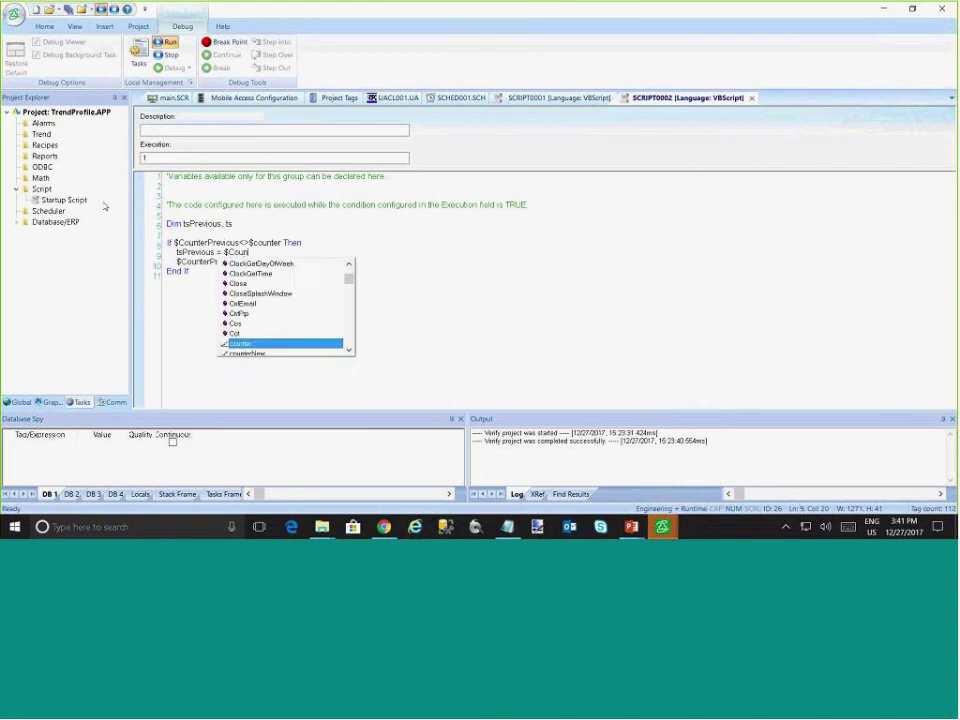
text(terPre)
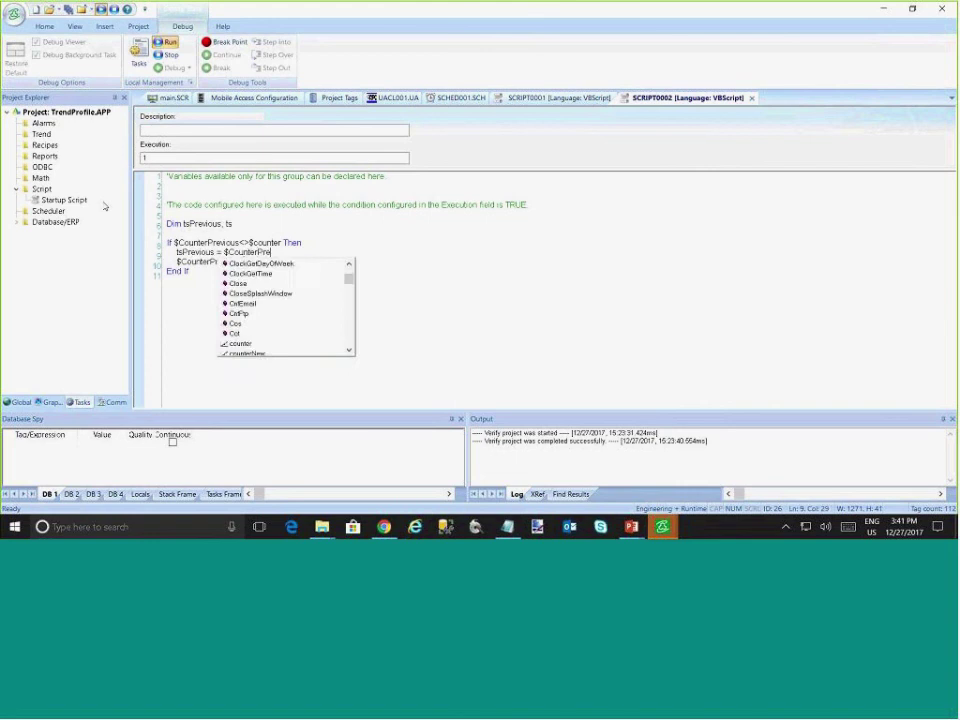
text(vious->TimeStamp)
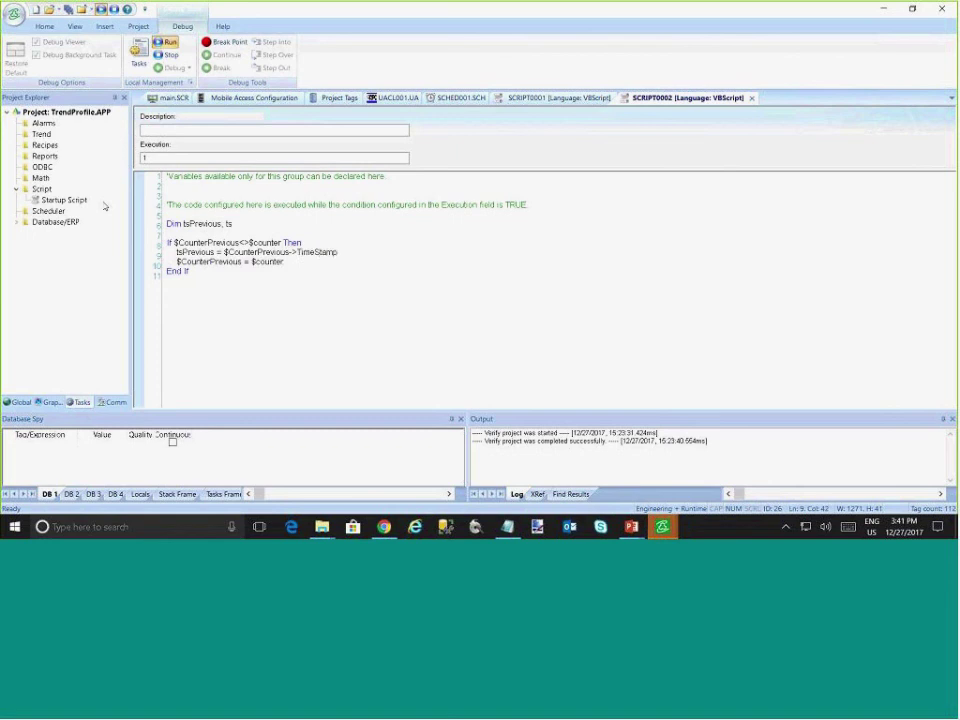
key(Left)
key(Left)
key(Left)
key(Left)
key(Left)
key(Left)
key(Left)
key(Left)
key(Left)
key(Left)
key(Left)
key(Left)
key(Left)
key(Left)
key(Left)
key(Left)
key(Left)
key(Left)
click(52, 450)
text(second->timestamp)
Add the second->timestamp watch and wrap tsPrevious's timestamp in $StrGetElement(..., " ", 1)
key(Return)
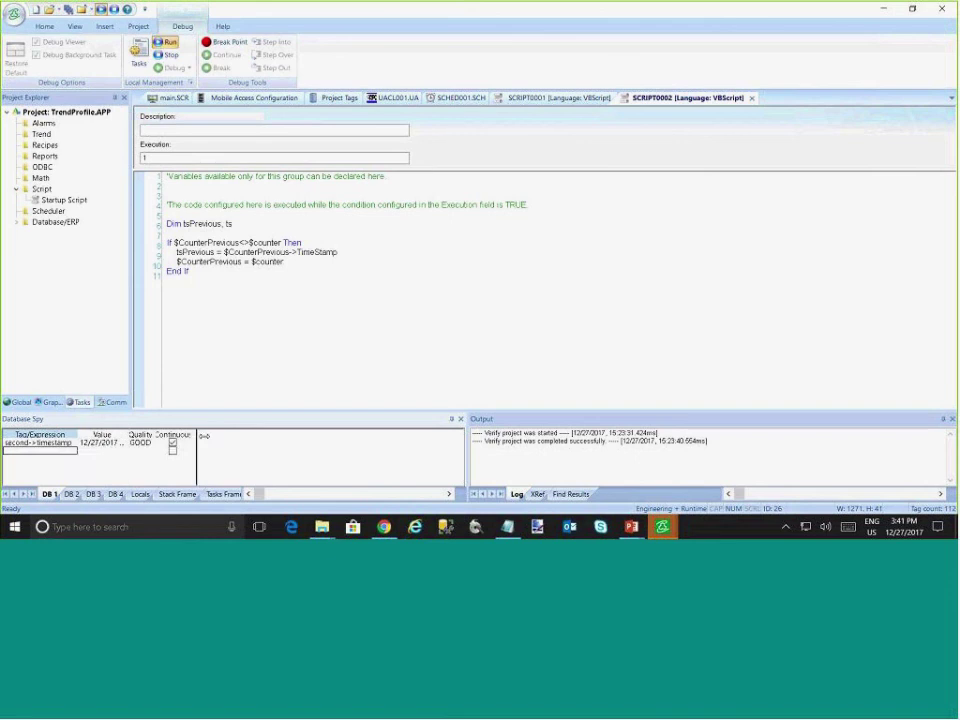
double_click(130, 434)
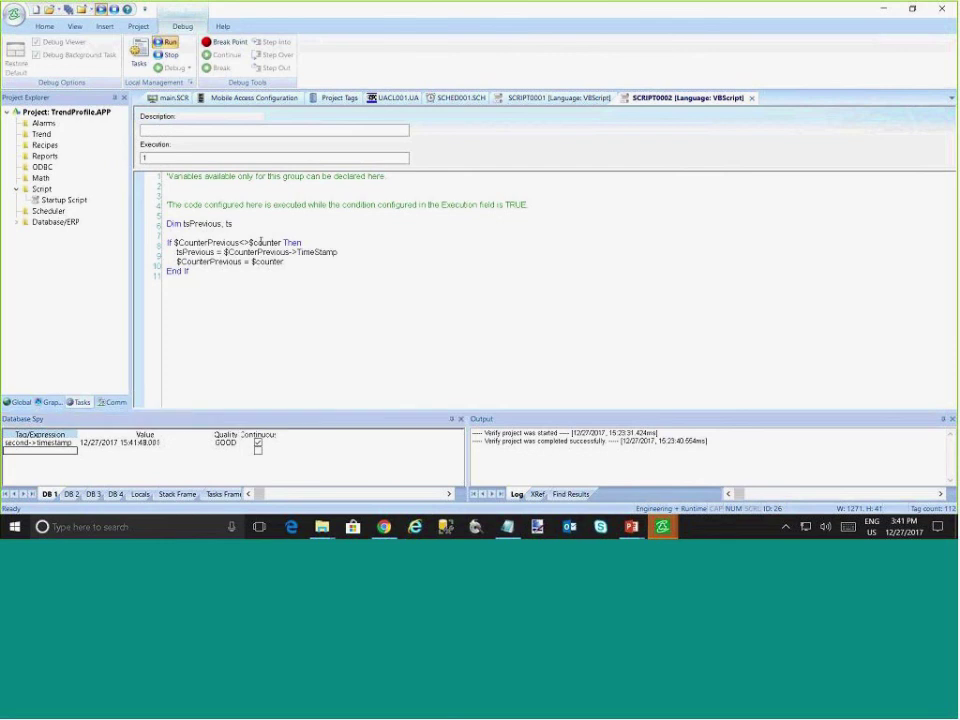
text($StrGetElement)
key(Return)
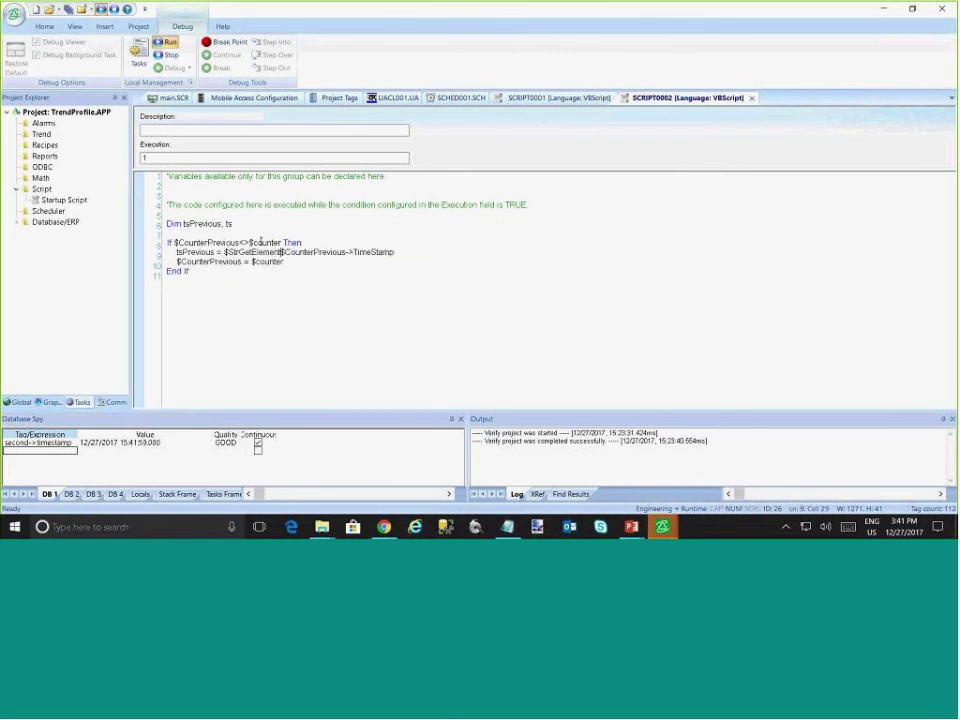
text(()
key(End)
text(, "")
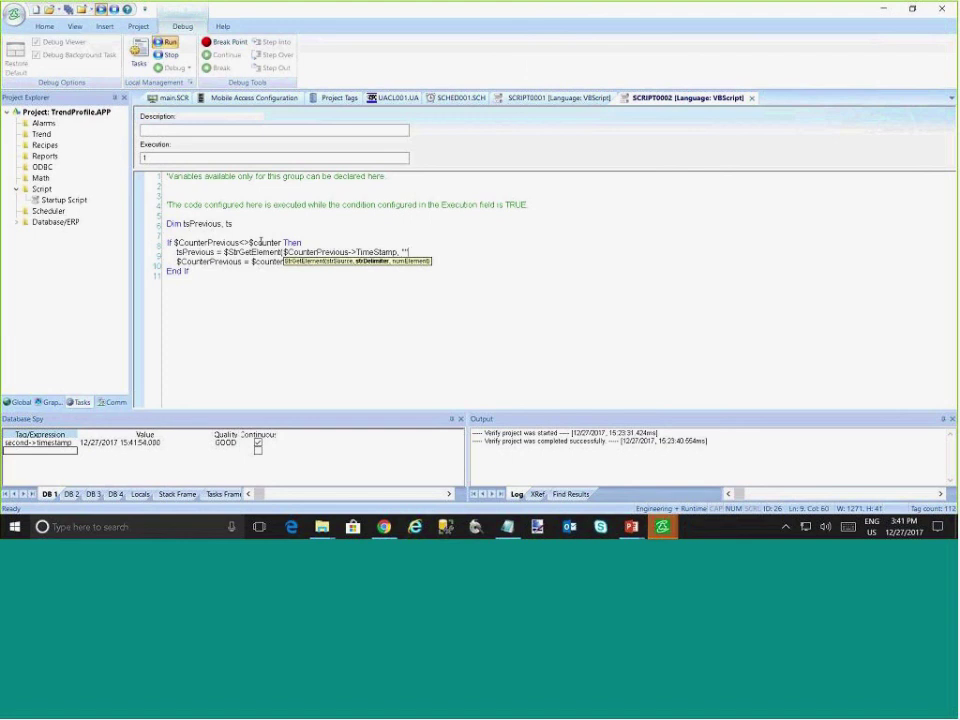
key(Left)
key(End)
text(, 1))
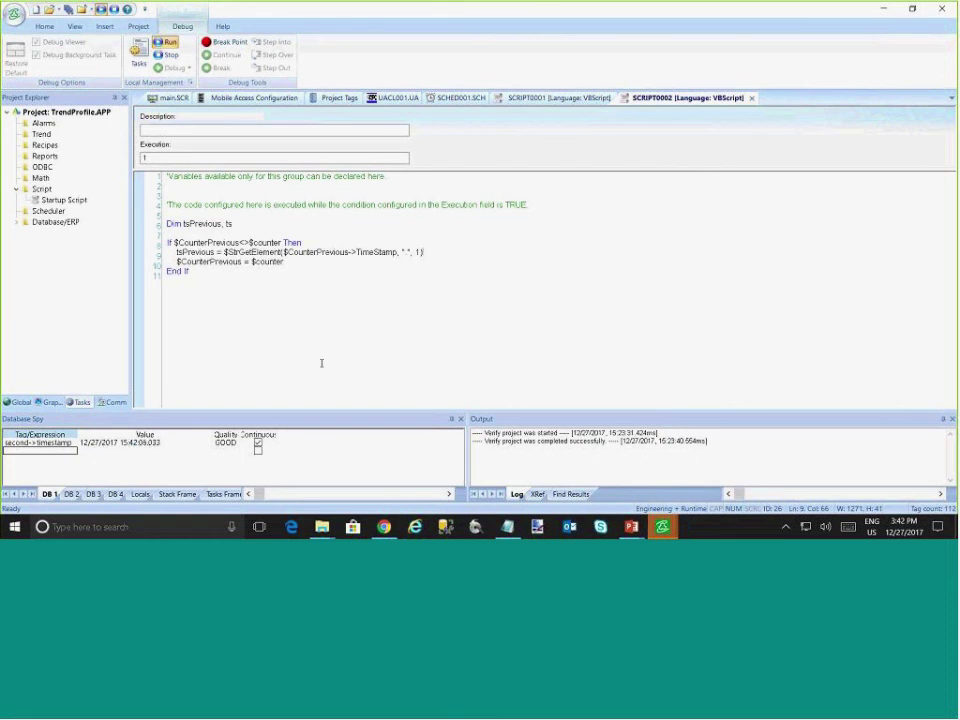
Add a 'ts =' line using the same $StrGetElement call on $Counter->TimeStamp
key(Return)
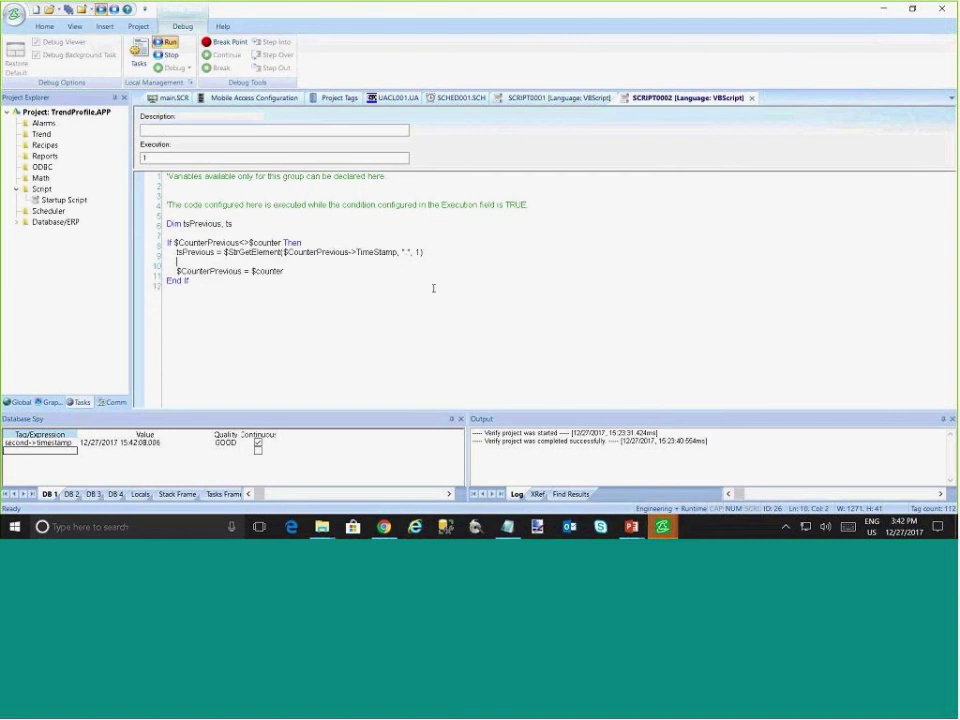
text(ts =)
key(Up)
key(ctrl+Right)
key(ctrl+Right)
key(shift+End)
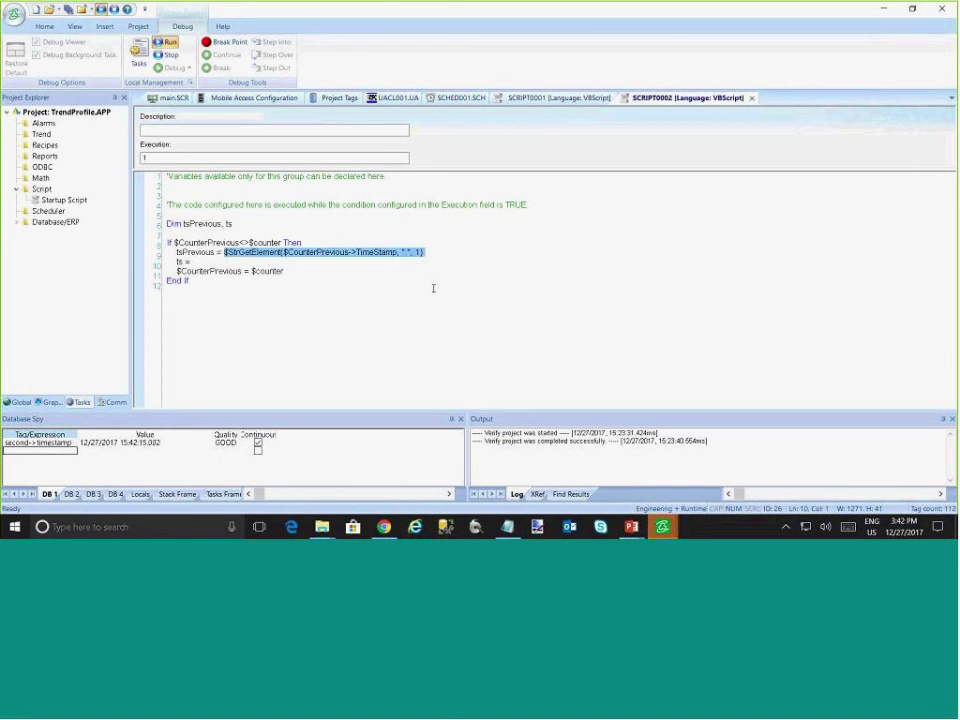
key(ctrl+c)
key(Down)
key(End)
key(ctrl+v)
key(ctrl+Left)
key(ctrl+Left)
key(ctrl+Left)
key(ctrl+Left)
key(ctrl+Left)
key(ctrl+Left)
key(shift+Left)
key(shift+Left)
key(shift+Left)
key(shift+Left)
key(shift+Left)
key(shift+Left)
key(shift+Left)
key(shift+Left)
key(Delete)
Declare tsDiff in the Dim line and add 'tsDiff = DateDiff("s", tsPrevious, ts)'
key(Up)
key(Up)
key(Up)
key(Up)
text(tsDiff)
key(ctrl+shift+Left)
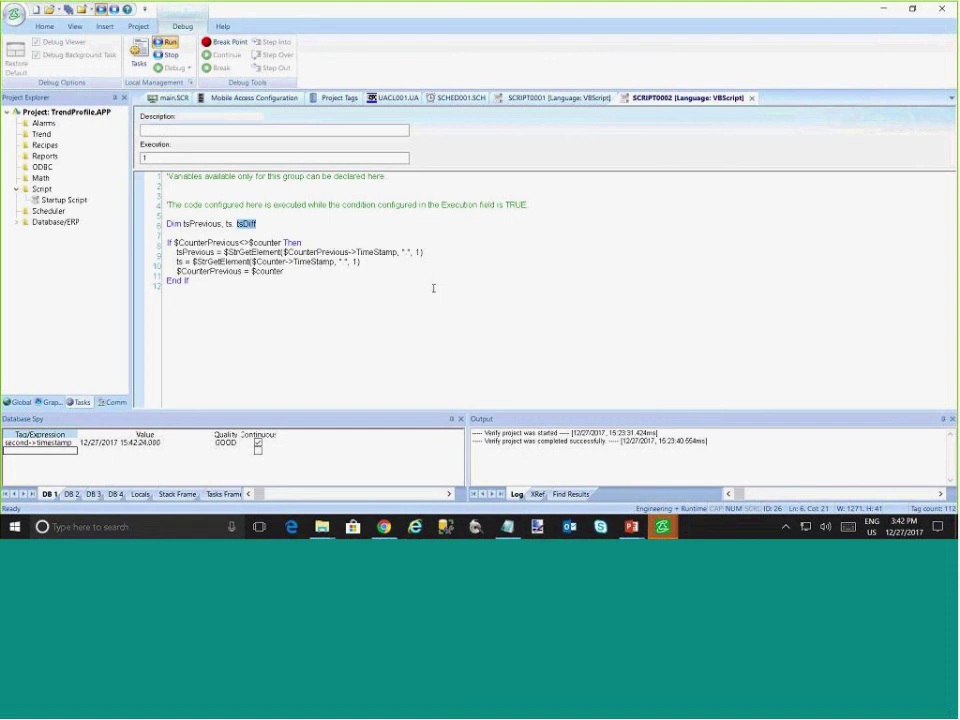
key(Down)
key(Down)
key(Down)
key(Down)
key(Right)
key(Right)
key(Right)
key(Right)
key(Right)
key(Right)
key(Right)
key(Right)
key(Right)
key(End)
key(Return)
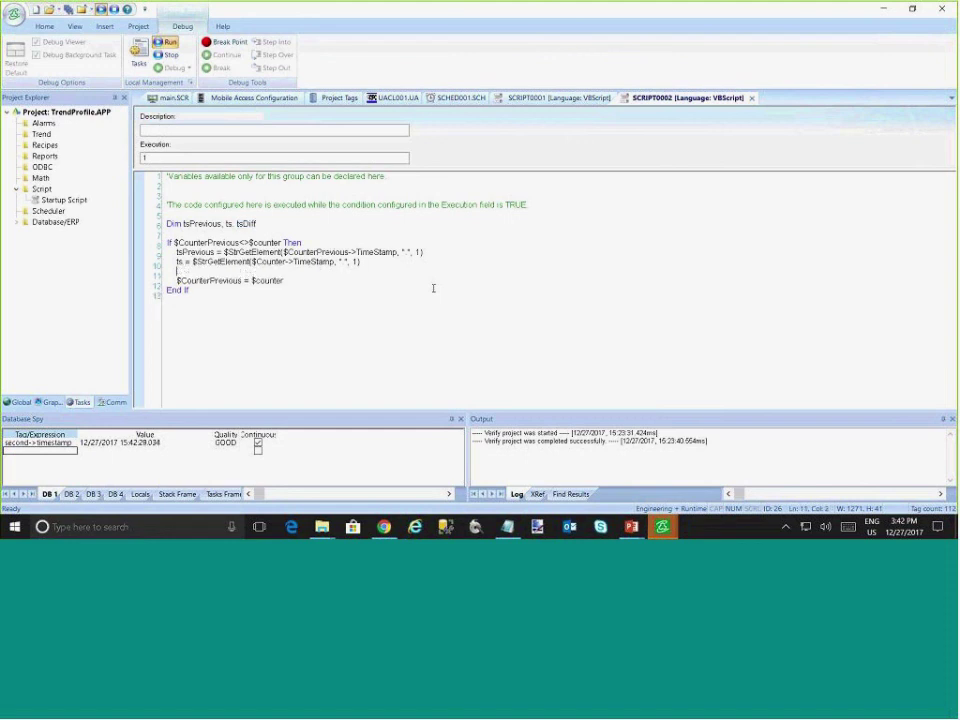
text(tsDiff = DateDiff("s", )
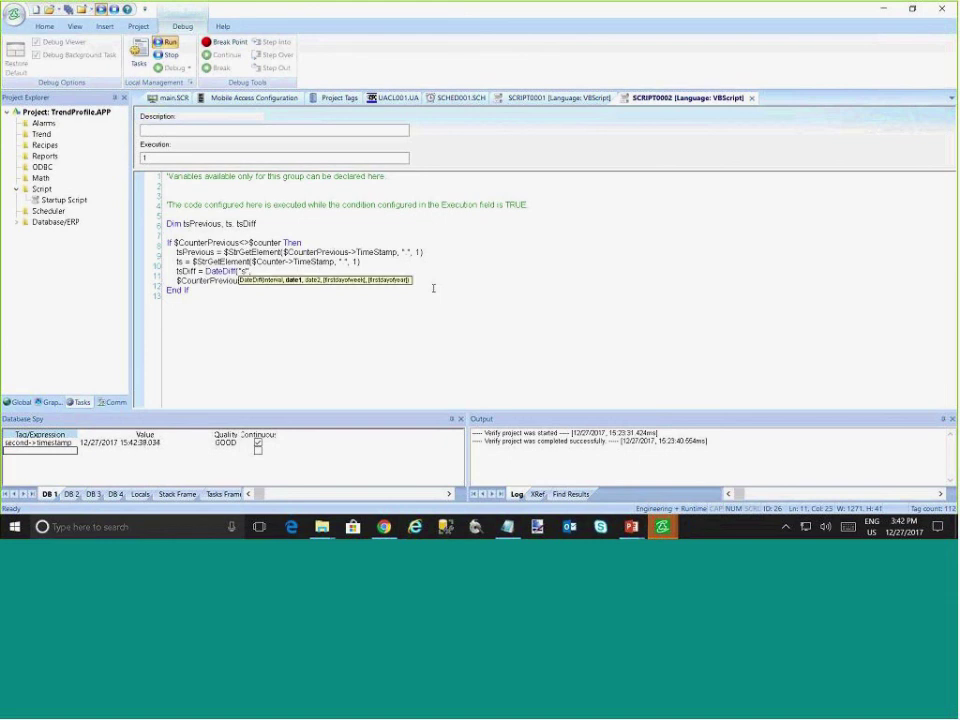
text(tsPrevious, ts))
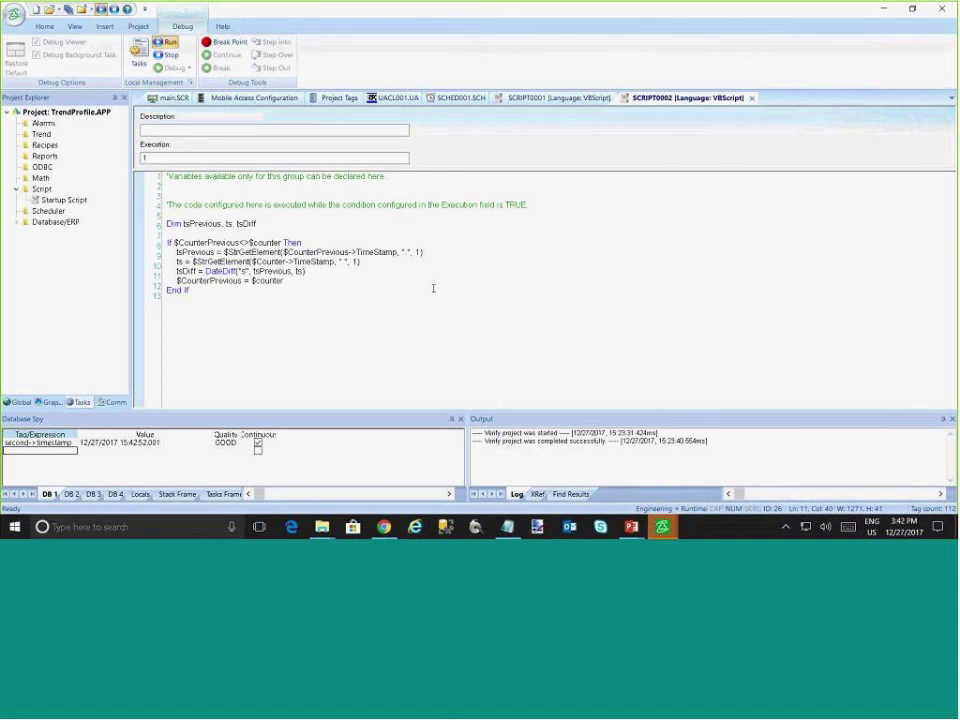
key(Return)
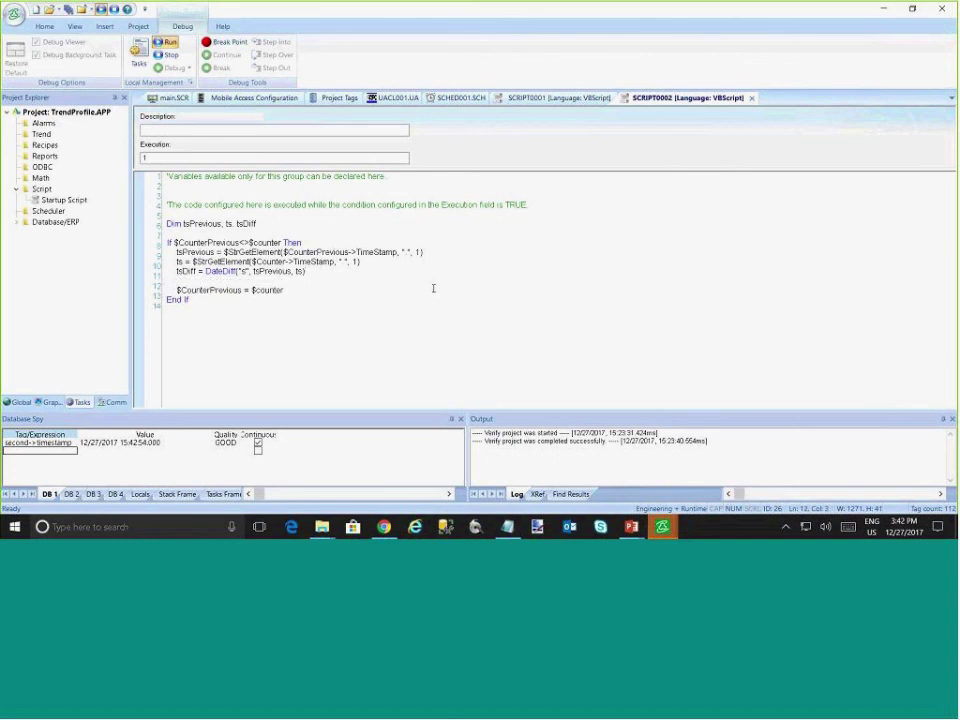
Add '$GalPerMinute = 50 / tsDiff' and give SCRIPT0002 the description 'Instantaneous'
text($Ga)
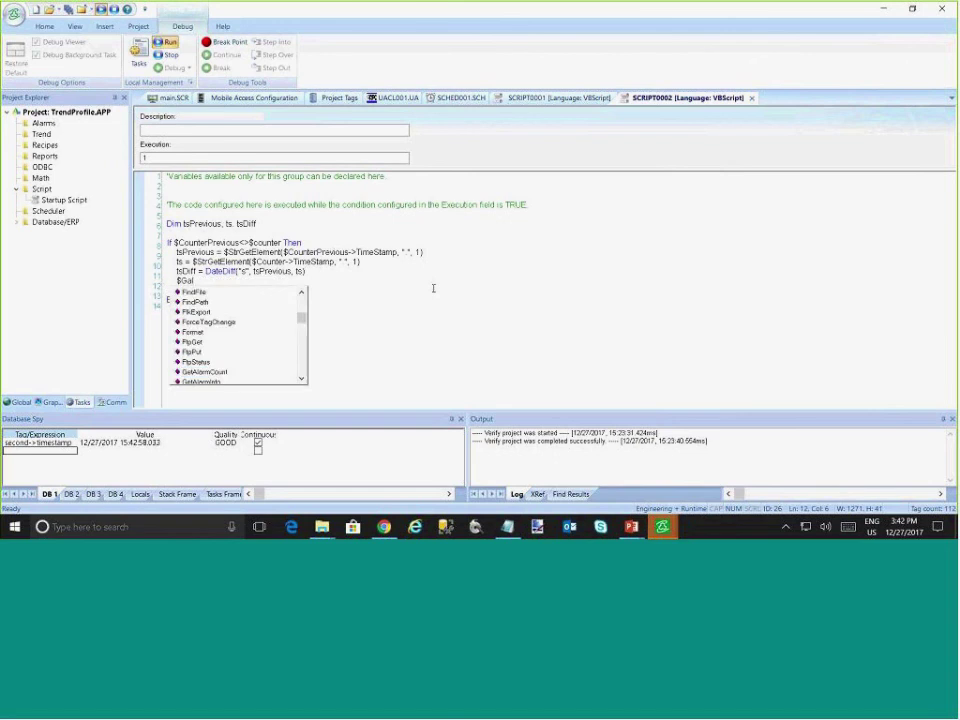
text(lPerMinute = )
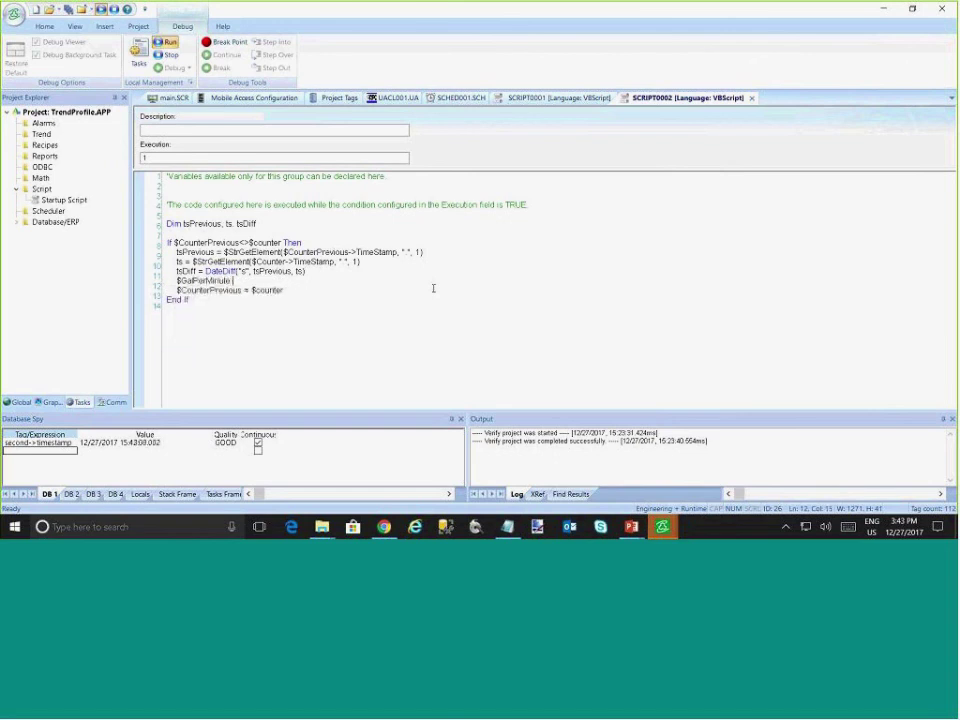
text(50 / tsDiff)
key(Left)
key(Left)
key(Left)
key(Left)
key(Left)
key(Left)
key(Left)
key(Left)
key(Left)
key(Left)
key(Left)
key(Left)
key(Left)
click(183, 131)
text(Instantaneous)
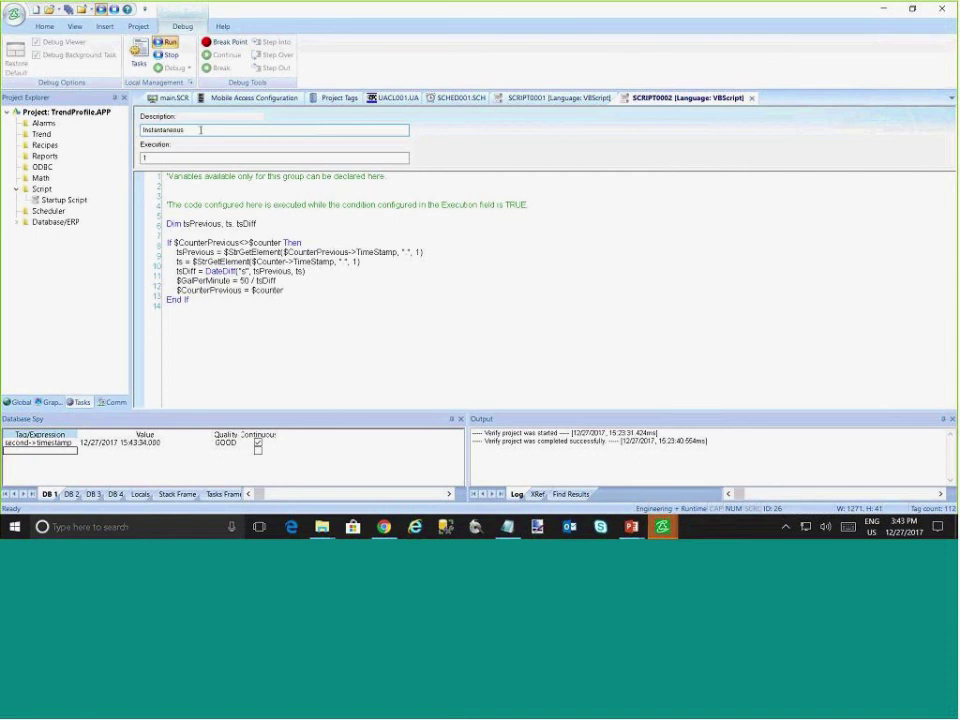
key(Tab)
Describe SCRIPT0001 as 'calculate flow - per period of time' and append '/ 8' to line 8's flow formula
click(530, 98)
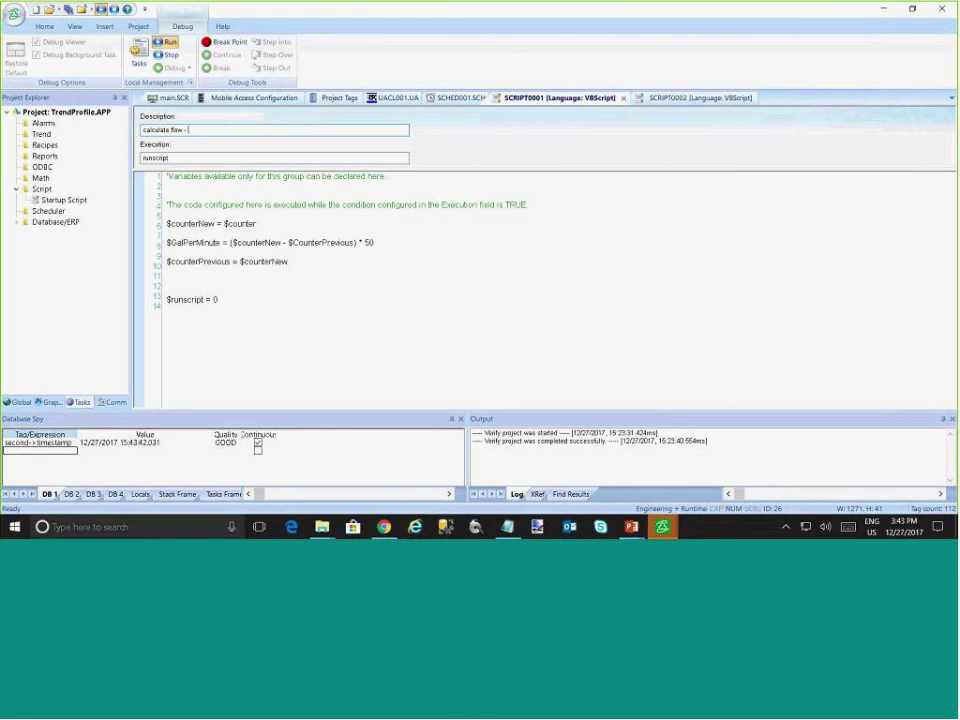
text(per g)
text(eriod of time)
click(183, 158)
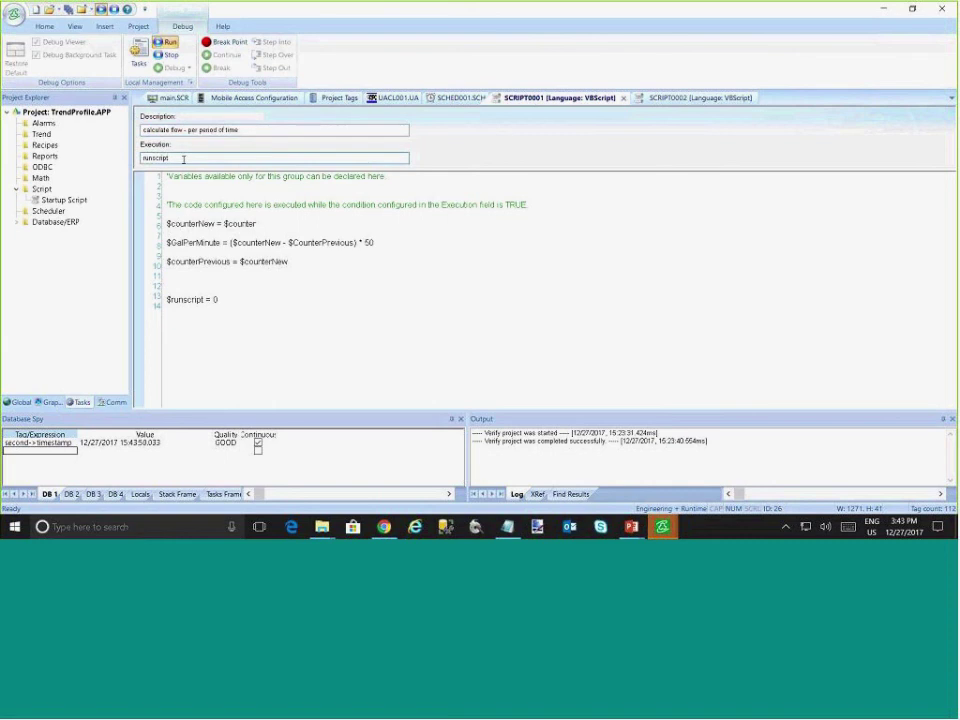
click(383, 242)
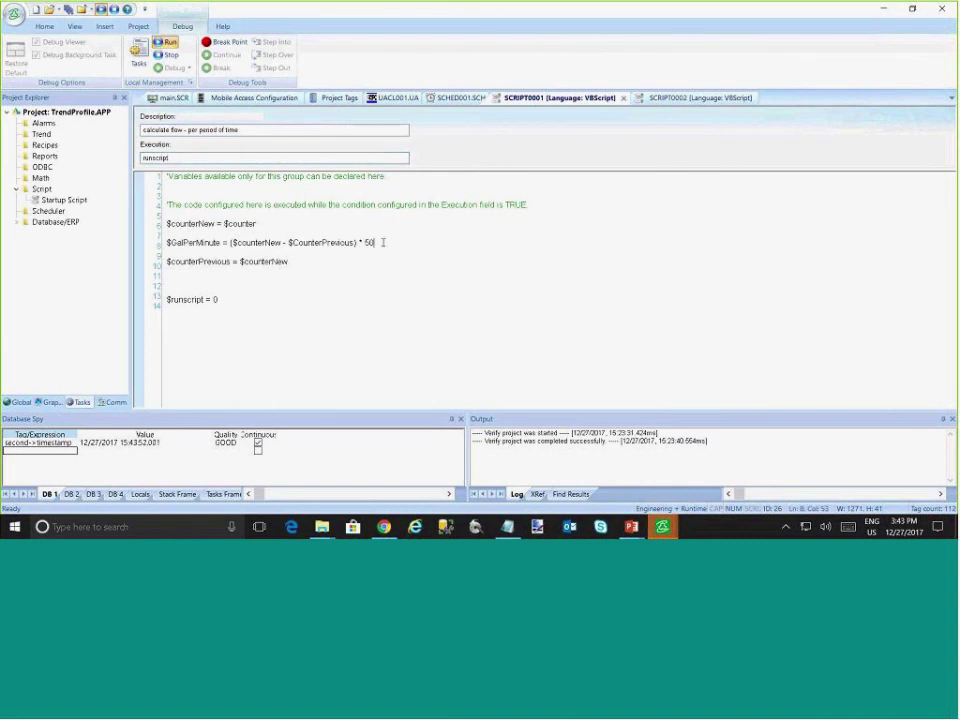
text(/ 8)
Delete the just-added division from the line 8 flow formula
key(BackSpace)
key(BackSpace)
key(BackSpace)
key(BackSpace)
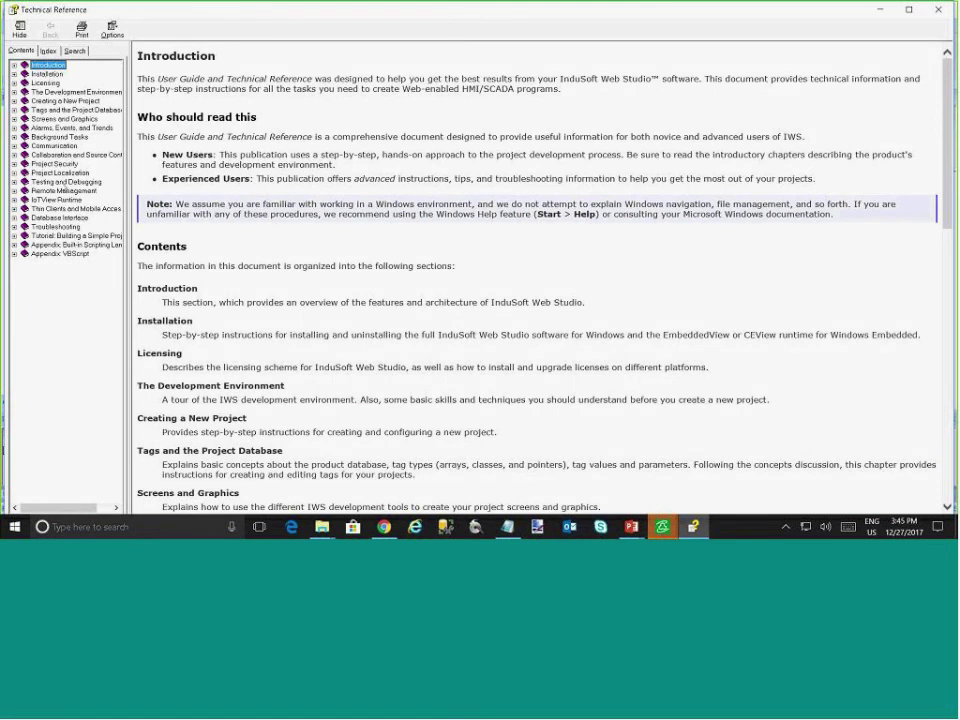
Search the help index for 'opcua' and display the OPC UA Server topic
click(47, 50)
text(opcua)
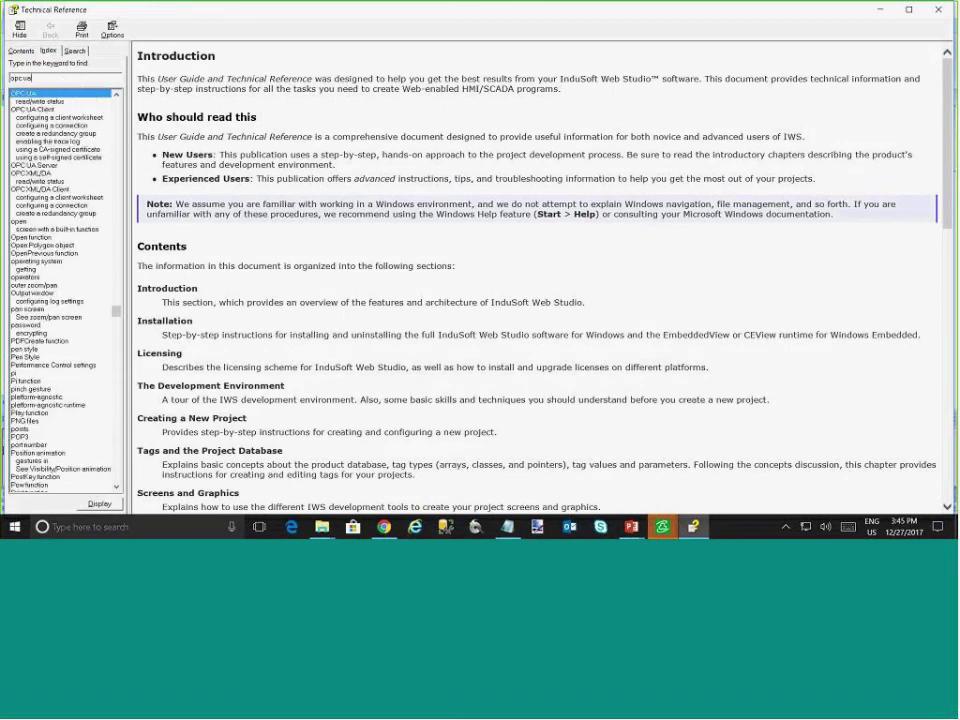
double_click(60, 103)
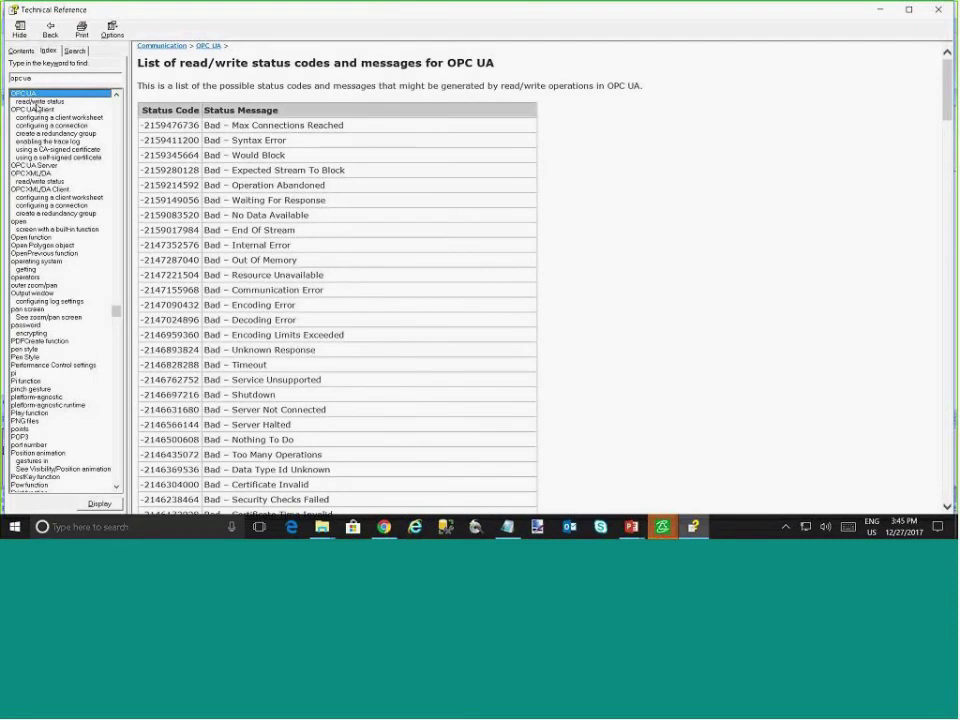
click(36, 102)
double_click(37, 109)
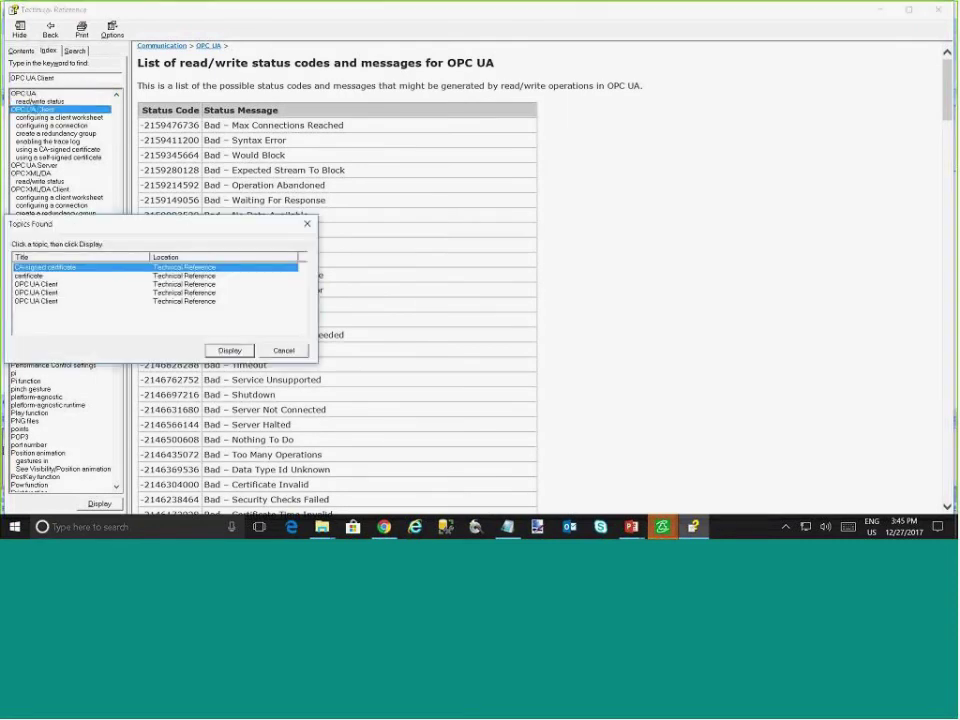
key(Escape)
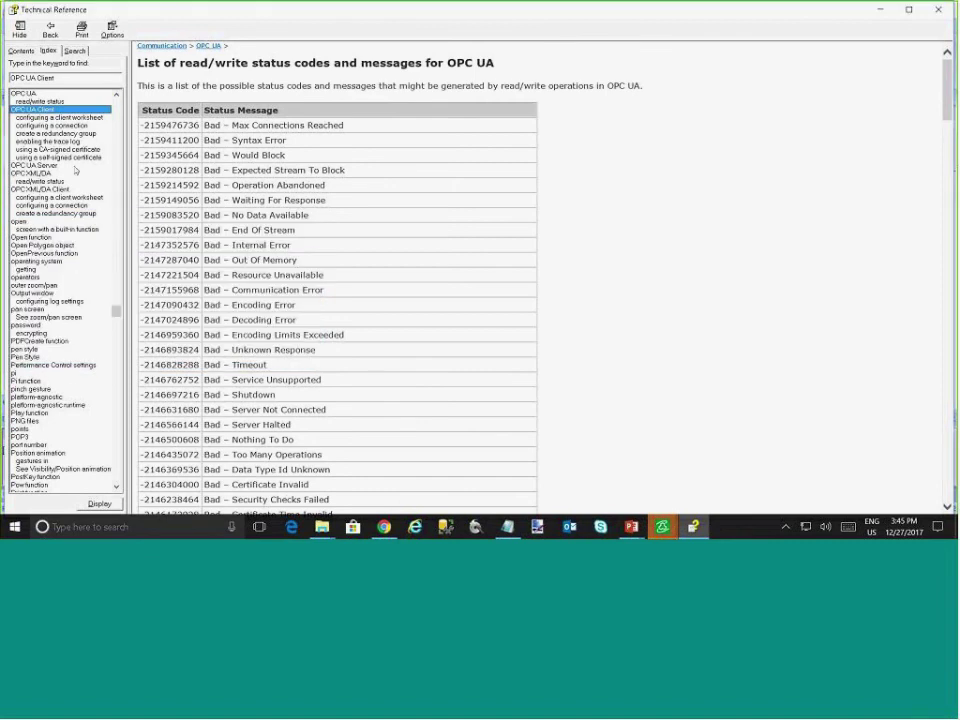
double_click(44, 165)
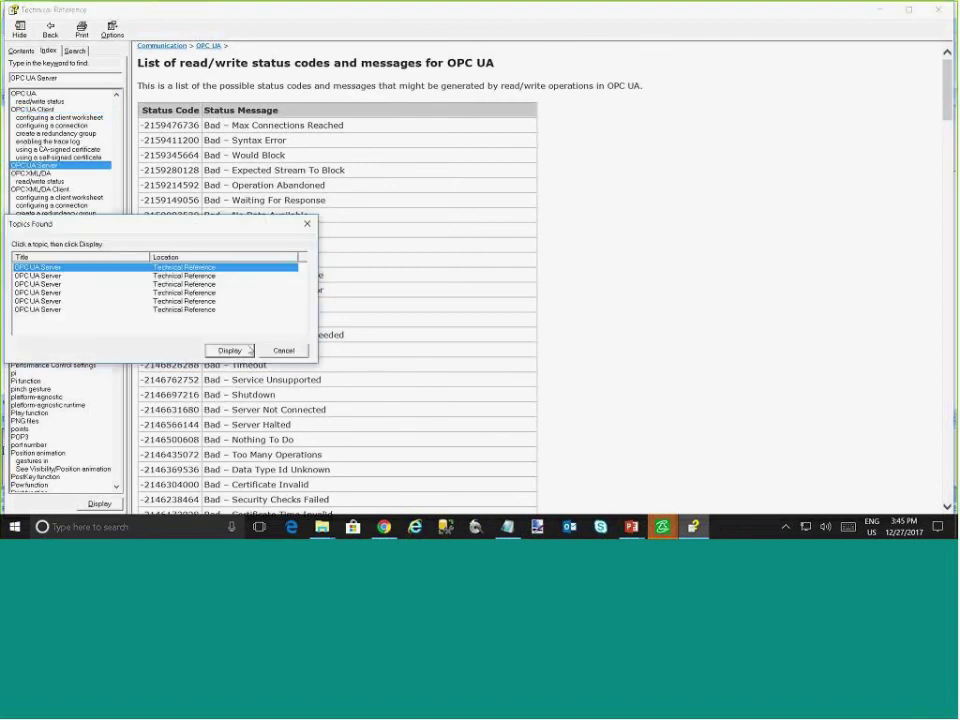
click(240, 356)
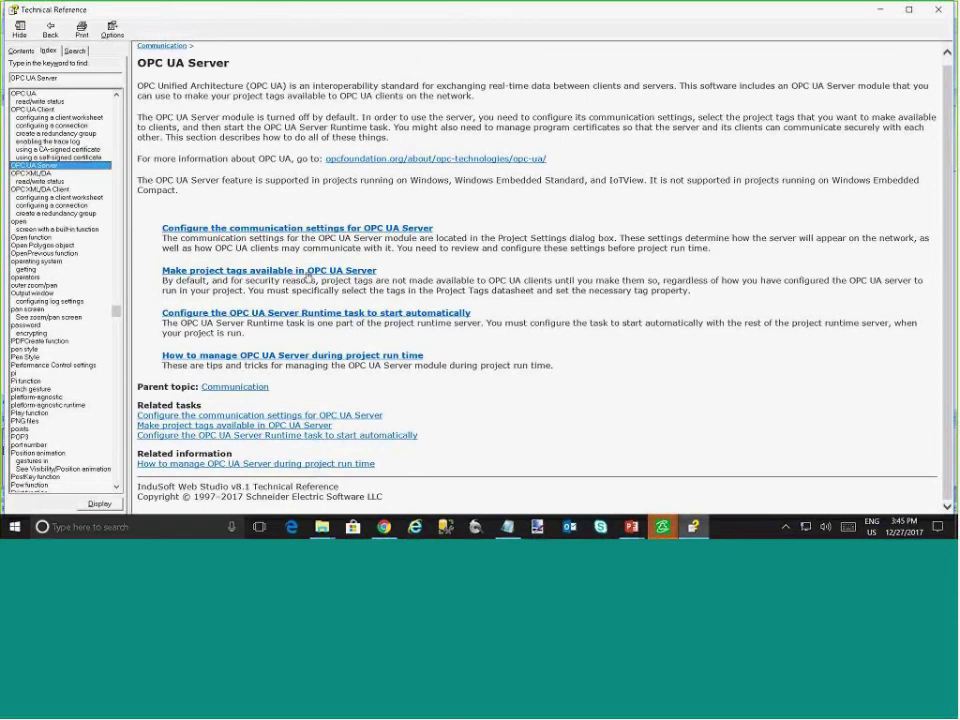
Close the Technical Reference help and load the Google homepage in Chrome
key(alt+F4)
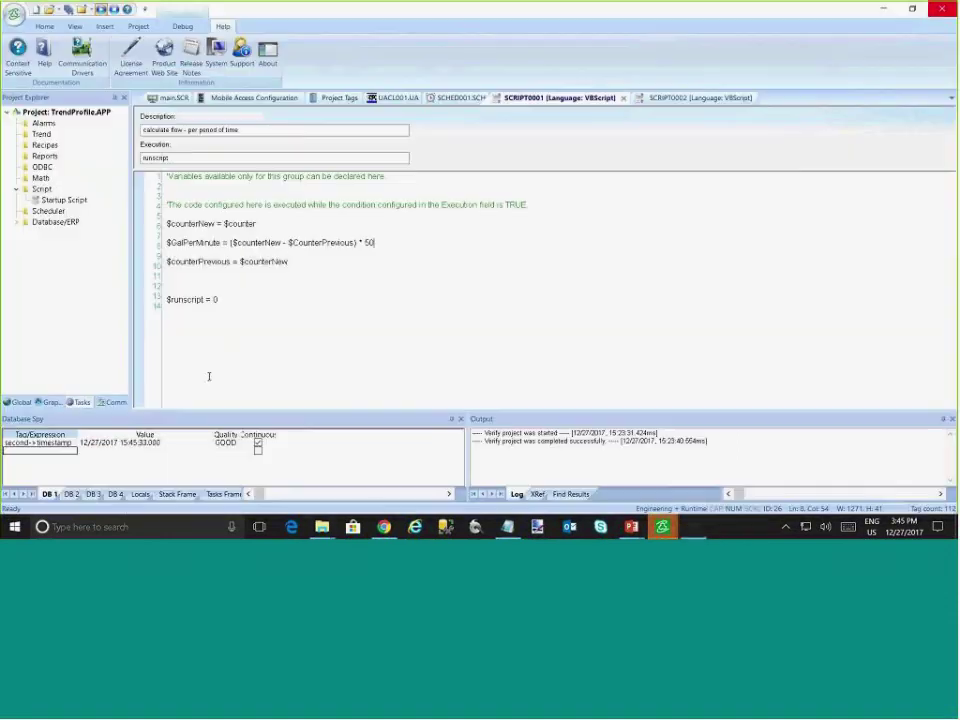
click(384, 526)
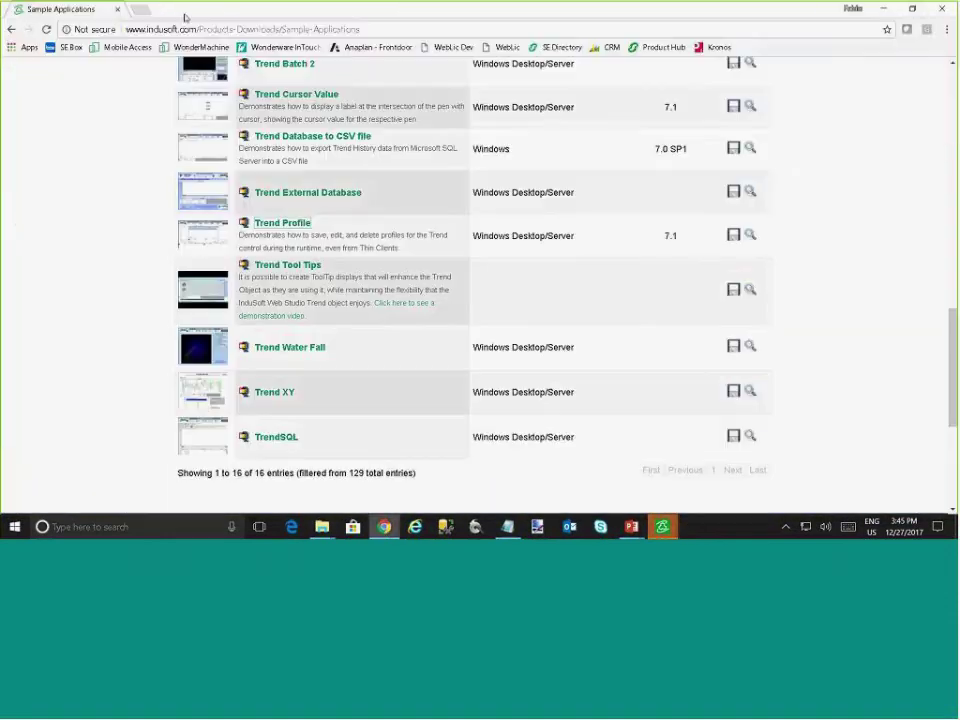
click(183, 29)
text(google.com)
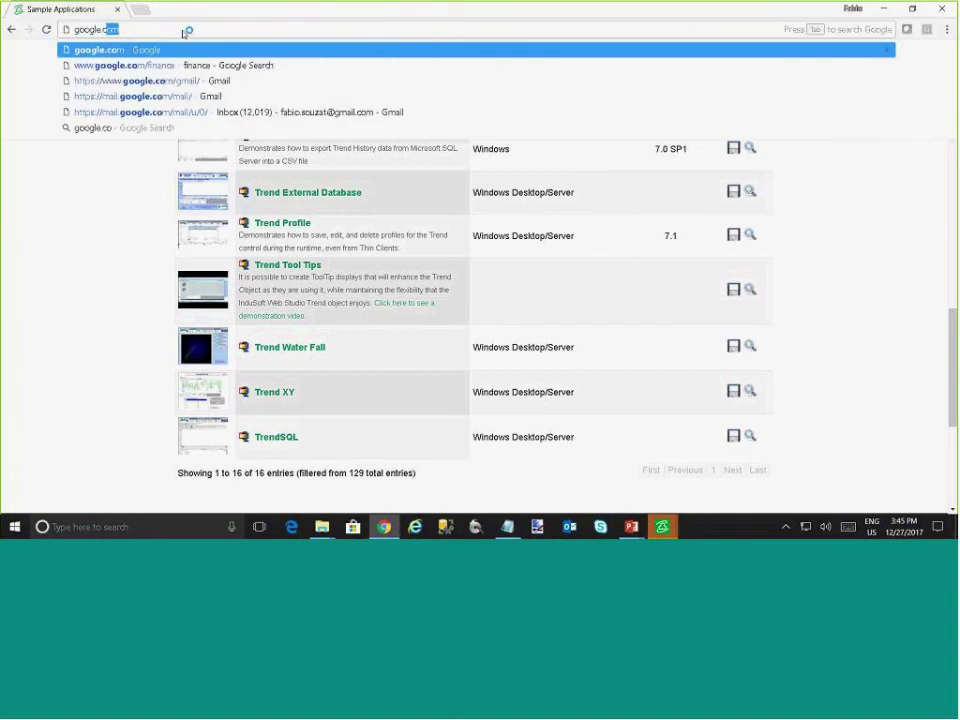
key(Return)
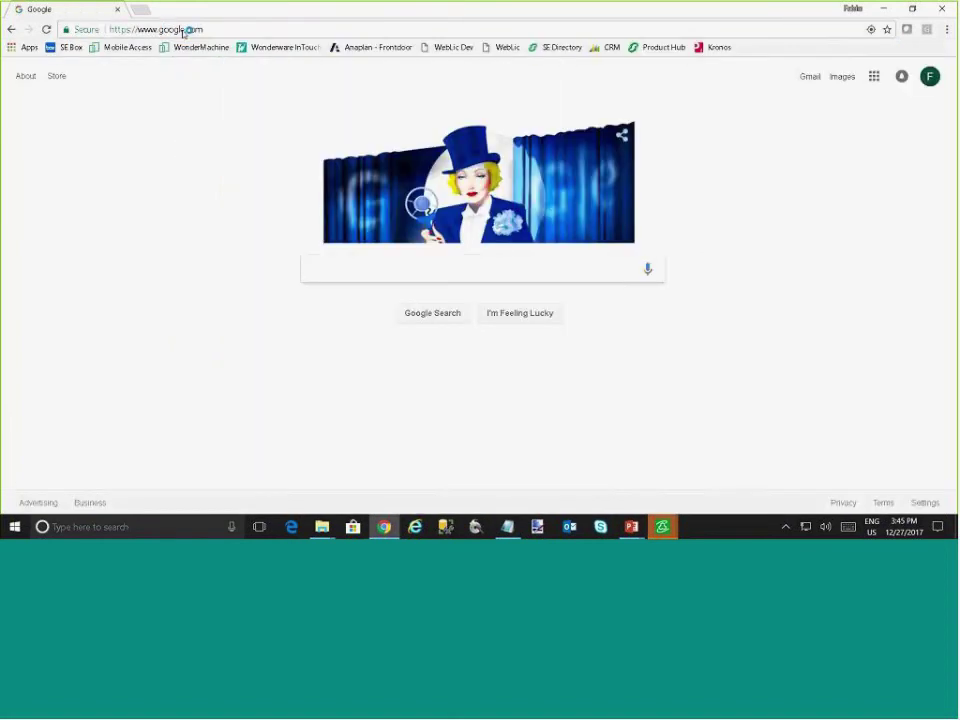
Search Google for 'indusoft webinar opc ua', browse the results, then return to InduSoft Web Studio
text(indusoft webinar opc u)
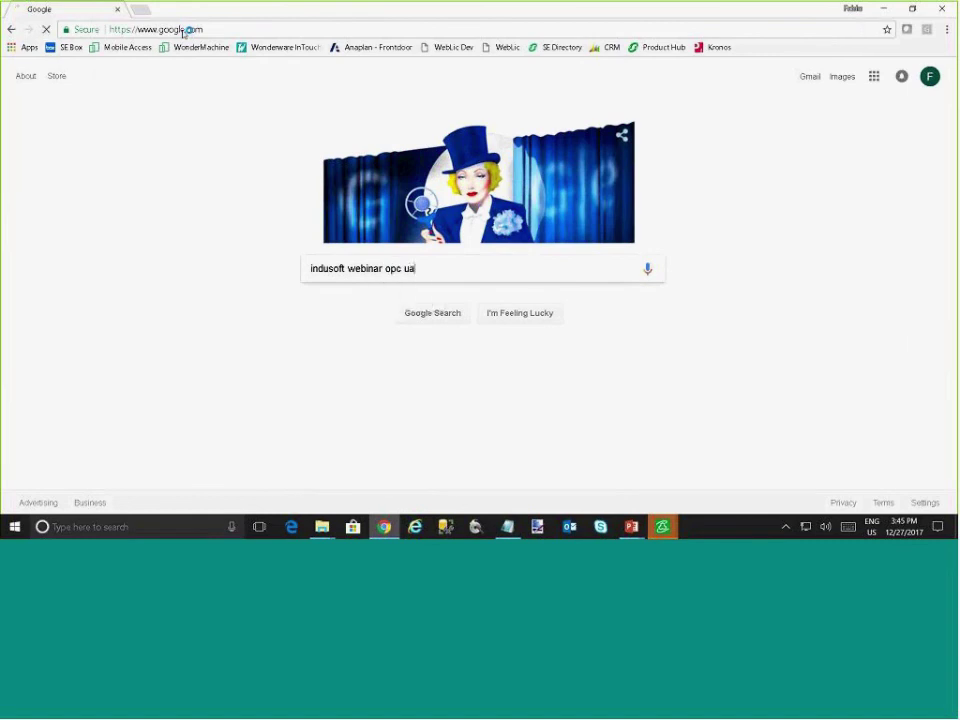
text(a)
key(Return)
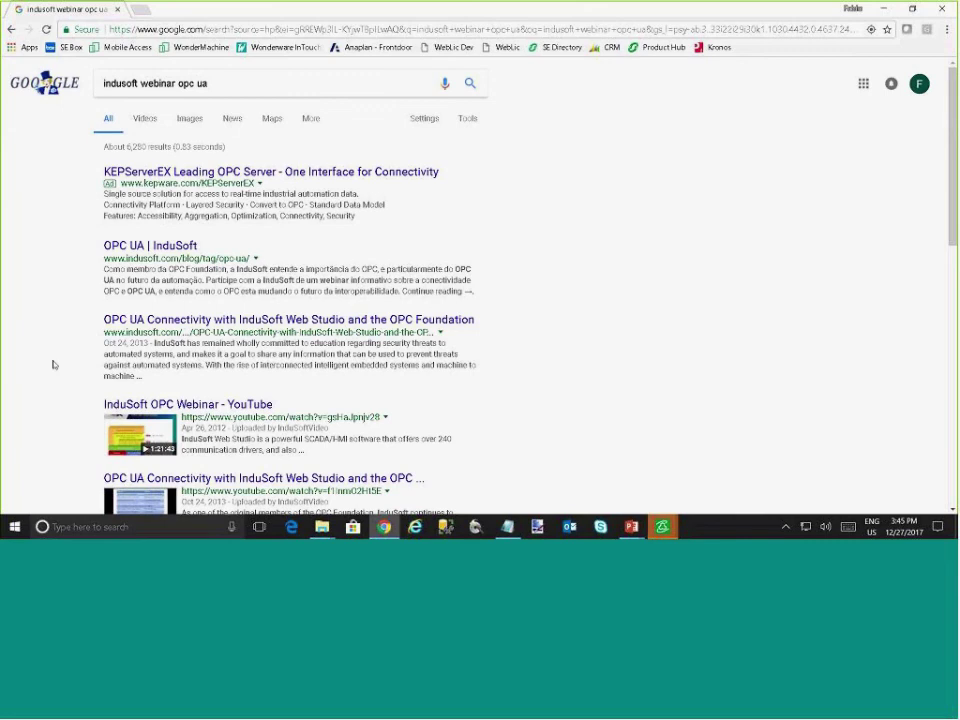
scroll(53, 365, down, 5)
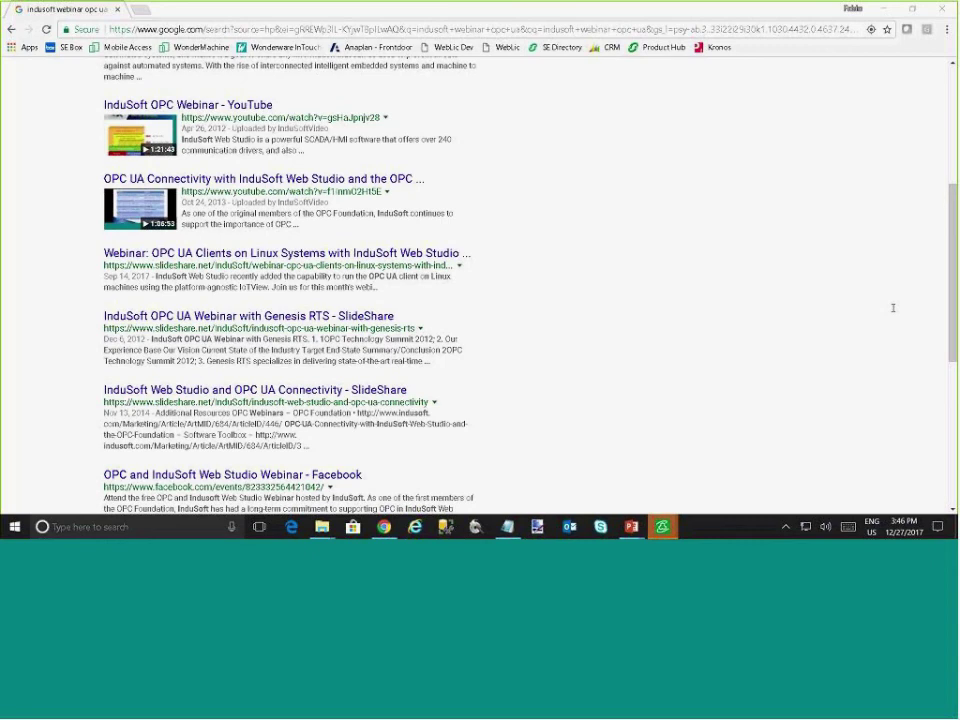
key(alt+Tab)
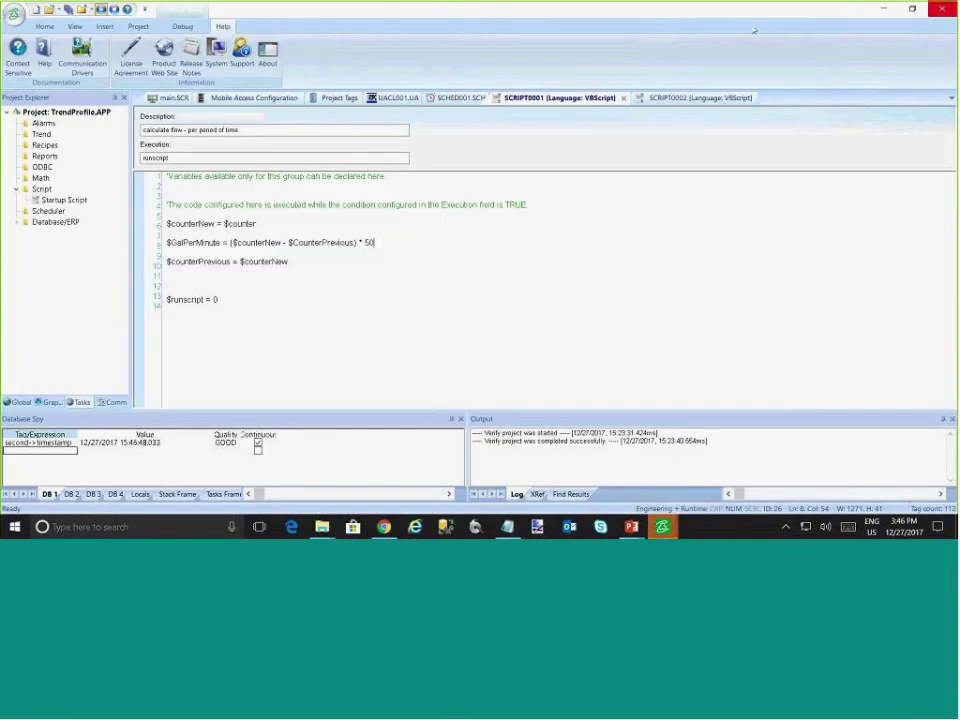
click(45, 27)
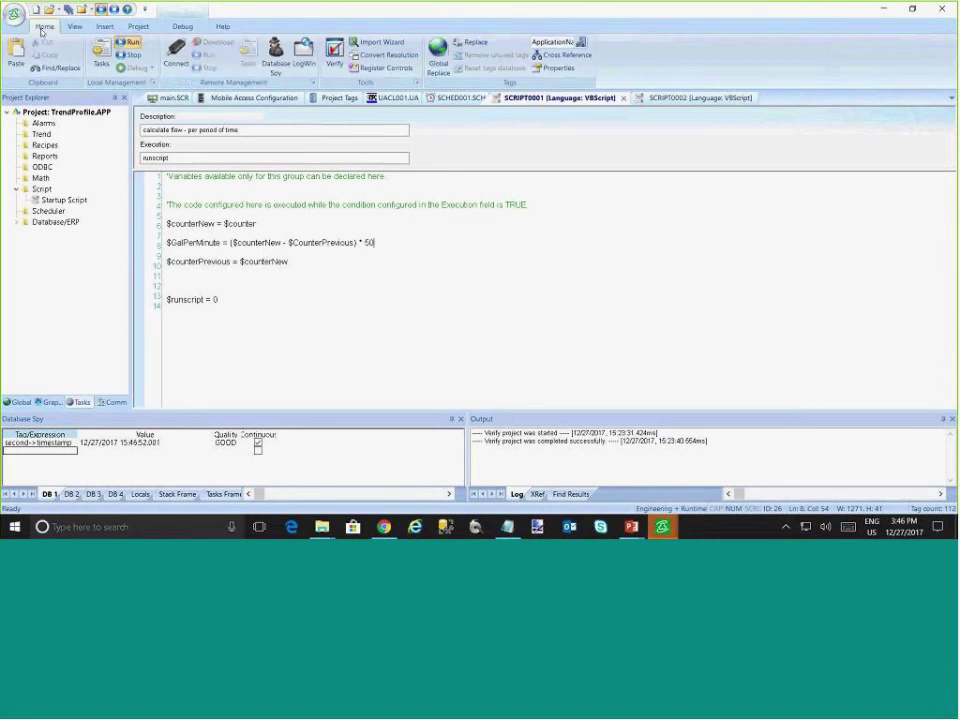
click(275, 58)
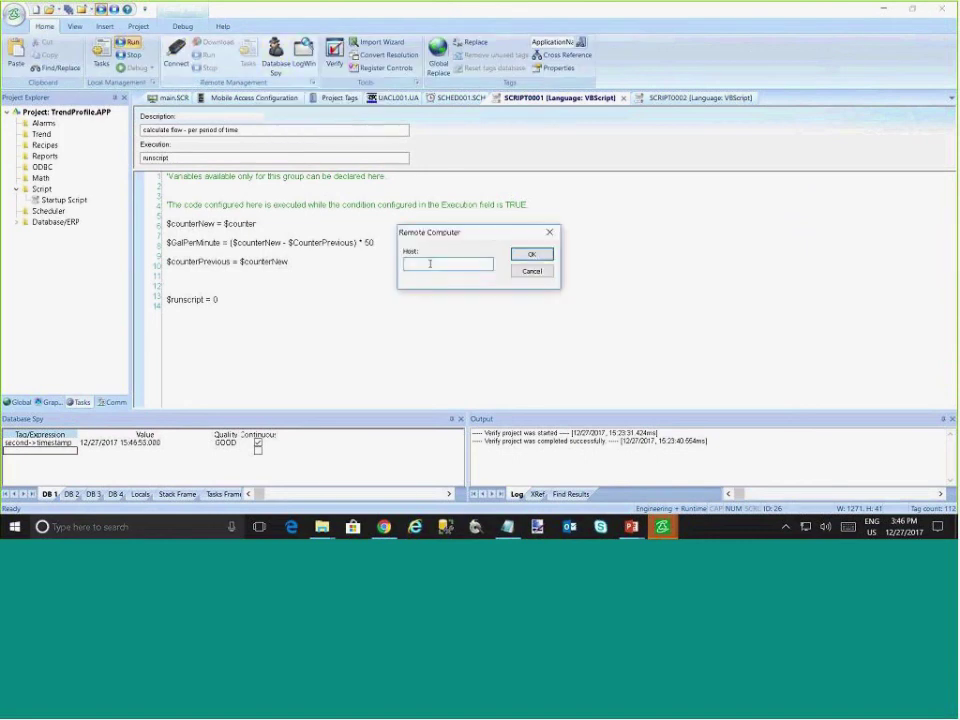
click(530, 271)
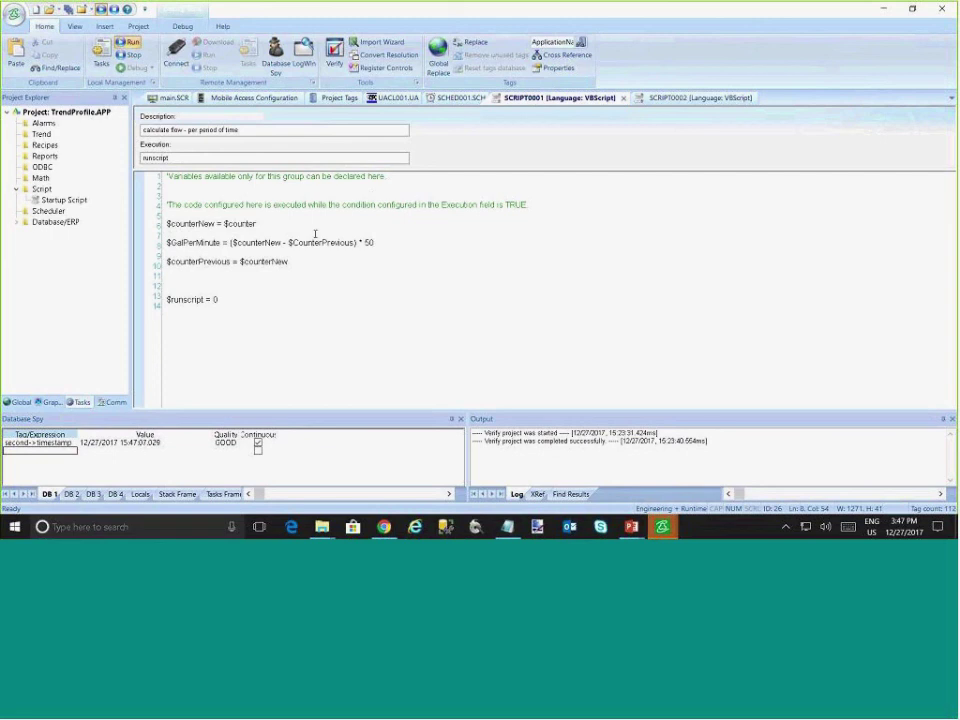
Review the Guest group's rights under Global > Security > Groups and close it with OK
click(18, 401)
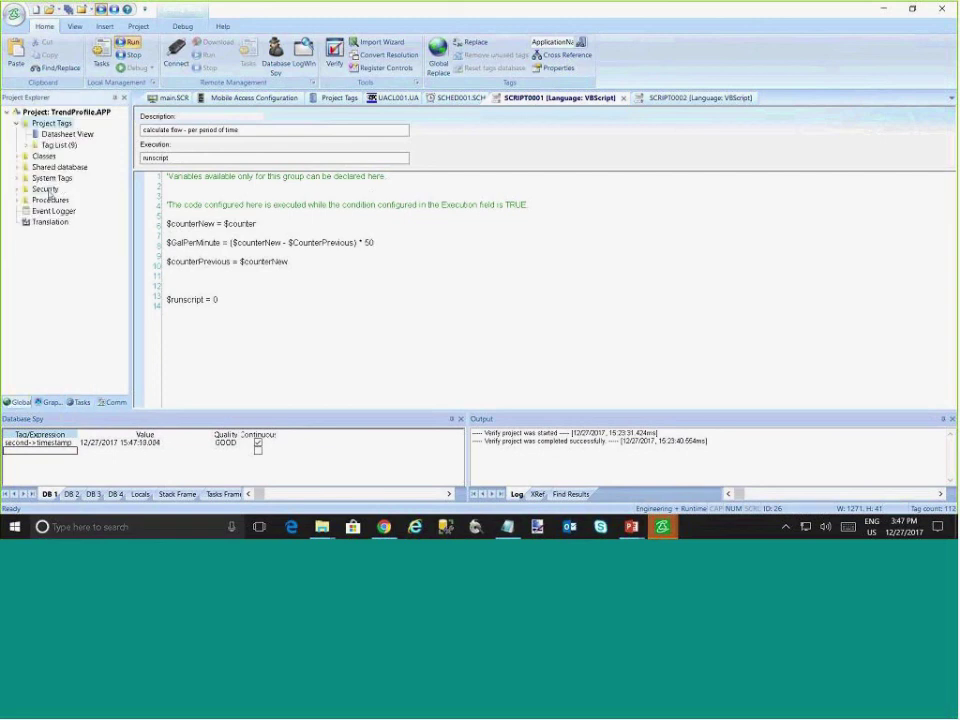
double_click(44, 189)
double_click(52, 201)
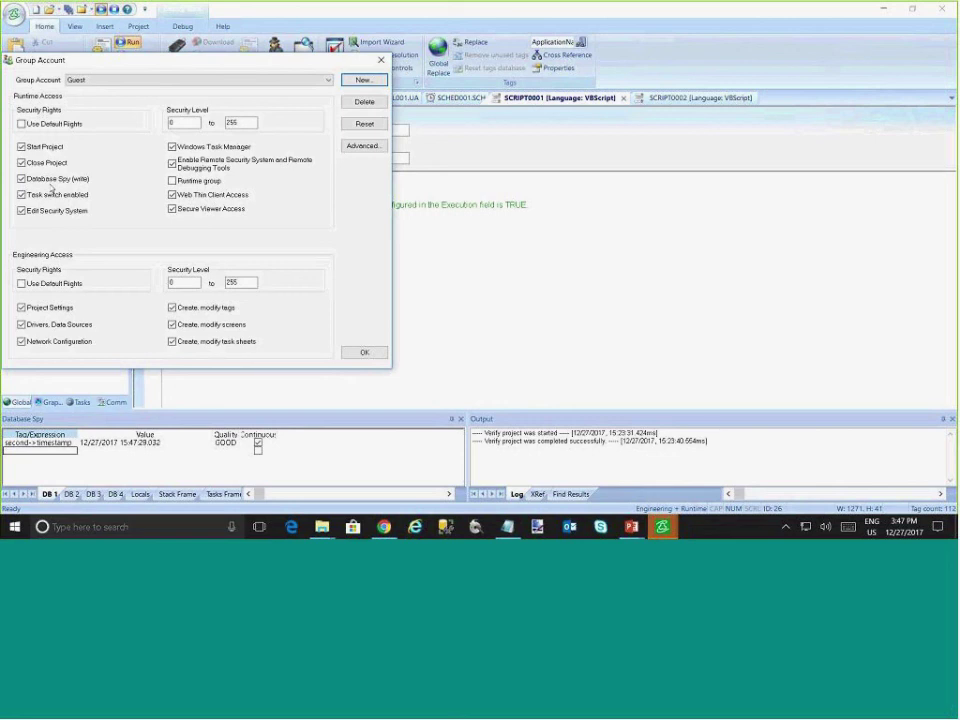
click(365, 354)
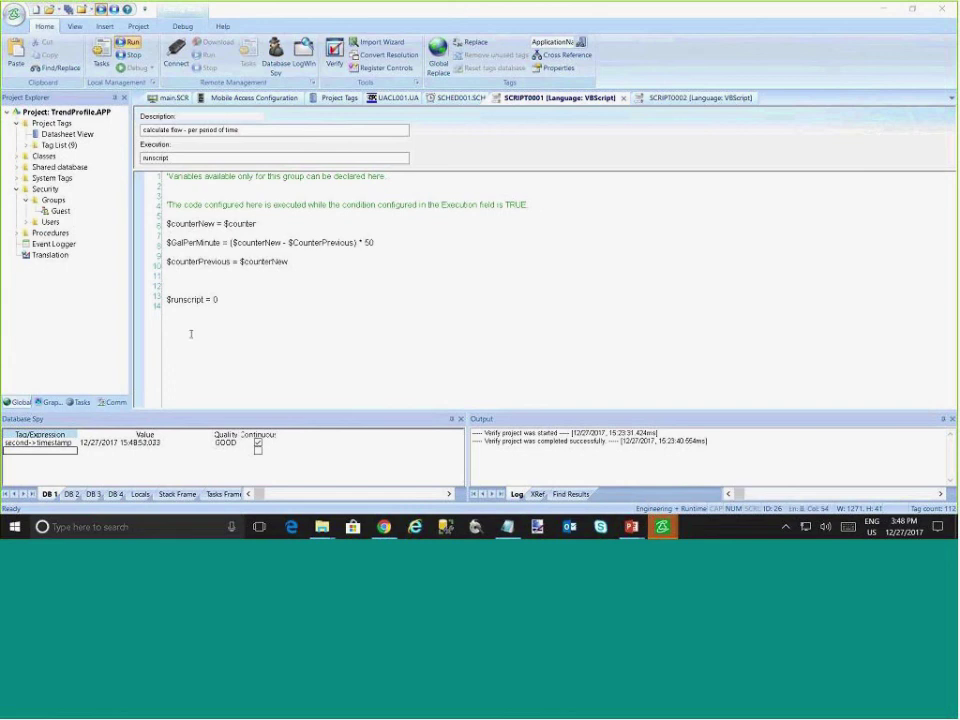
Open the Graphics Script, type $Wait(2000) inside Graphics_WhileRunning, then select that line
click(52, 402)
double_click(34, 202)
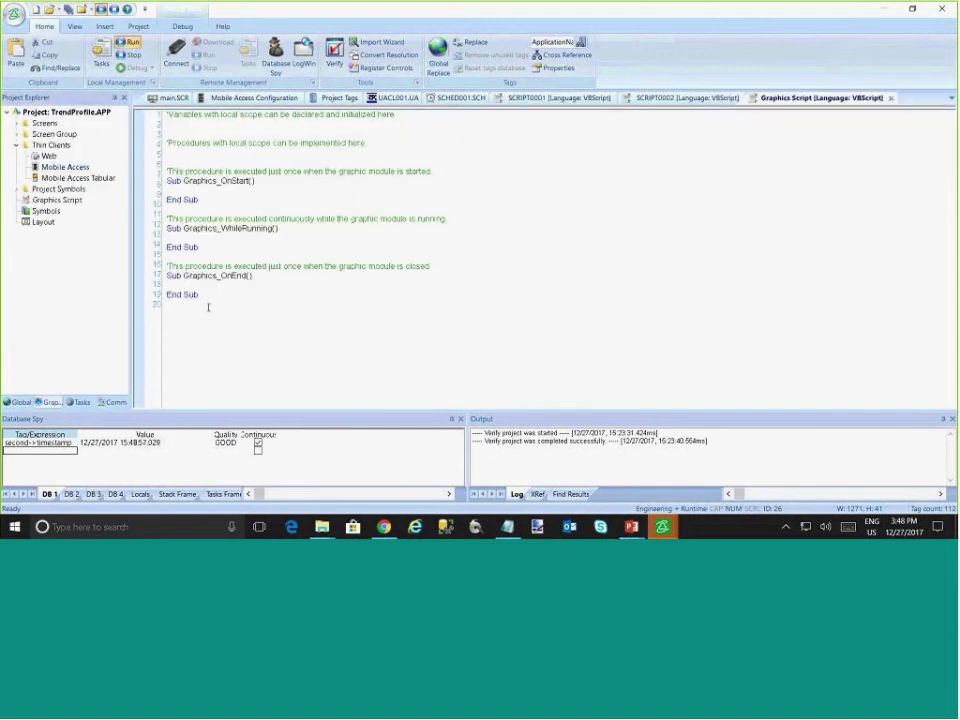
click(214, 236)
text(sWait()
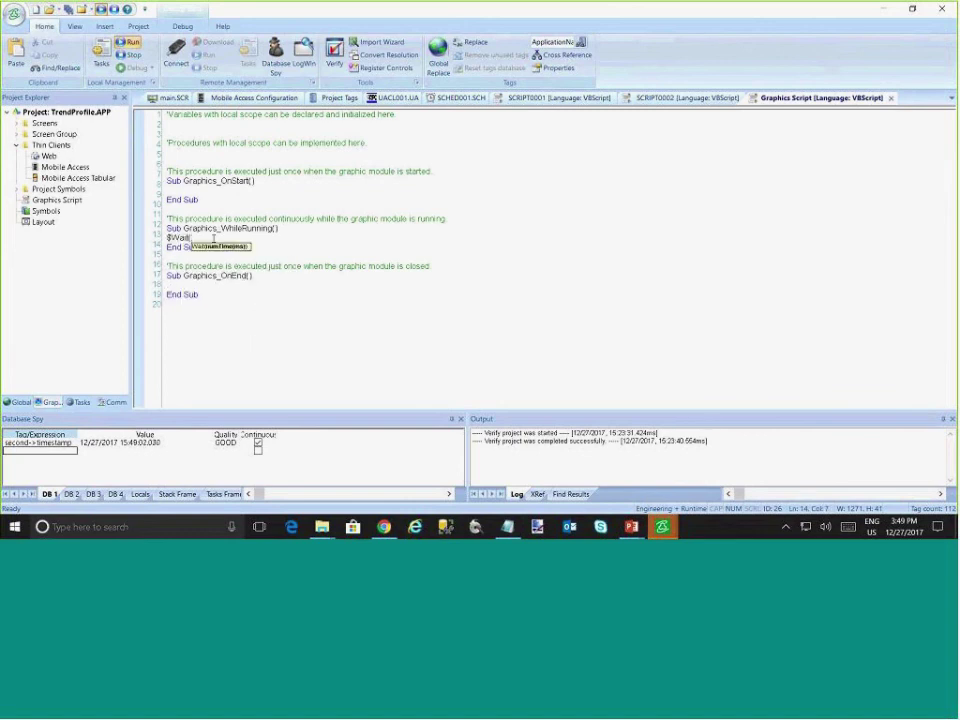
text(2000))
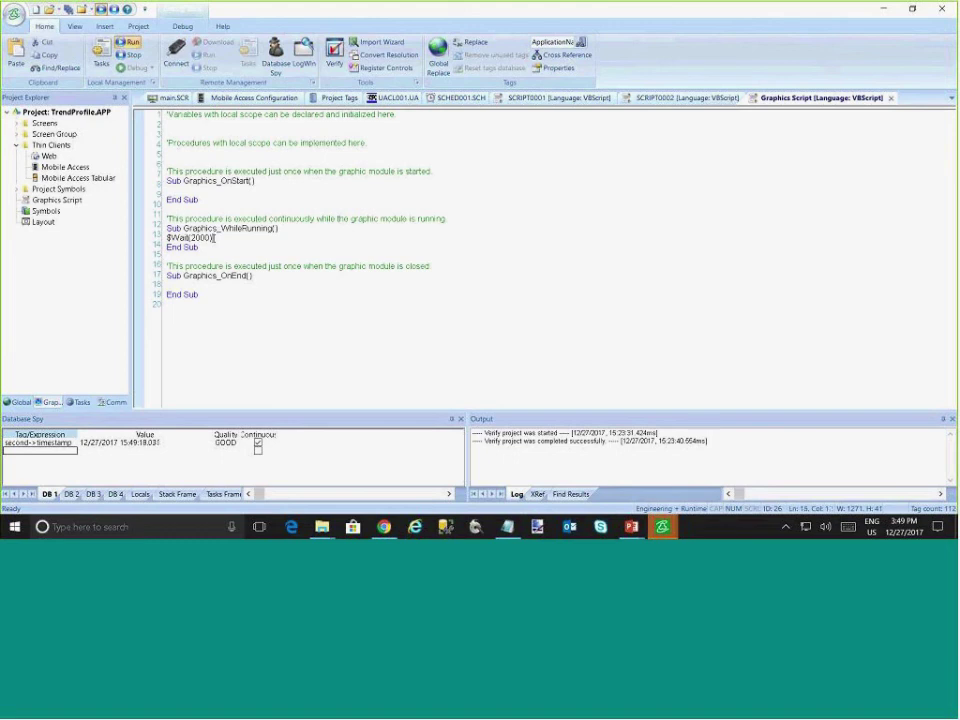
key(shift+Home)
Delete the selected $Wait(2000) line, leaving Graphics_WhileRunning empty
key(Delete)
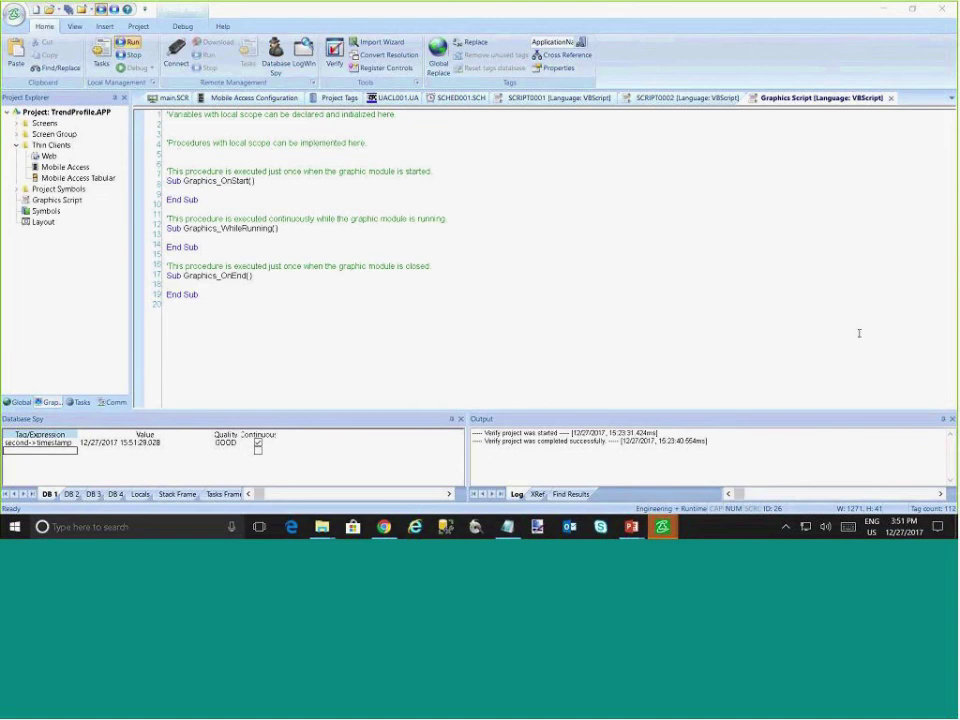
Bring the StumpTheExpertWebinar December2017 deck to the front and move down a slide
key(alt+Tab)
key(alt+shift+Tab)
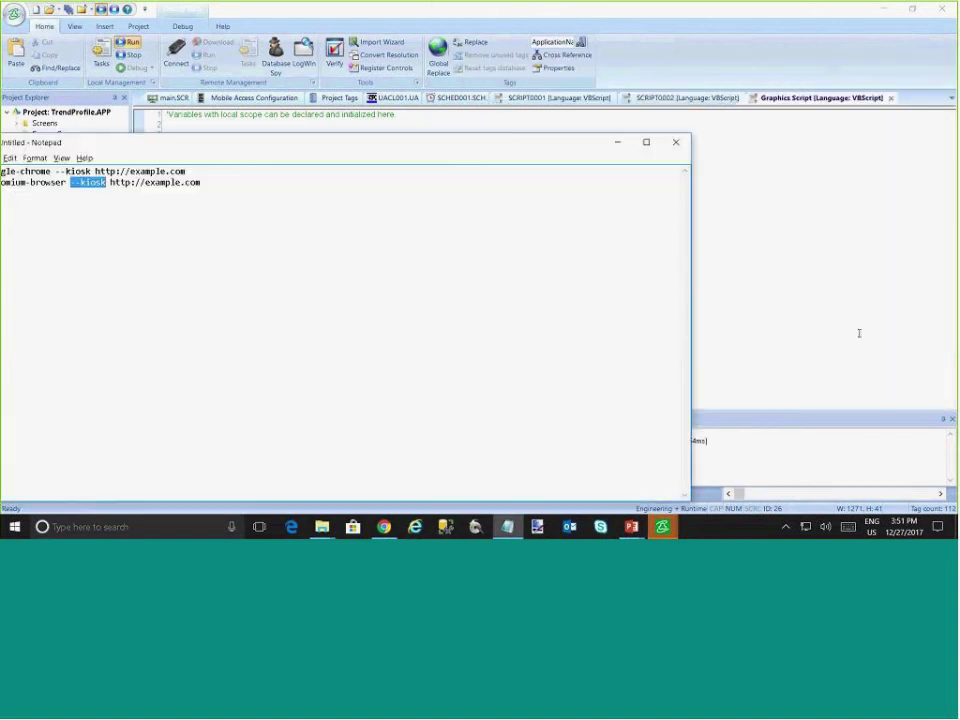
key(alt+Tab)
key(alt+Tab)
key(alt+Tab)
key(alt+Tab)
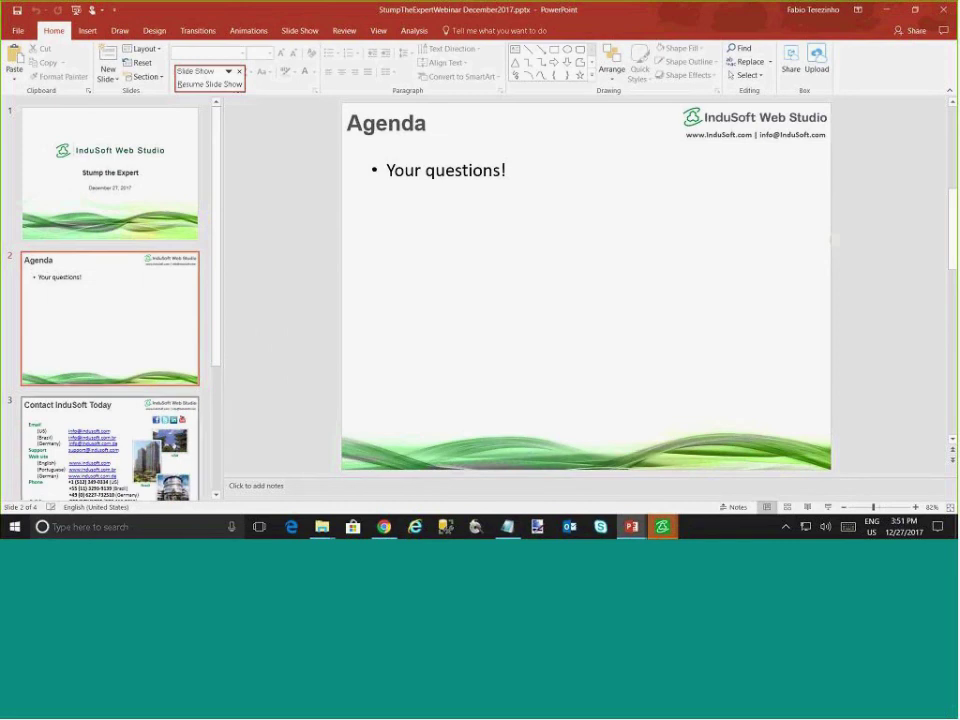
key(Down)
key(Down)
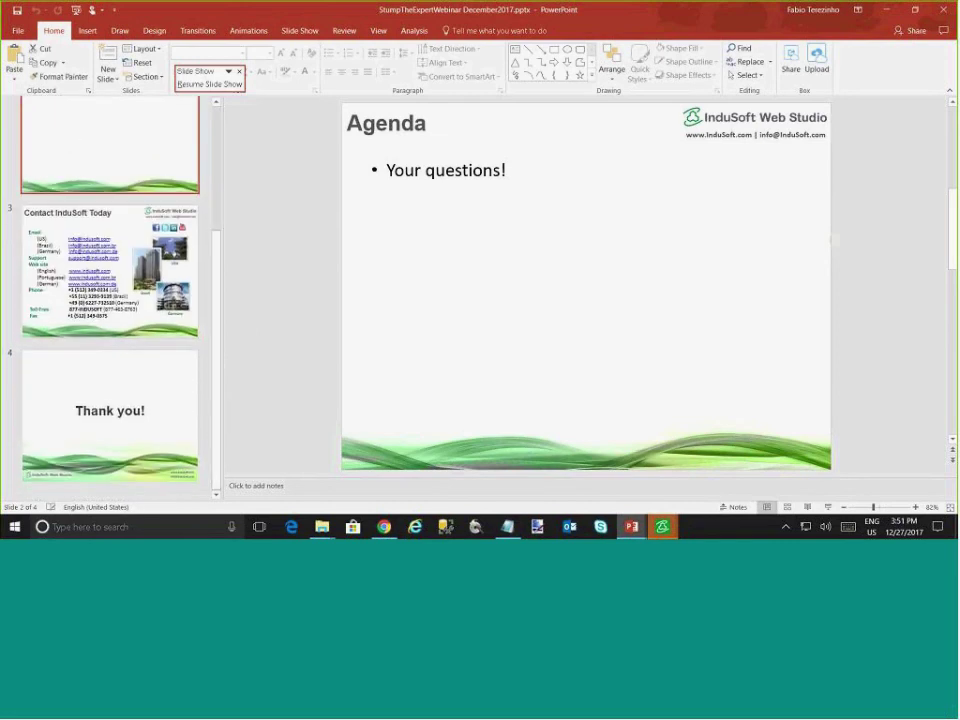